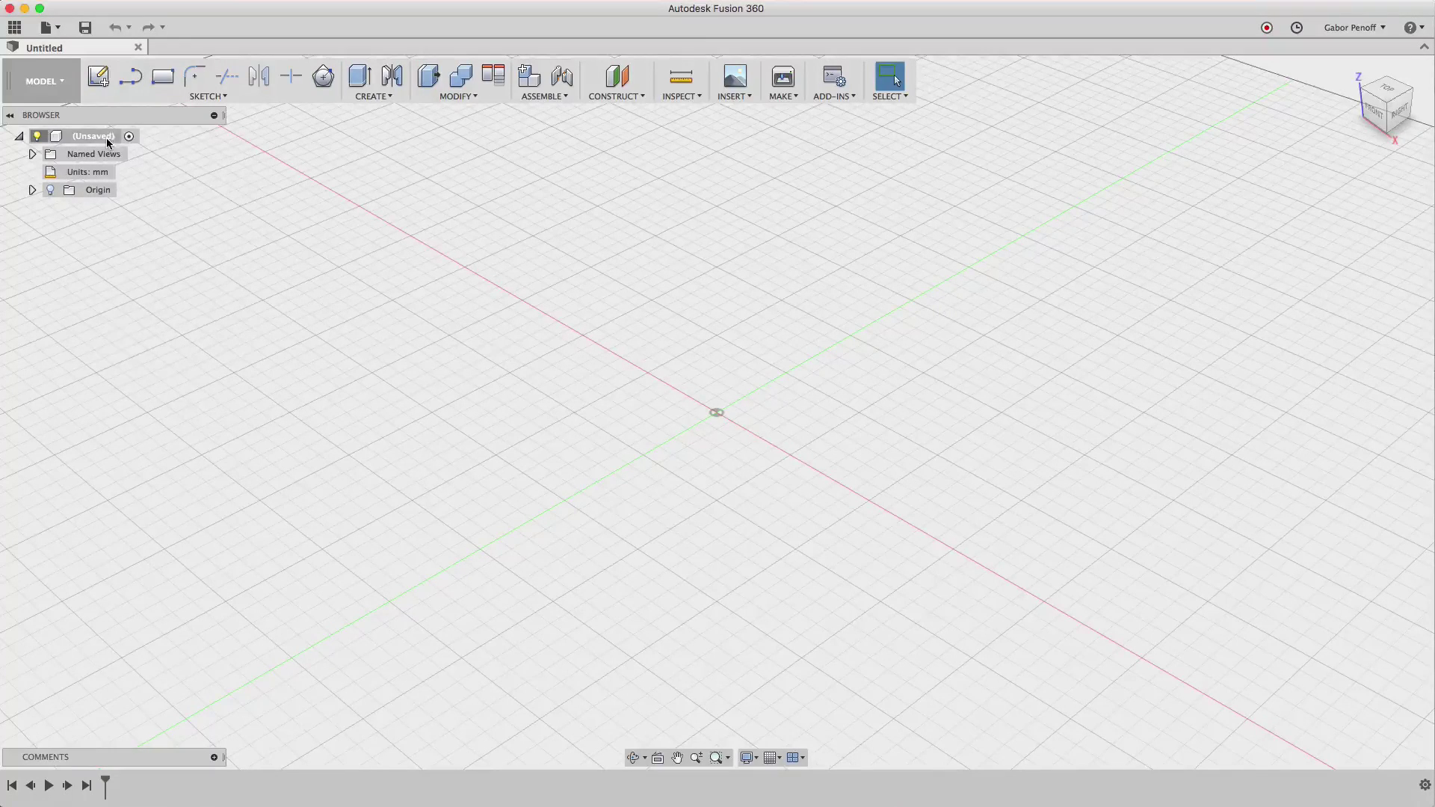
Add a new component under the root of the design and rename it 'dice'.
{"action": "right_click", "coordinate": [103, 136]}
{"action": "left_click", "coordinate": [142, 142]}
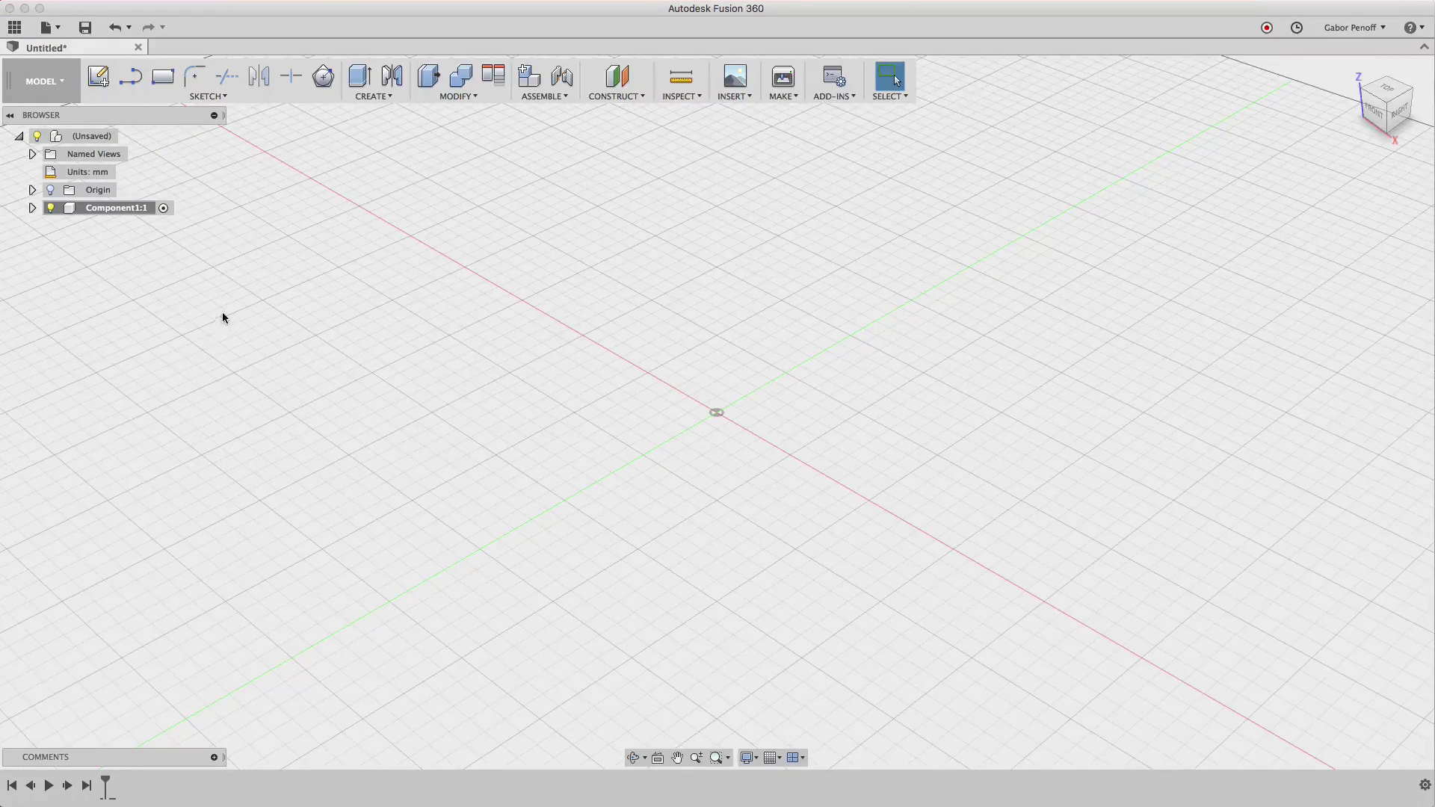
{"action": "left_click", "coordinate": [131, 209]}
{"action": "double_click", "coordinate": [130, 211]}
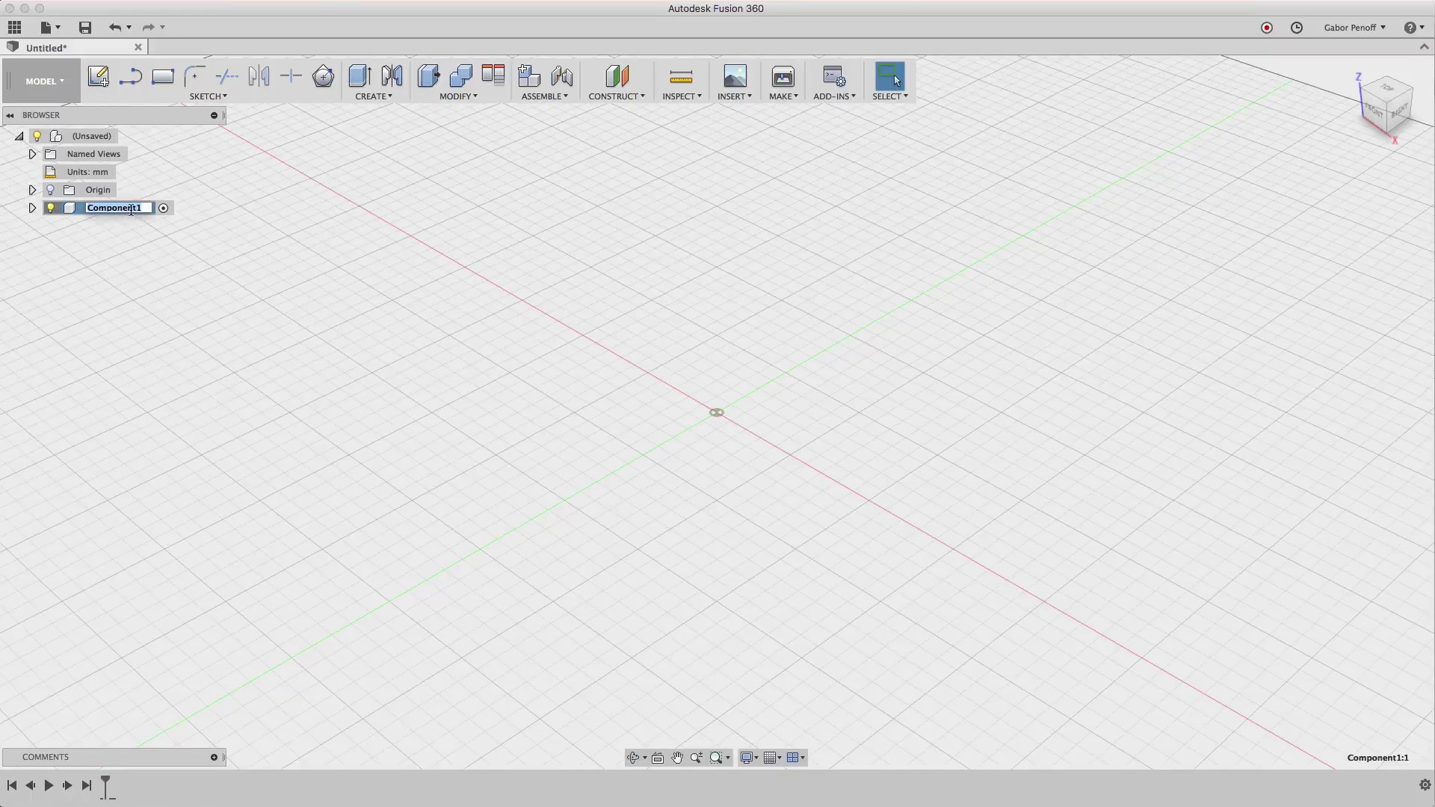
{"action": "type", "text": "dice"}
{"action": "key", "text": "Return"}
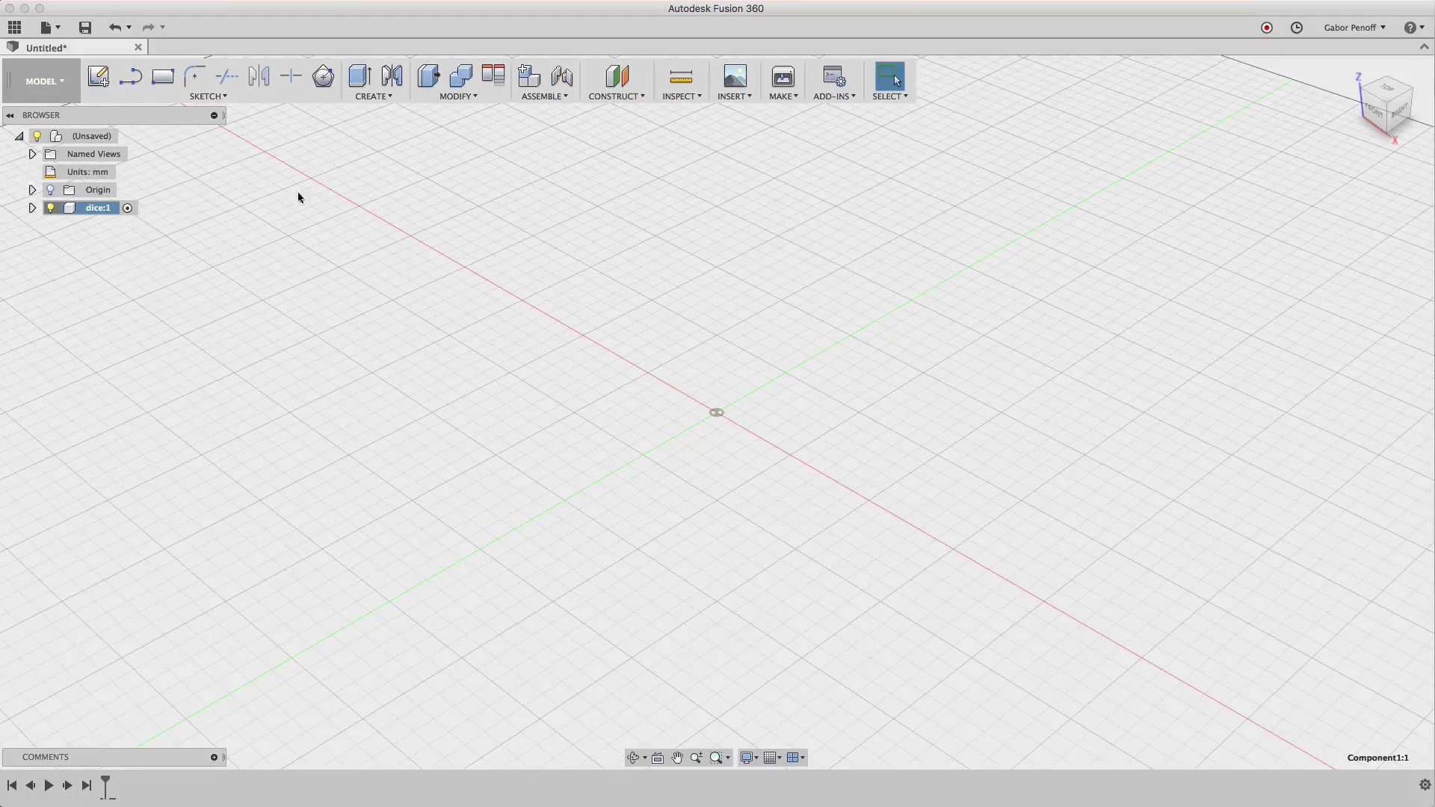
Start a sketch on the XY ground plane and draw a rectangle.
{"action": "left_click", "coordinate": [98, 75]}
{"action": "left_click", "coordinate": [791, 417]}
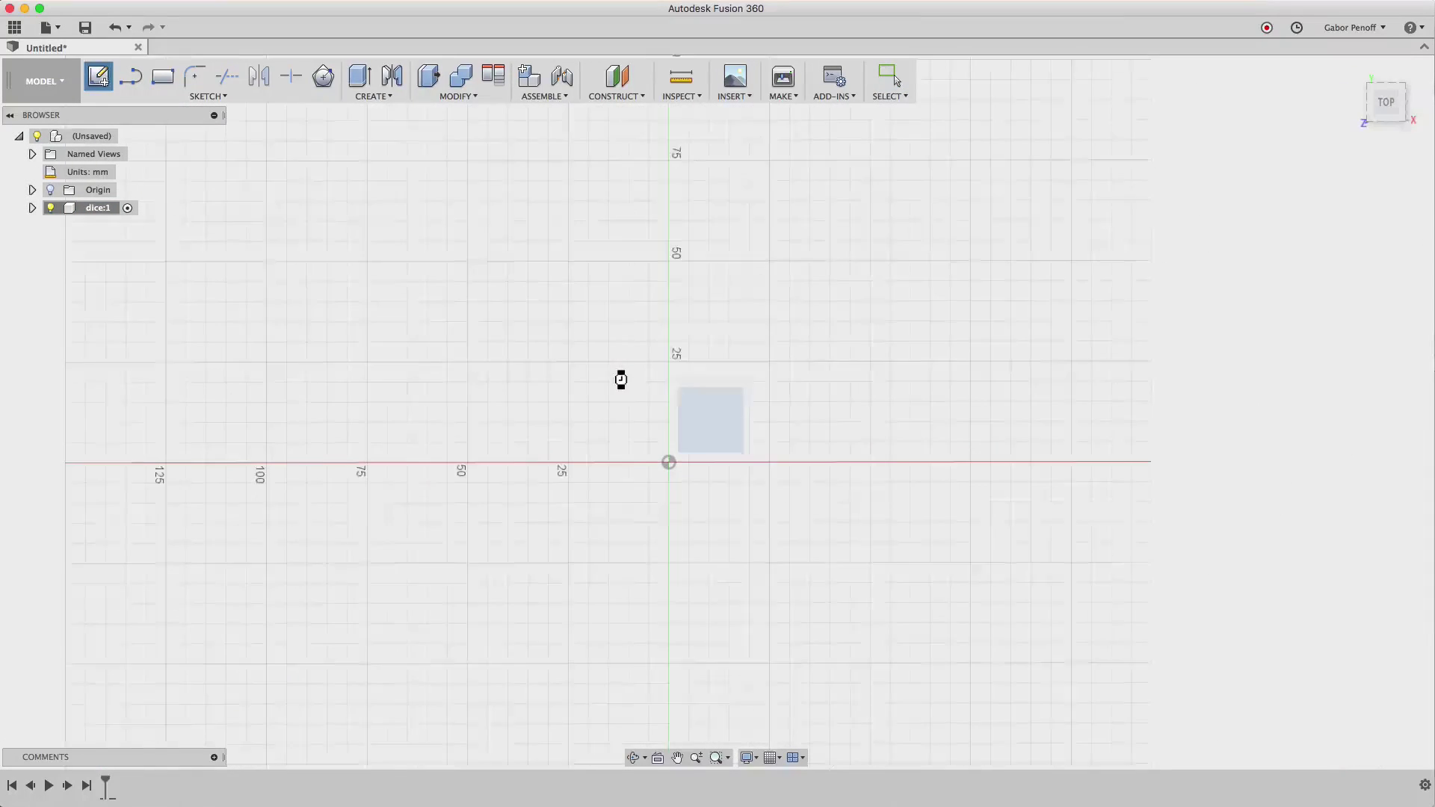
{"action": "key", "text": "r"}
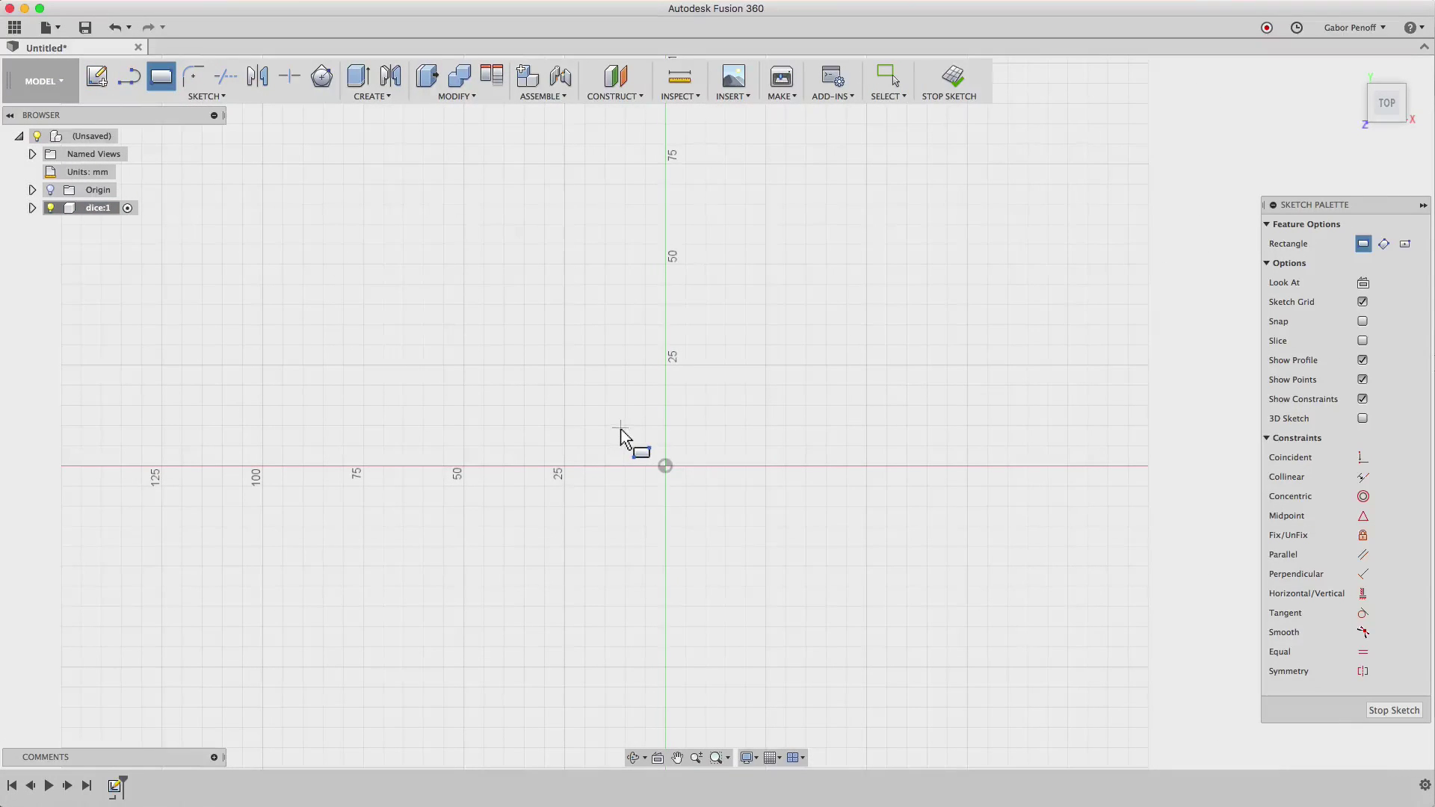
{"action": "left_click", "coordinate": [620, 428]}
{"action": "left_click", "coordinate": [773, 564]}
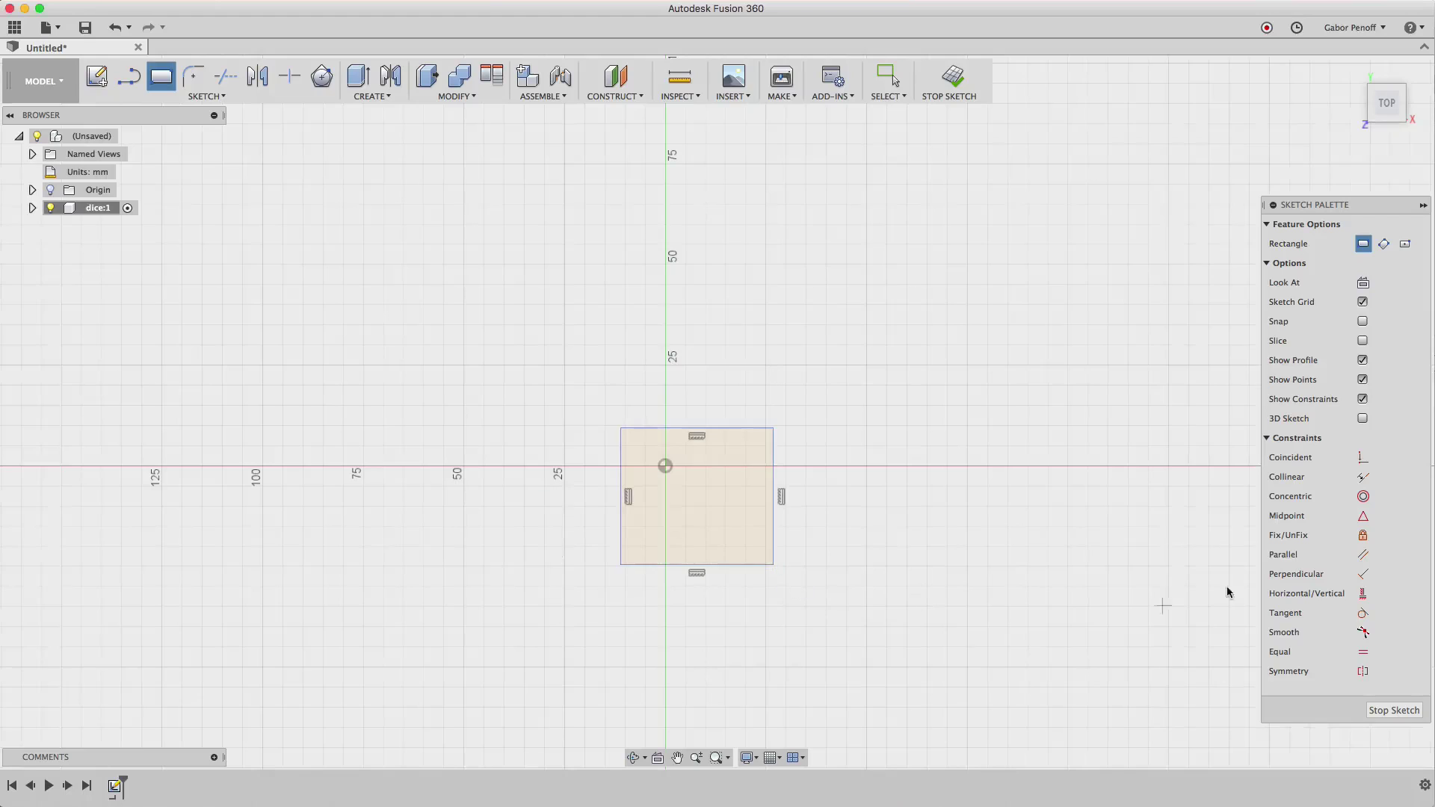
Draw a diagonal line from the rectangle's top-right to bottom-left corner.
{"action": "key", "text": "l"}
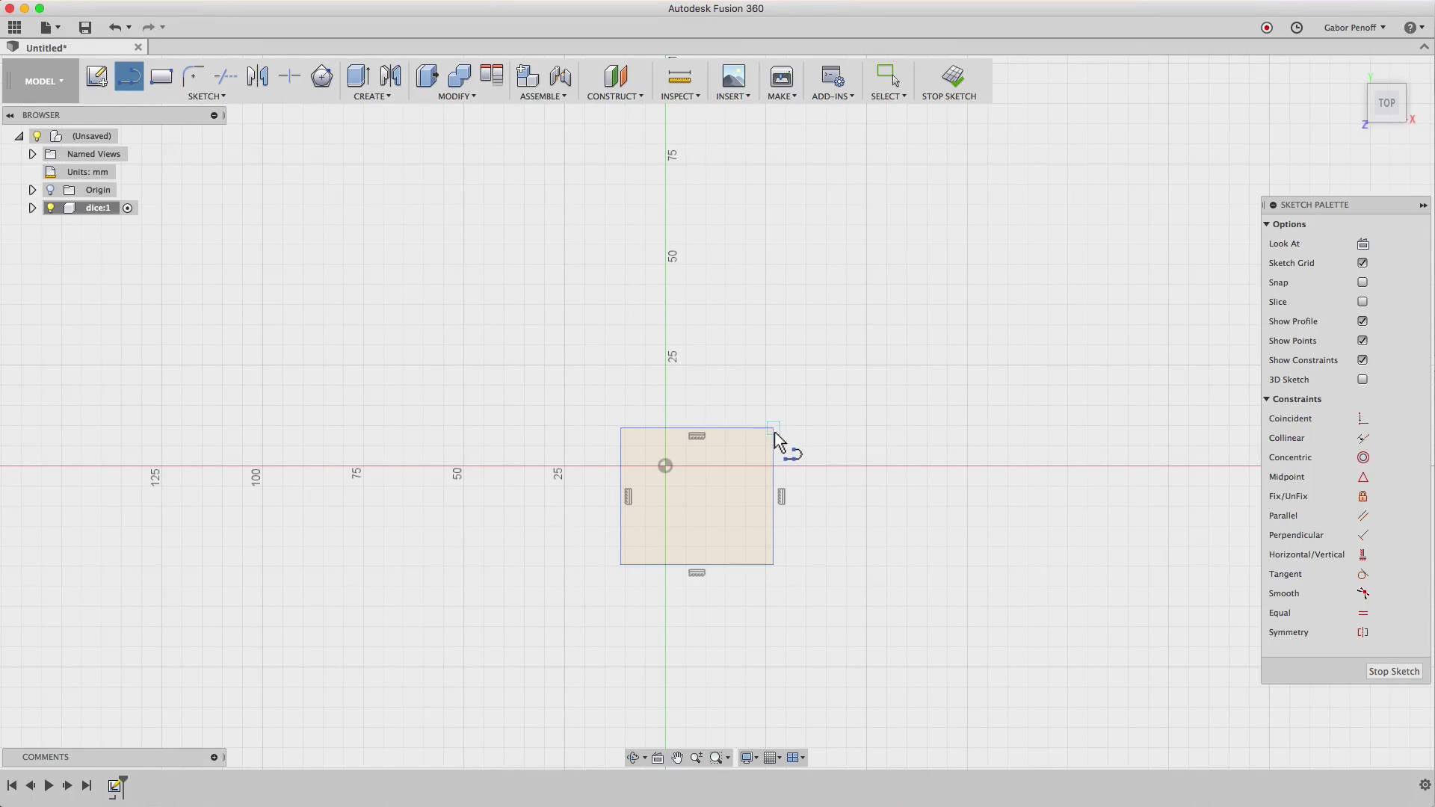
{"action": "left_click", "coordinate": [773, 428]}
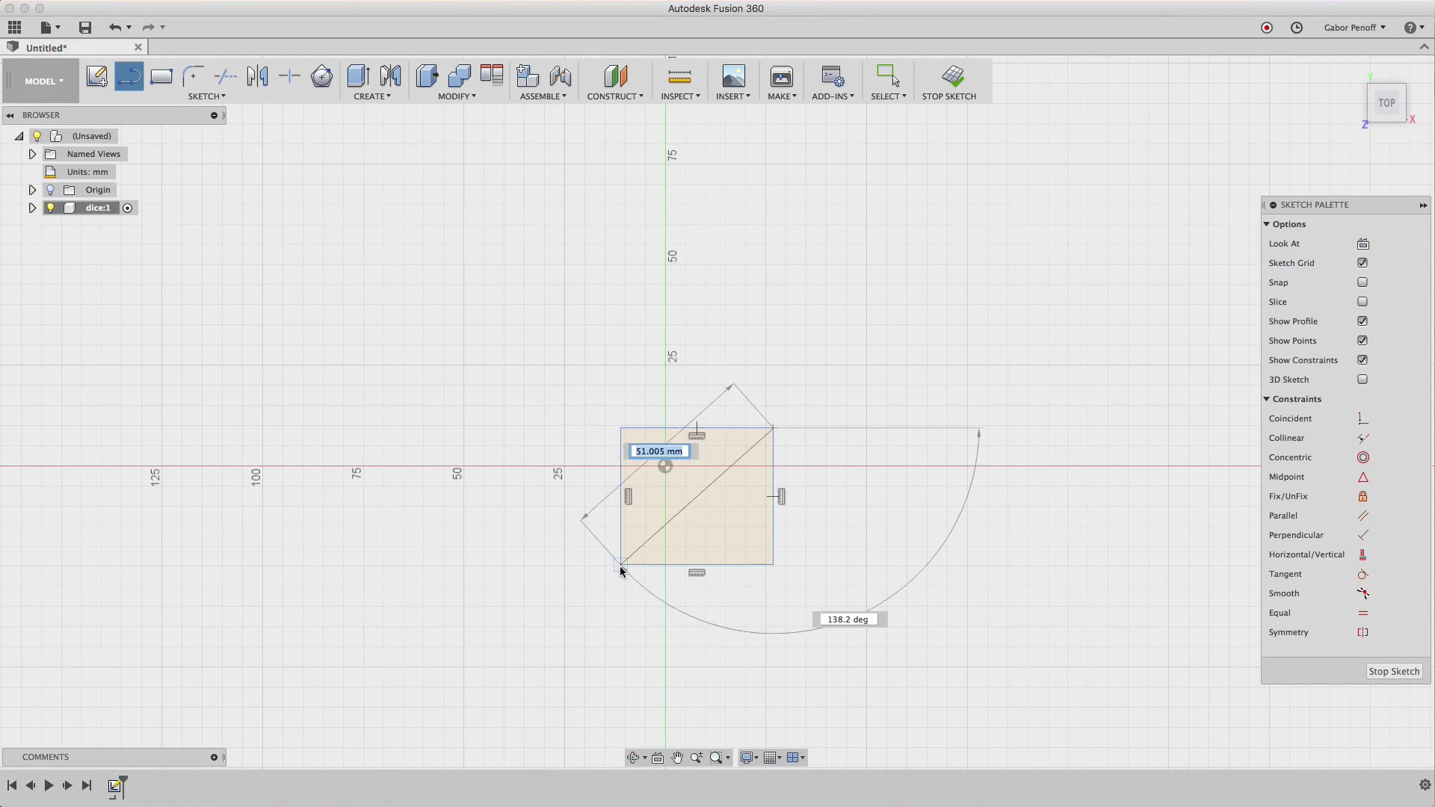
{"action": "left_click", "coordinate": [621, 564]}
{"action": "key", "text": "Escape"}
Make the diagonal a construction line and add user parameter dice_size = 25 mm.
{"action": "key", "text": "x"}
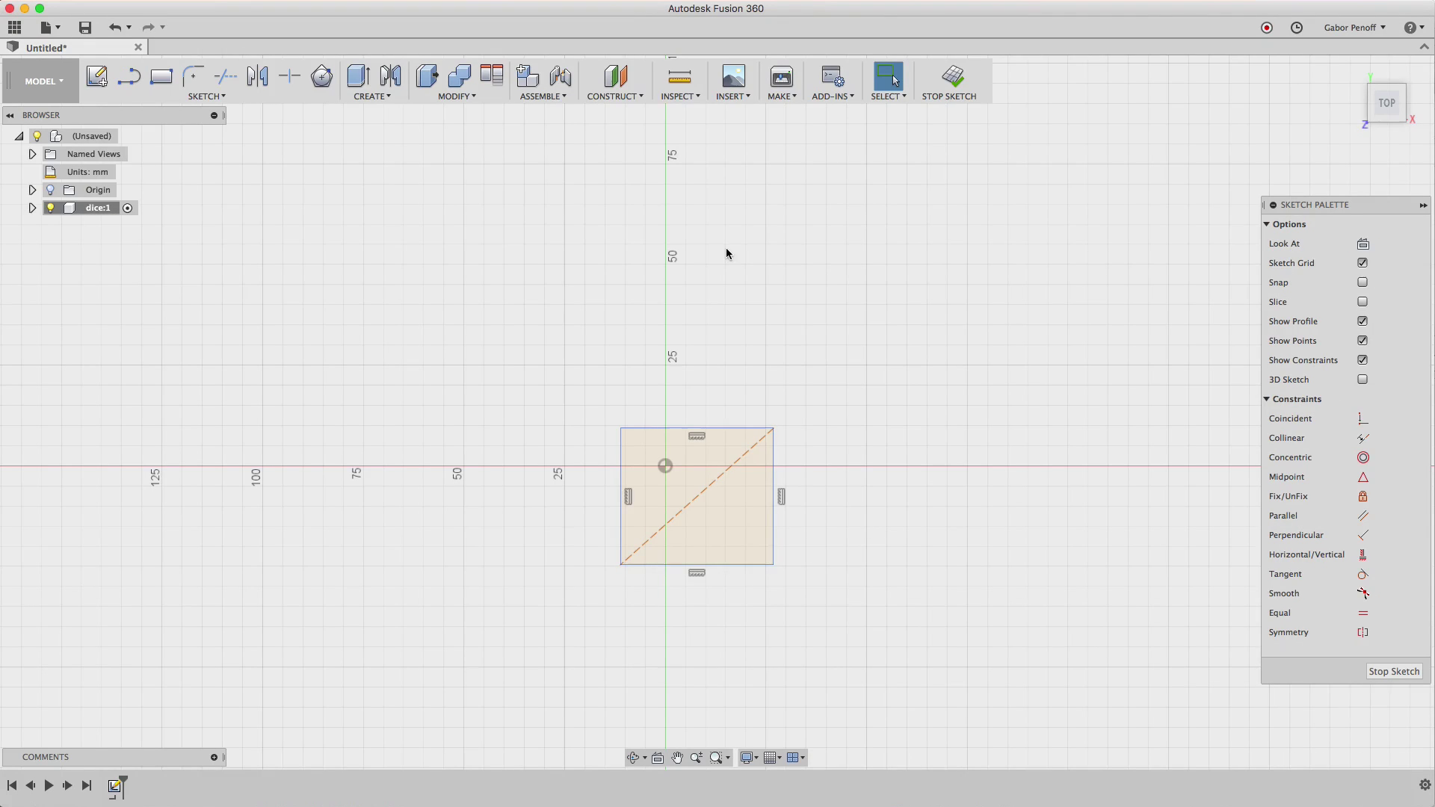
{"action": "left_click", "coordinate": [457, 95]}
{"action": "left_click", "coordinate": [496, 416]}
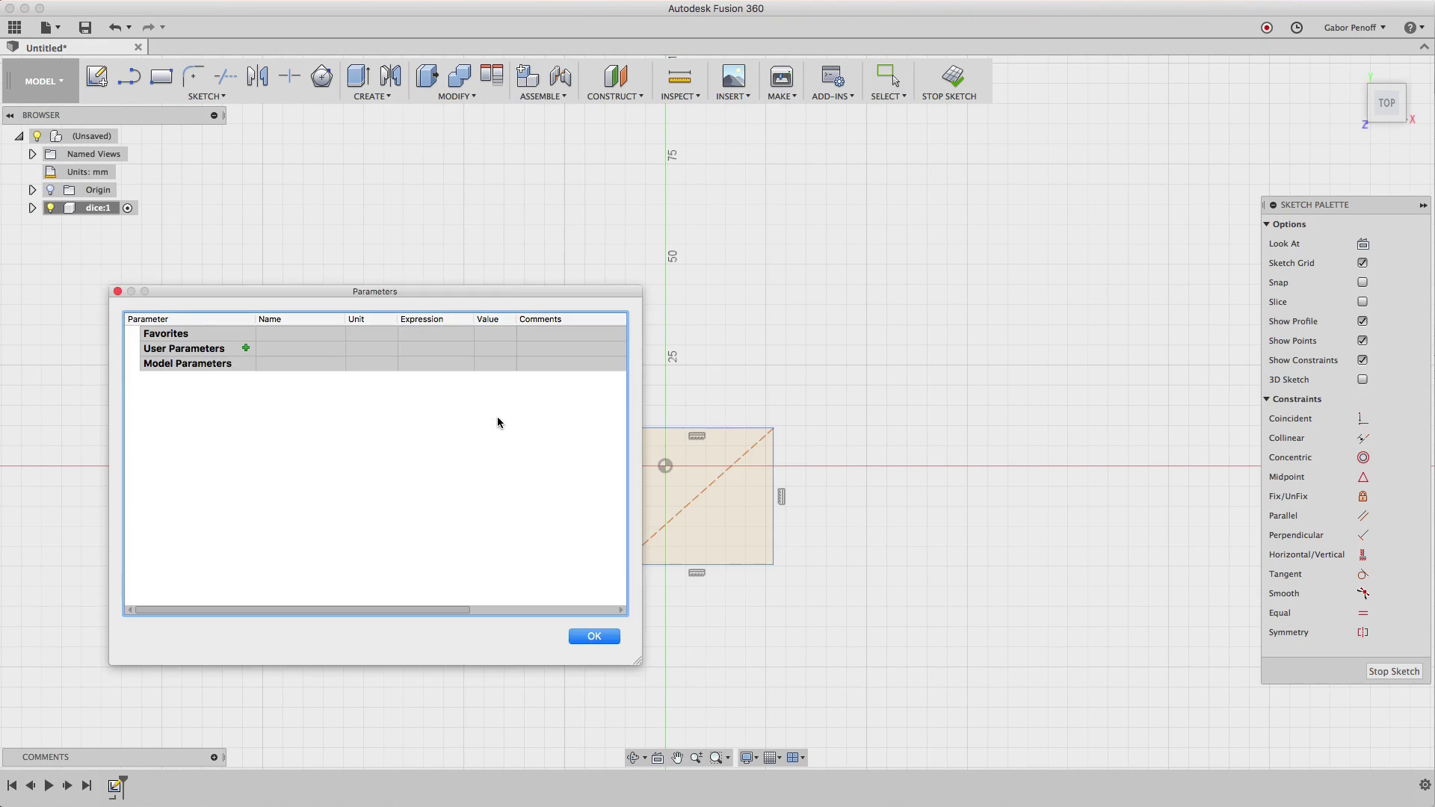
{"action": "left_click", "coordinate": [246, 349]}
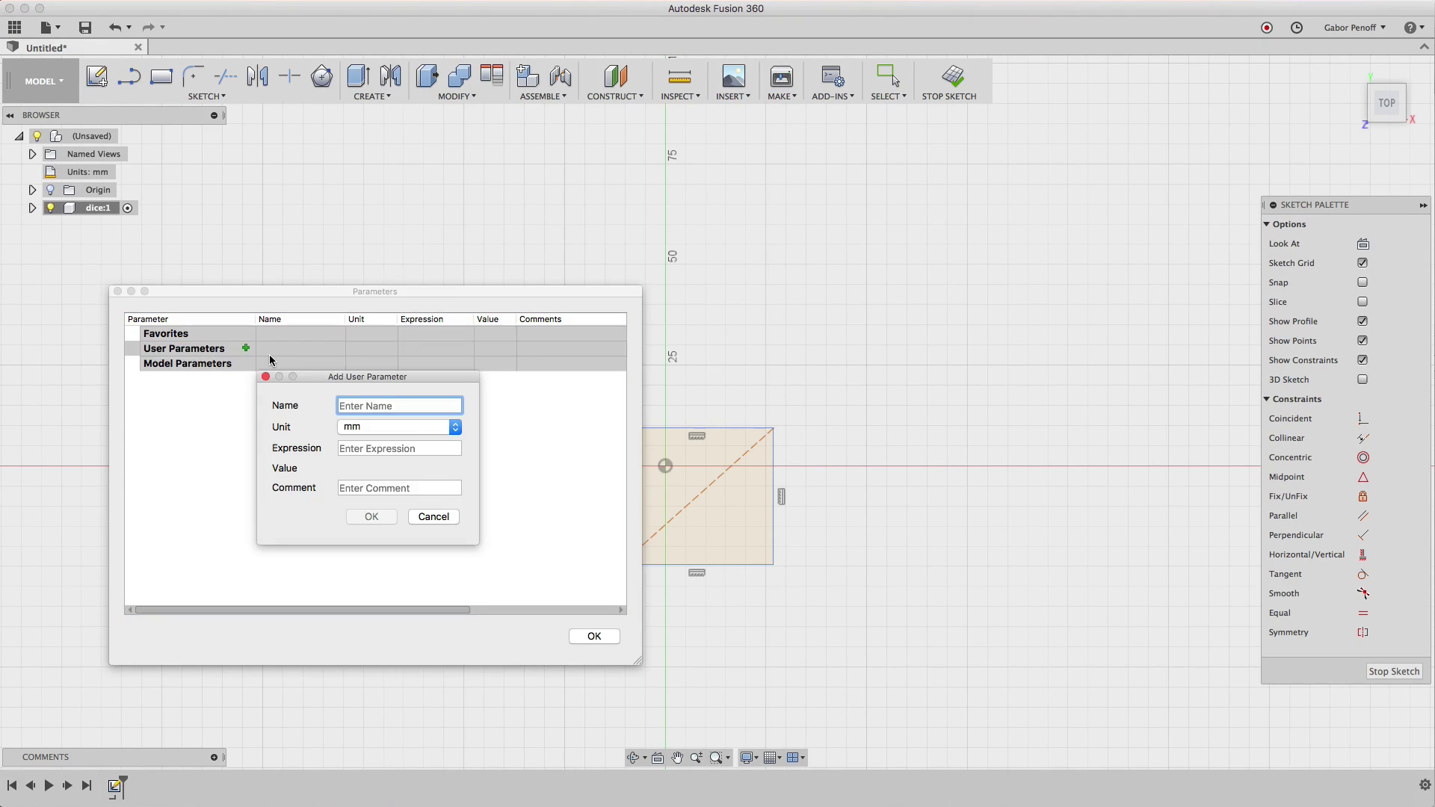
{"action": "type", "text": "dice_size"}
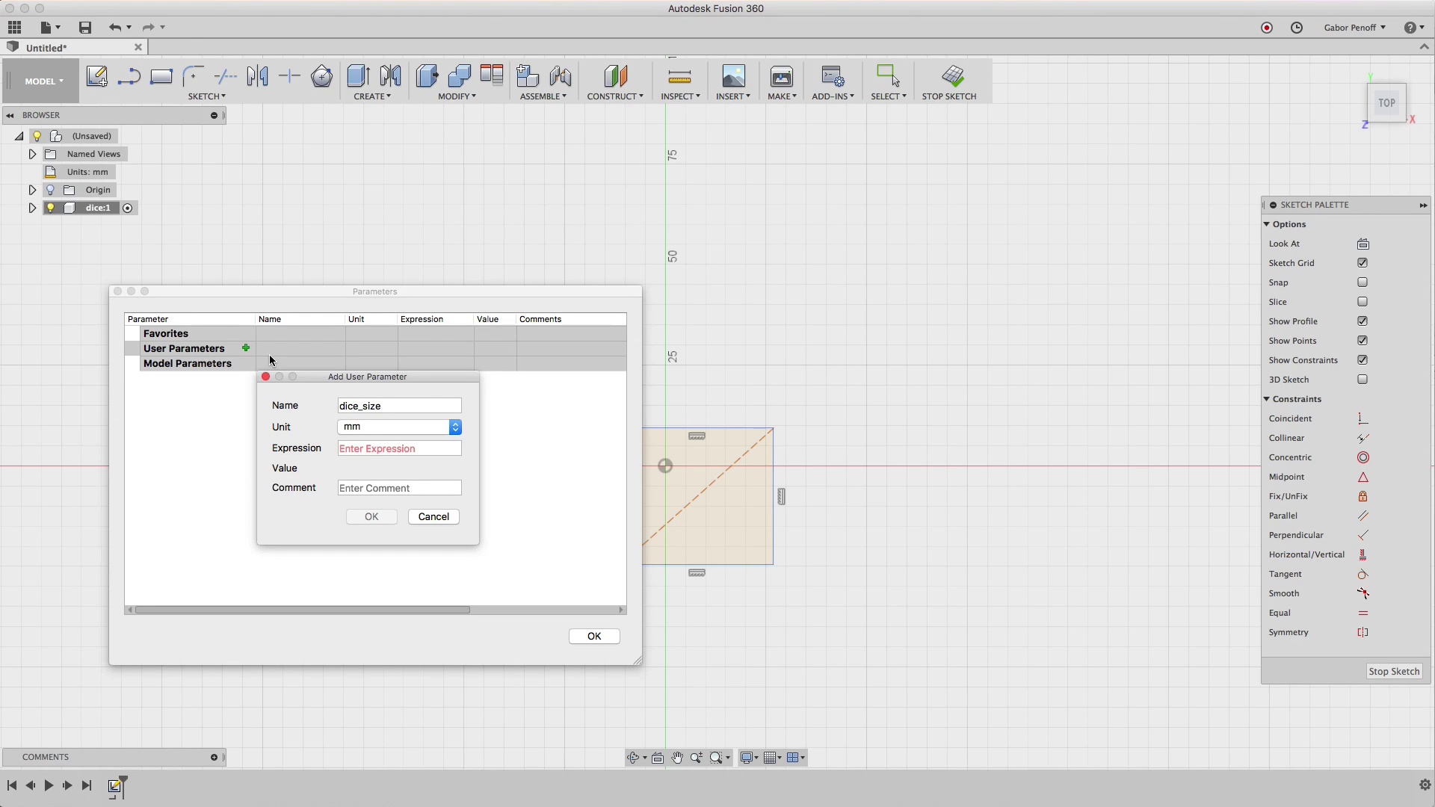
{"action": "key", "text": "Tab"}
{"action": "key", "text": "Tab"}
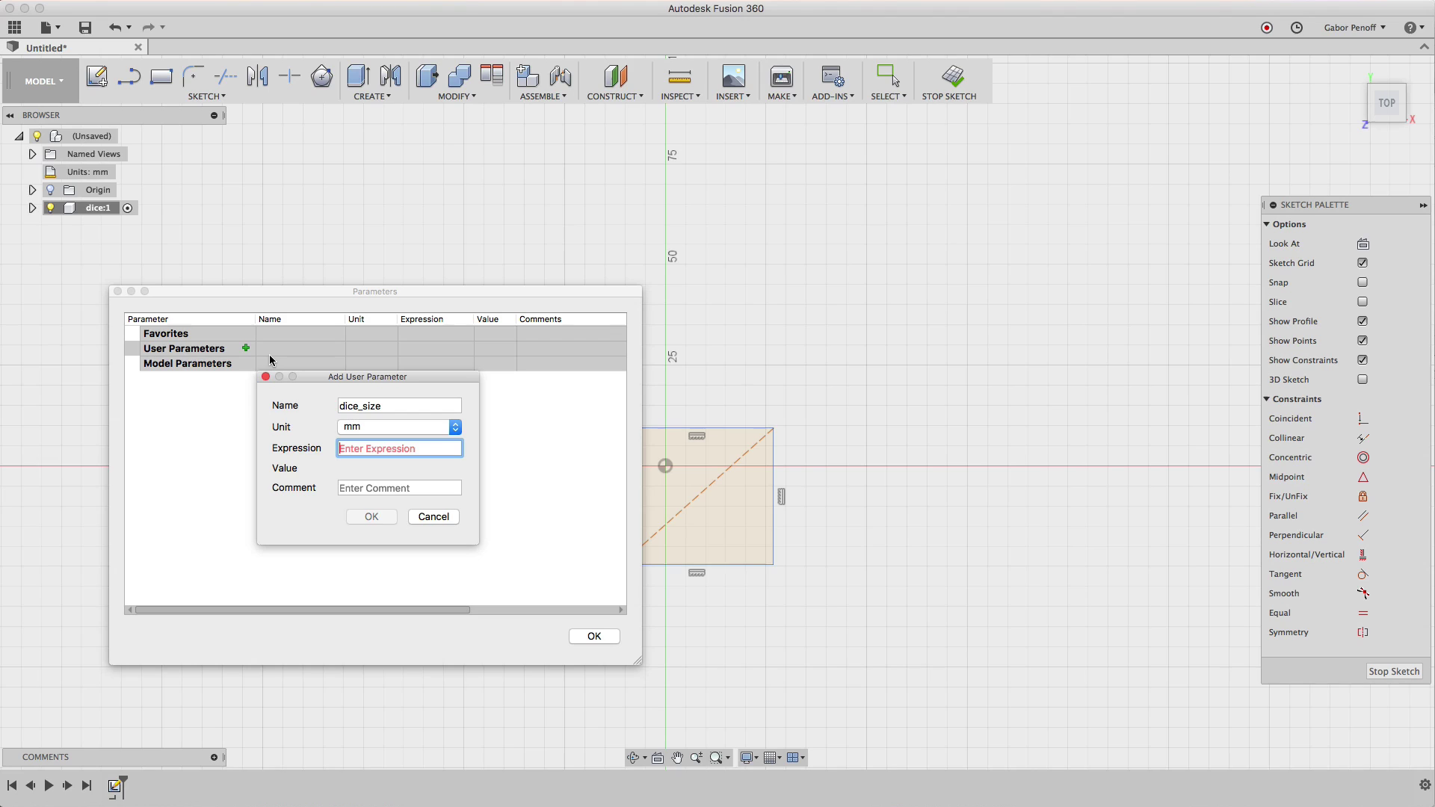
{"action": "type", "text": "25"}
{"action": "key", "text": "Return"}
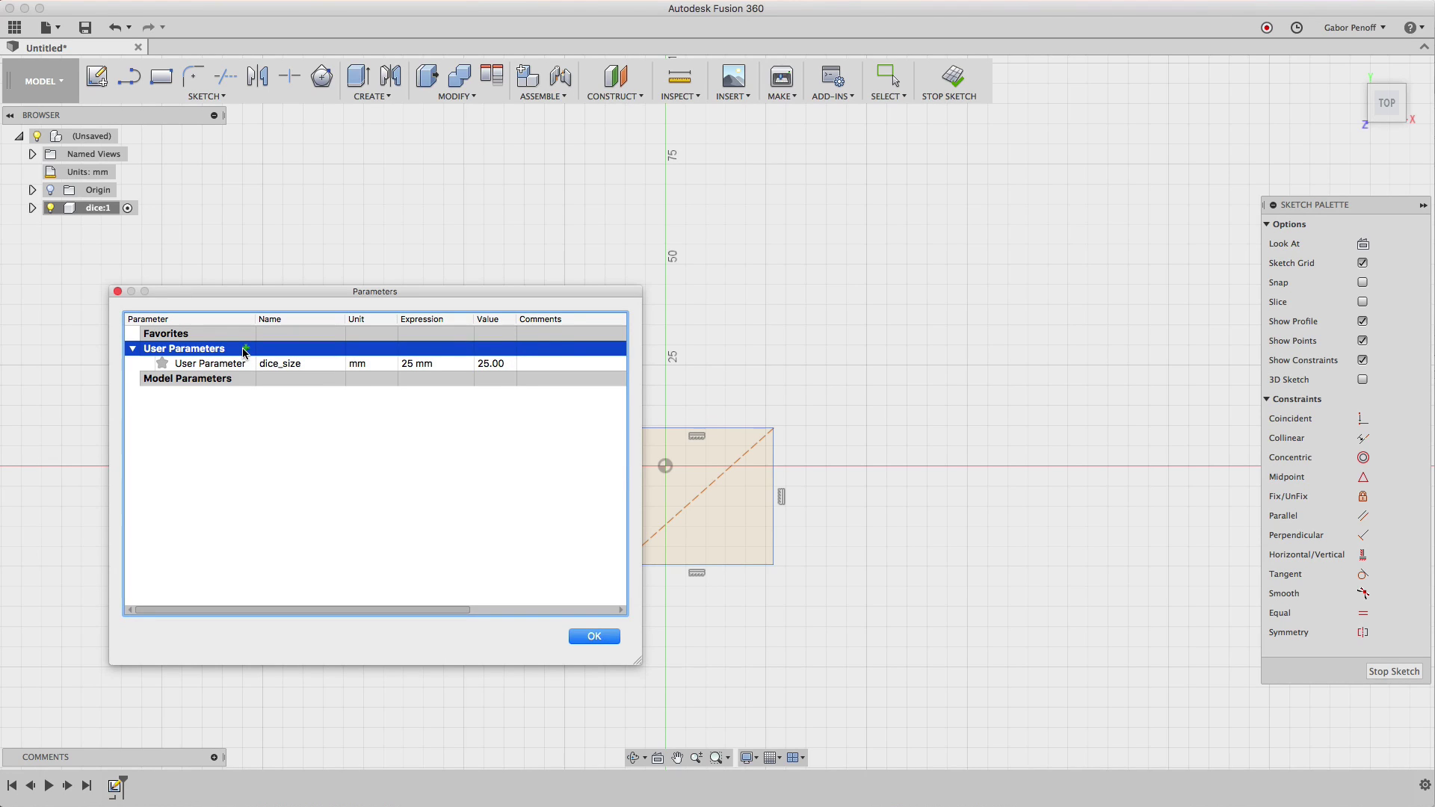
Add user parameter dot_size = dice_size/8 and close the parameters table.
{"action": "left_click", "coordinate": [246, 349]}
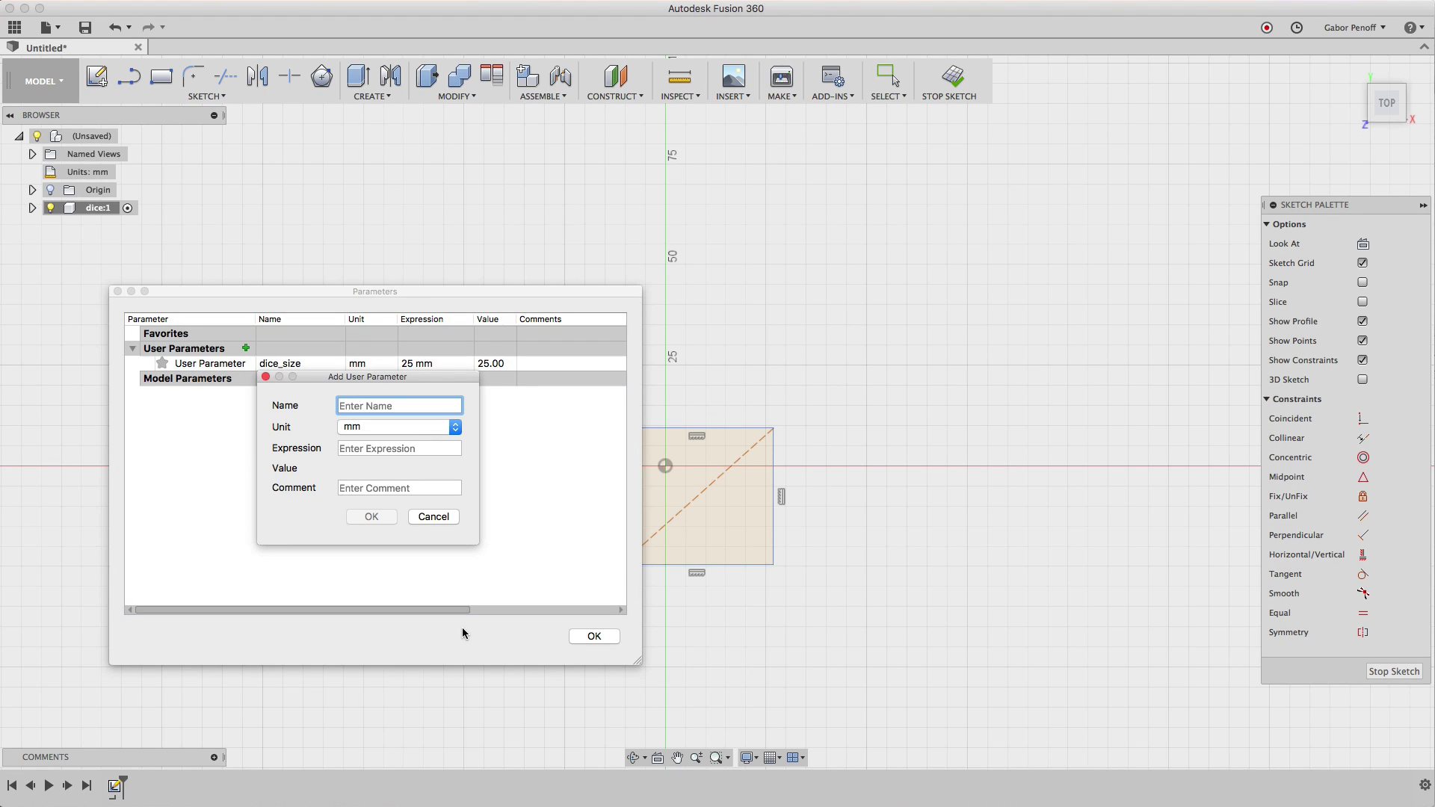
{"action": "type", "text": "dot"}
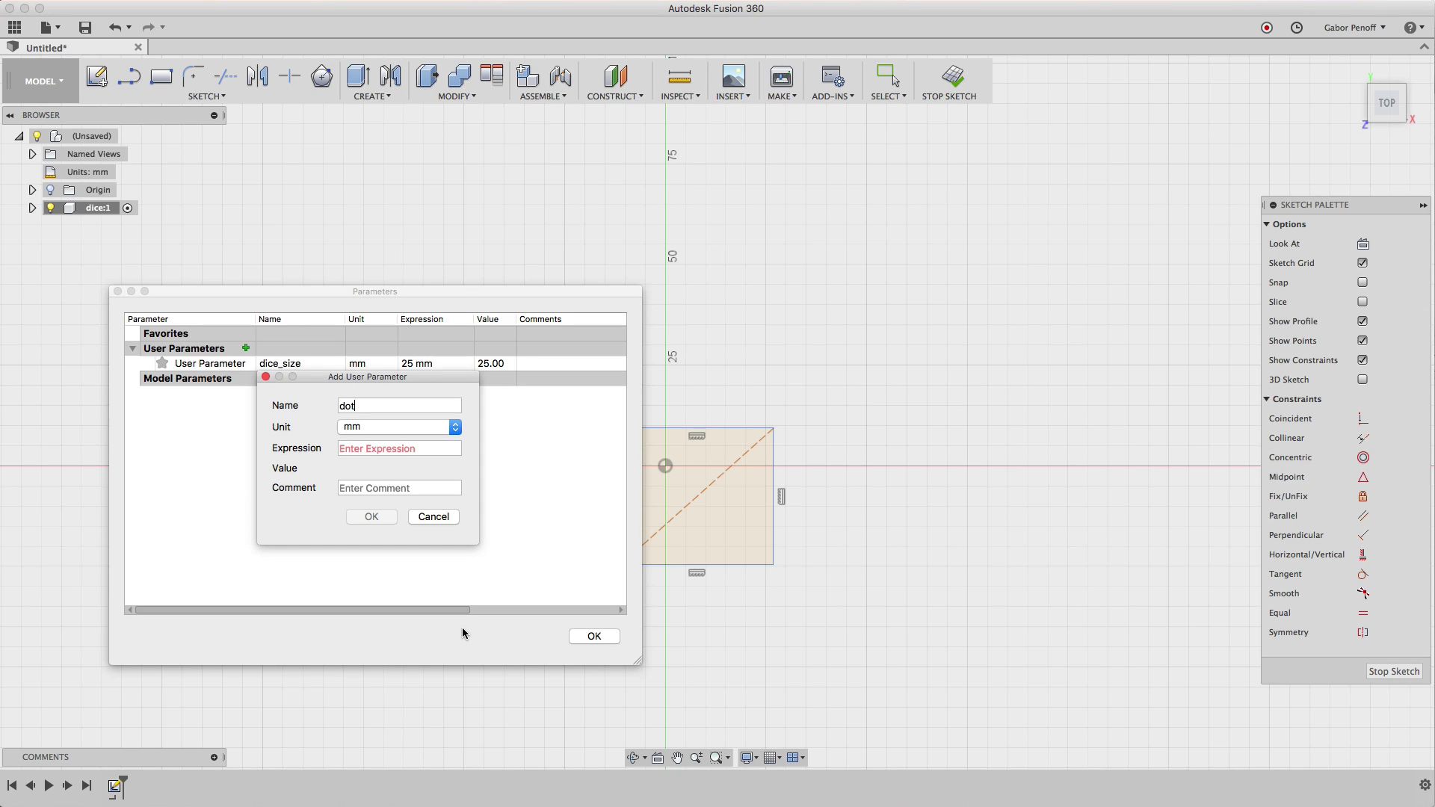
{"action": "type", "text": "_size"}
{"action": "key", "text": "Tab"}
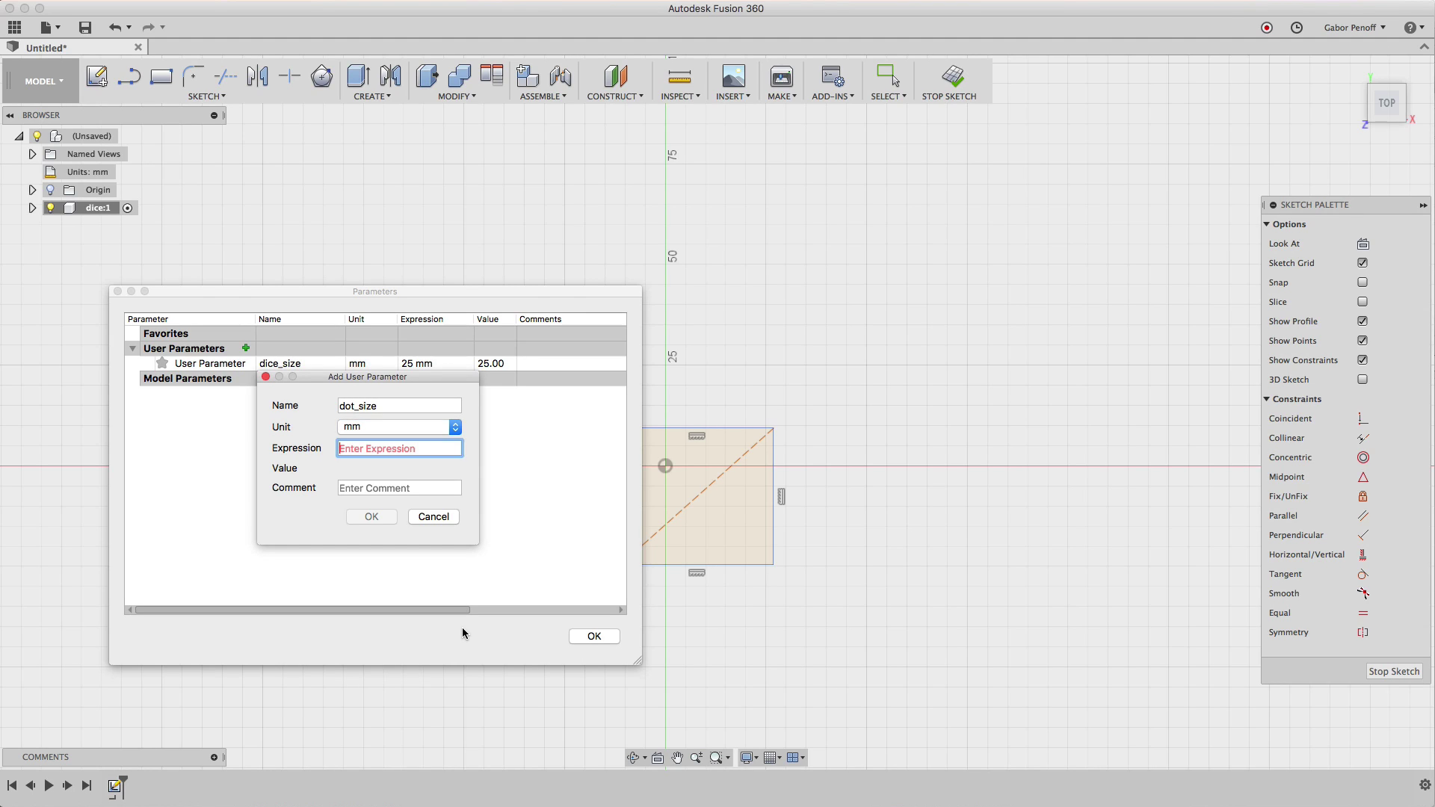
{"action": "type", "text": "dice_size"}
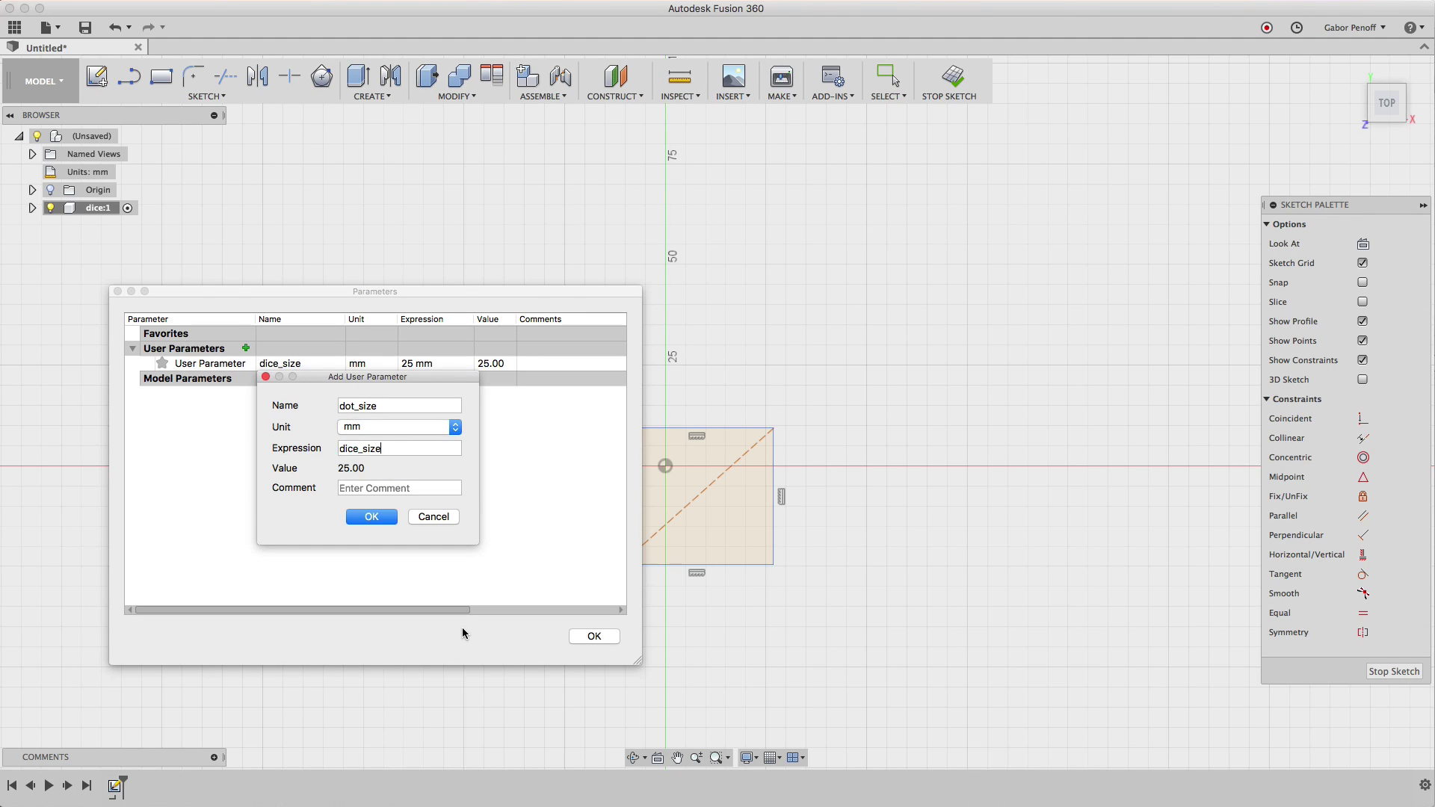
{"action": "type", "text": "/8"}
{"action": "key", "text": "Return"}
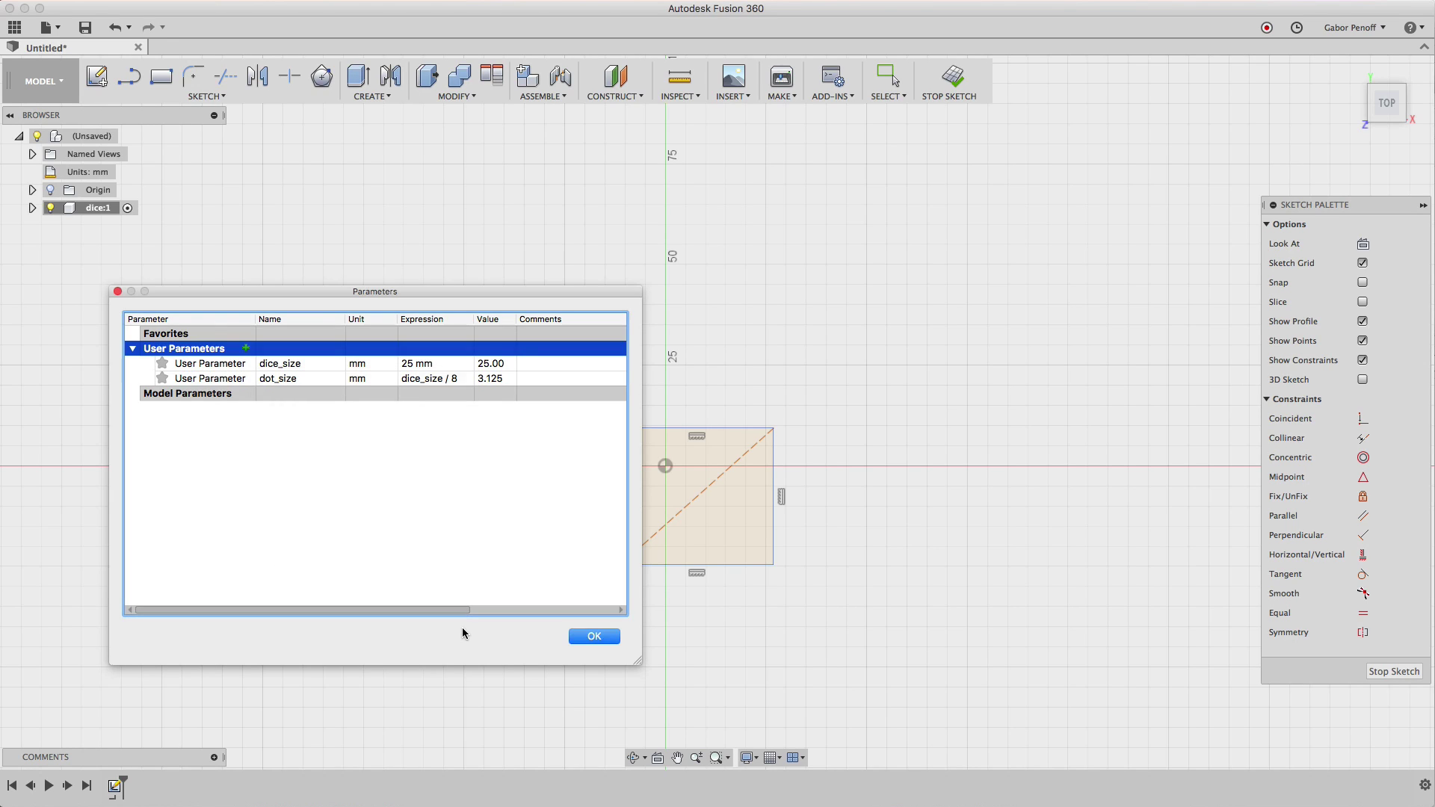
{"action": "left_click", "coordinate": [591, 637]}
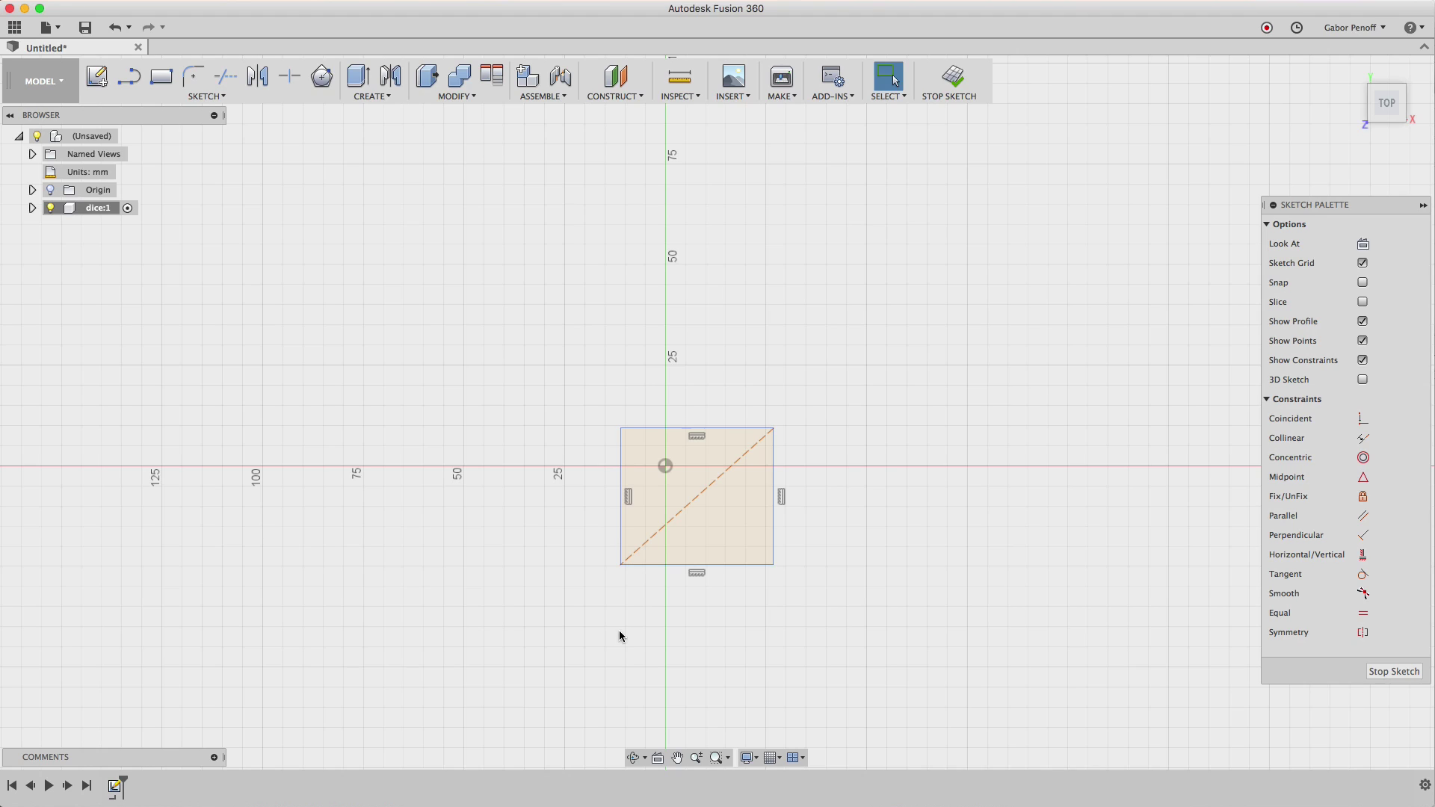
Dimension the rectangle's left and top edges to dice_size (25 mm).
{"action": "left_click", "coordinate": [620, 523]}
{"action": "left_click", "coordinate": [594, 515]}
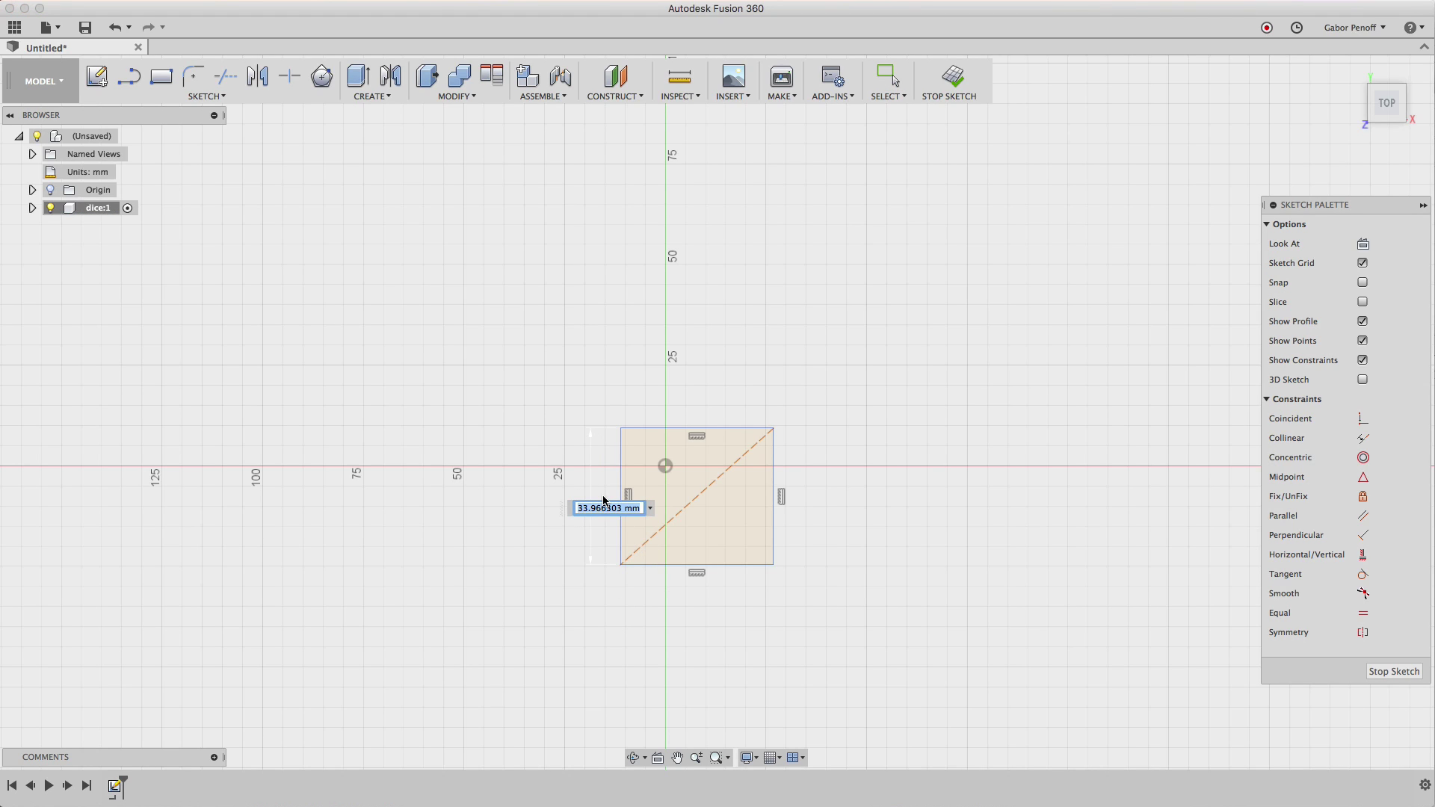
{"action": "type", "text": "di"}
{"action": "key", "text": "Return"}
{"action": "key", "text": "Return"}
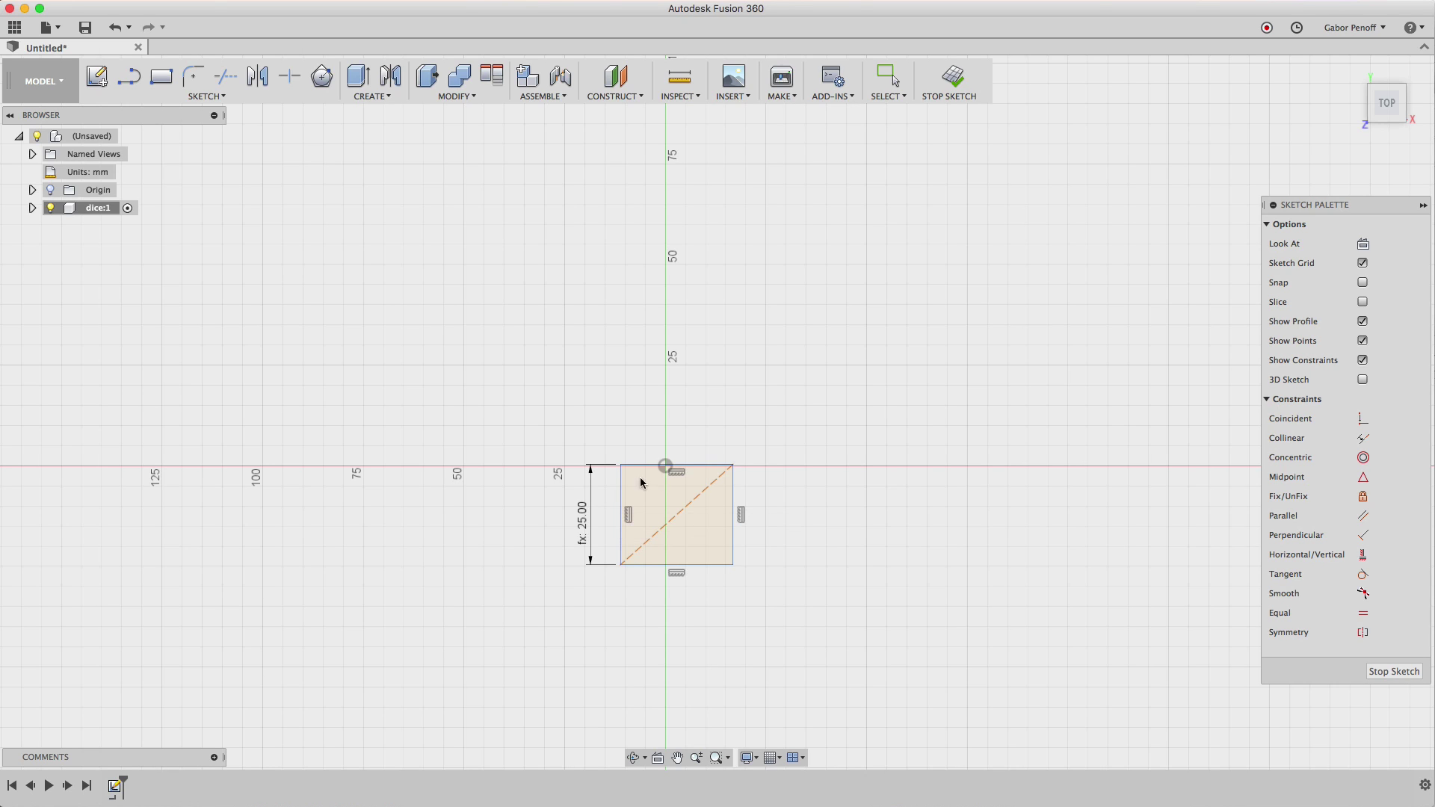
{"action": "left_click", "coordinate": [688, 466]}
{"action": "left_click", "coordinate": [691, 437]}
{"action": "type", "text": "dice_size"}
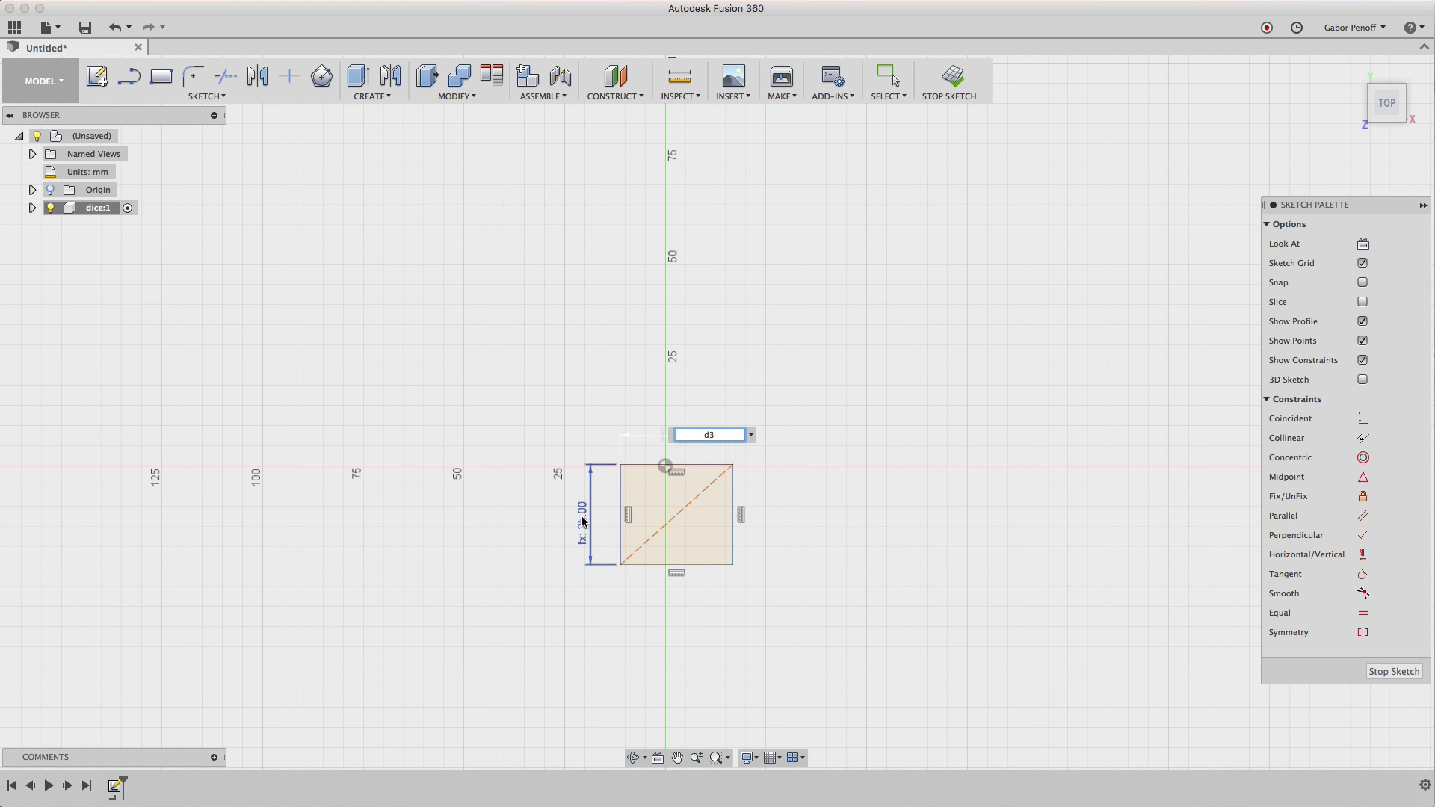
{"action": "key", "text": "Return"}
Pin the diagonal's midpoint to the origin, tidy the dimension labels, and finish the sketch.
{"action": "left_click", "coordinate": [1363, 476]}
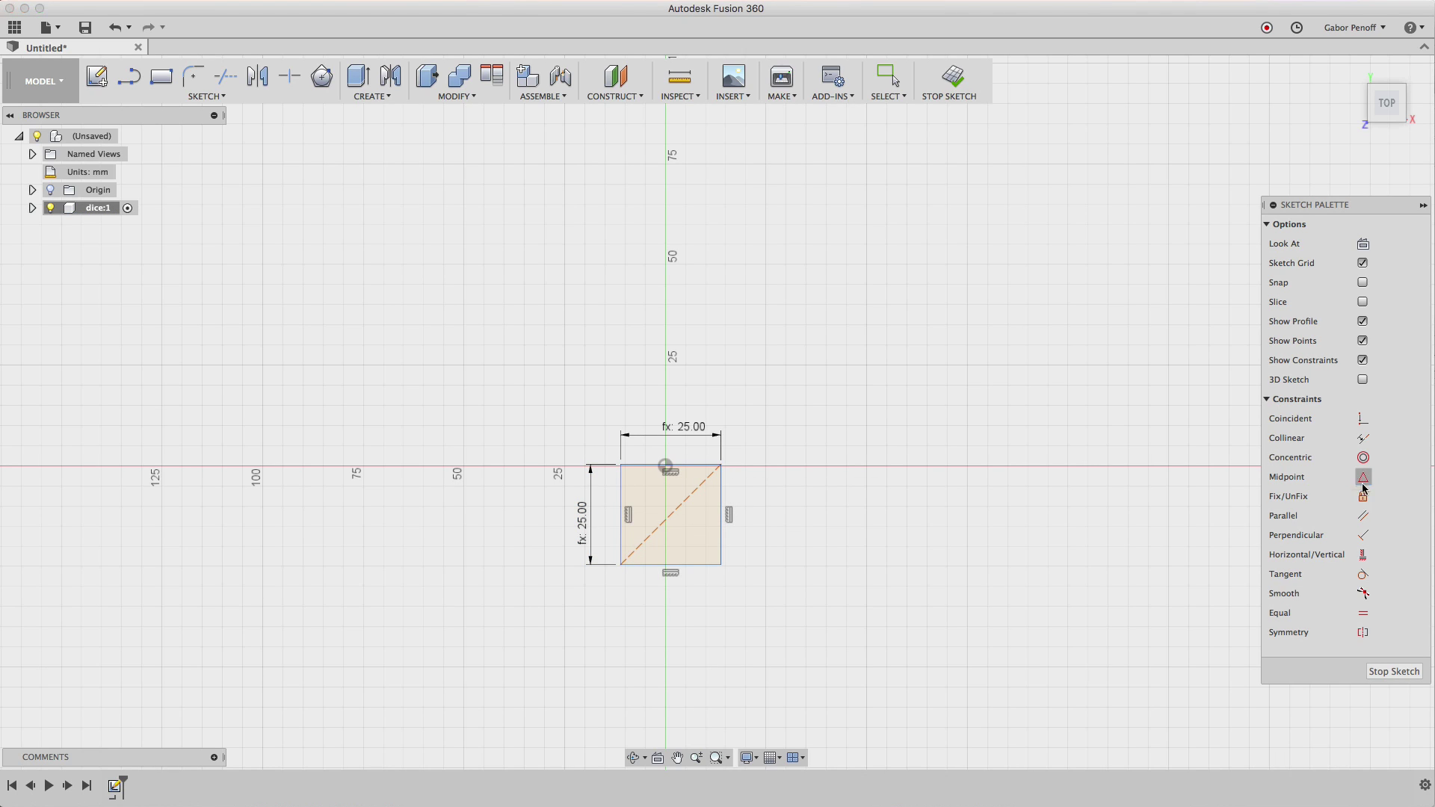
{"action": "left_click", "coordinate": [677, 509]}
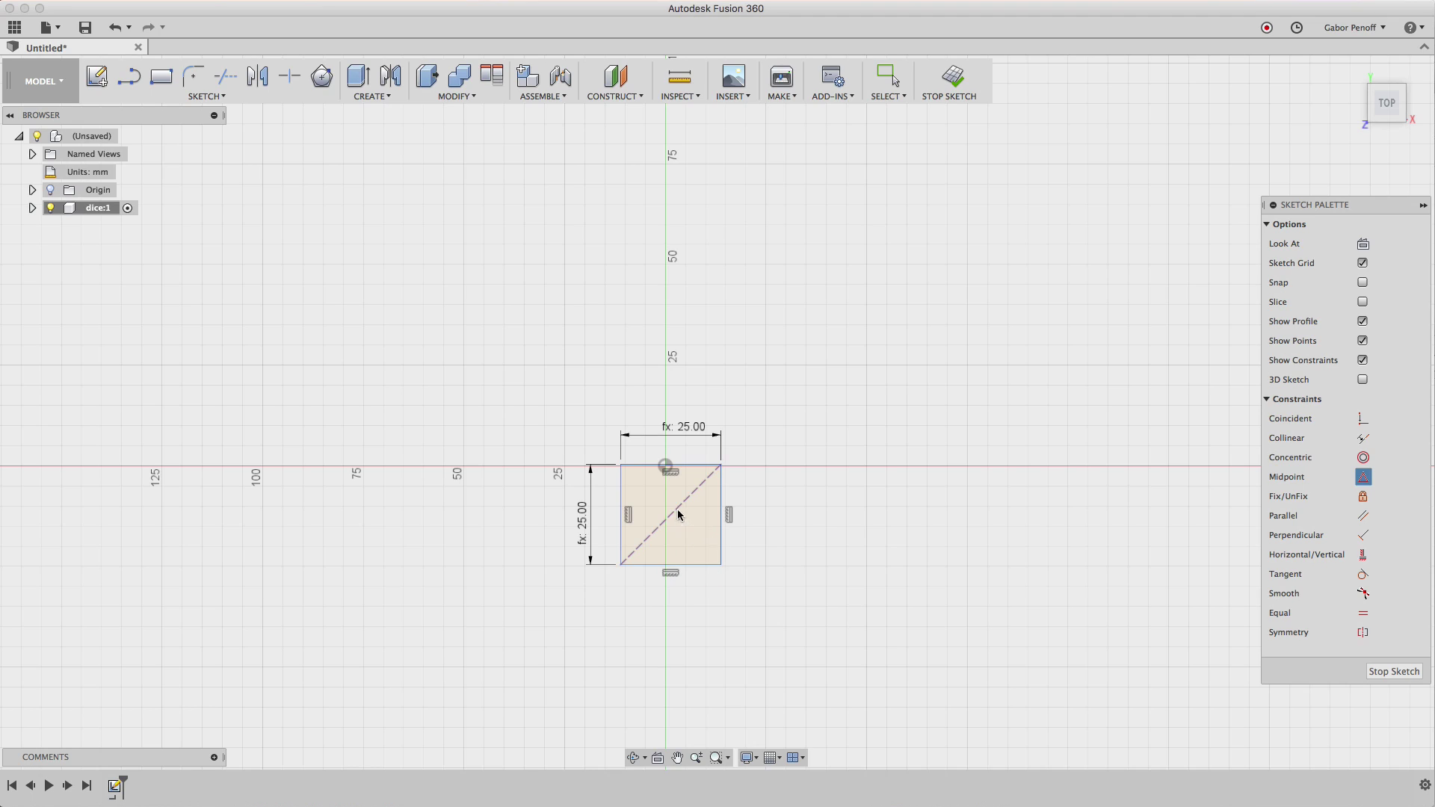
{"action": "left_click", "coordinate": [666, 467]}
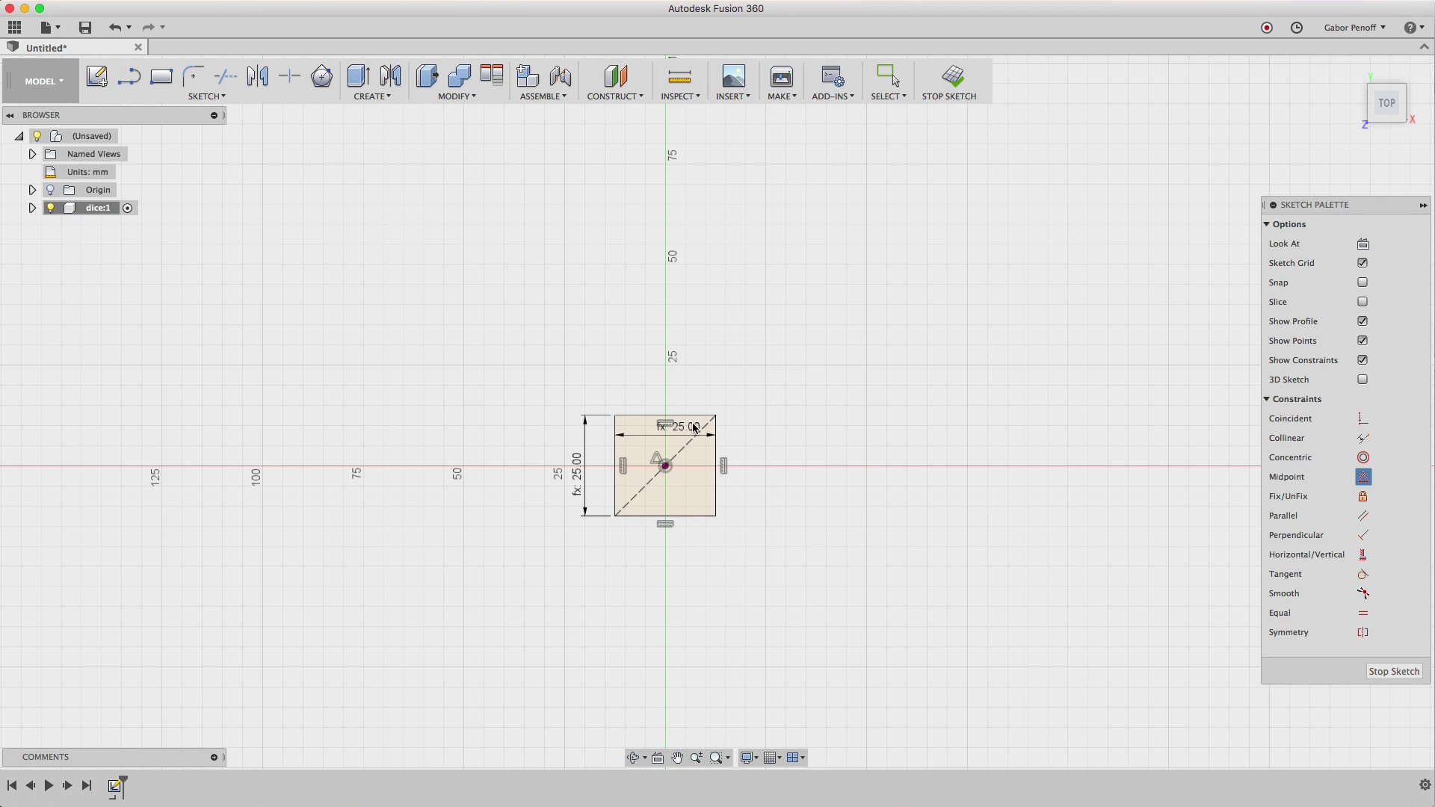
{"action": "key", "text": "Escape"}
{"action": "left_click_drag", "start_coordinate": [676, 433], "coordinate": [670, 403]}
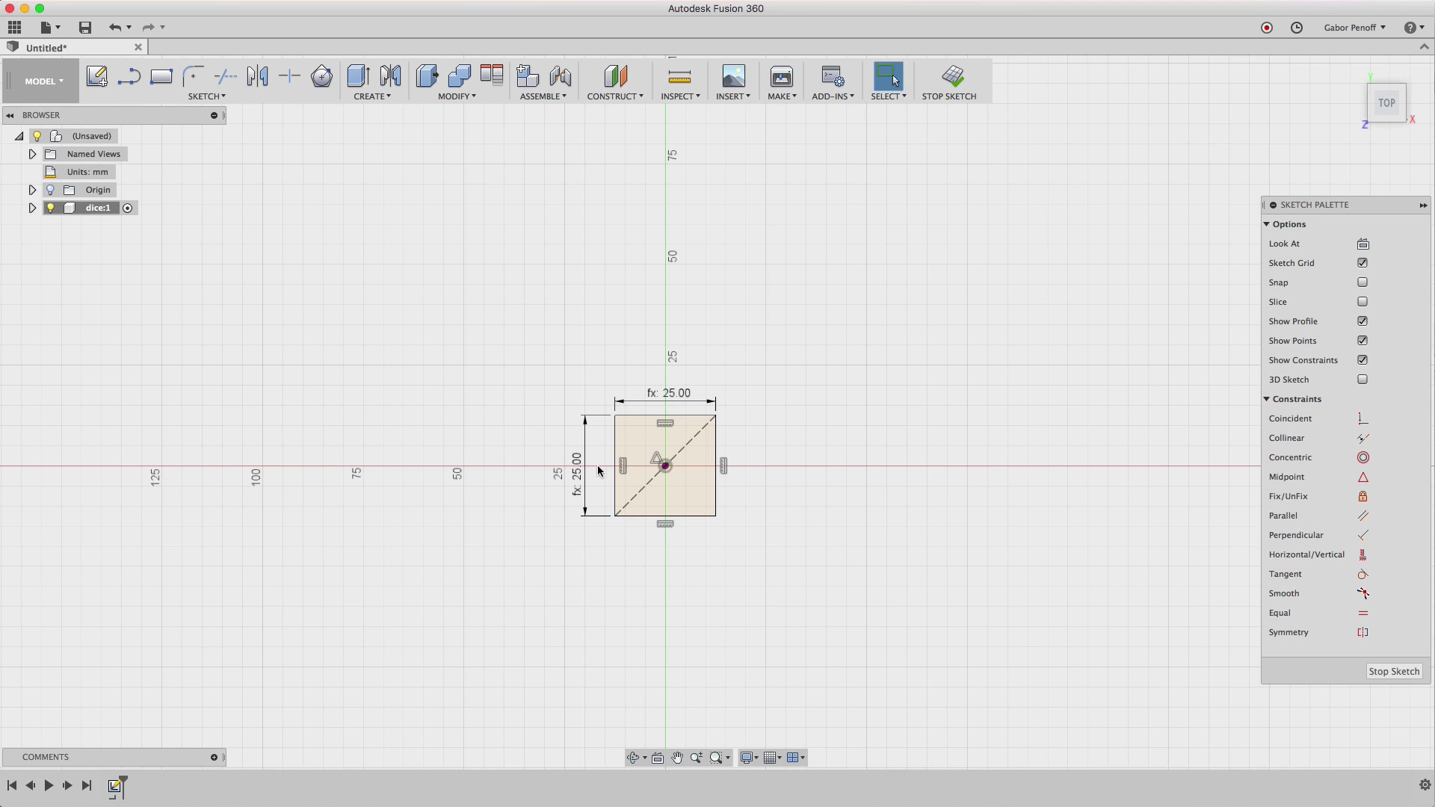
{"action": "left_click_drag", "start_coordinate": [585, 465], "coordinate": [599, 467]}
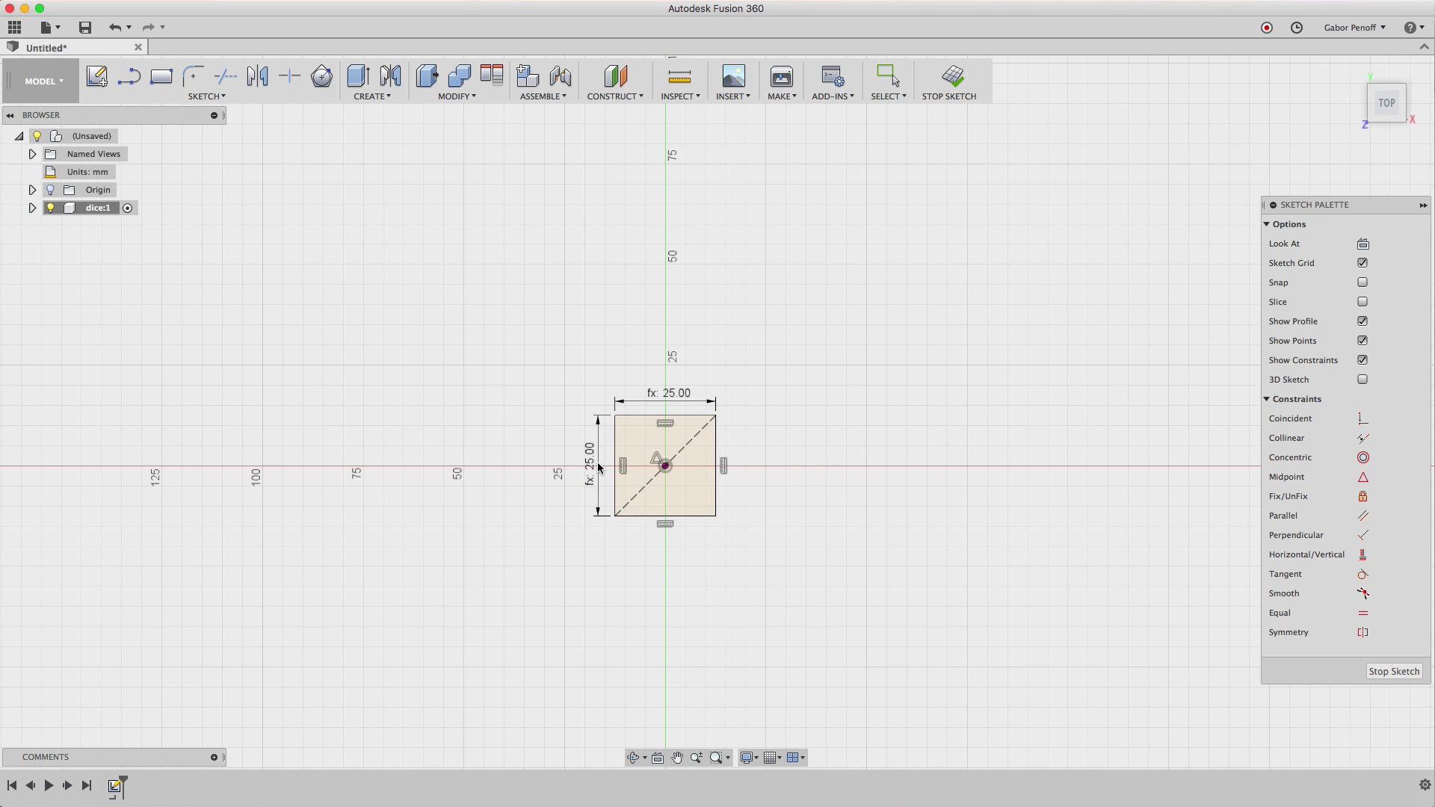
{"action": "left_click", "coordinate": [953, 76]}
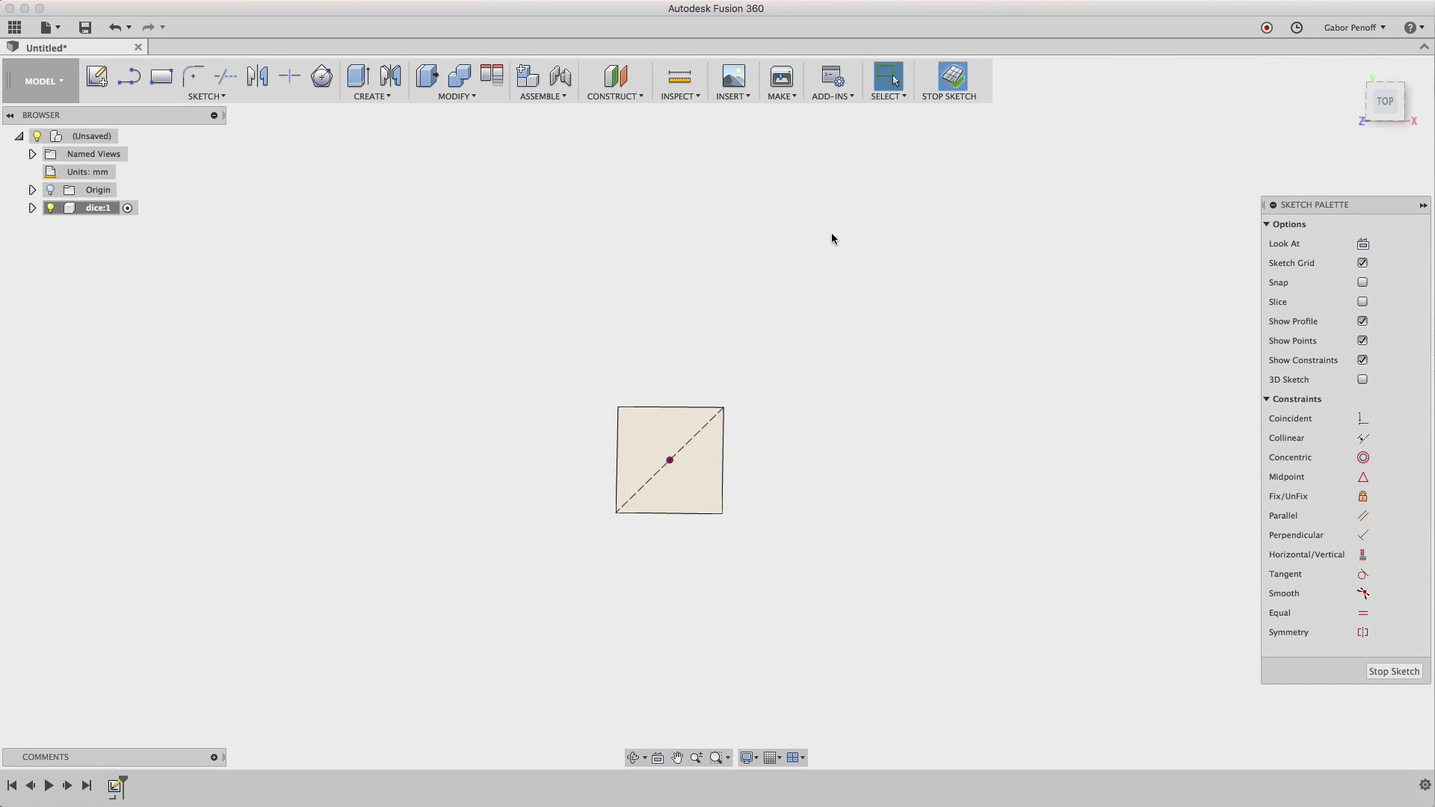
Extrude the square symmetrically by dice_size/2 into a cube, then expand dice's Bodies folder.
{"action": "key", "text": "e"}
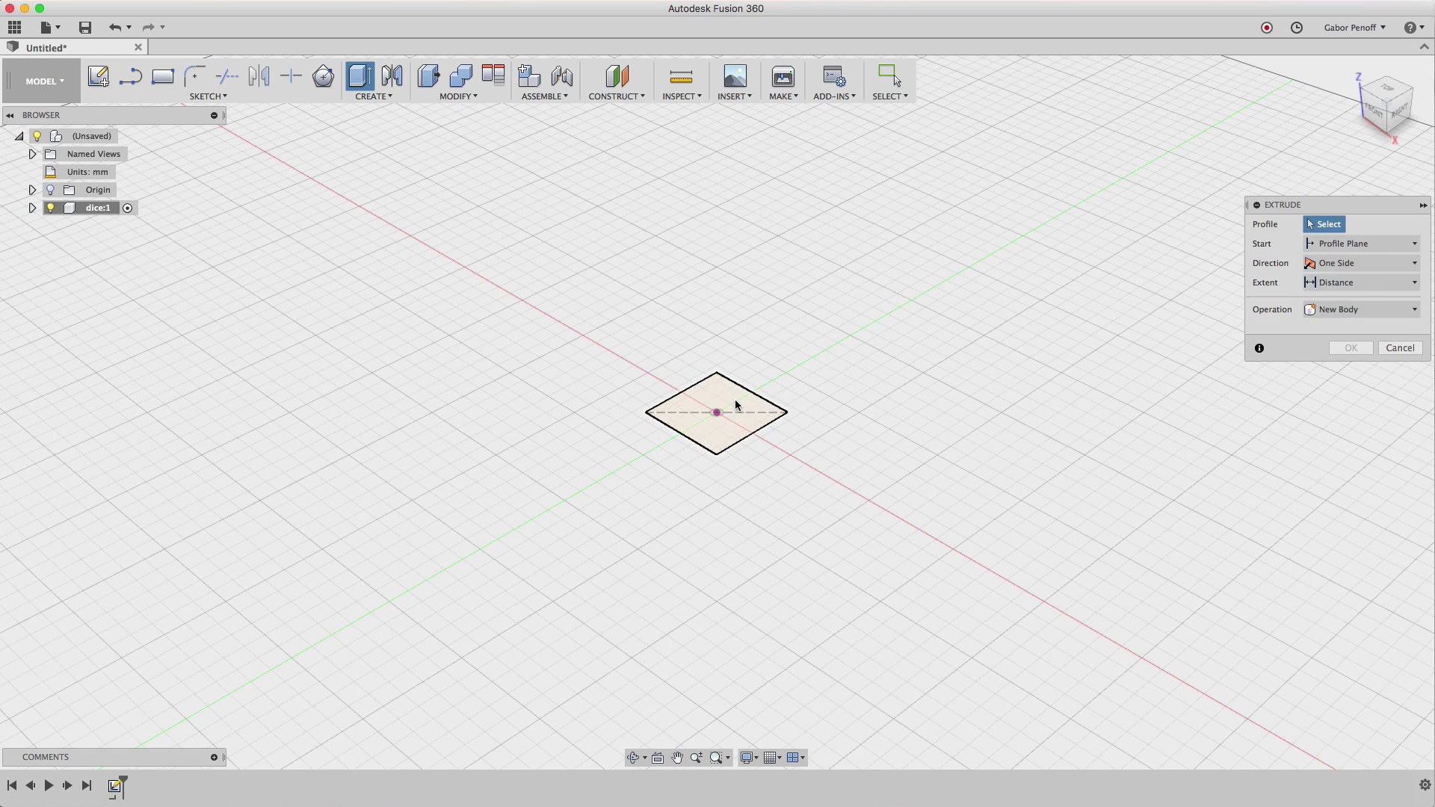
{"action": "left_click", "coordinate": [735, 407]}
{"action": "type", "text": "di"}
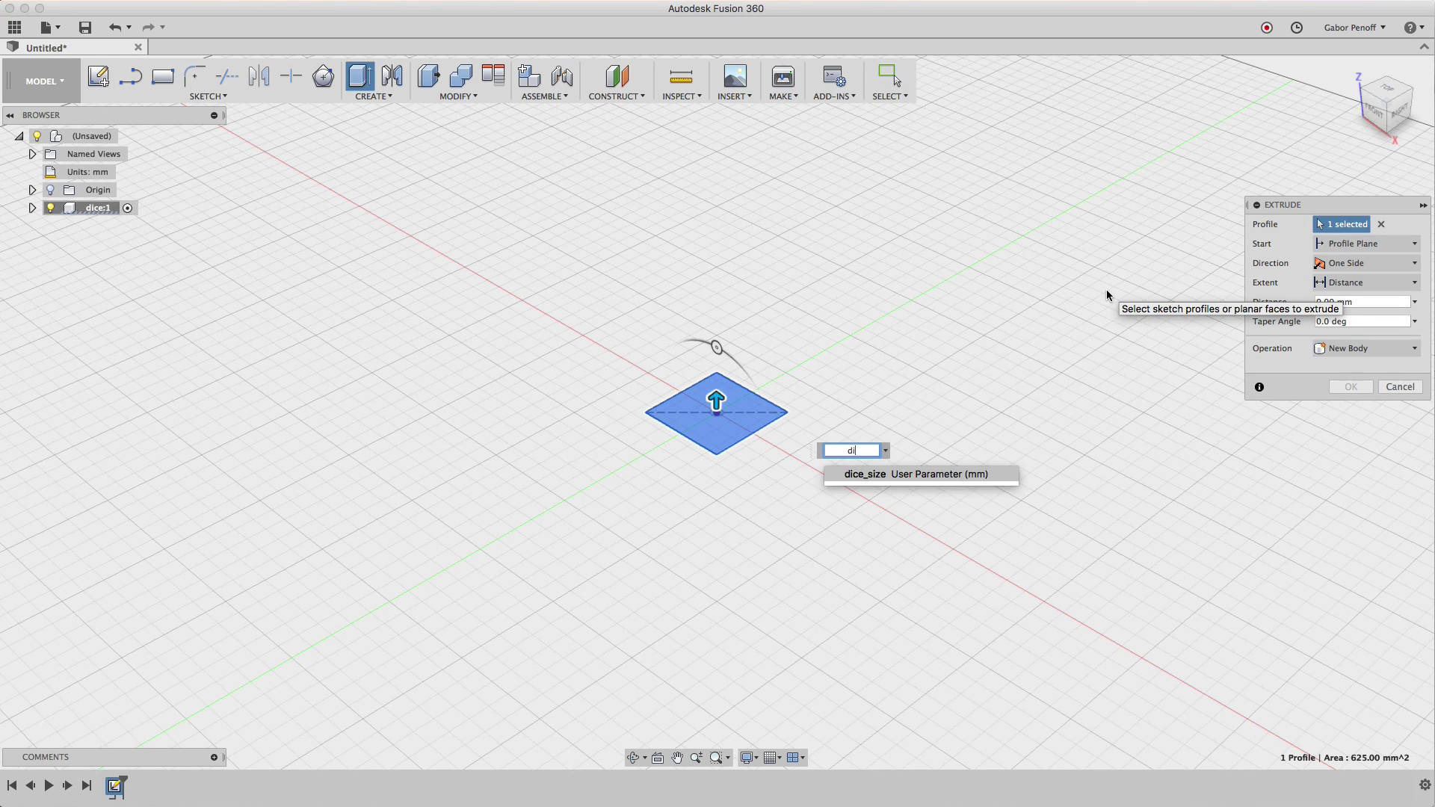
{"action": "type", "text": "ce_size/2"}
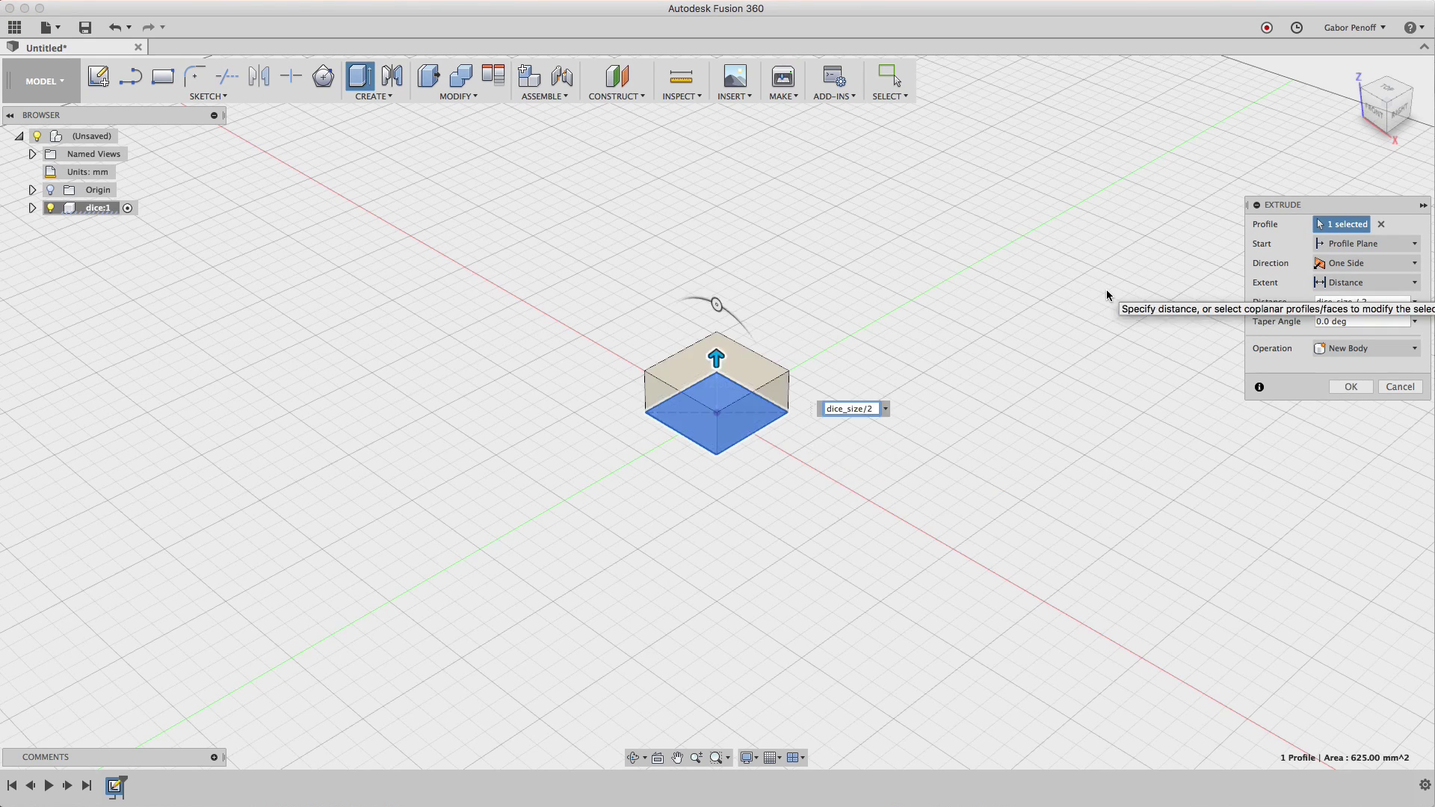
{"action": "left_click", "coordinate": [1395, 244]}
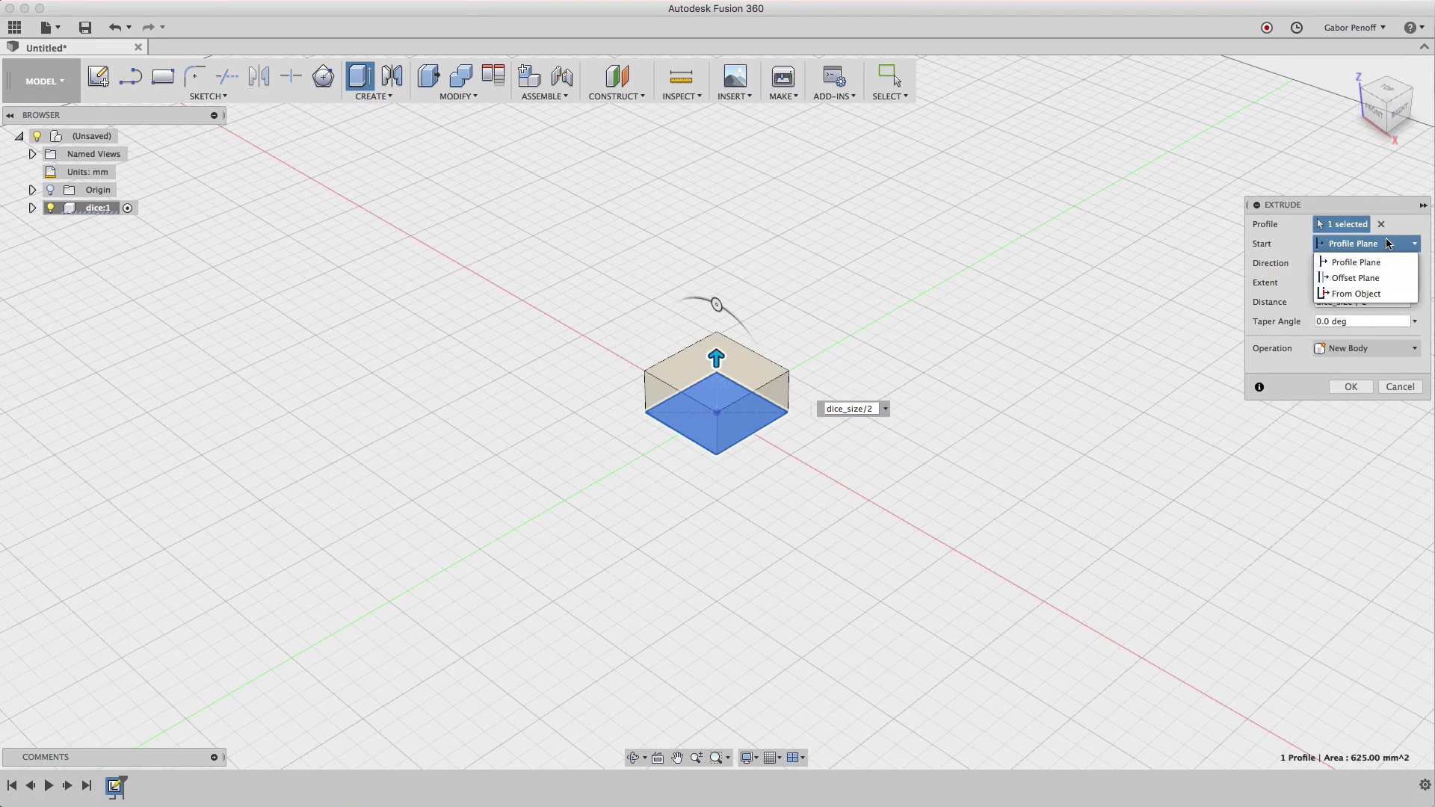
{"action": "left_click", "coordinate": [1375, 263]}
{"action": "left_click", "coordinate": [1354, 312]}
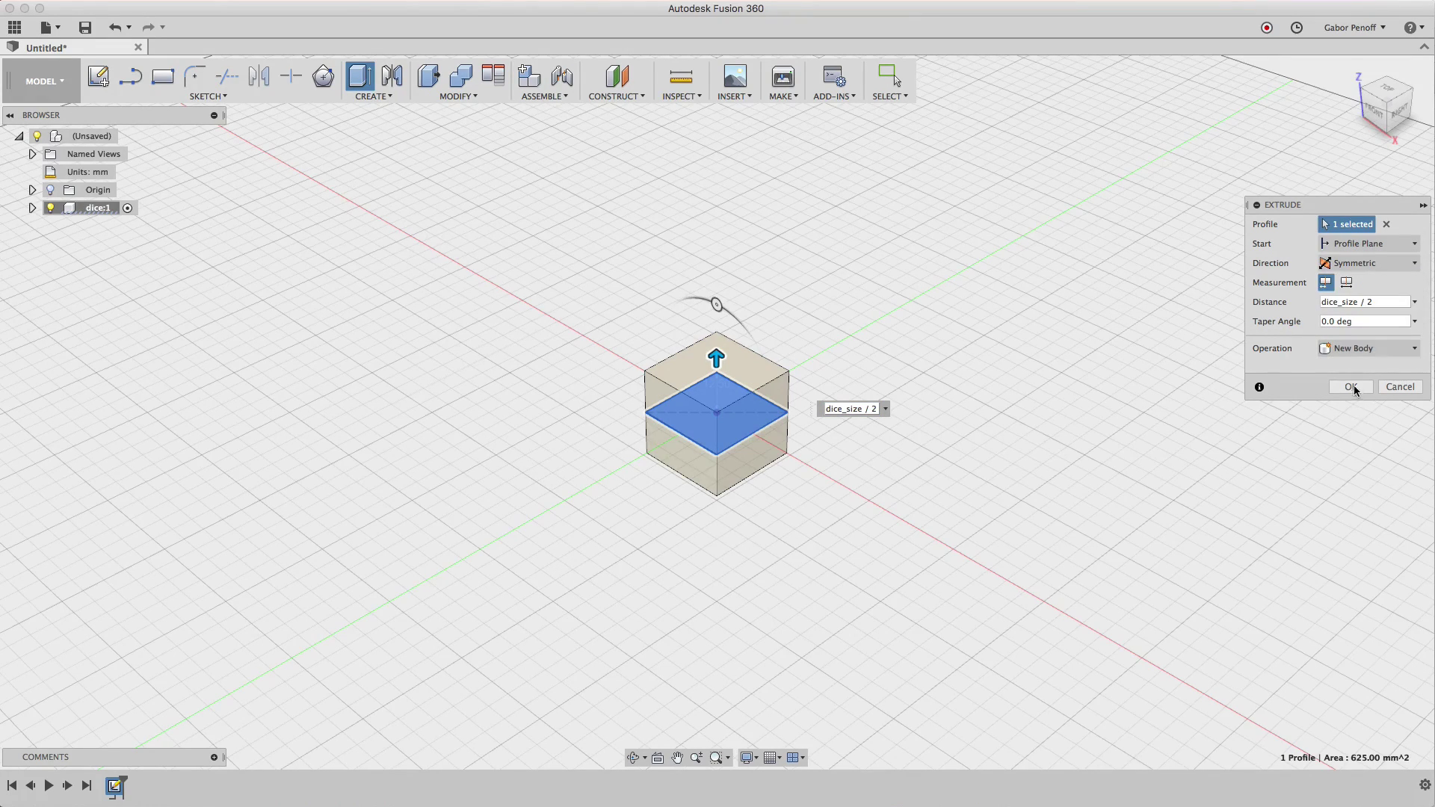
{"action": "left_click", "coordinate": [1354, 387]}
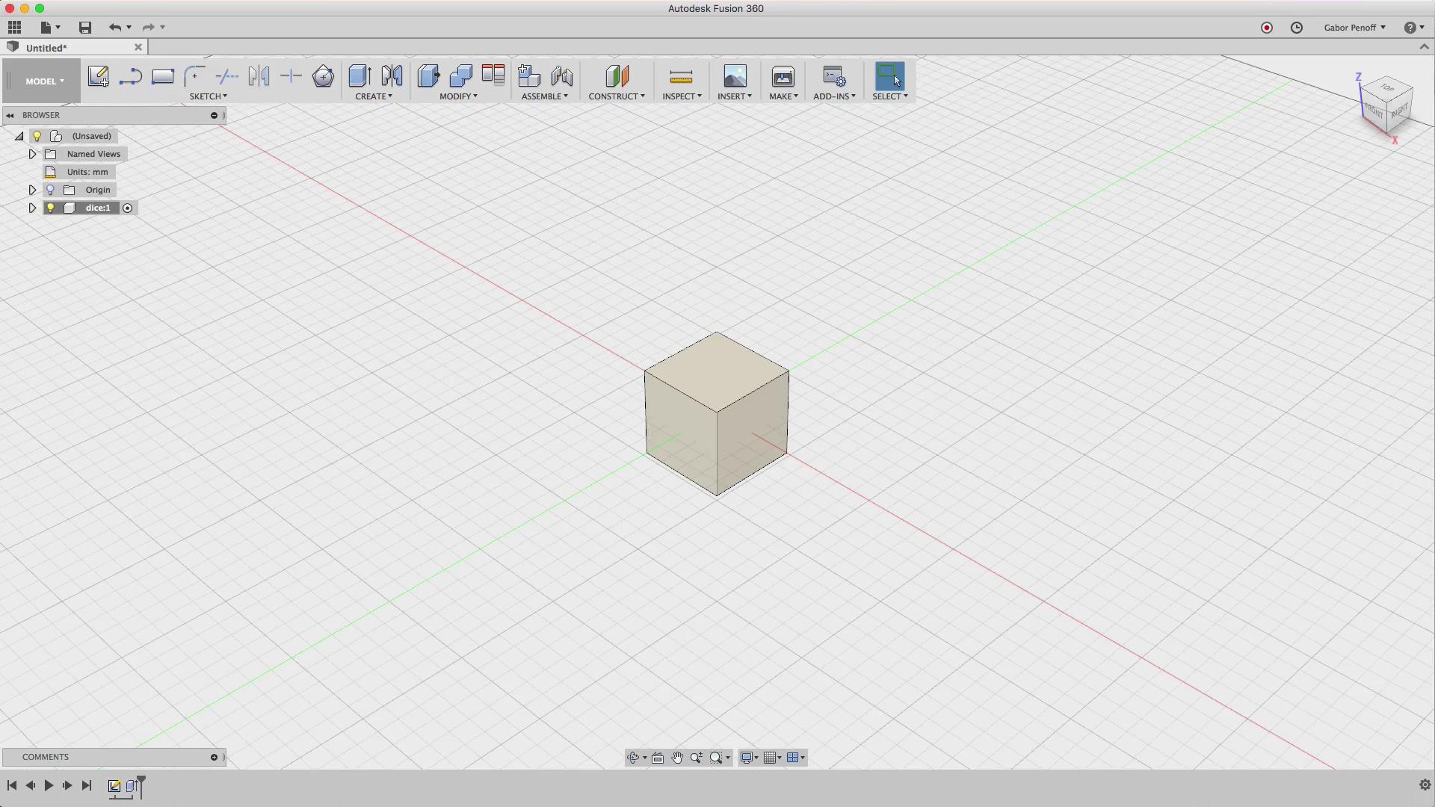
{"action": "left_click", "coordinate": [32, 209]}
{"action": "left_click", "coordinate": [45, 243]}
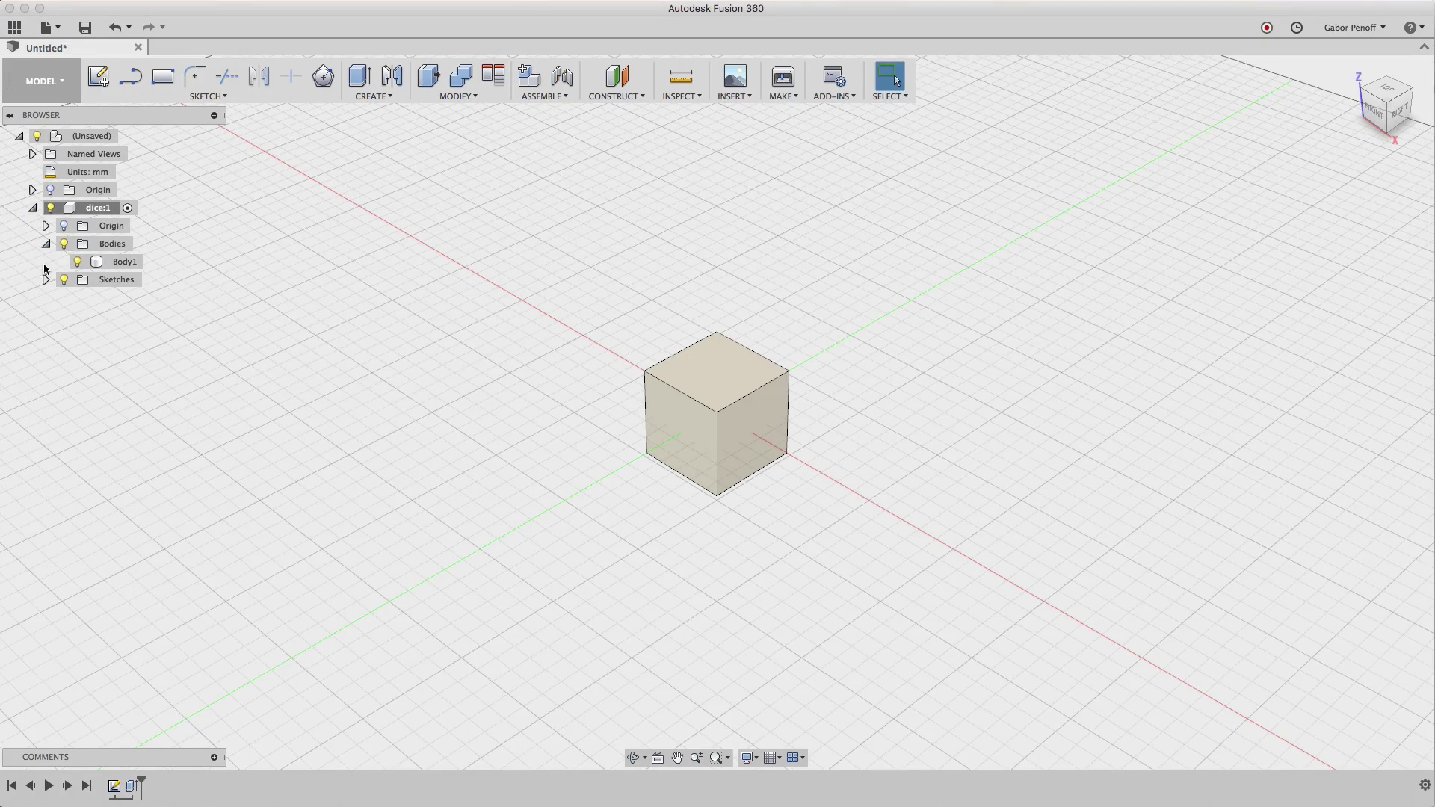
{"action": "left_click", "coordinate": [77, 262]}
Intersect the cube with an origin-centred sphere of diameter dice_size*sqrt(2).
{"action": "left_click", "coordinate": [384, 97]}
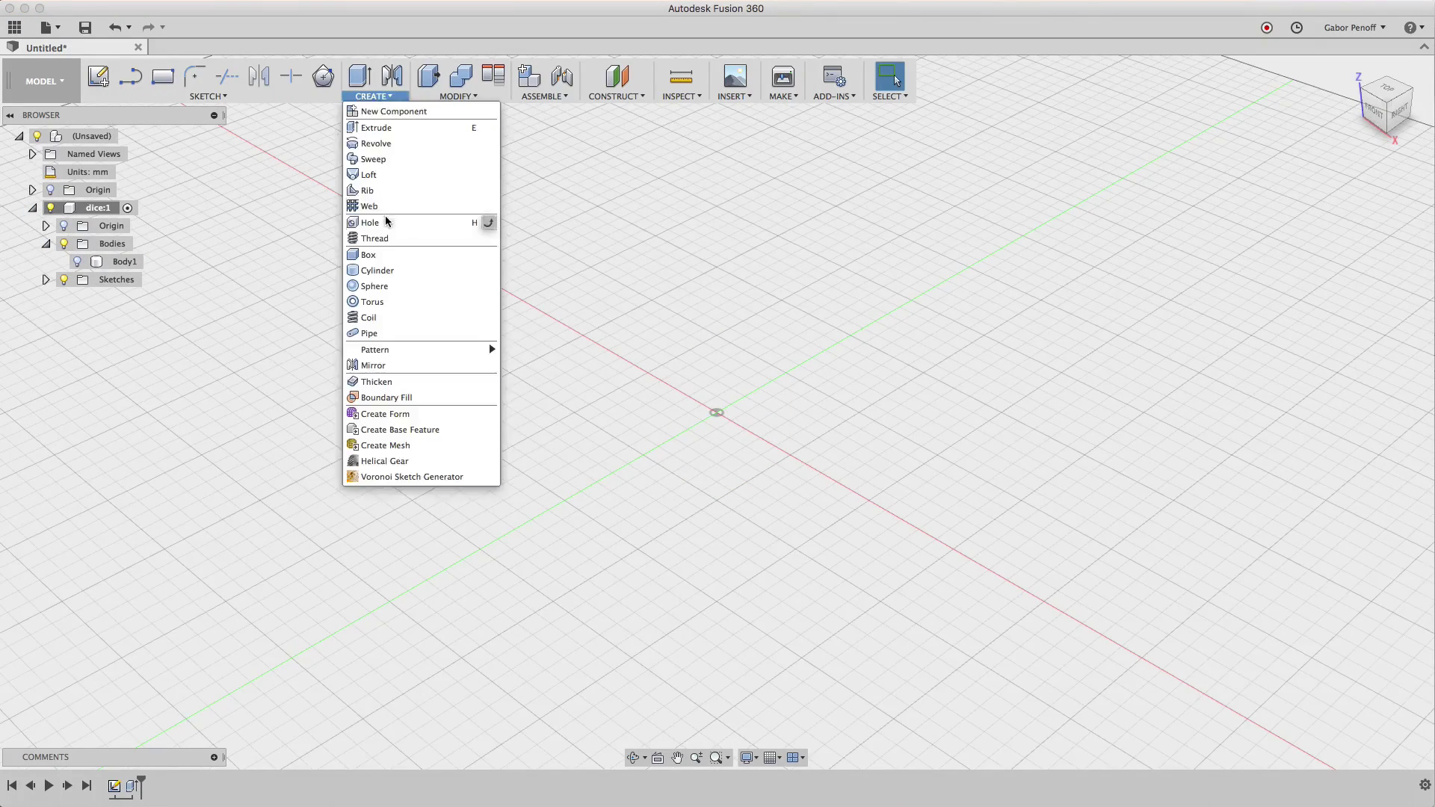
{"action": "left_click", "coordinate": [486, 284]}
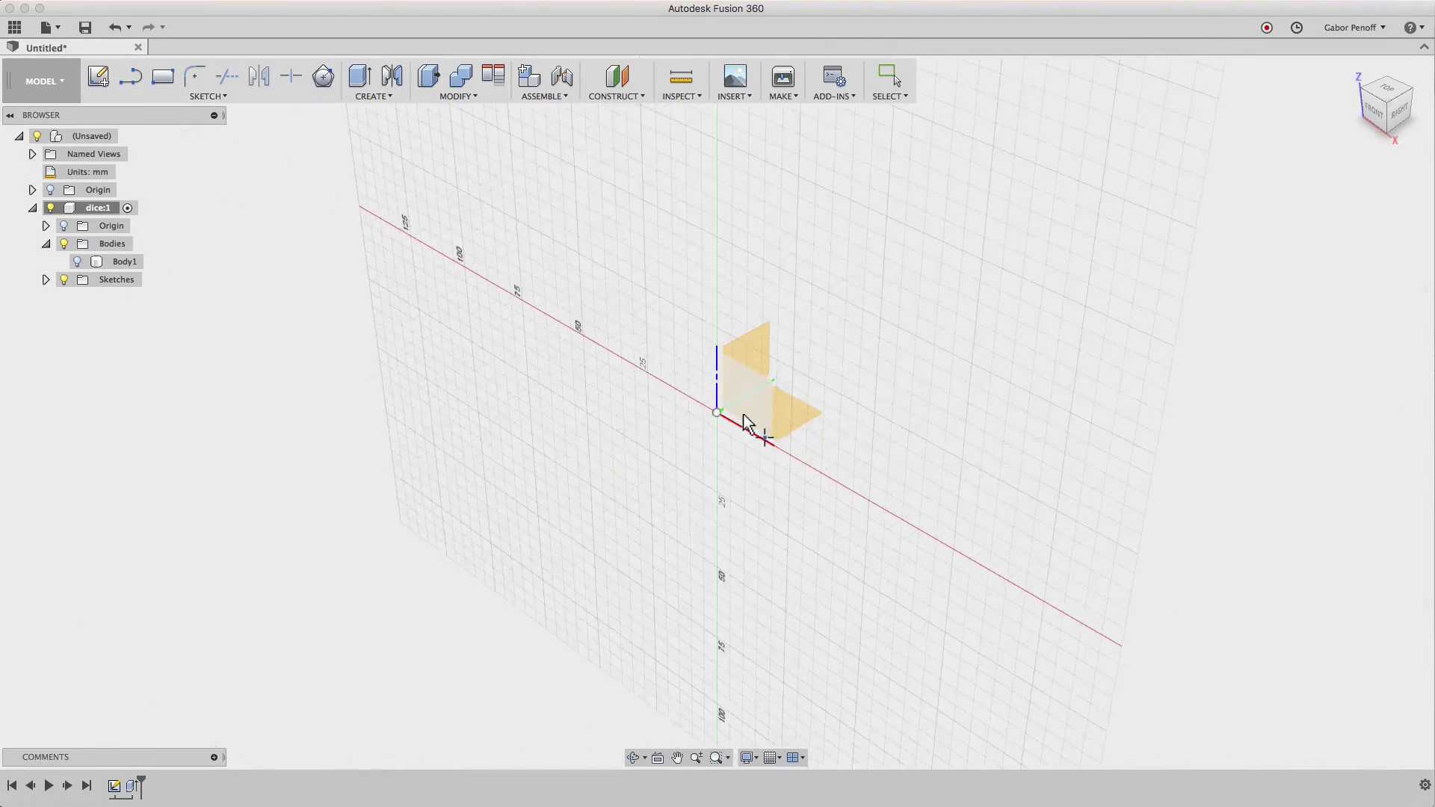
{"action": "left_click", "coordinate": [790, 419]}
{"action": "left_click", "coordinate": [717, 412]}
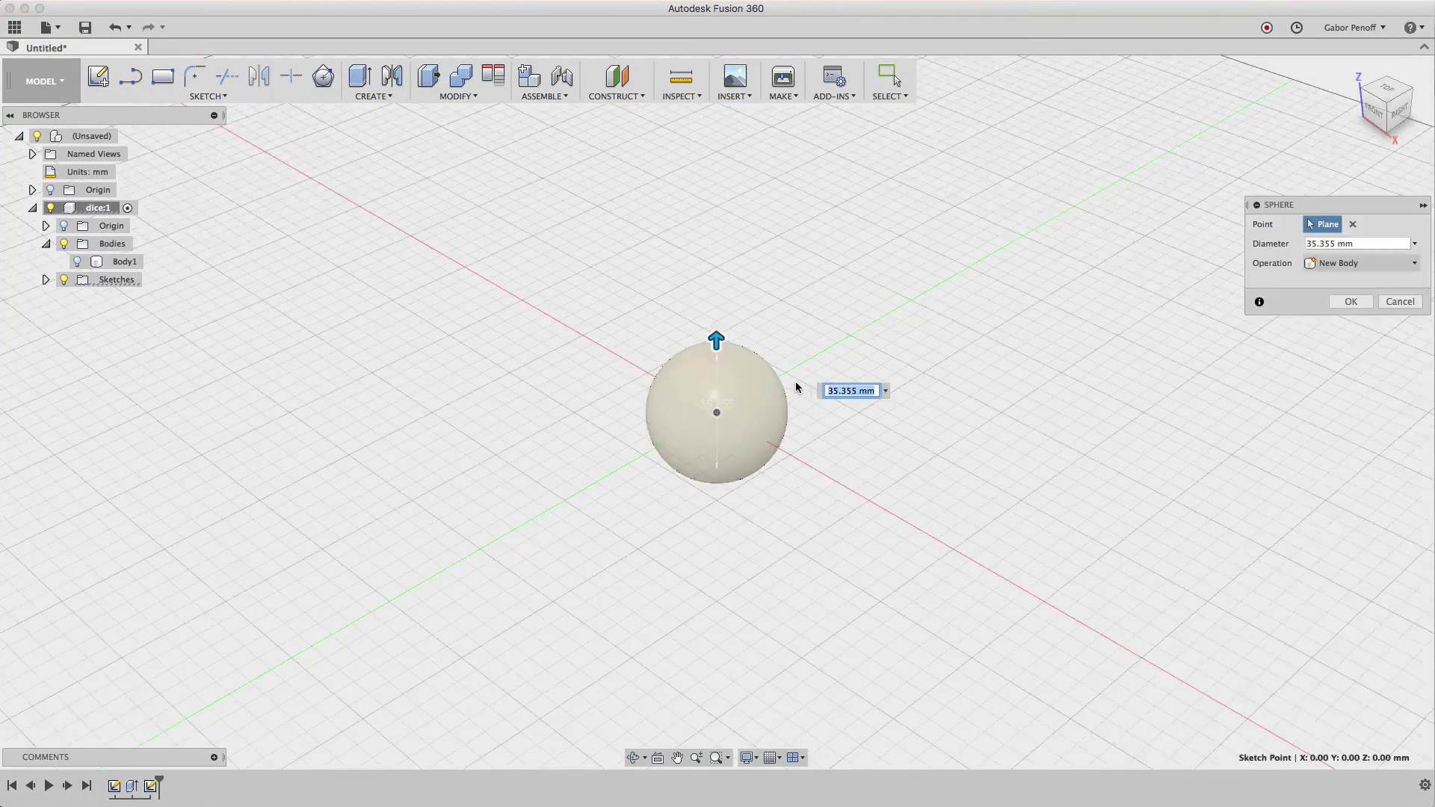
{"action": "type", "text": "dic"}
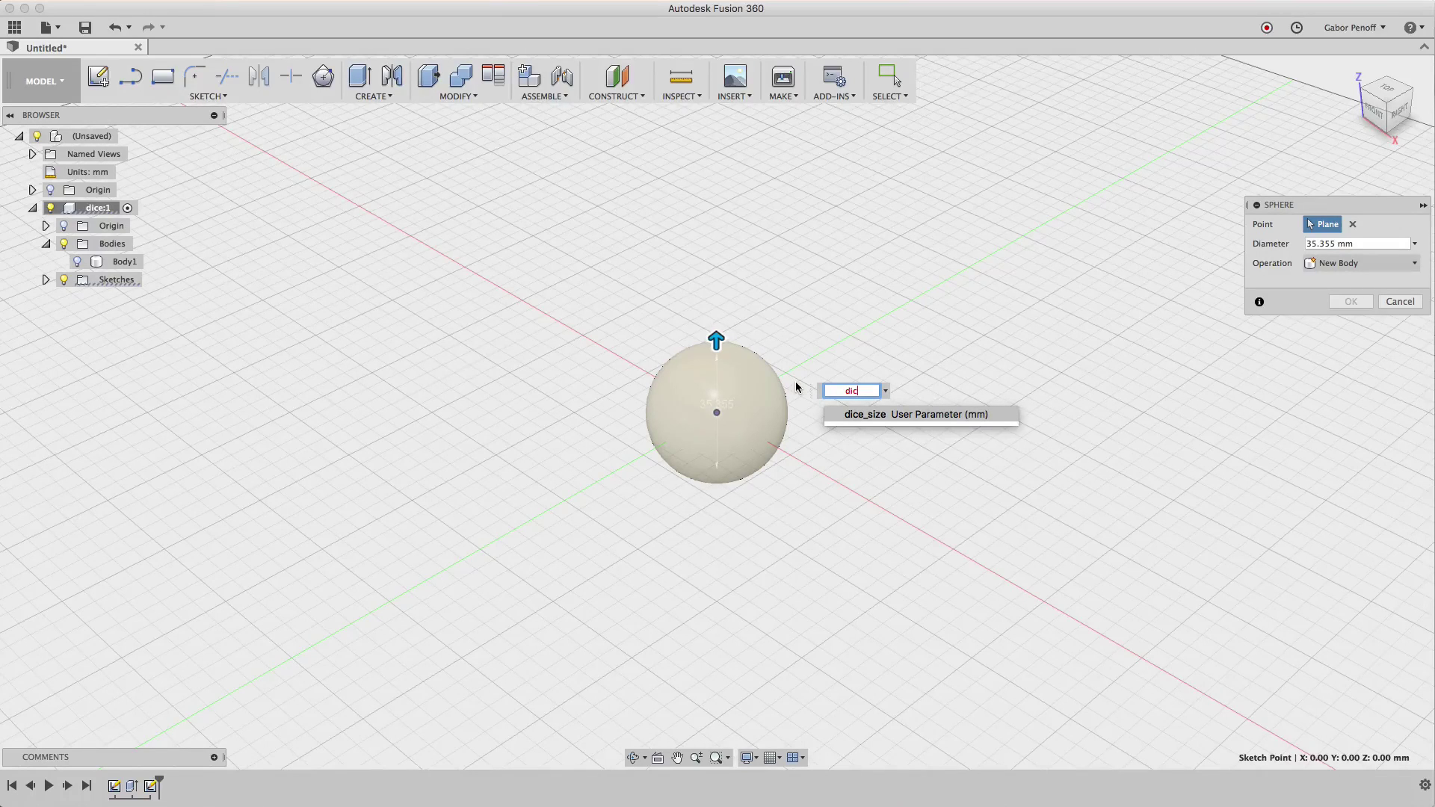
{"action": "key", "text": "Return"}
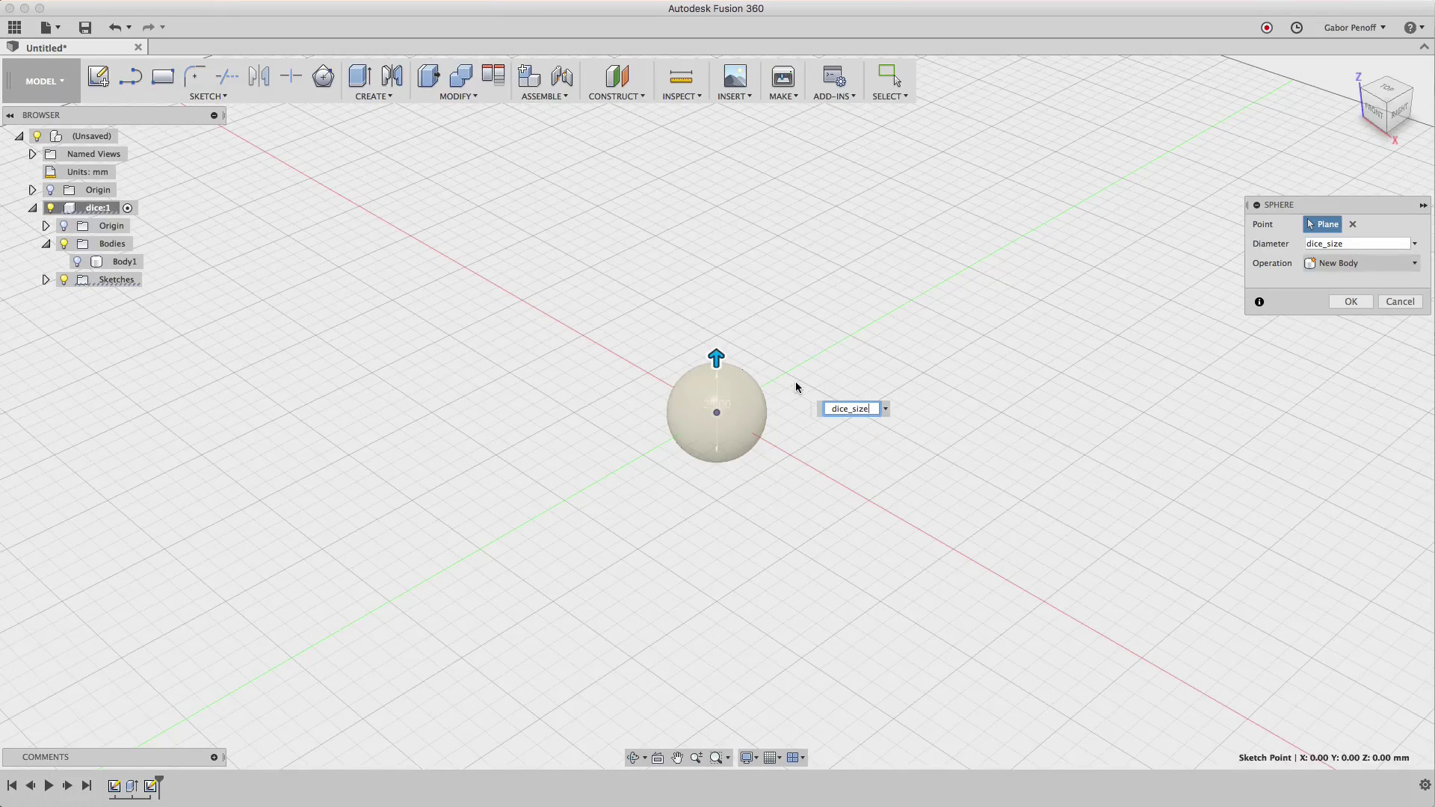
{"action": "type", "text": "*sqrt(2"}
{"action": "type", "text": ")"}
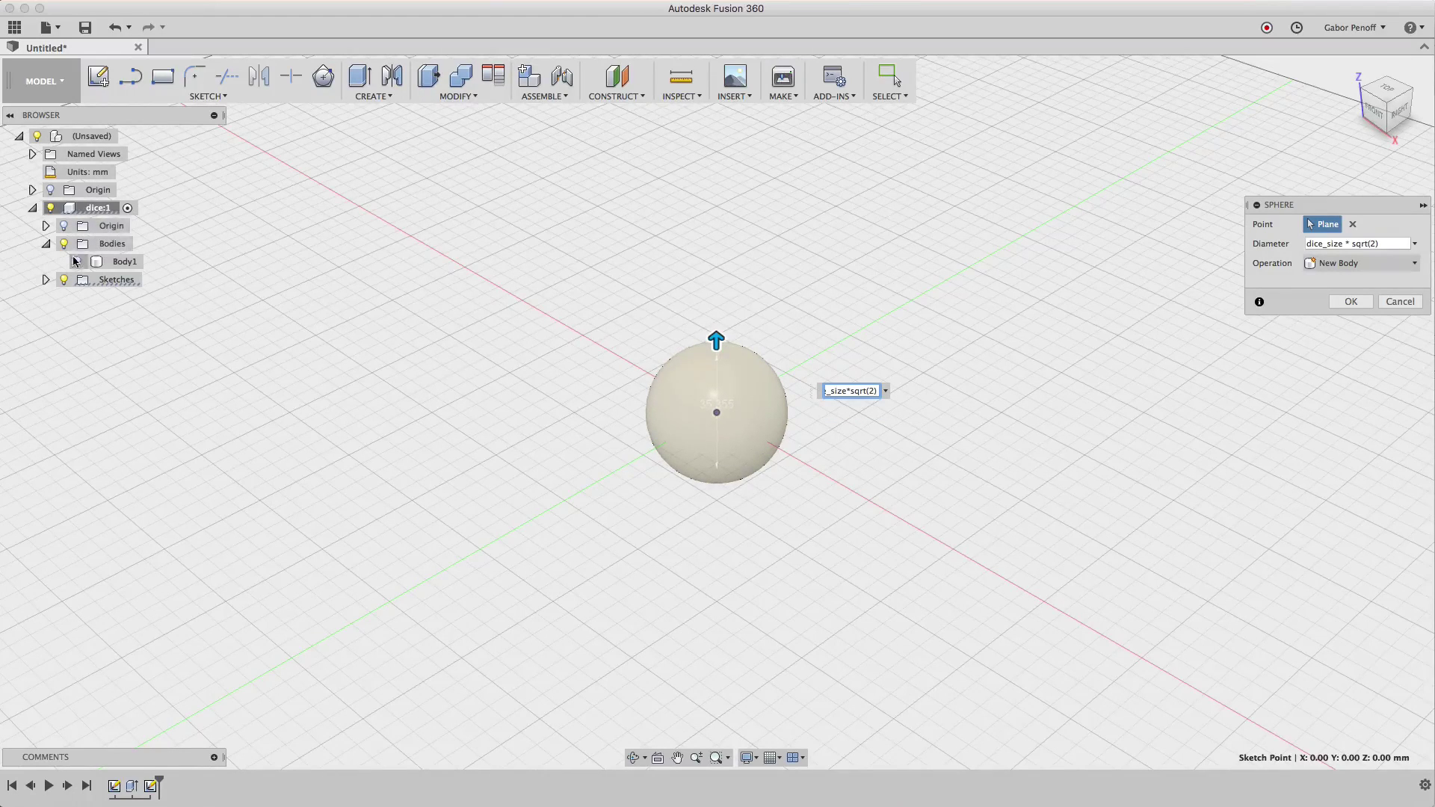
{"action": "key", "text": "Return"}
{"action": "left_click", "coordinate": [1368, 263]}
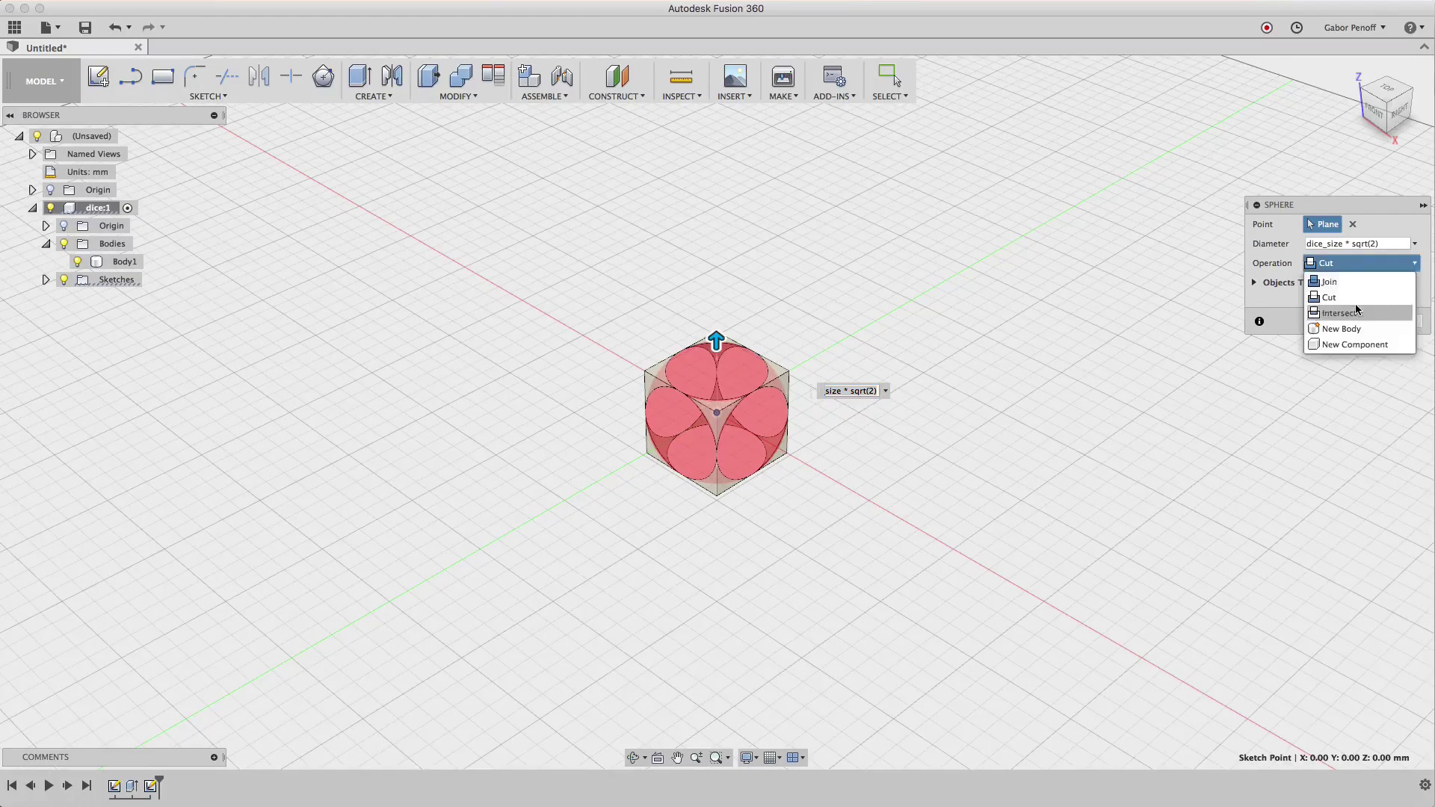
{"action": "left_click", "coordinate": [1356, 308]}
{"action": "left_click", "coordinate": [1353, 322]}
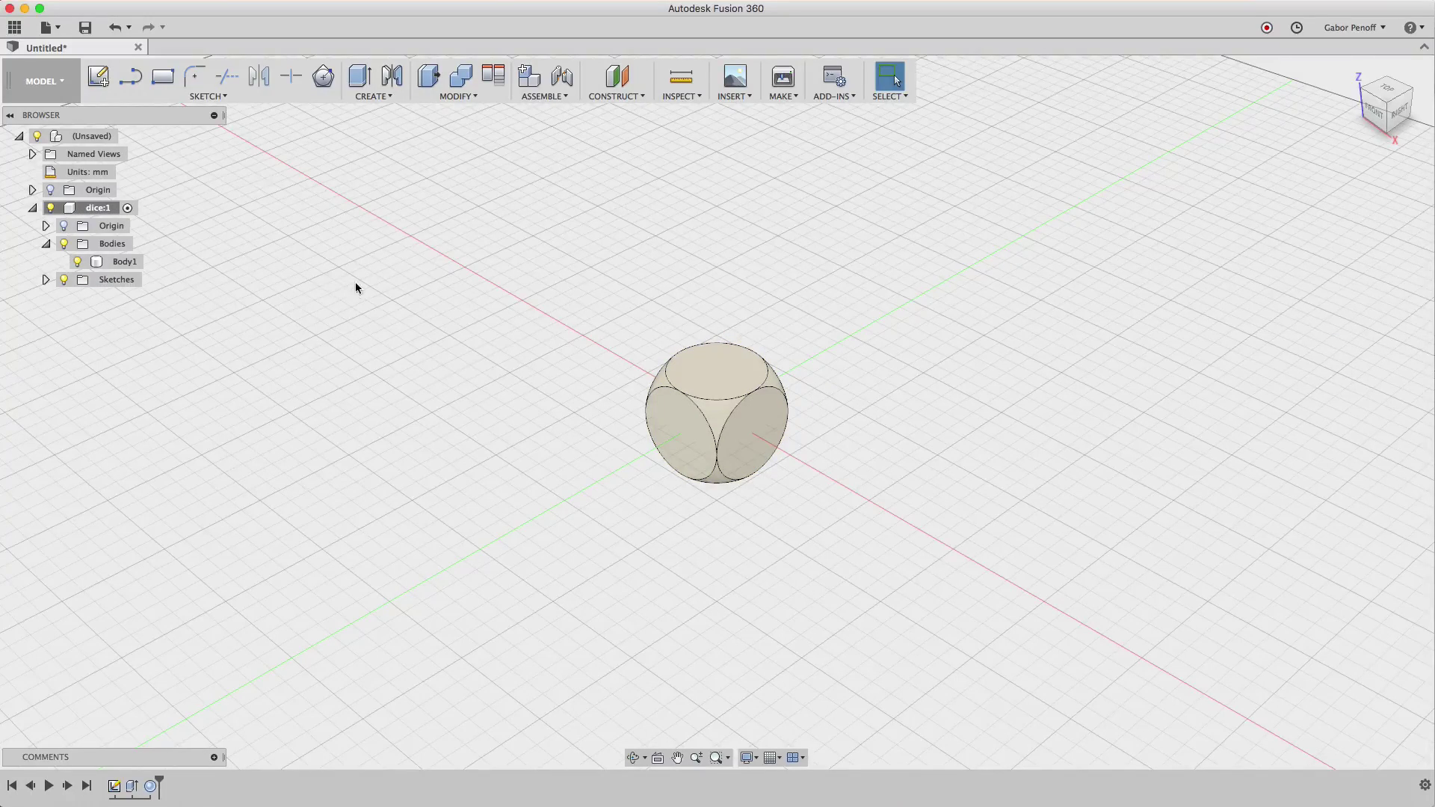
Start a sketch on the horizontal plane and draw a rectangle over the die.
{"action": "left_click", "coordinate": [97, 76]}
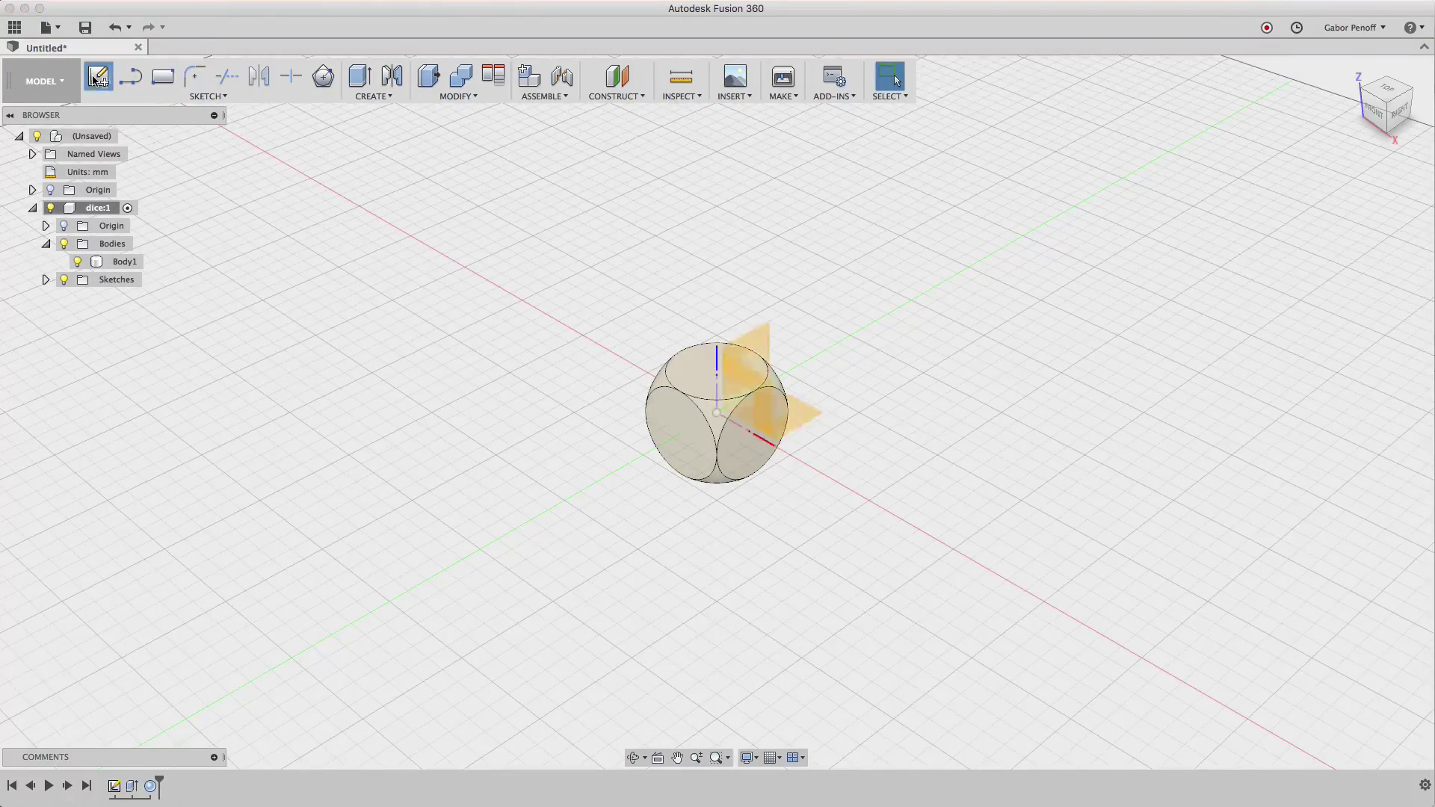
{"action": "left_click", "coordinate": [684, 366]}
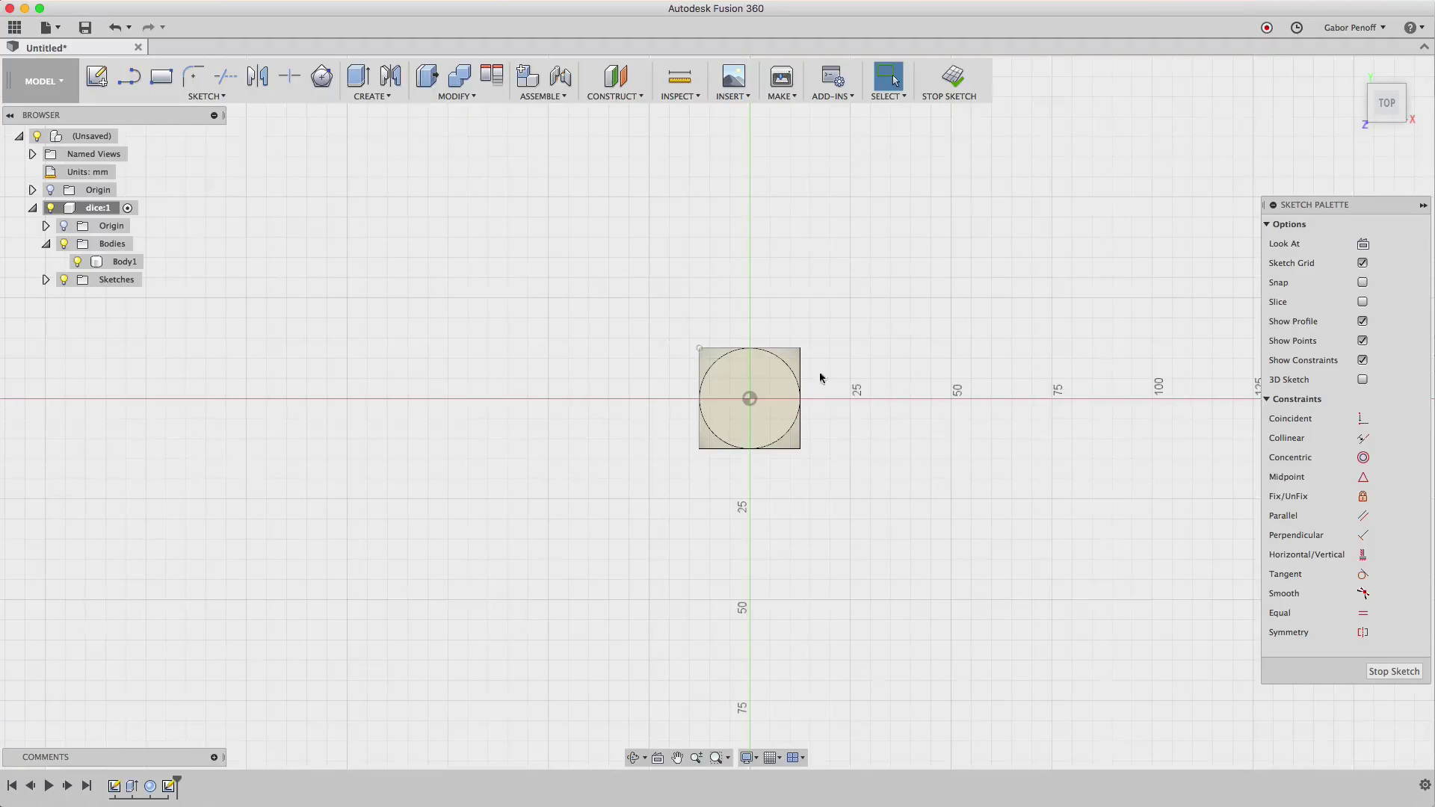
{"action": "scroll", "coordinate": [820, 378], "scroll_direction": "up", "scroll_amount": 5}
{"action": "scroll", "coordinate": [784, 384], "scroll_direction": "up", "scroll_amount": 5}
{"action": "middle_click_drag", "start_coordinate": [731, 410], "coordinate": [754, 392]}
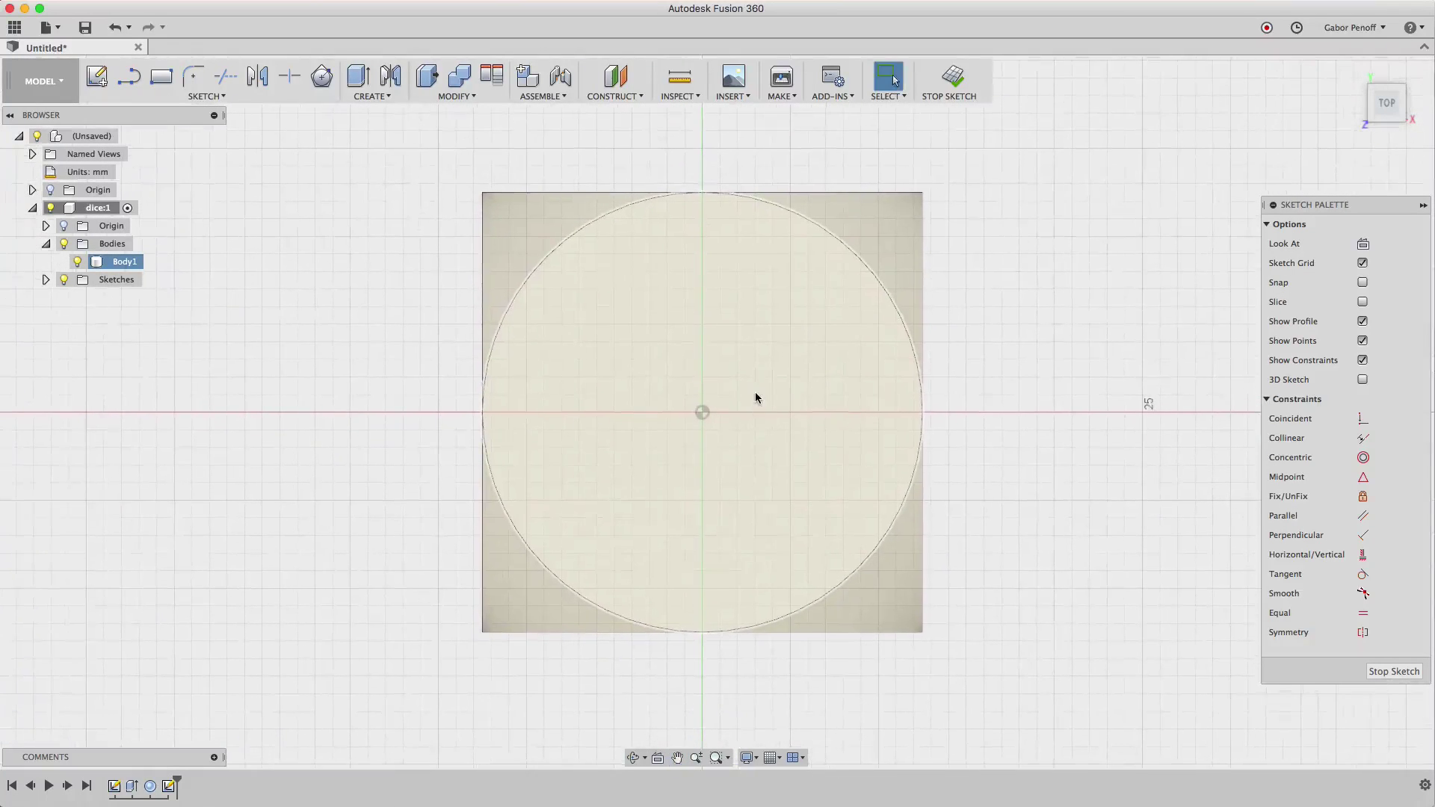
{"action": "key", "text": "r"}
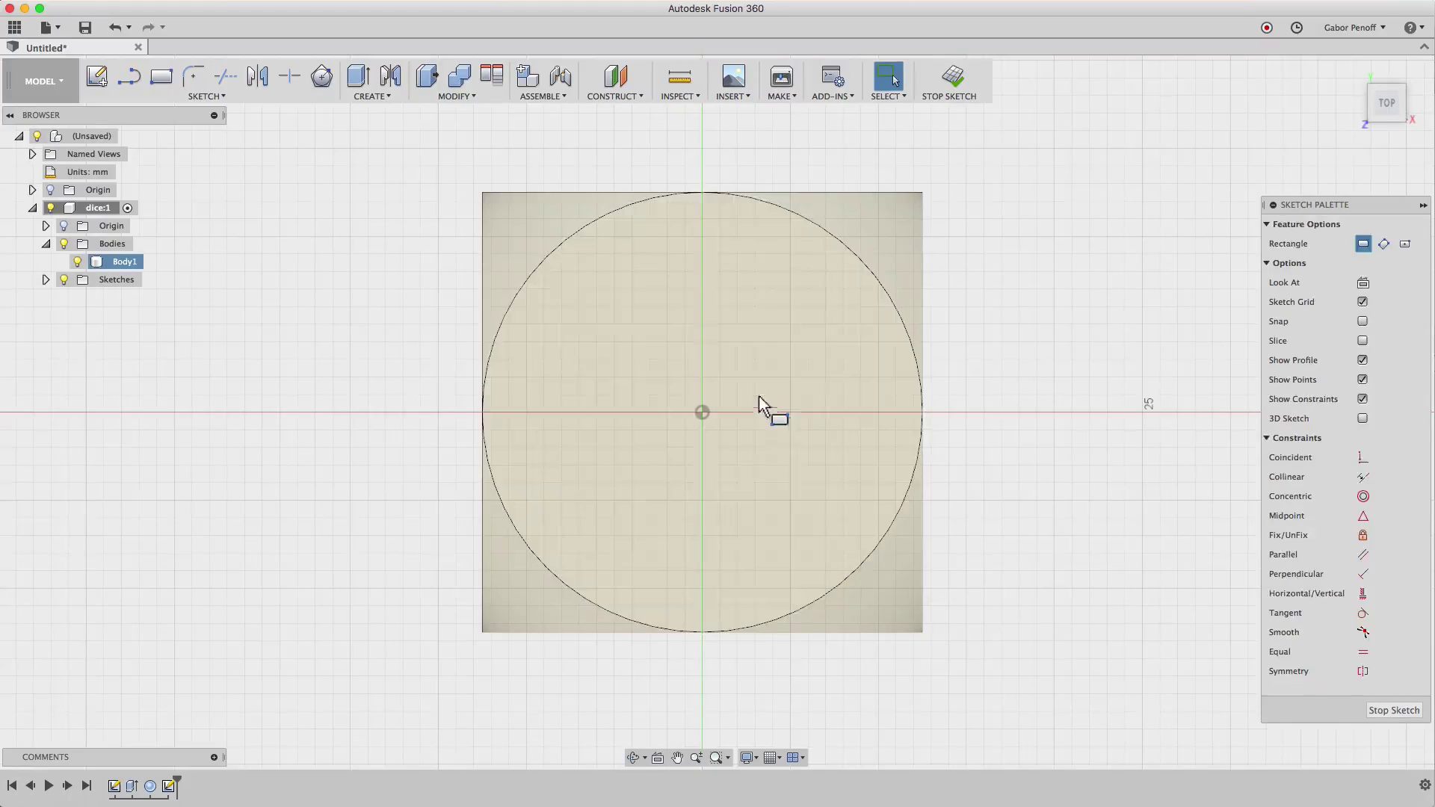
{"action": "left_click", "coordinate": [588, 303]}
{"action": "left_click", "coordinate": [834, 525]}
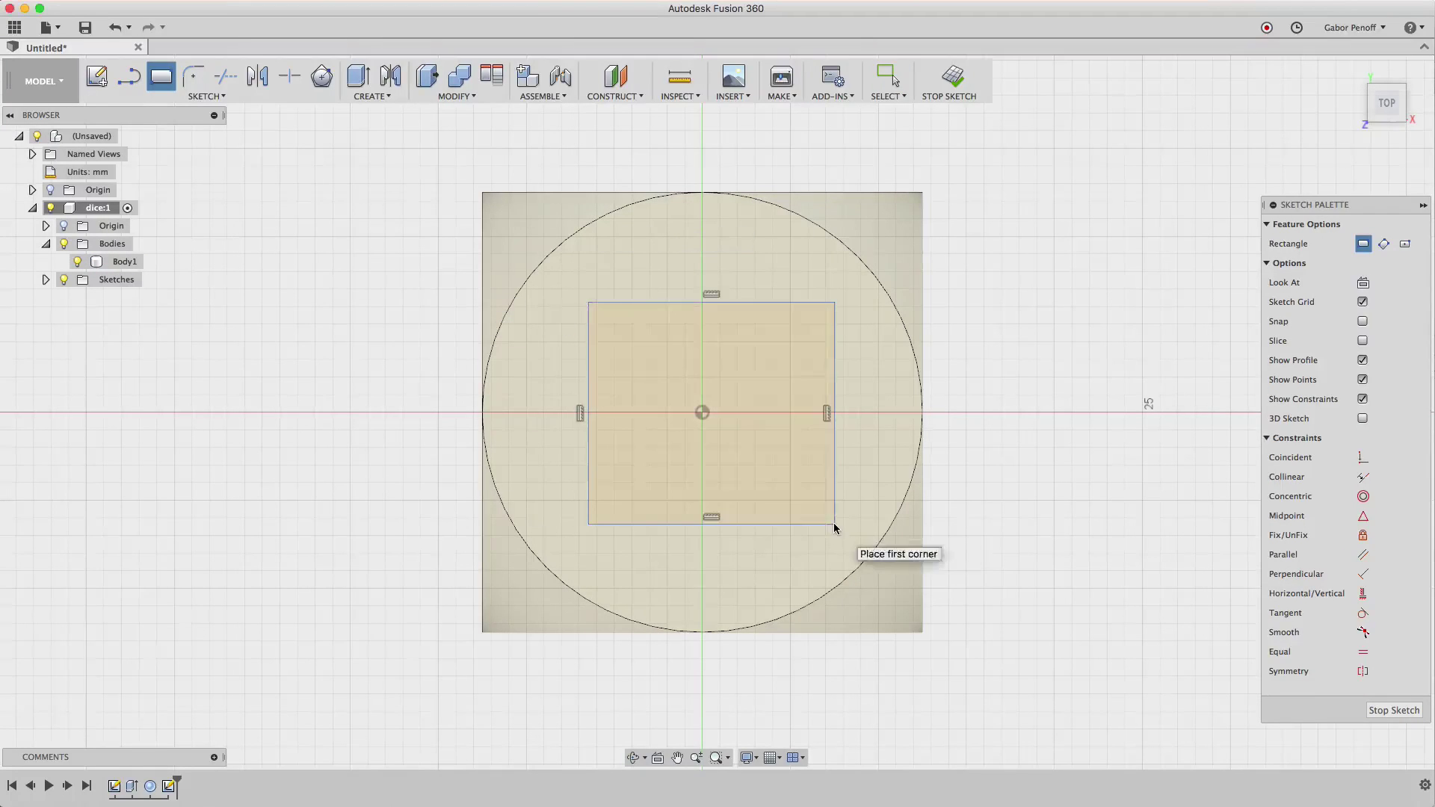
Add a corner-to-corner diagonal and convert the rectangle and diagonal to construction lines.
{"action": "key", "text": "l"}
{"action": "left_click", "coordinate": [834, 303]}
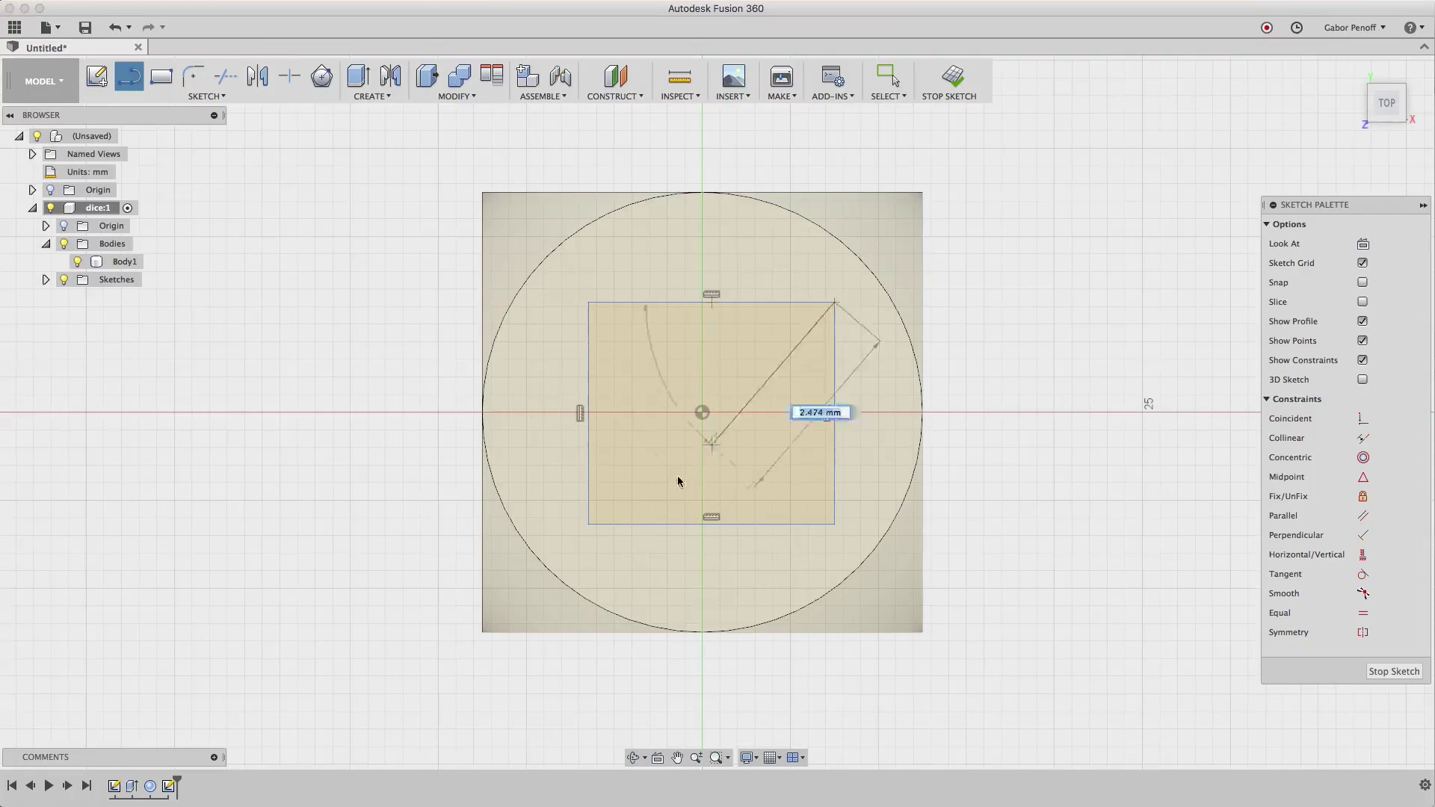
{"action": "left_click", "coordinate": [588, 524]}
{"action": "key", "text": "Escape"}
{"action": "mouse_move", "coordinate": [570, 278]}
{"action": "left_mouse_down"}
{"action": "mouse_move", "coordinate": [894, 608]}
{"action": "mouse_move", "coordinate": [858, 552]}
{"action": "left_mouse_up"}
{"action": "key", "text": "x"}
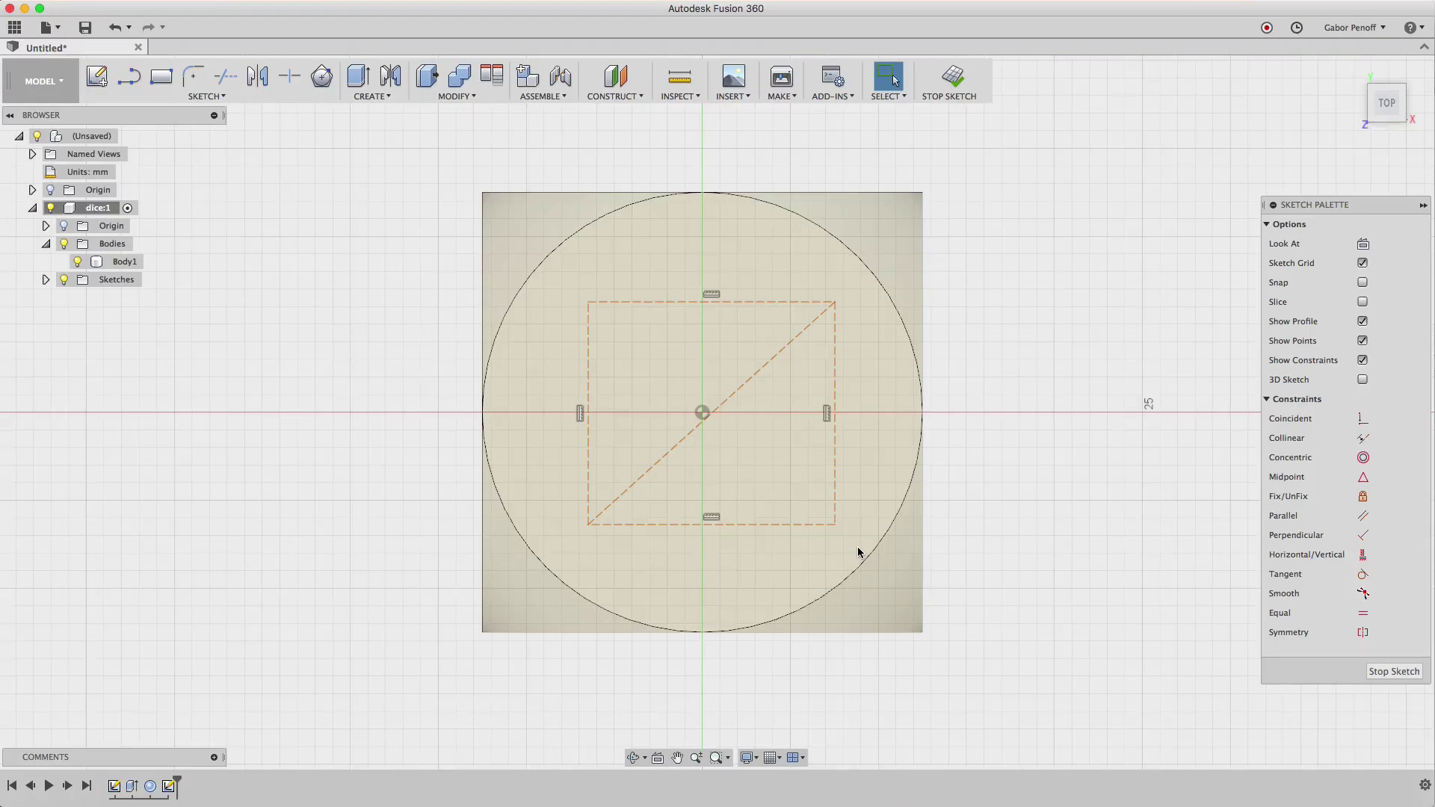
Dimension the square's height from dice_size, set the width equal, and centre the diagonal's midpoint on the origin.
{"action": "key", "text": "d"}
{"action": "left_click", "coordinate": [580, 428]}
{"action": "left_click", "coordinate": [562, 413]}
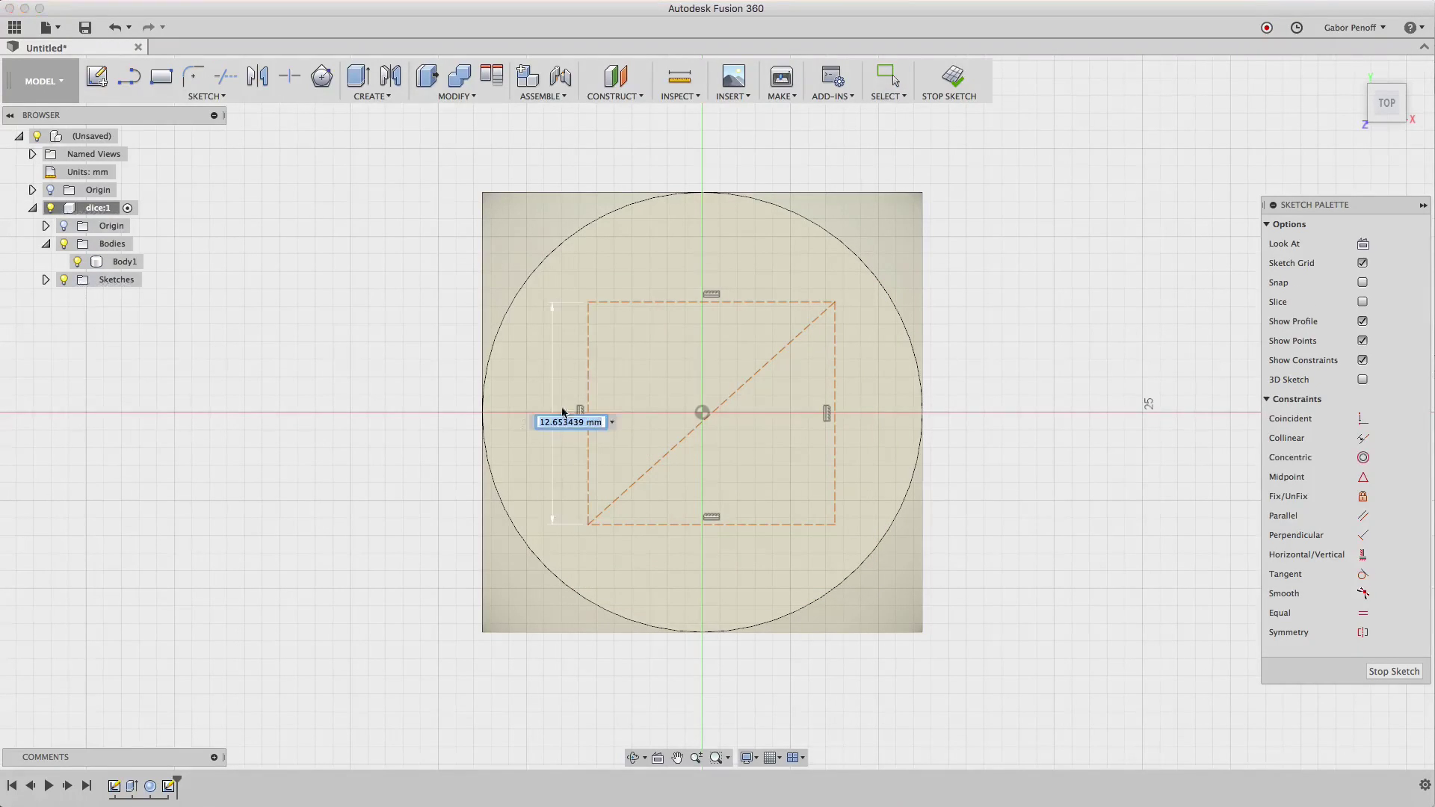
{"action": "type", "text": "dice_size"}
{"action": "key", "text": "Return"}
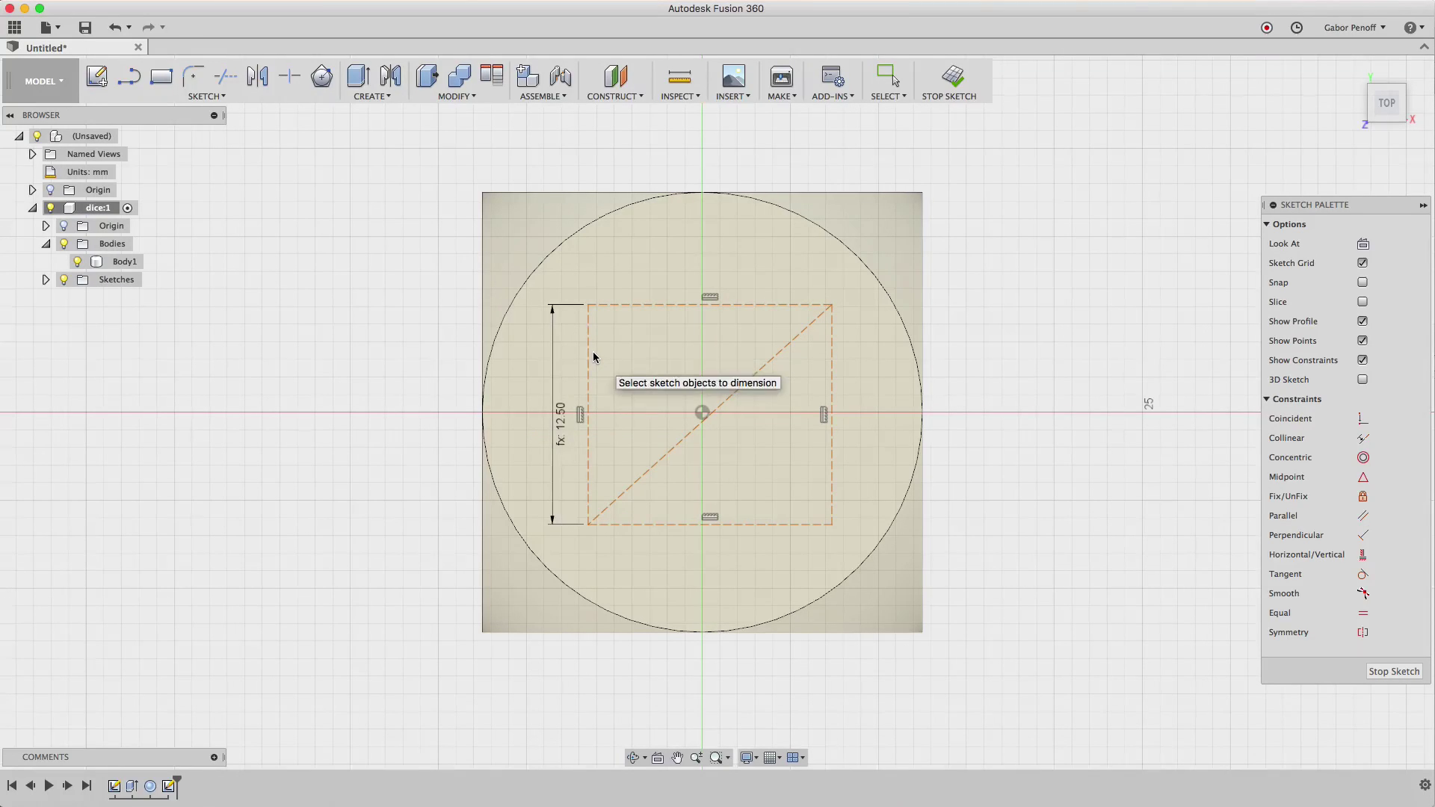
{"action": "left_click", "coordinate": [660, 306]}
{"action": "left_click", "coordinate": [660, 268]}
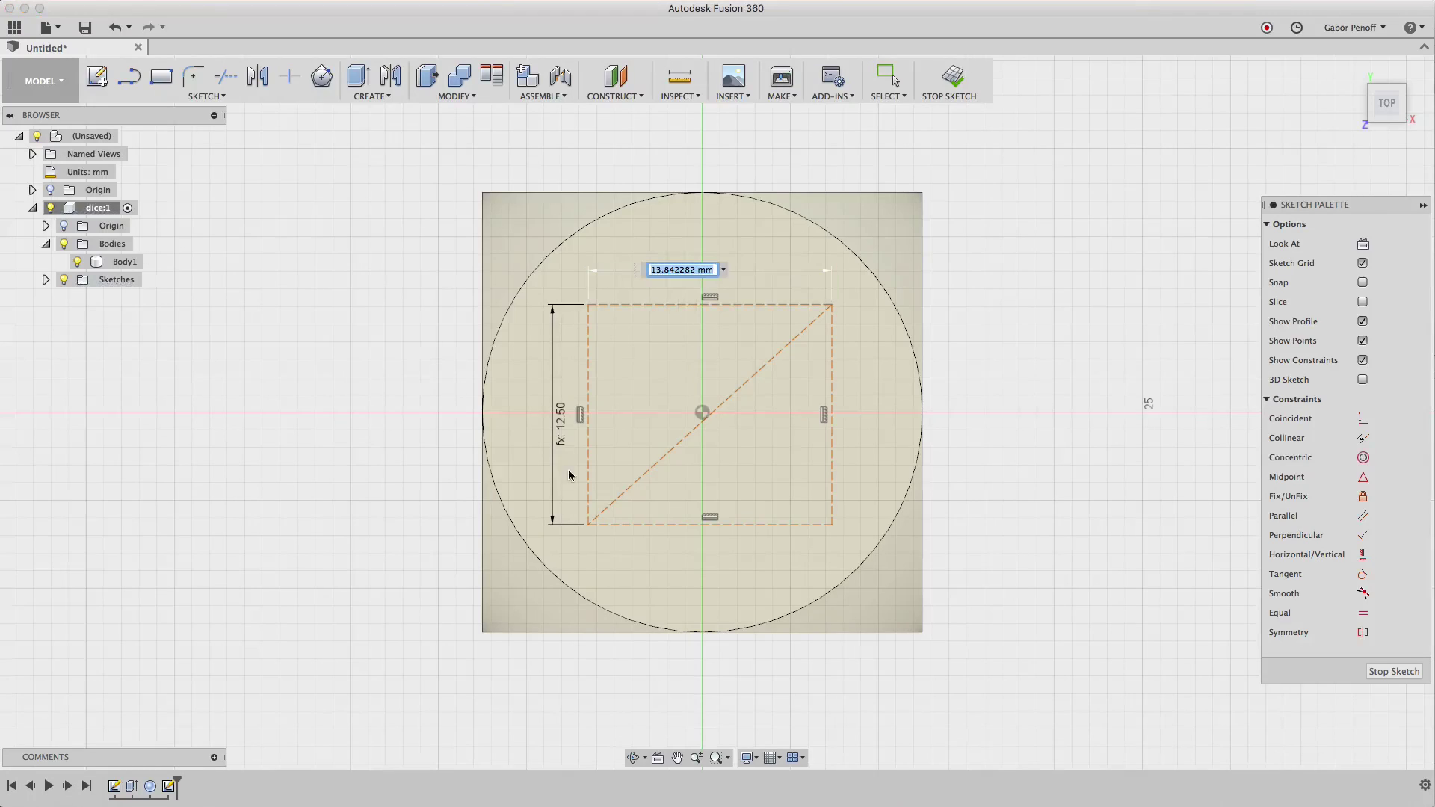
{"action": "left_click", "coordinate": [561, 426]}
{"action": "key", "text": "Return"}
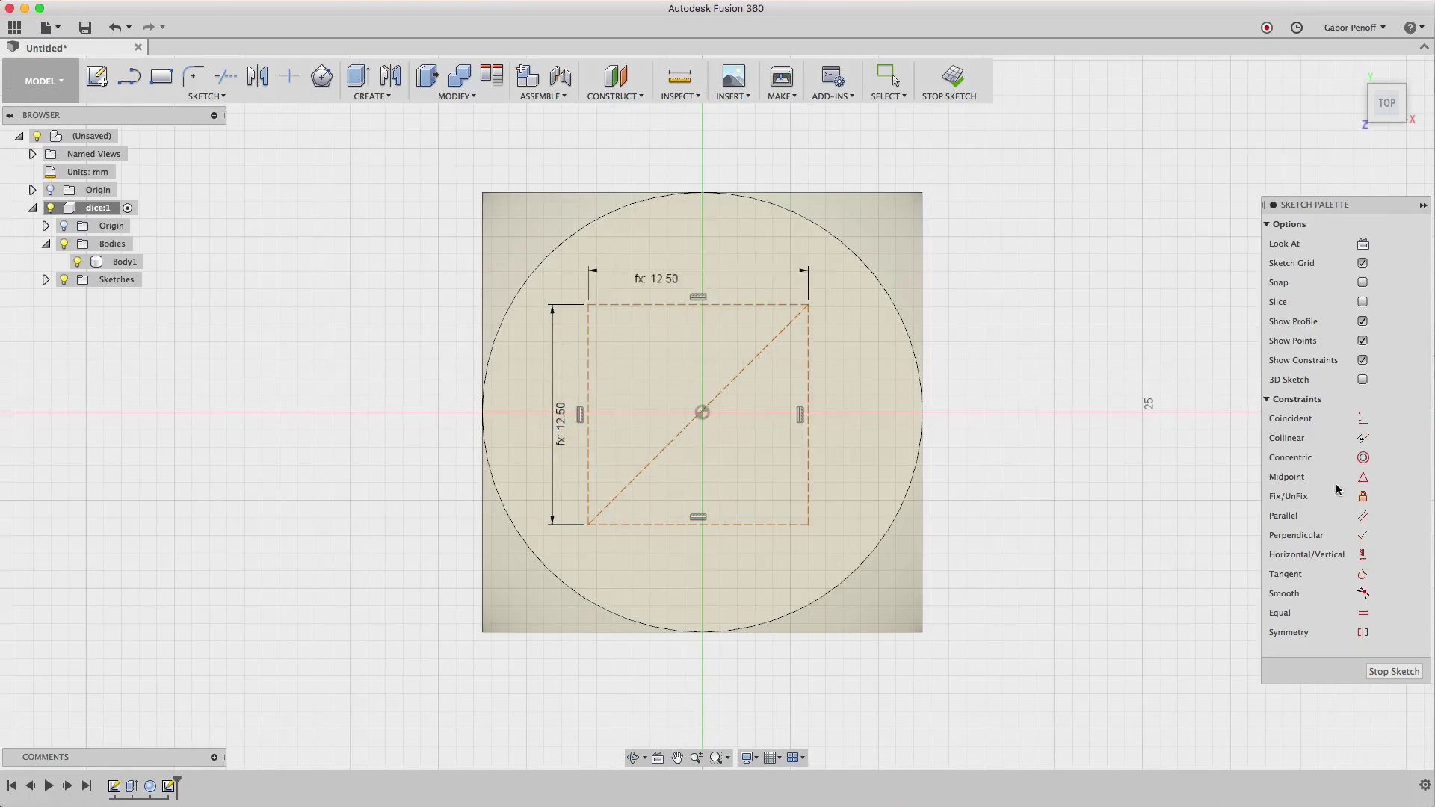
{"action": "left_click", "coordinate": [1363, 477]}
{"action": "left_click", "coordinate": [707, 407]}
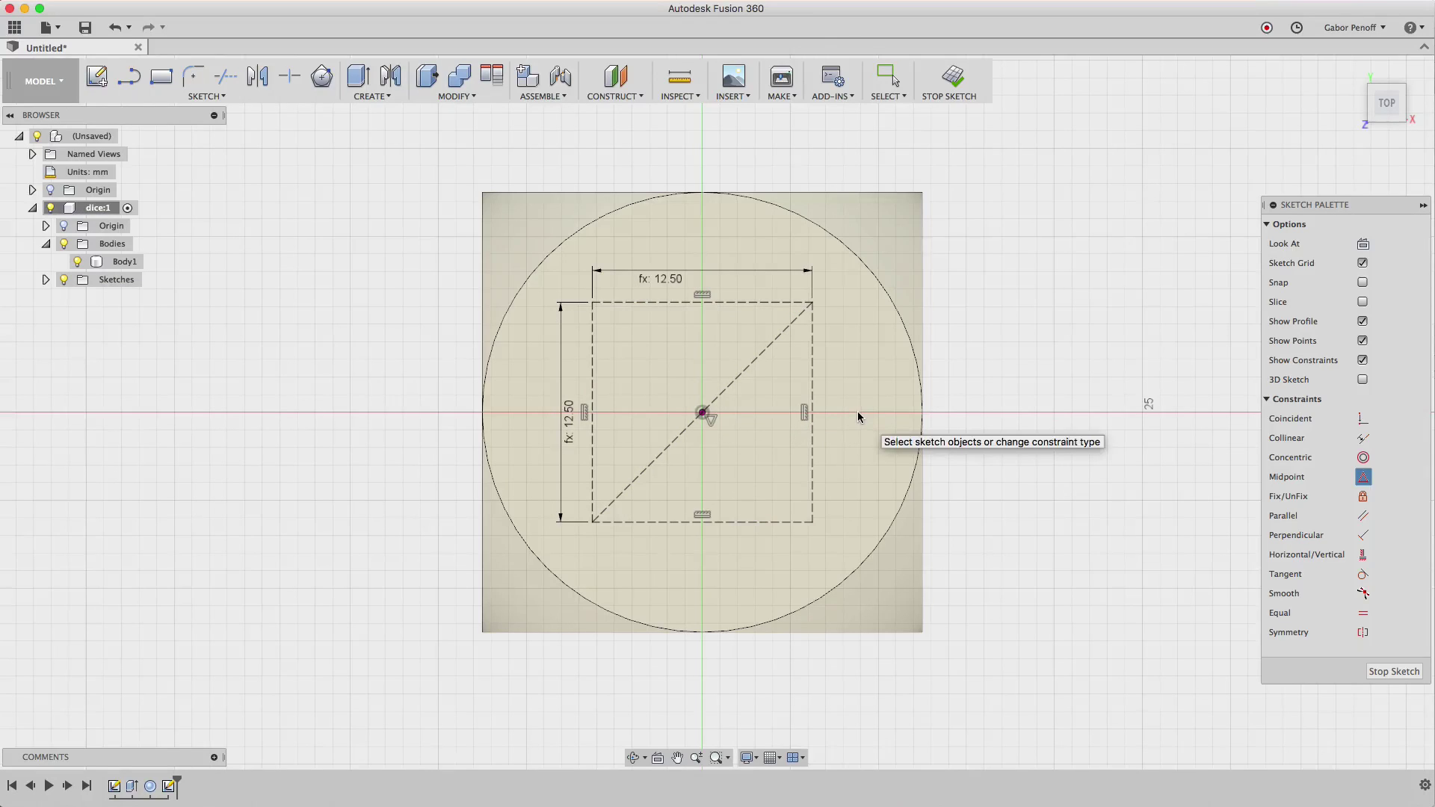
Draw a dot_size (Ø3.125) circle at the square's bottom-left corner.
{"action": "key", "text": "c"}
{"action": "left_click", "coordinate": [592, 522]}
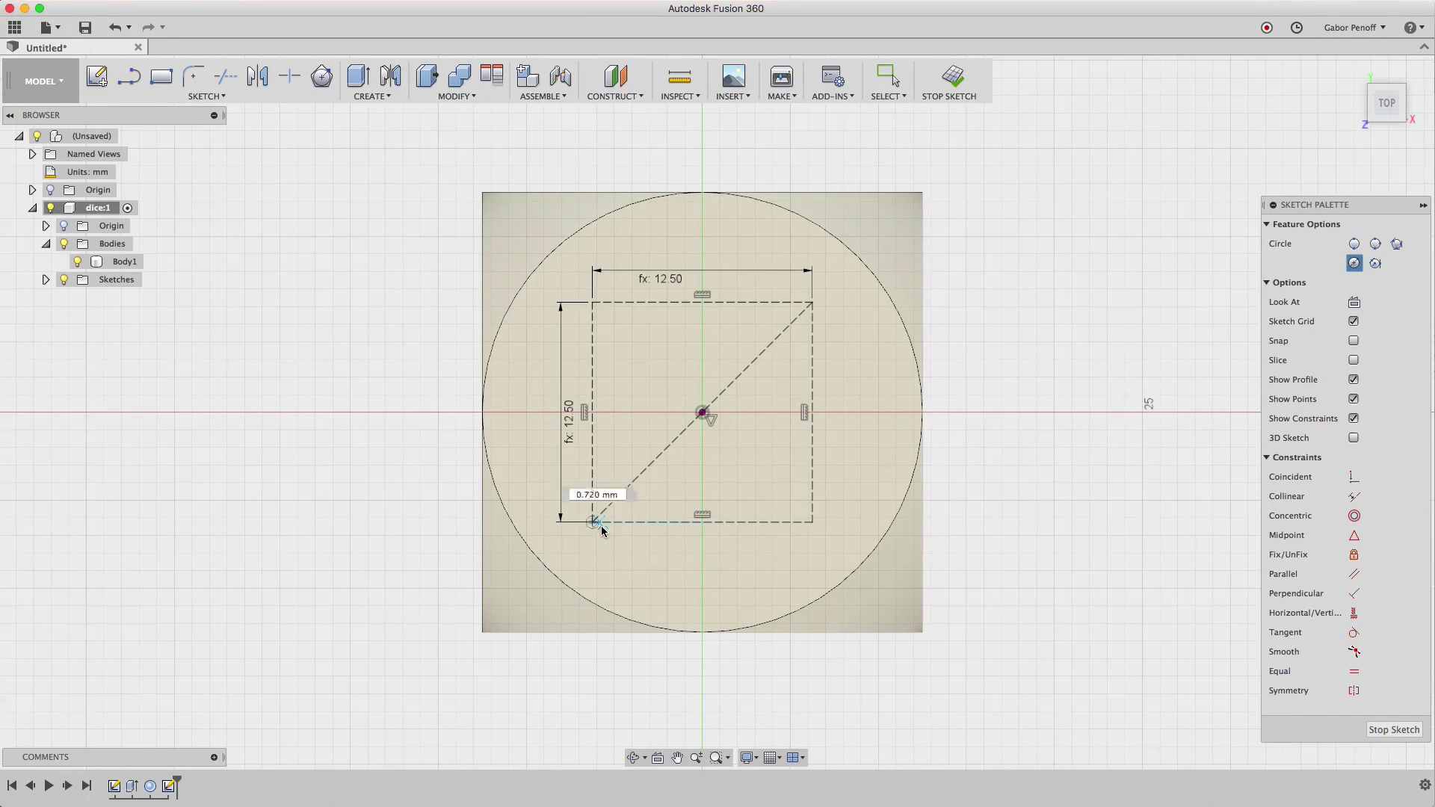
{"action": "type", "text": "dot"}
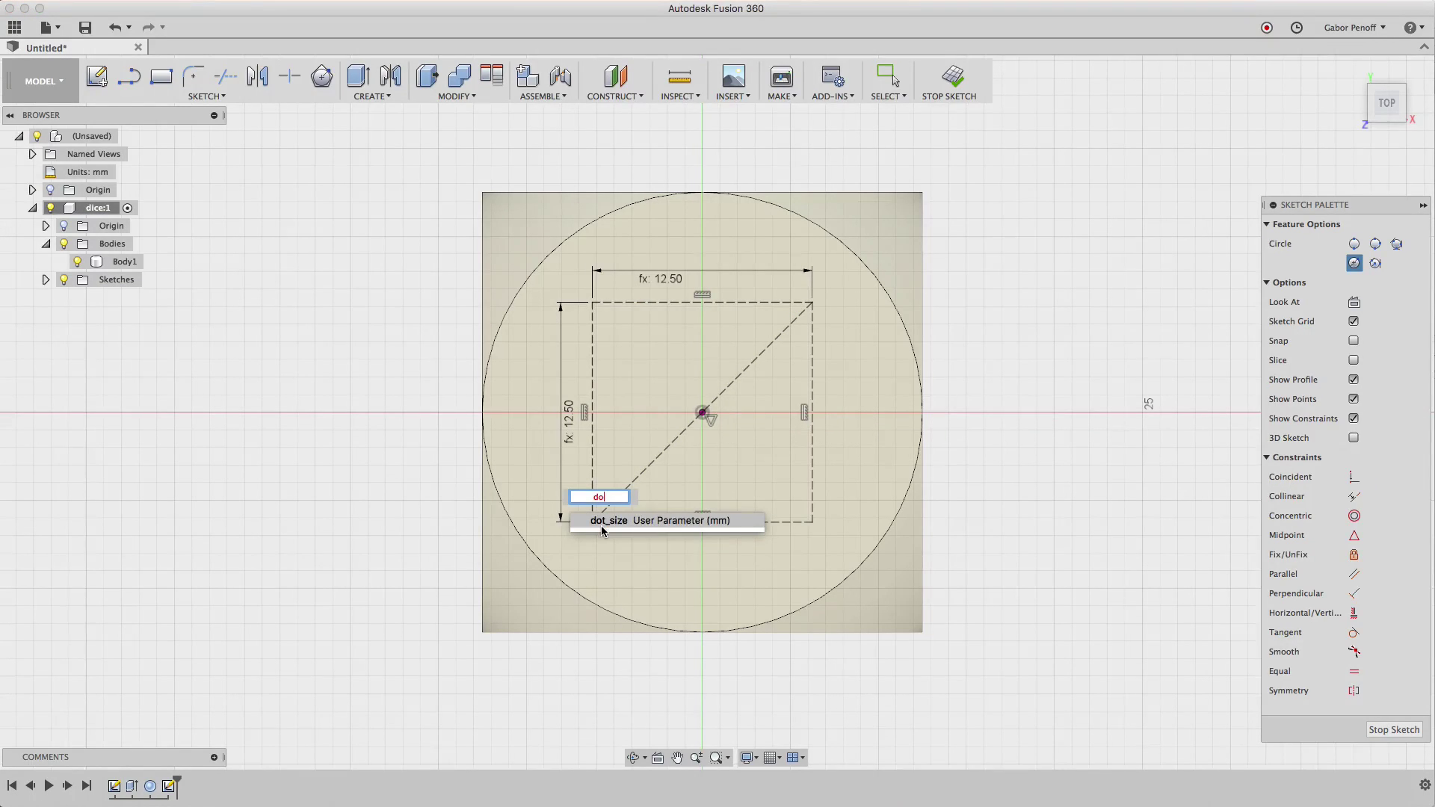
{"action": "left_click", "coordinate": [601, 526]}
{"action": "key", "text": "Tab"}
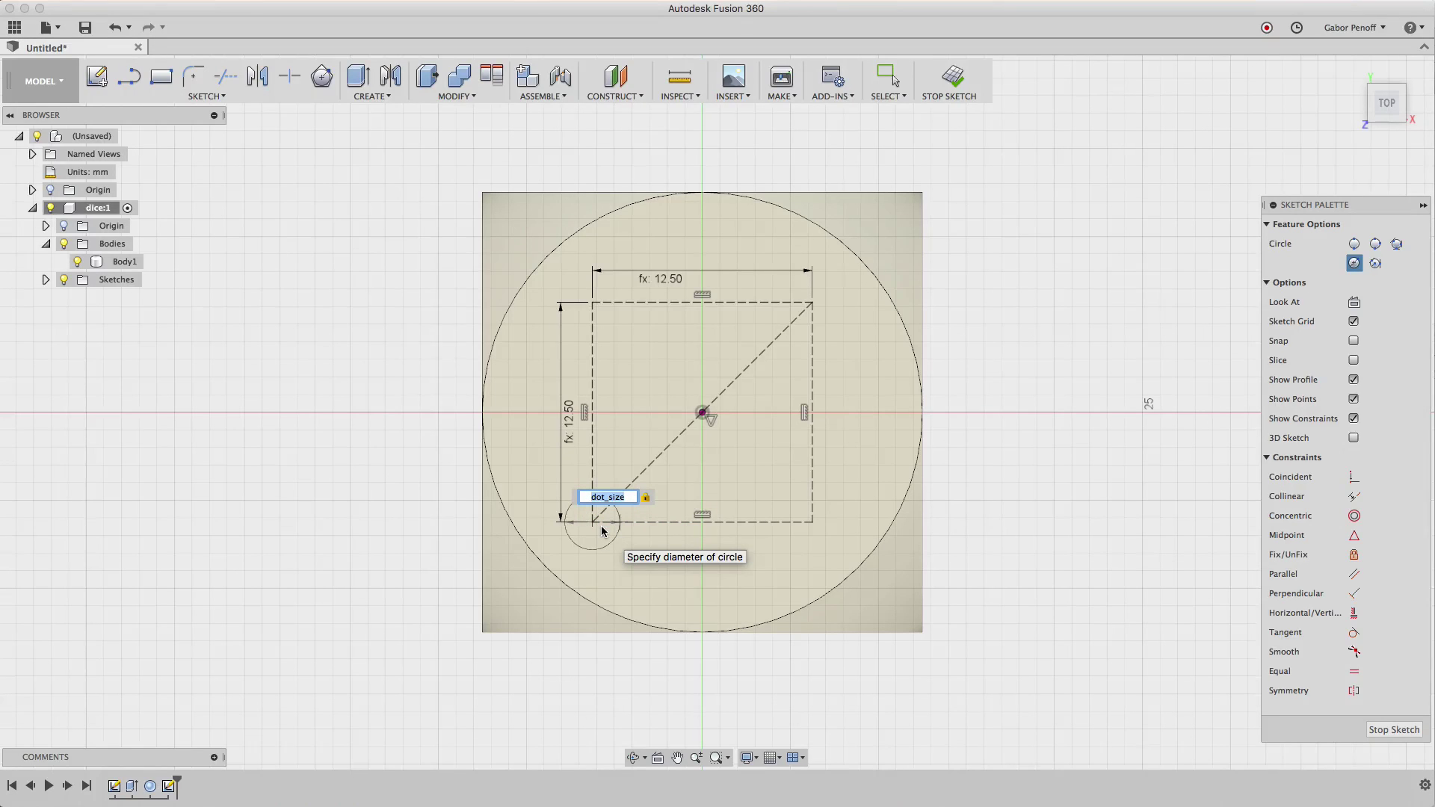
{"action": "key", "text": "Return"}
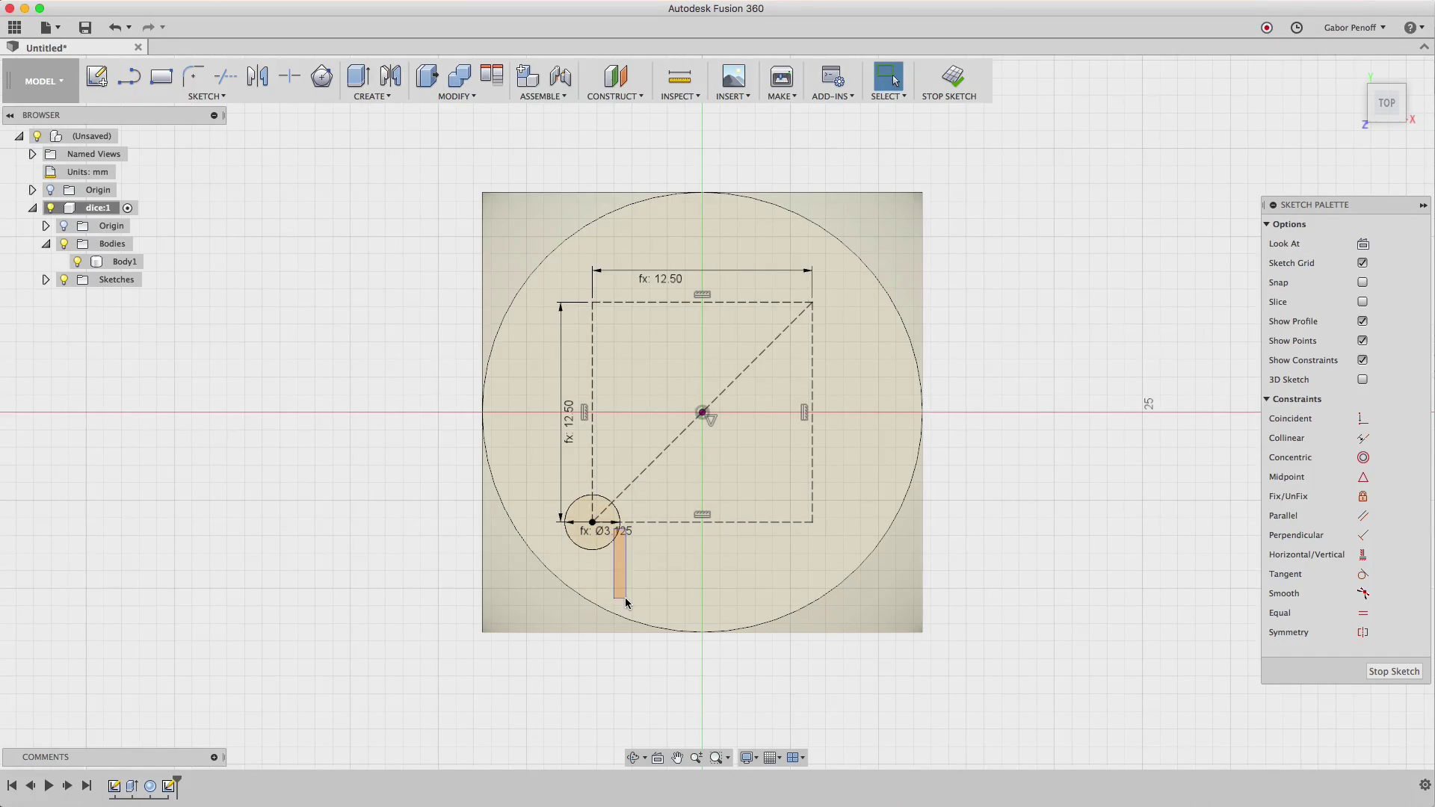
{"action": "left_click_drag", "start_coordinate": [626, 531], "coordinate": [636, 576]}
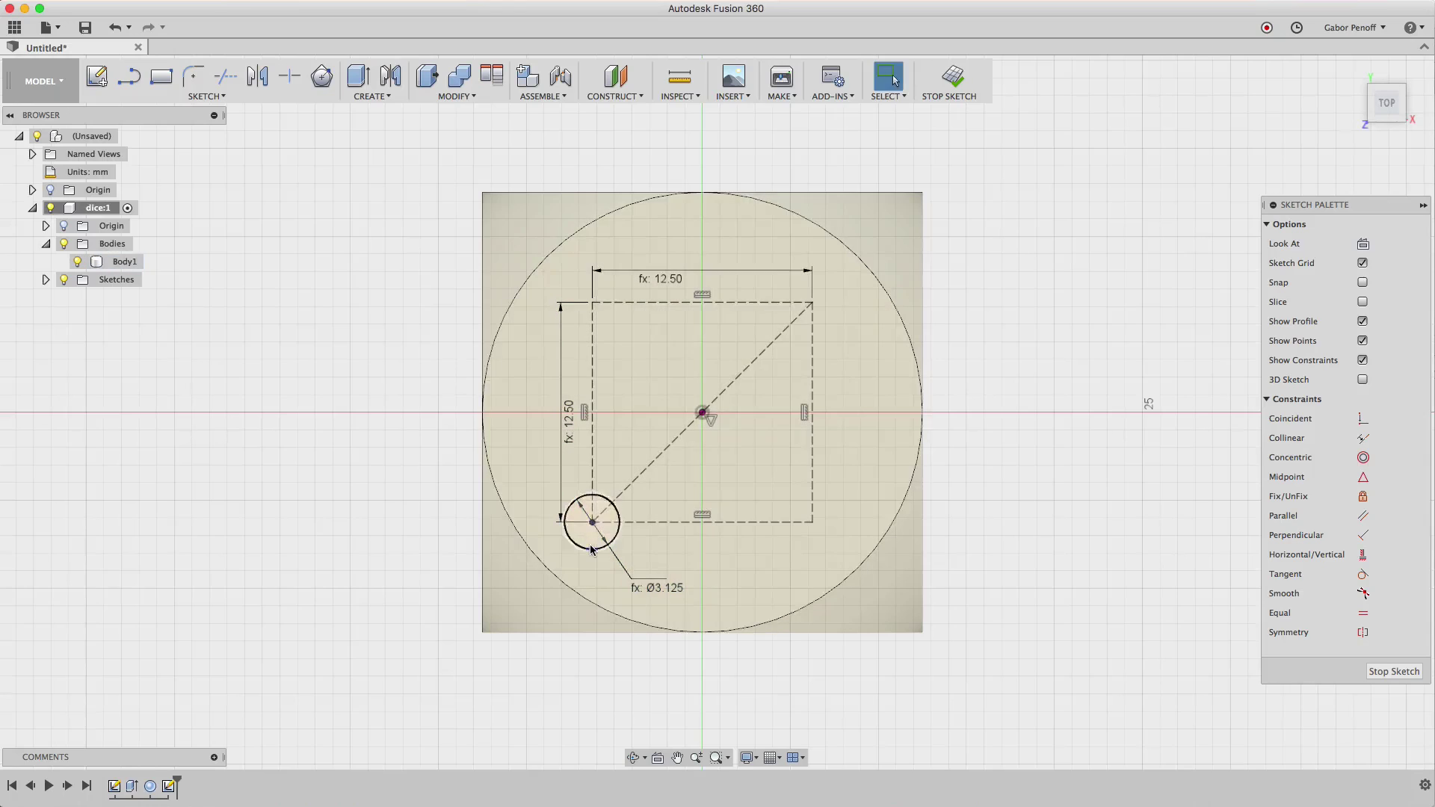
Rectangular-pattern the circle 2 by 3 with -dice_size/2 spacing in both directions.
{"action": "left_click", "coordinate": [612, 541]}
{"action": "left_click", "coordinate": [204, 97]}
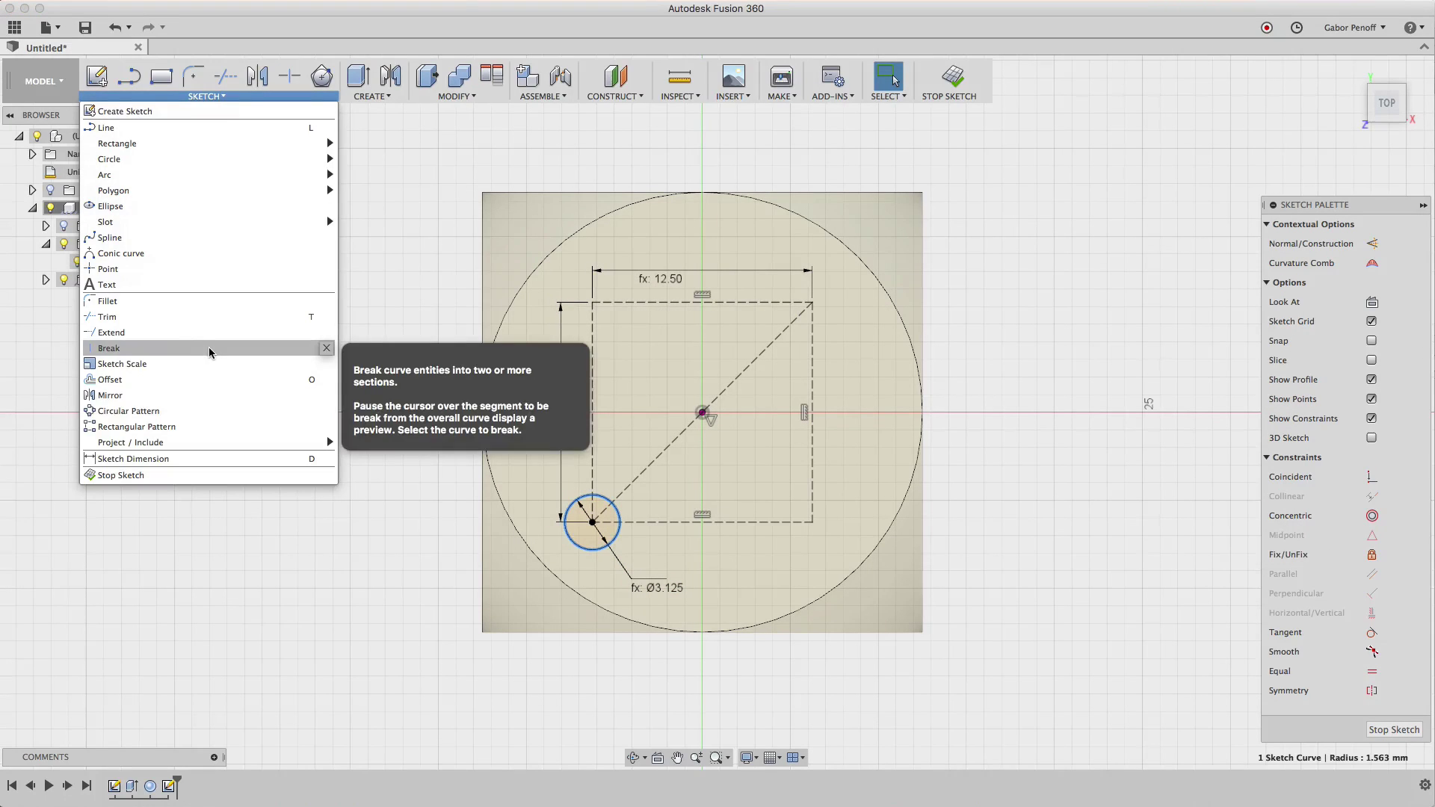
{"action": "left_click", "coordinate": [209, 427]}
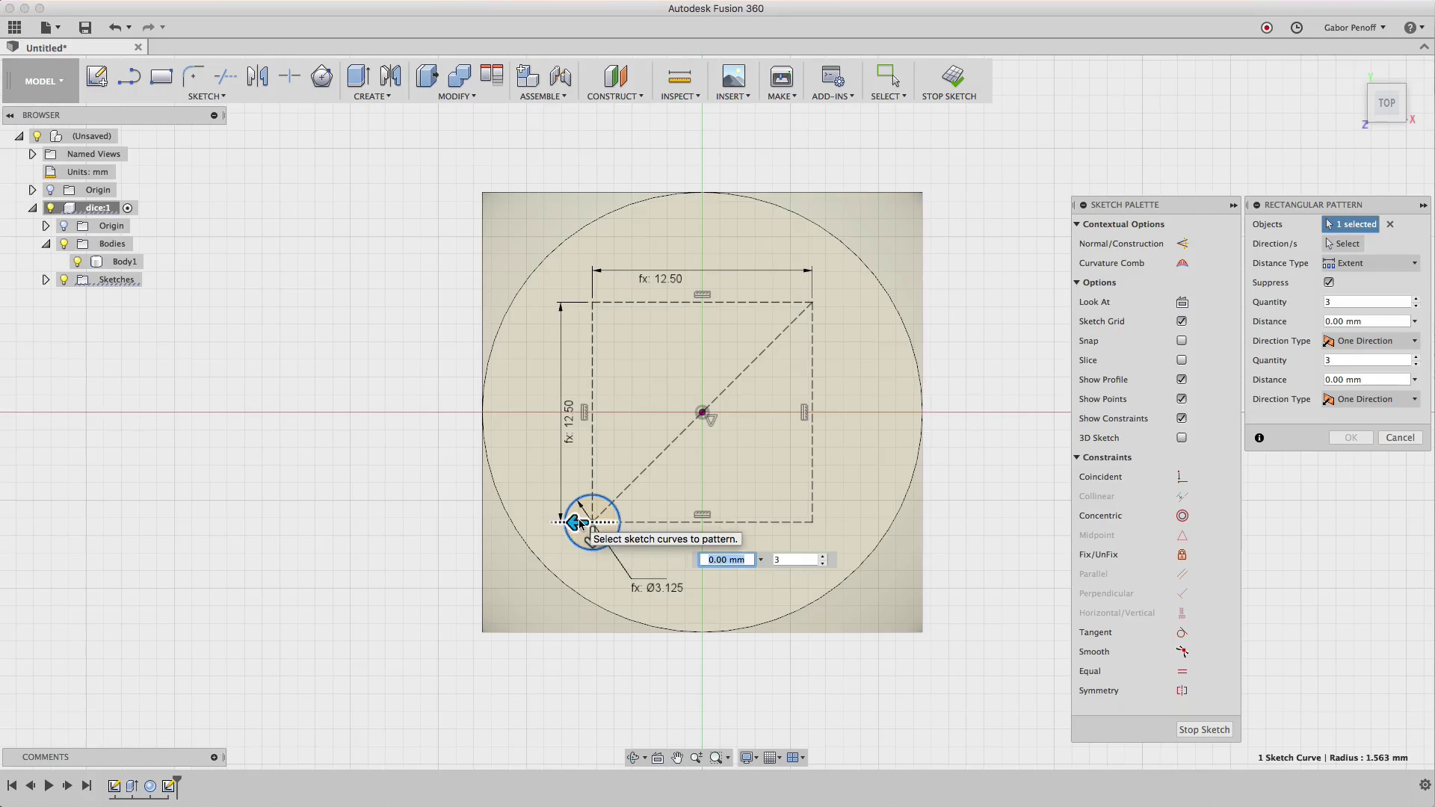
{"action": "type", "text": "-dice_size"}
{"action": "type", "text": "/2"}
{"action": "key", "text": "Tab"}
{"action": "type", "text": "2"}
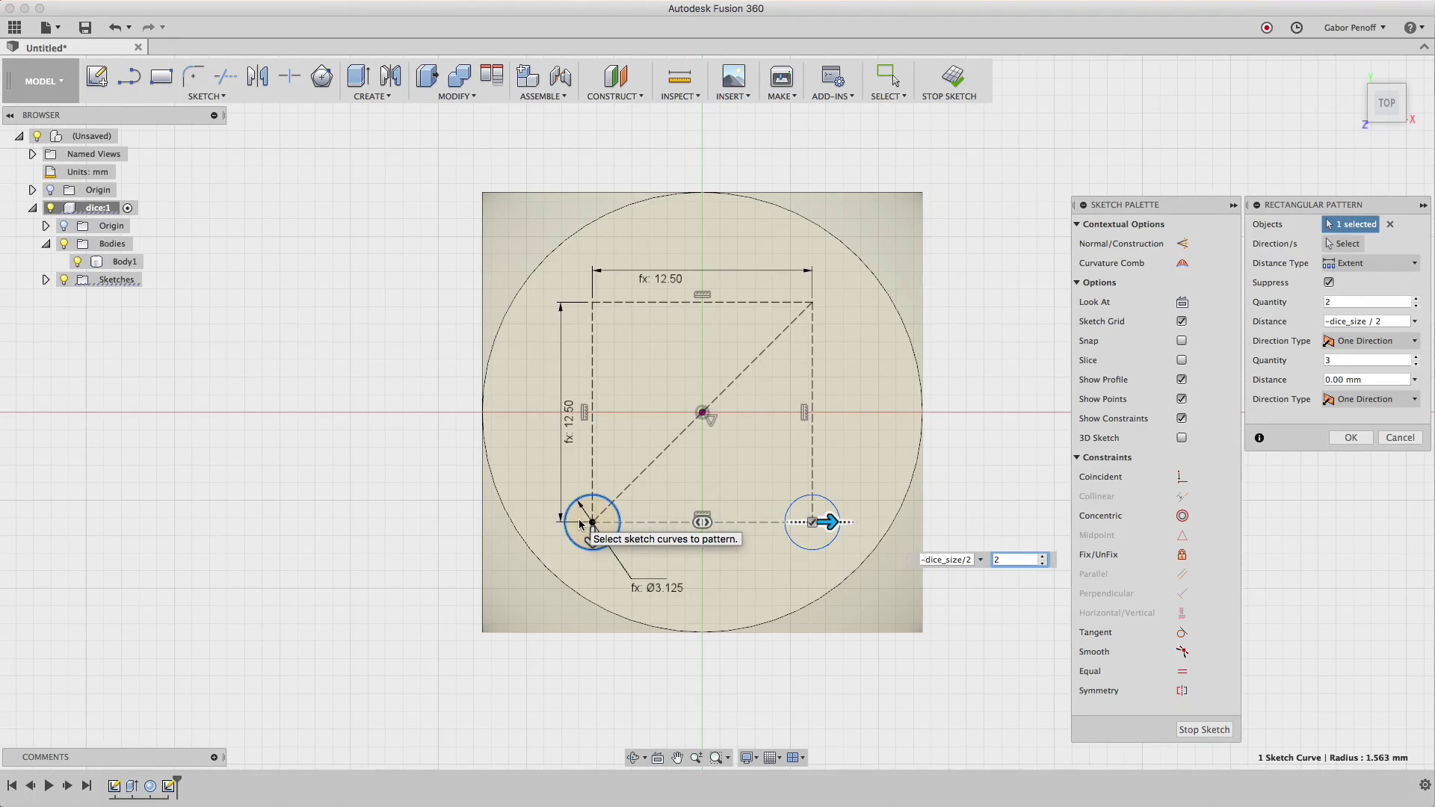
{"action": "key", "text": "Return"}
{"action": "key", "text": "Tab"}
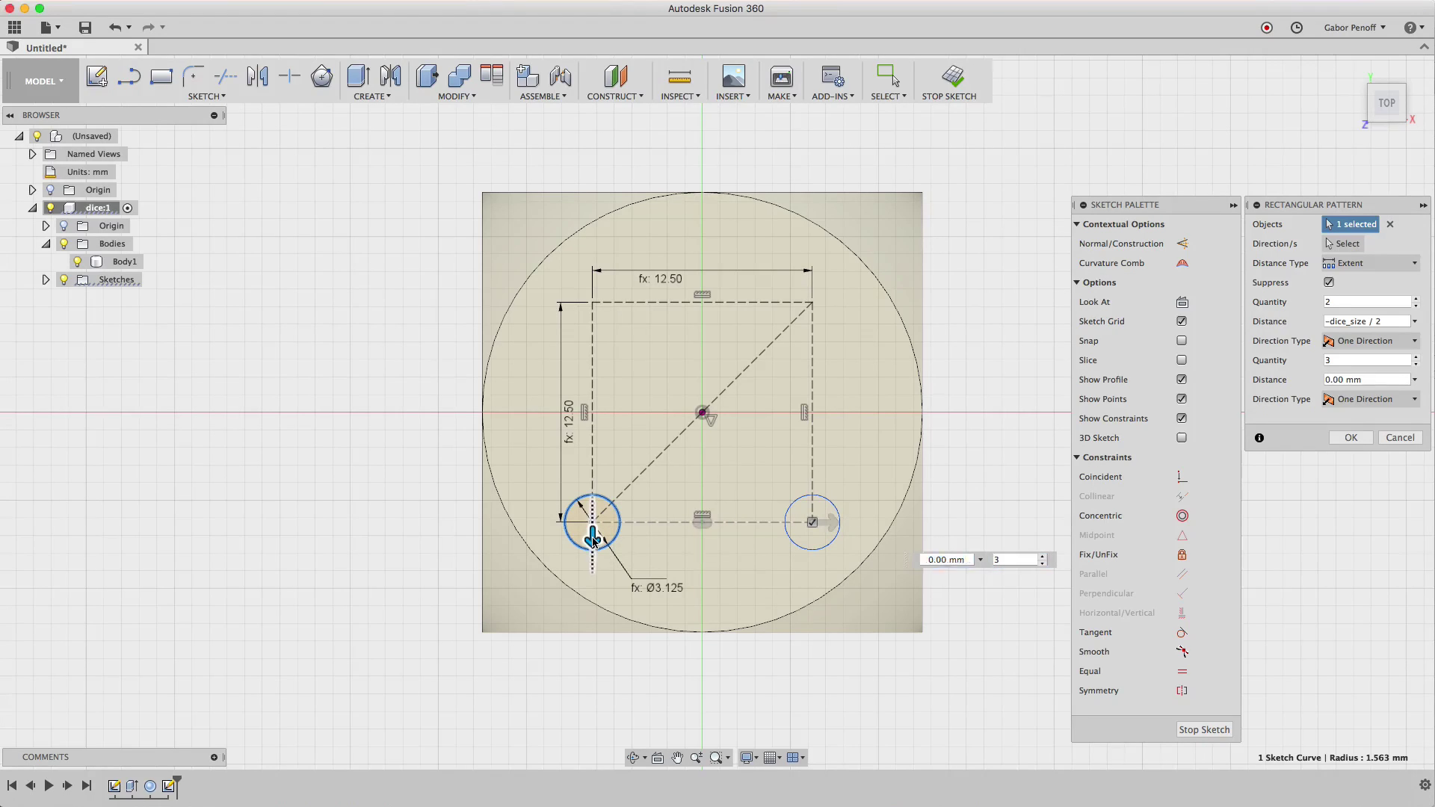
{"action": "type", "text": "-di"}
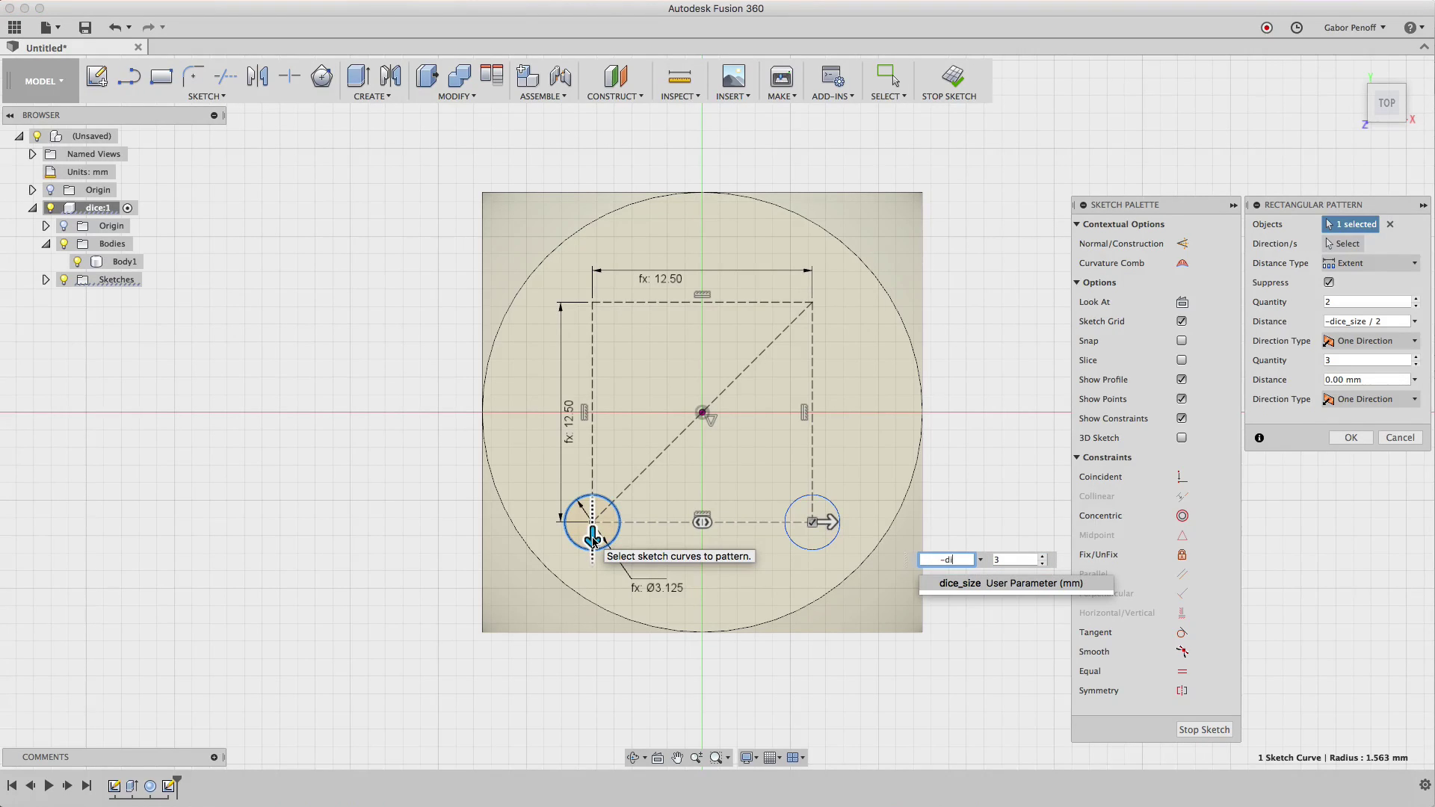
{"action": "type", "text": "ce"}
{"action": "type", "text": "_size/2"}
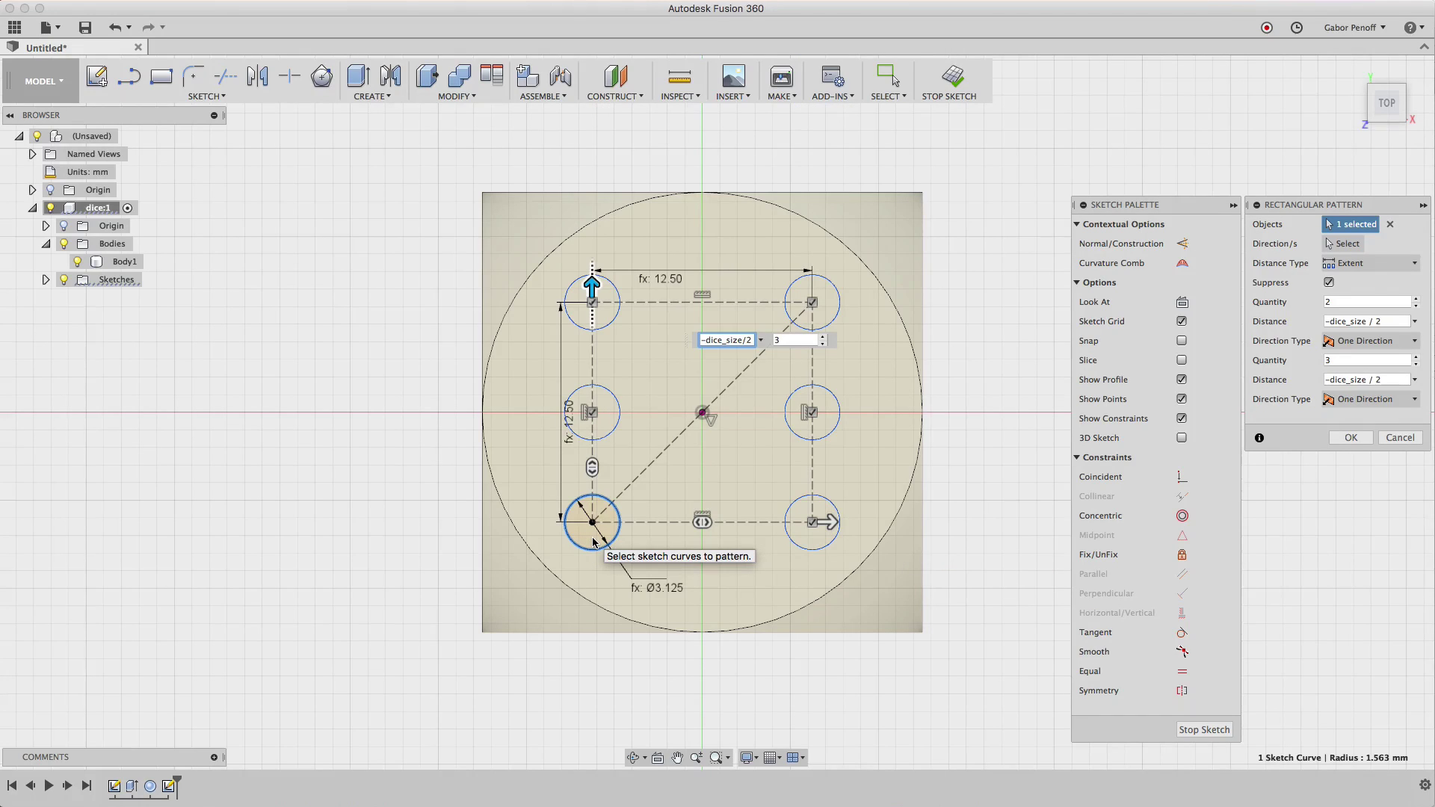
{"action": "key", "text": "Return"}
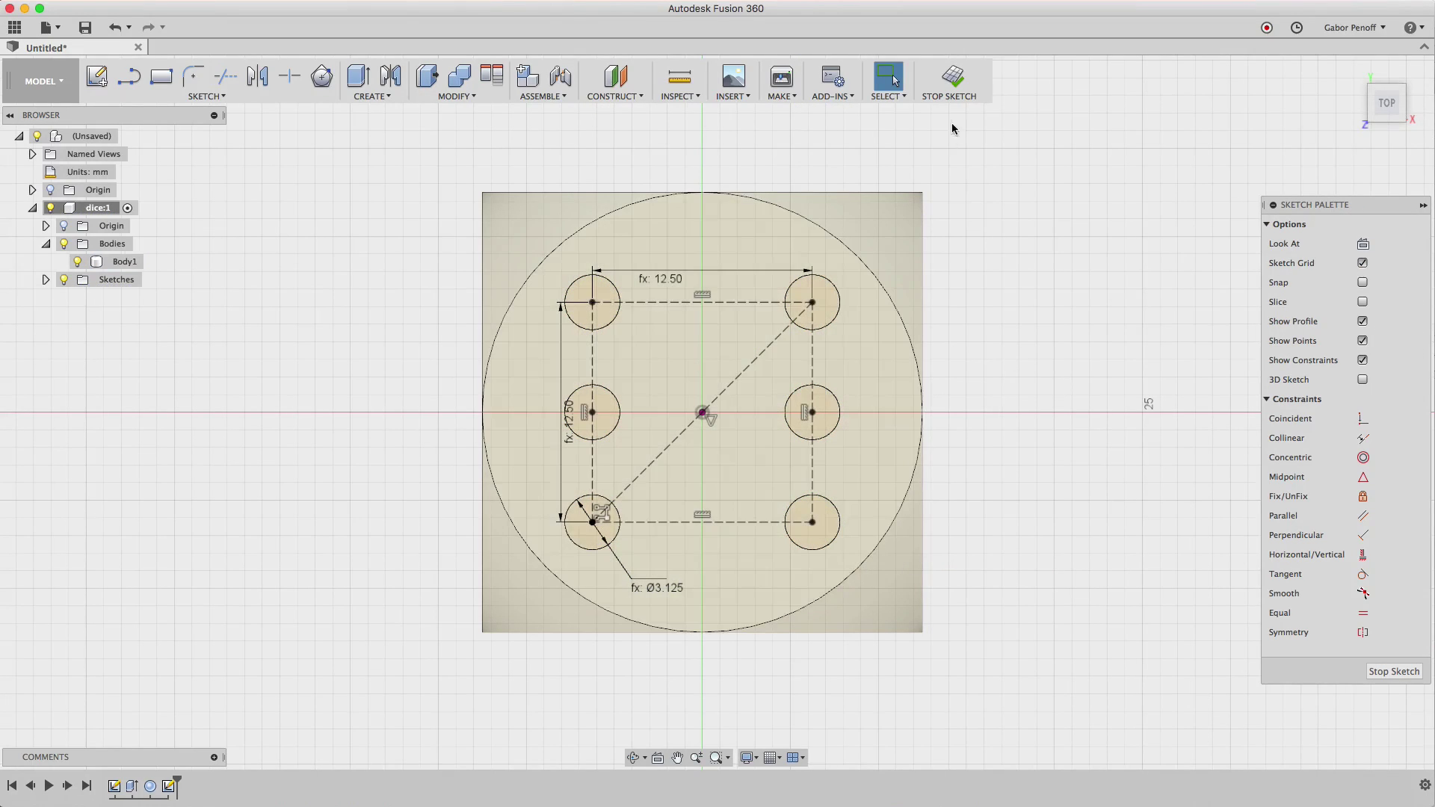
Finish the sketch and extrude the six pattern circles -dot_size into the die's top face.
{"action": "left_click", "coordinate": [961, 80]}
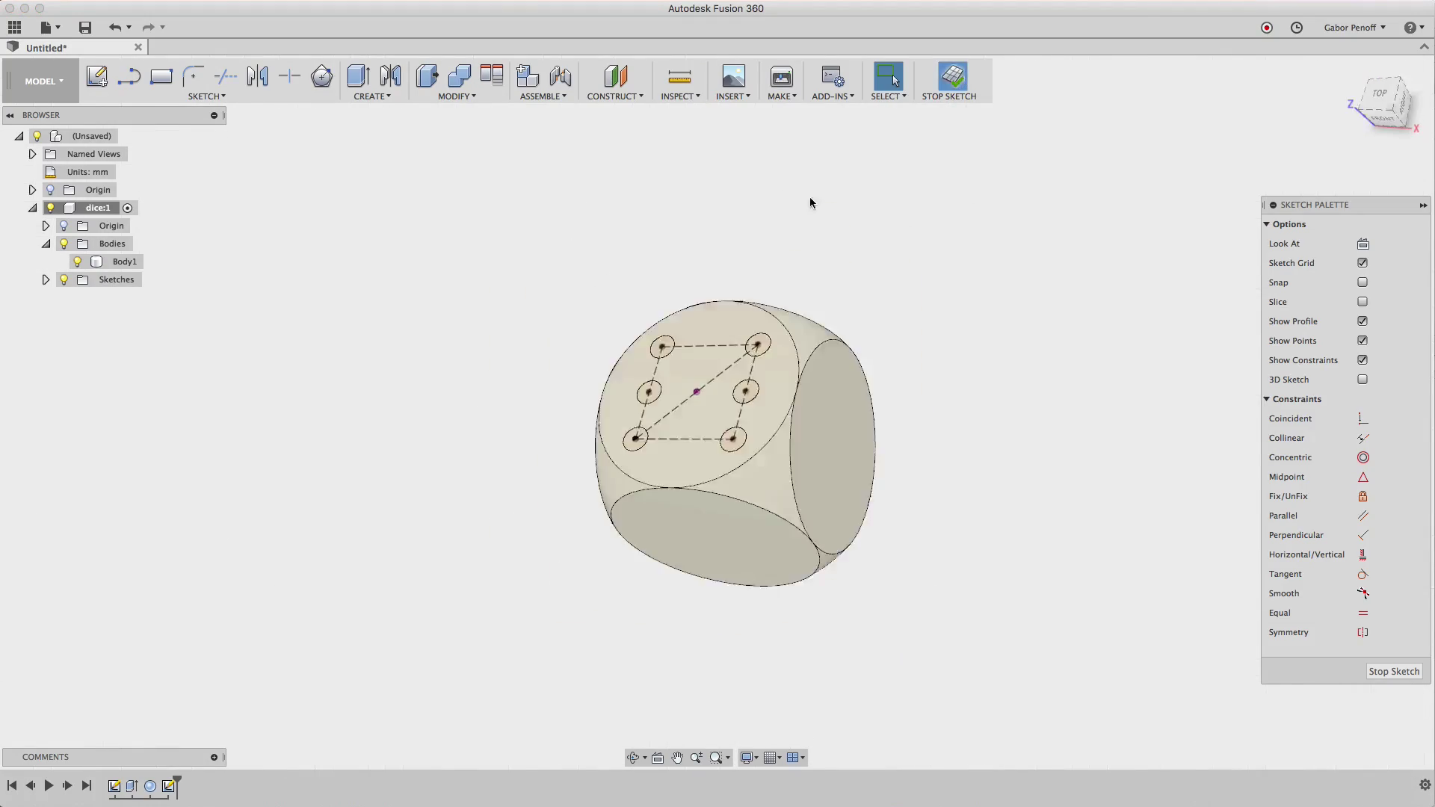
{"action": "scroll", "coordinate": [697, 372], "scroll_direction": "up", "scroll_amount": 5}
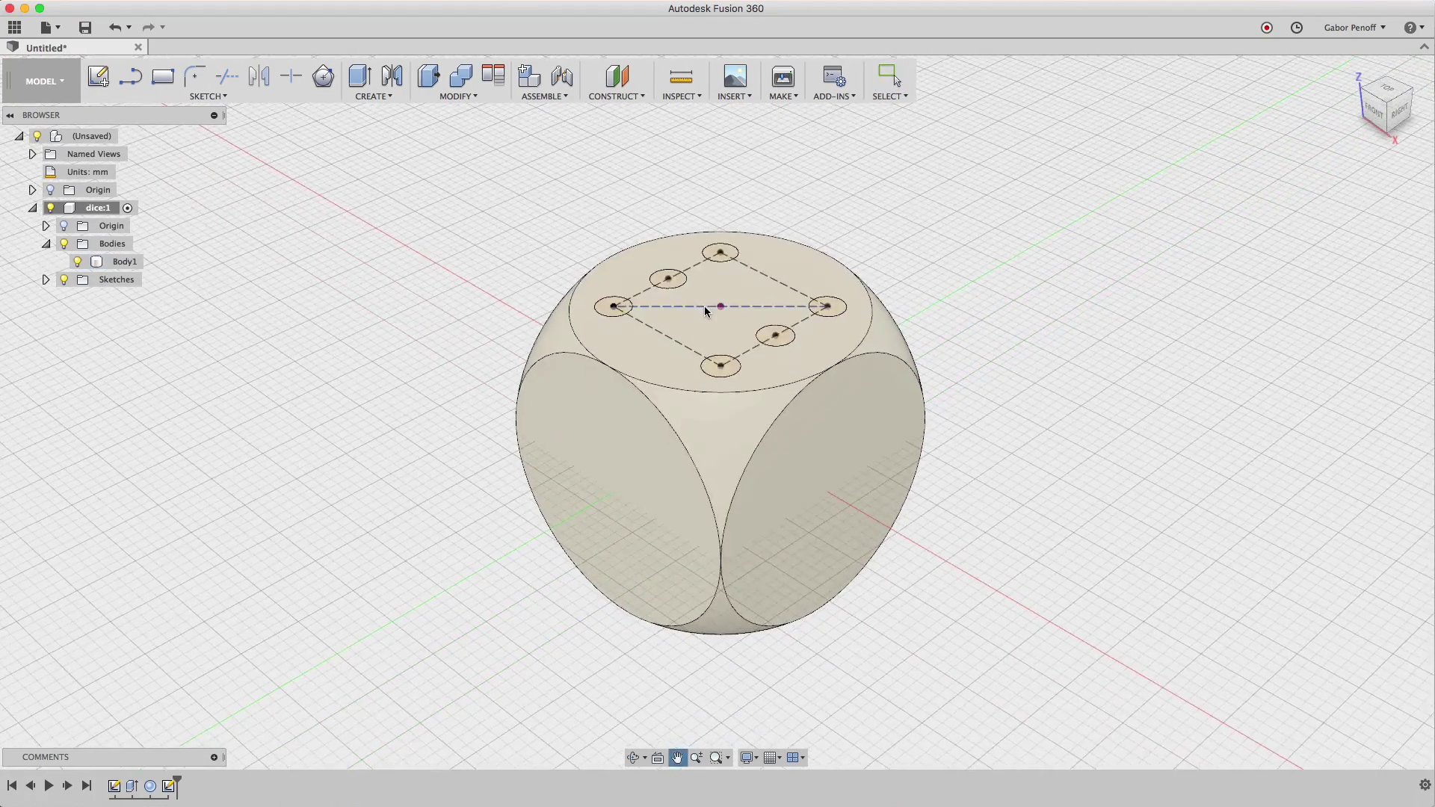
{"action": "key", "text": "e"}
{"action": "left_click", "coordinate": [719, 251]}
{"action": "left_click", "coordinate": [667, 278]}
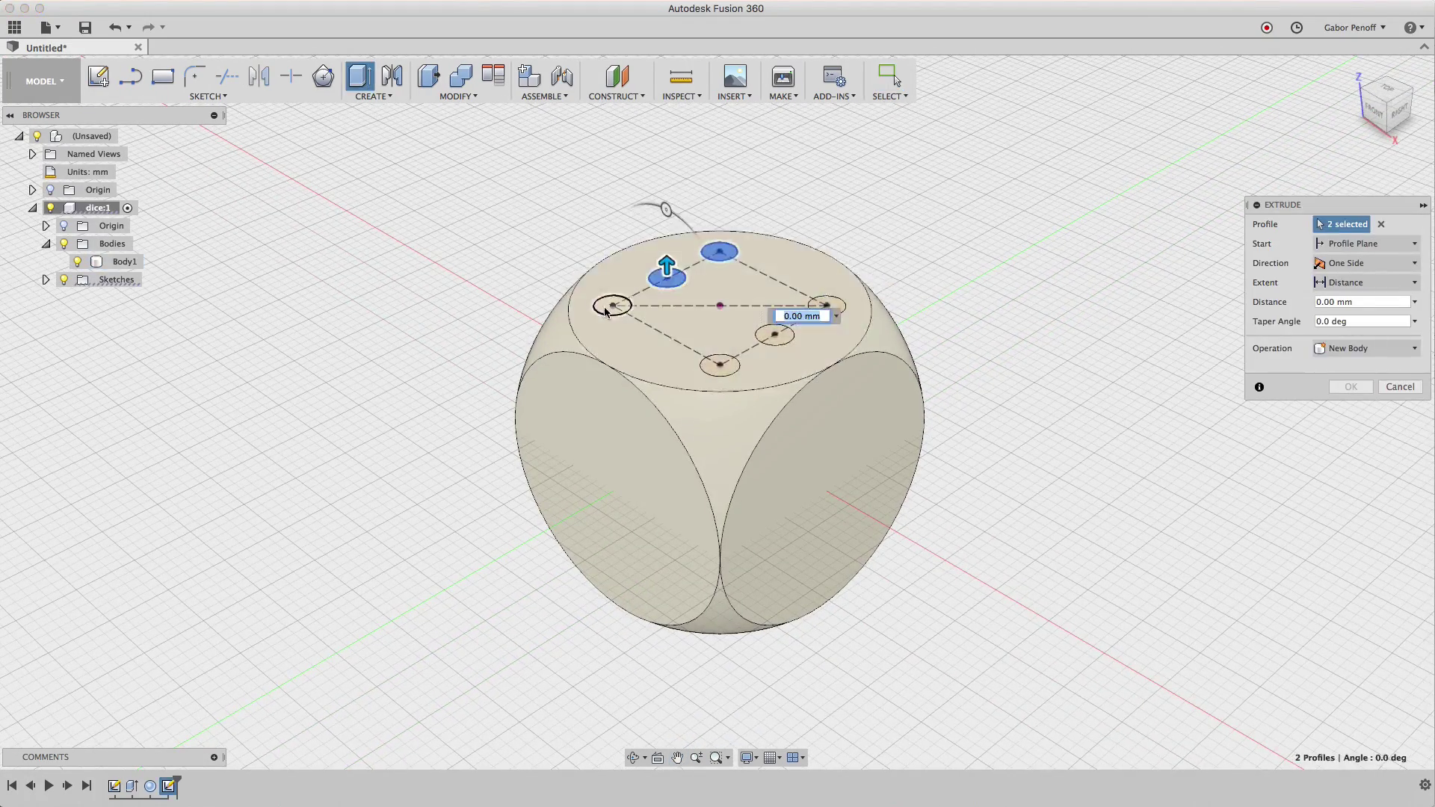
{"action": "left_click", "coordinate": [612, 305]}
{"action": "left_click", "coordinate": [719, 364]}
{"action": "left_click", "coordinate": [774, 336]}
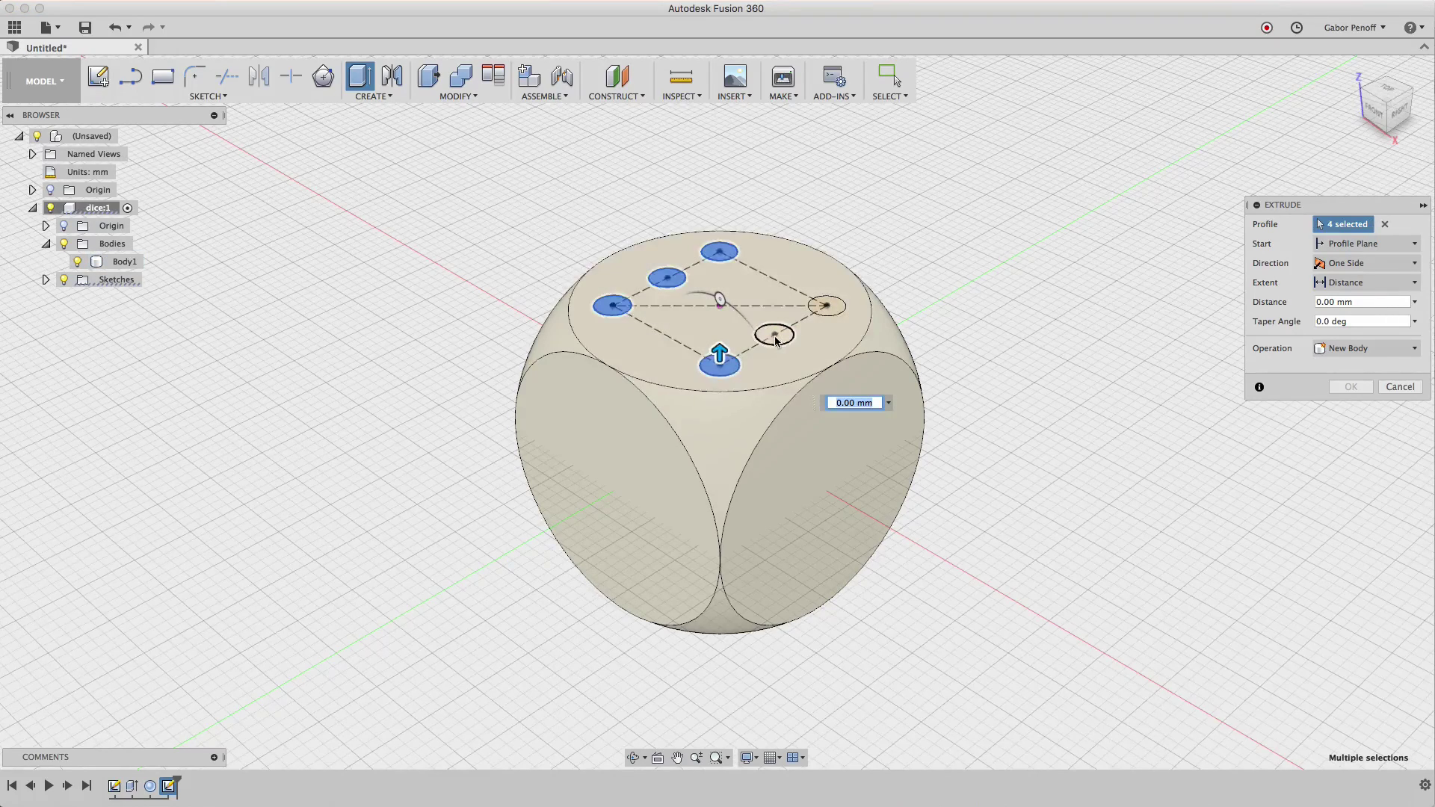
{"action": "left_click", "coordinate": [826, 307]}
{"action": "type", "text": "-do"}
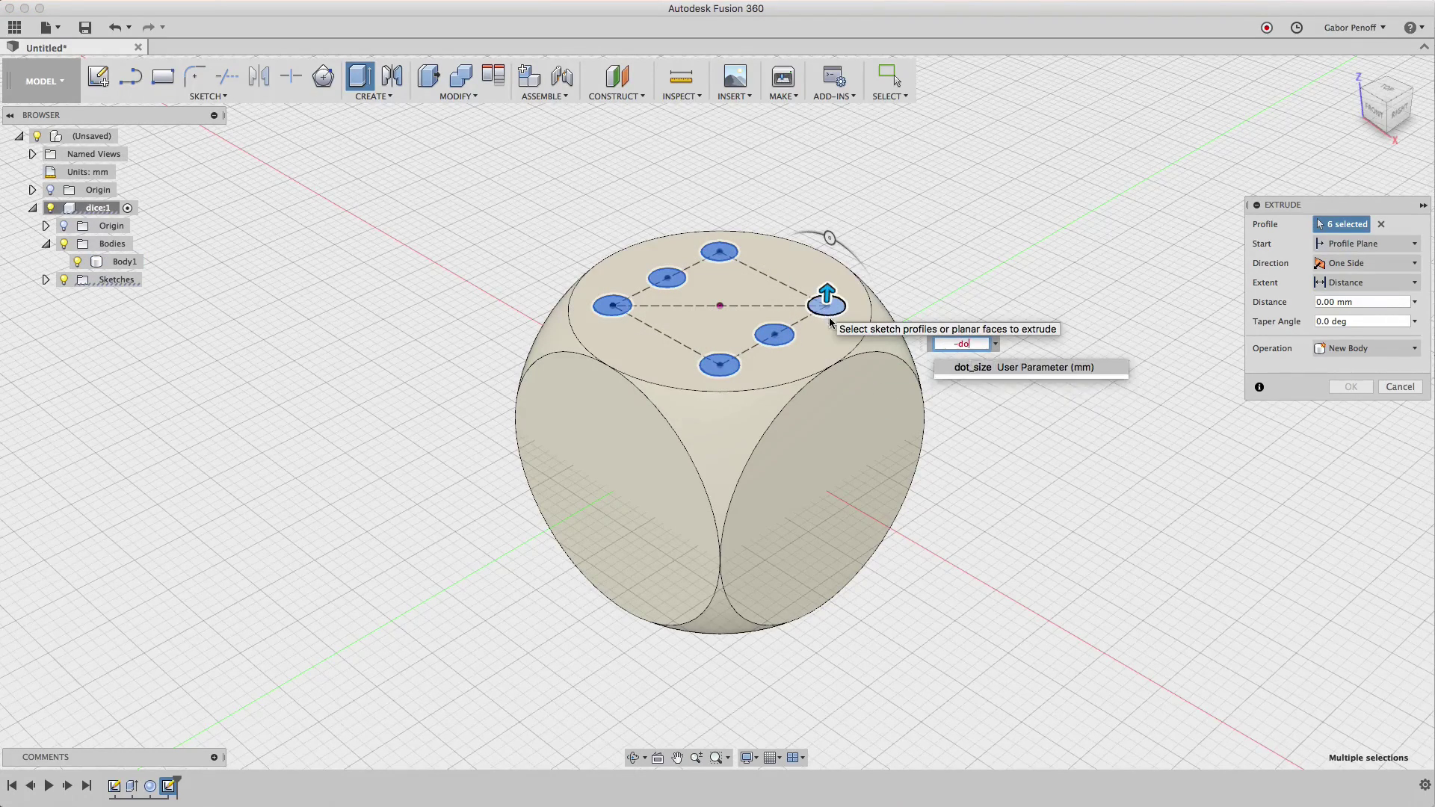
{"action": "key", "text": "Return"}
{"action": "key", "text": "Return"}
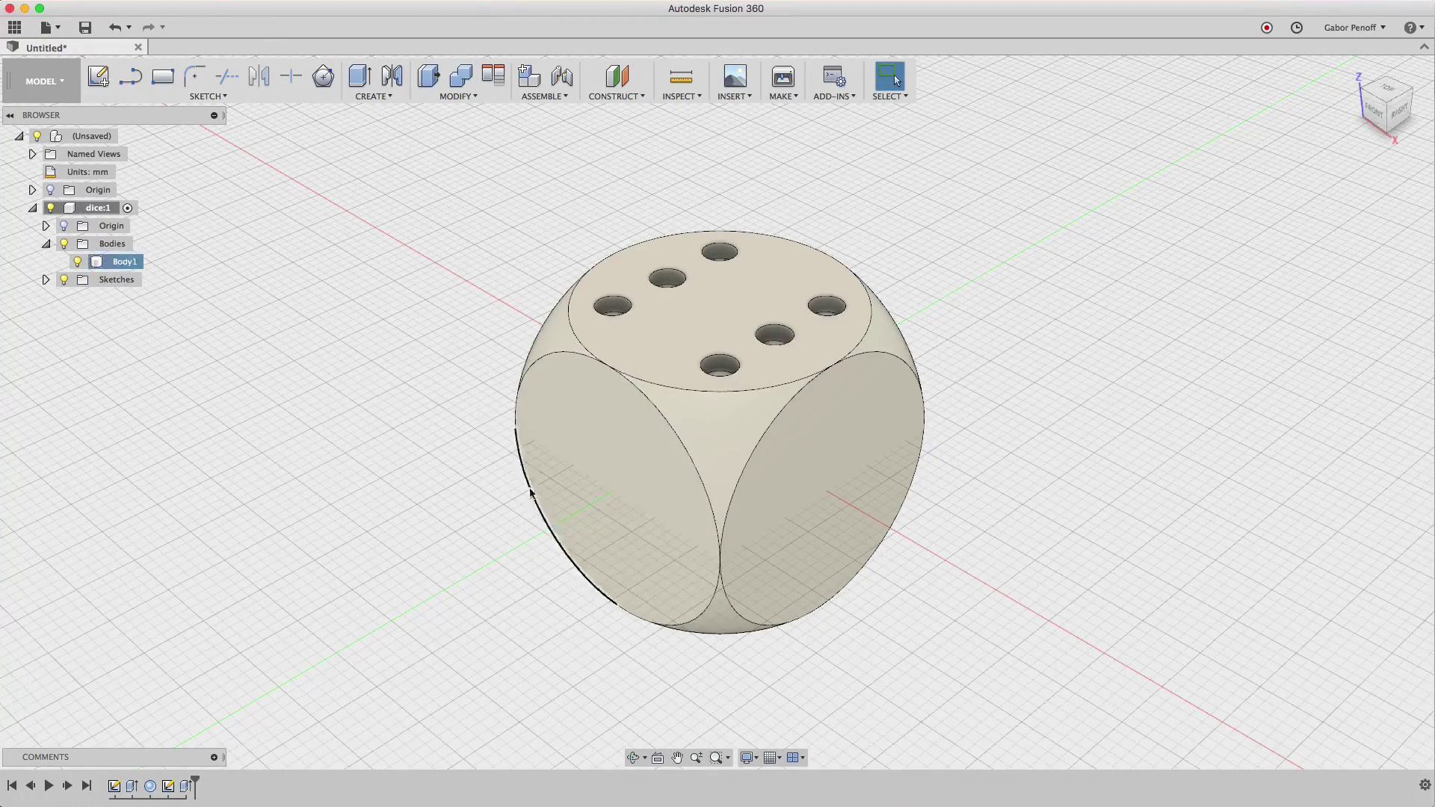
{"action": "middle_click_drag", "start_coordinate": [550, 478], "coordinate": [544, 354], "text": "shift"}
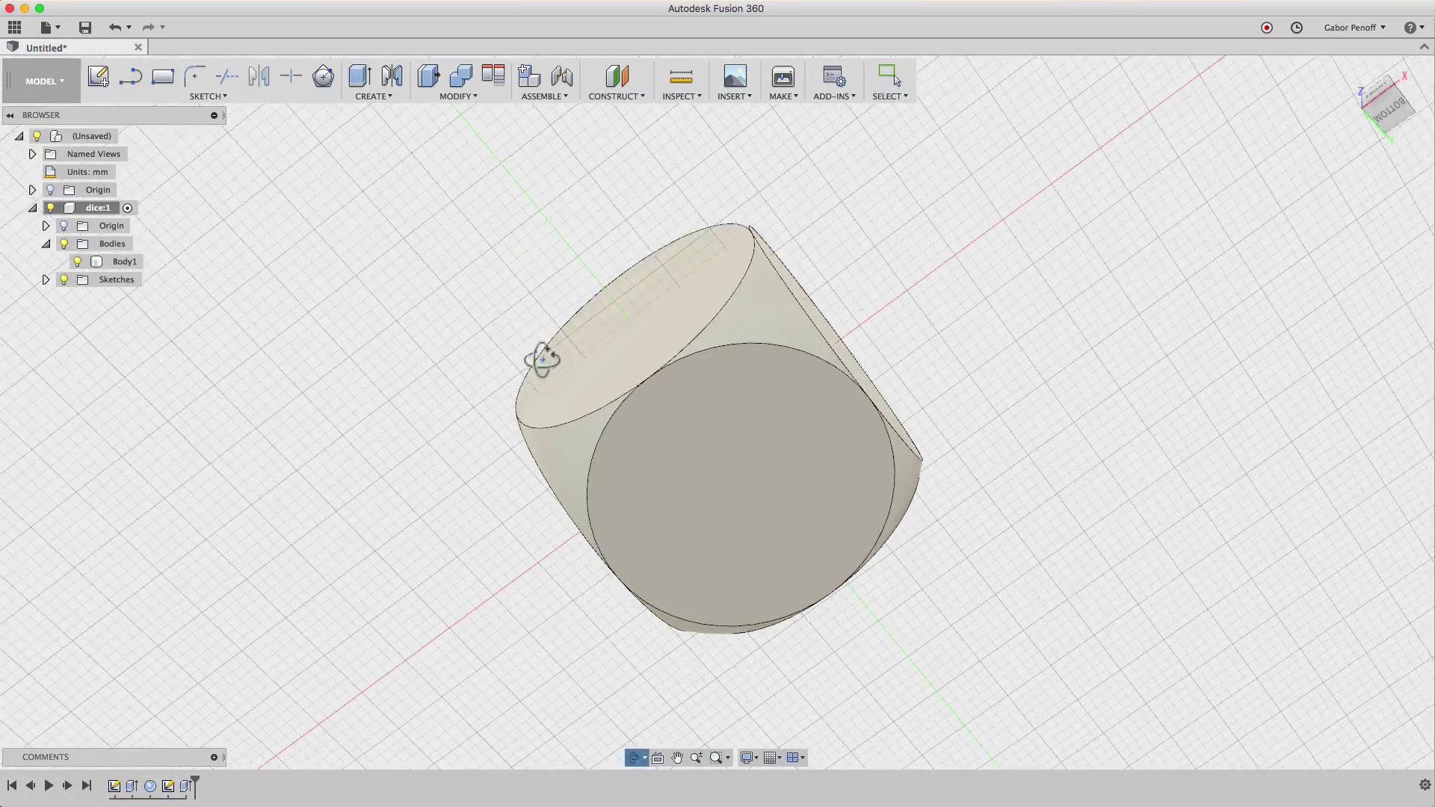
Sketch a dot_size circle at the origin on the die's bottom face.
{"action": "left_click", "coordinate": [98, 76]}
{"action": "left_click", "coordinate": [725, 505]}
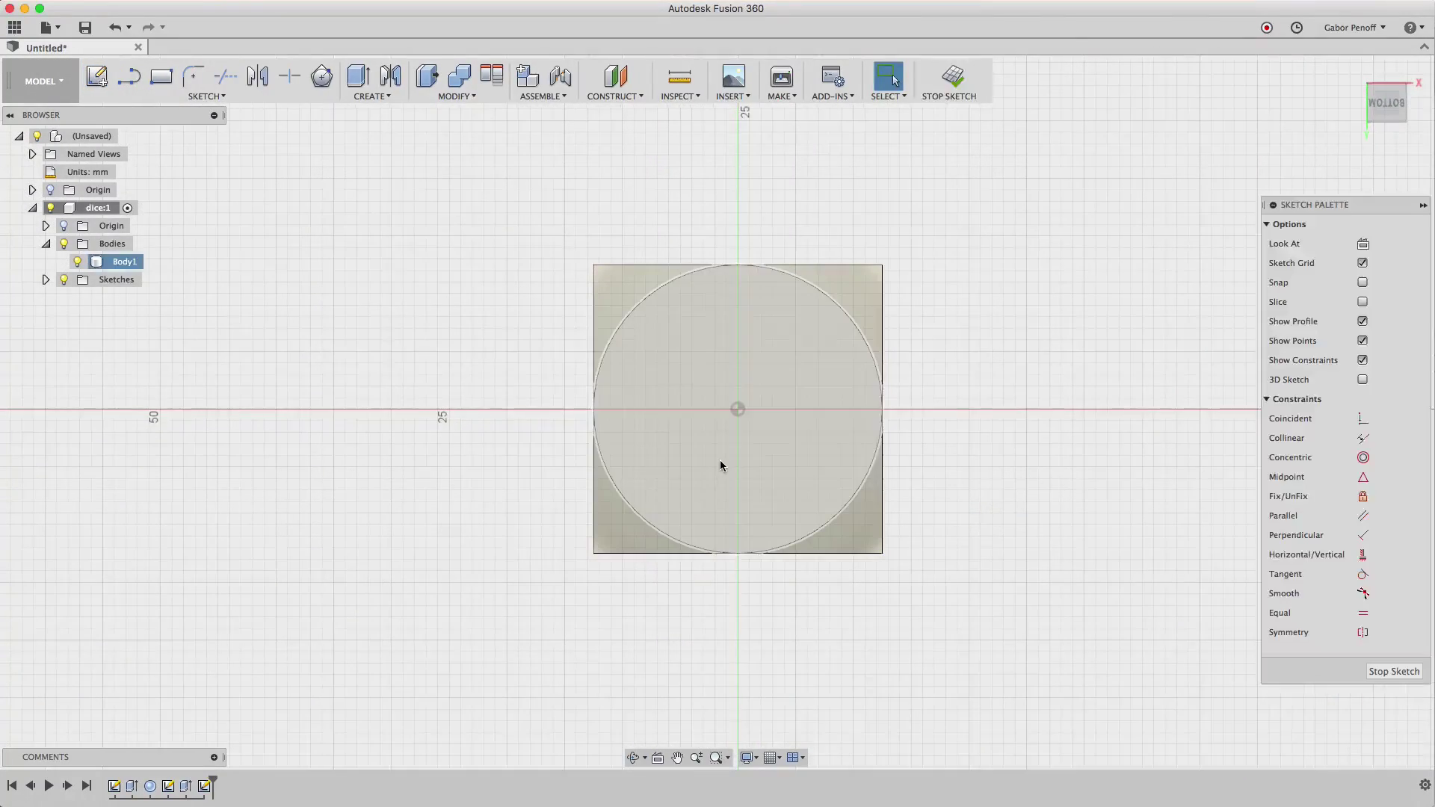
{"action": "key", "text": "c"}
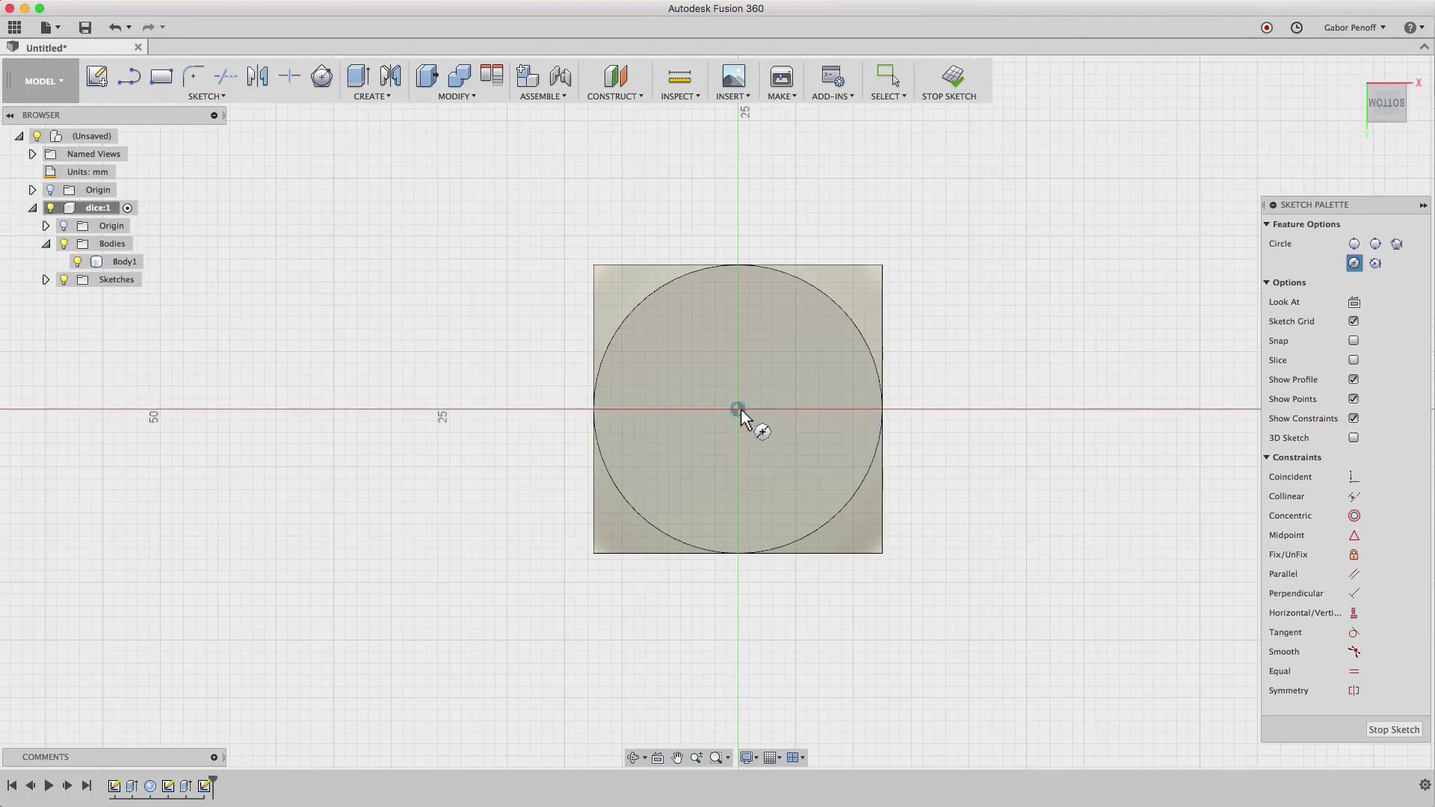
{"action": "left_click", "coordinate": [738, 409]}
{"action": "type", "text": "do"}
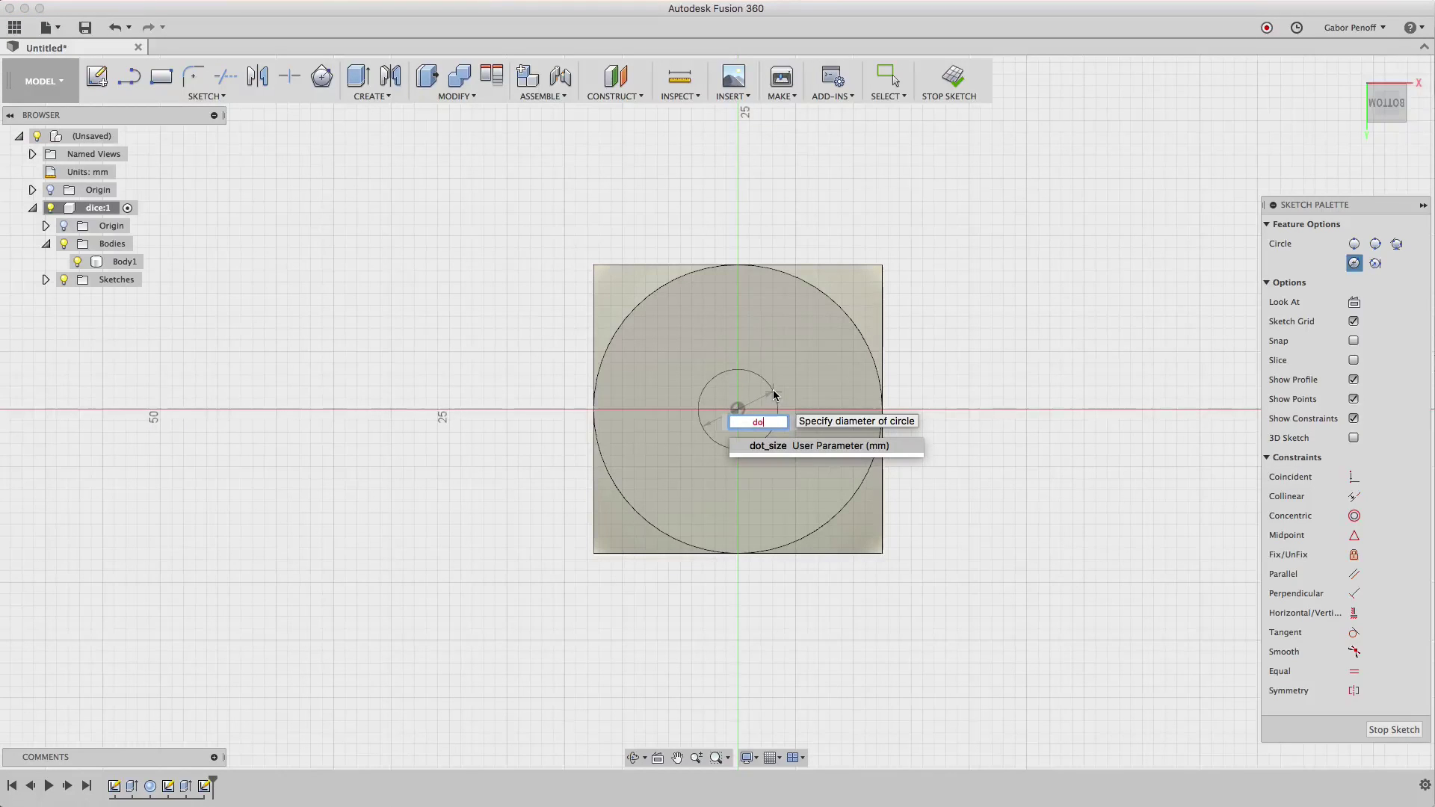
{"action": "key", "text": "Tab"}
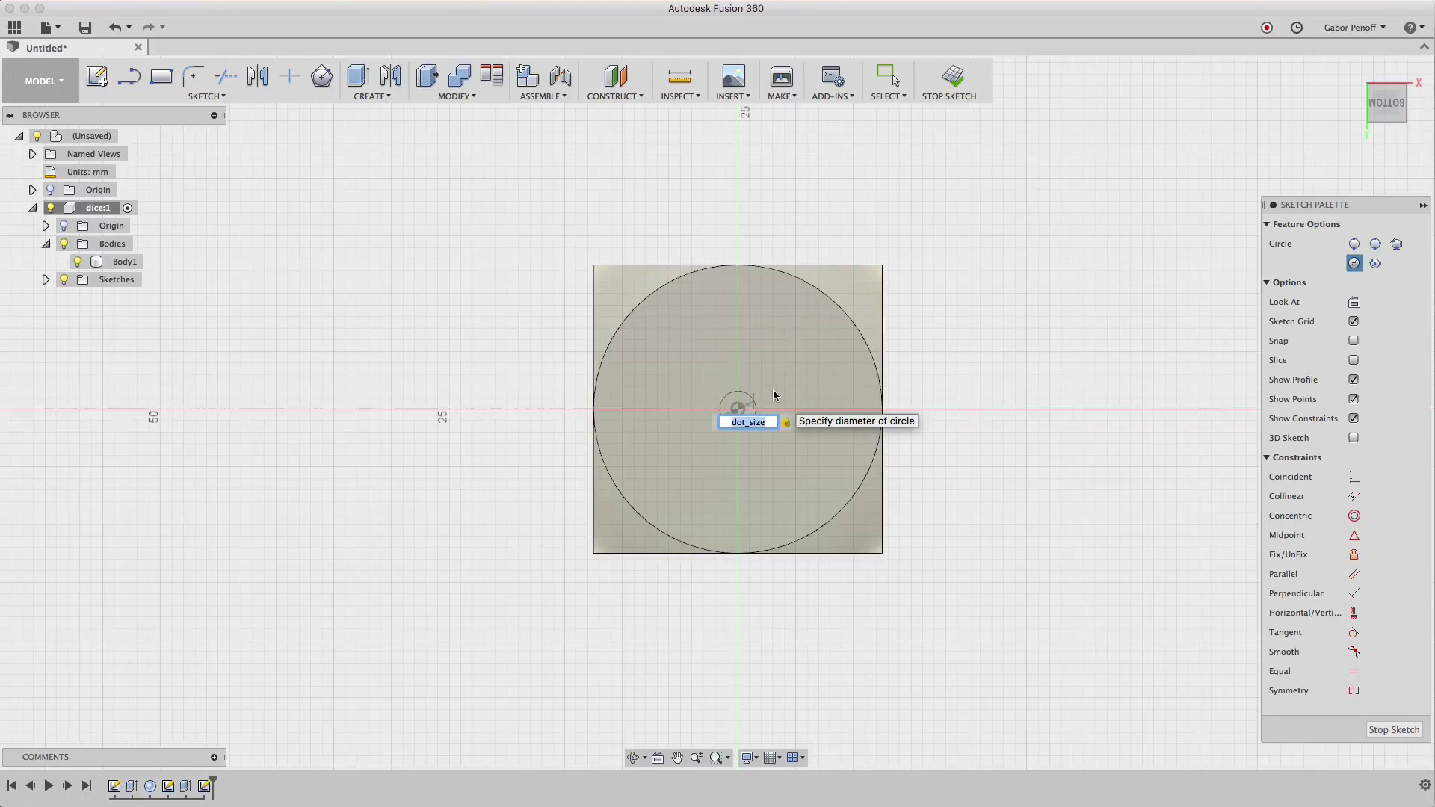
{"action": "key", "text": "Return"}
{"action": "key", "text": "Escape"}
Extrude the centre circle -dot_size to cut the single pip hole.
{"action": "middle_click_drag", "start_coordinate": [774, 394], "coordinate": [804, 401], "text": "shift"}
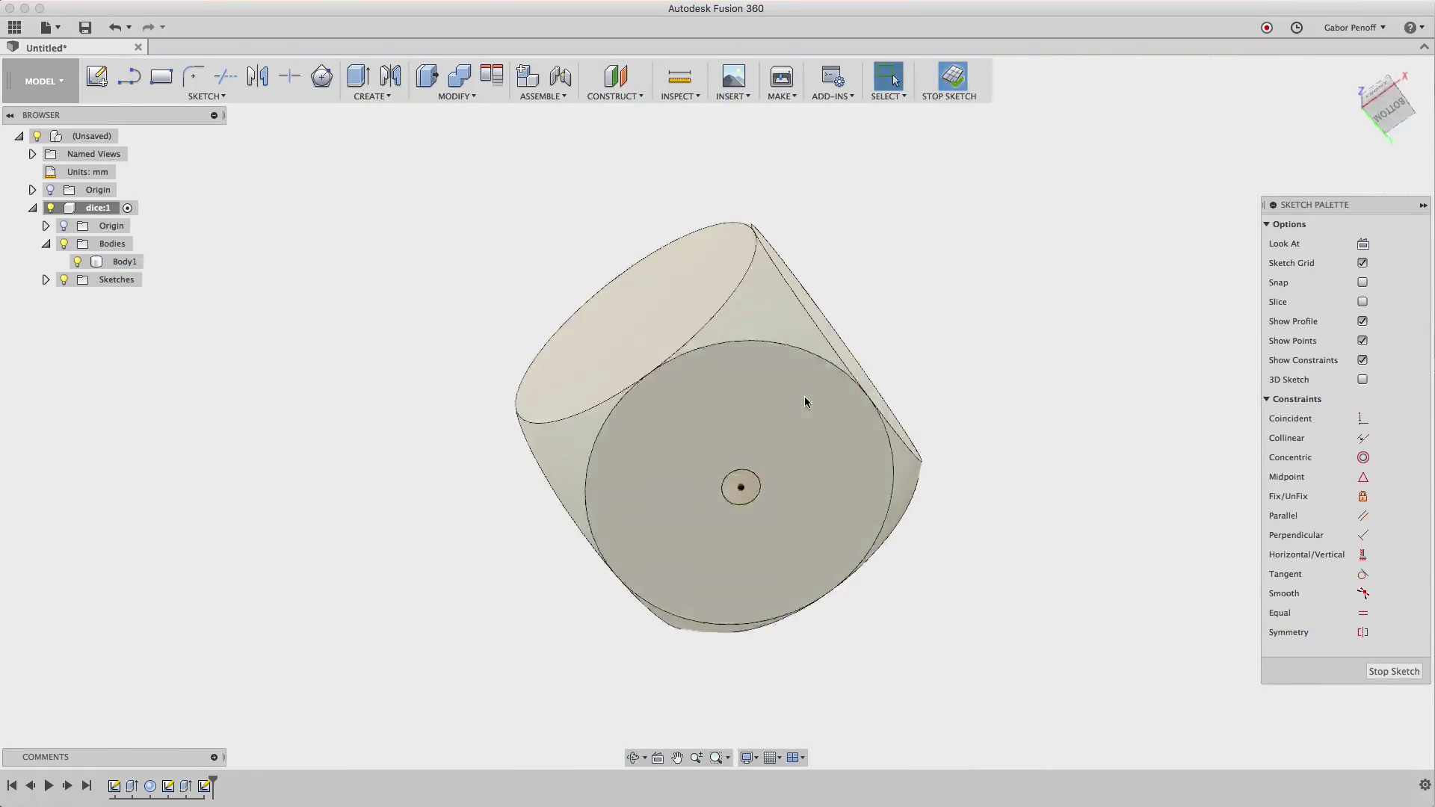
{"action": "key", "text": "e"}
{"action": "left_click", "coordinate": [743, 490]}
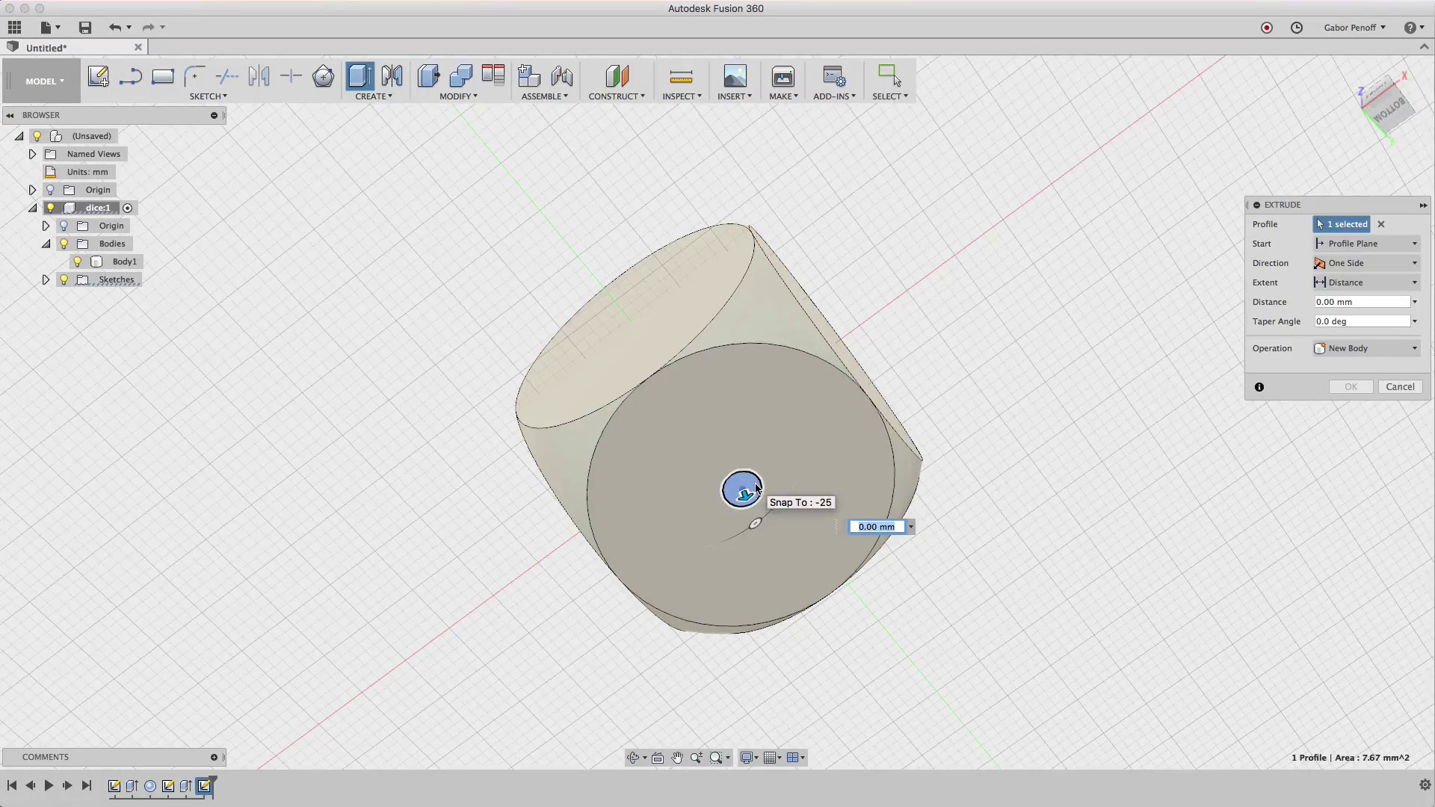
{"action": "type", "text": "-do"}
{"action": "key", "text": "Return"}
{"action": "key", "text": "Return"}
{"action": "middle_click_drag", "start_coordinate": [757, 488], "coordinate": [792, 403], "text": "shift"}
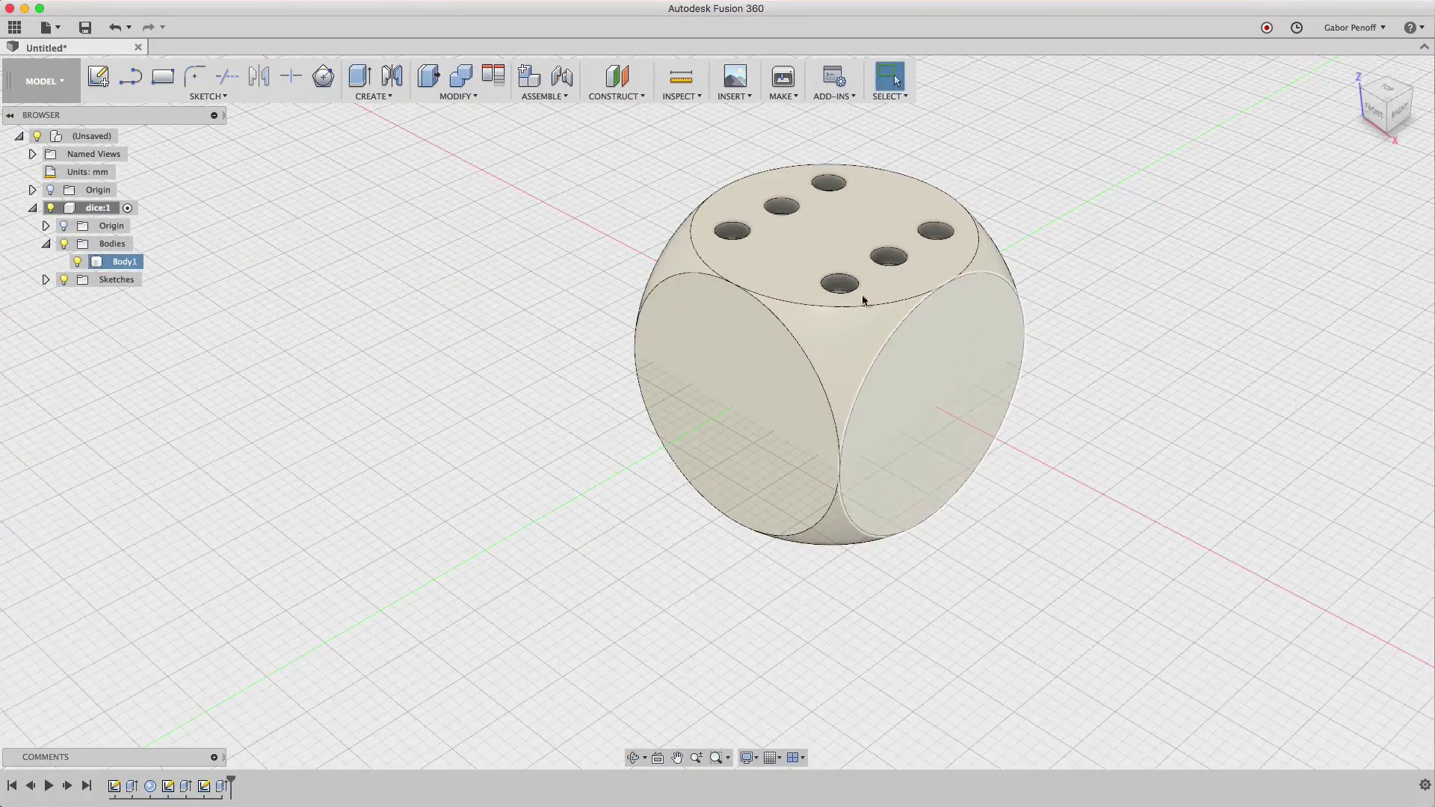
Start a sketch on the die's front face, then undo and redo it.
{"action": "left_click", "coordinate": [98, 75]}
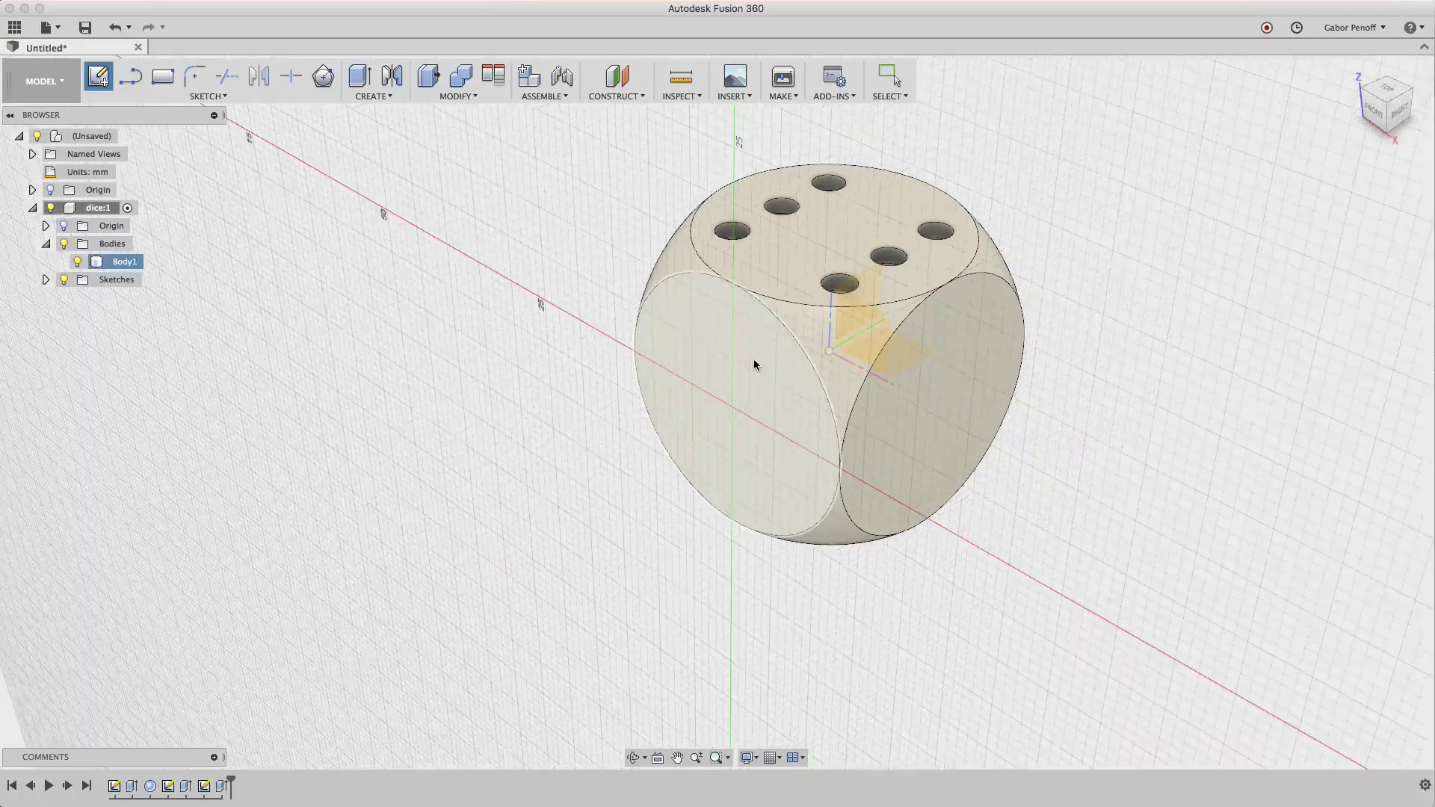
{"action": "left_click", "coordinate": [757, 368]}
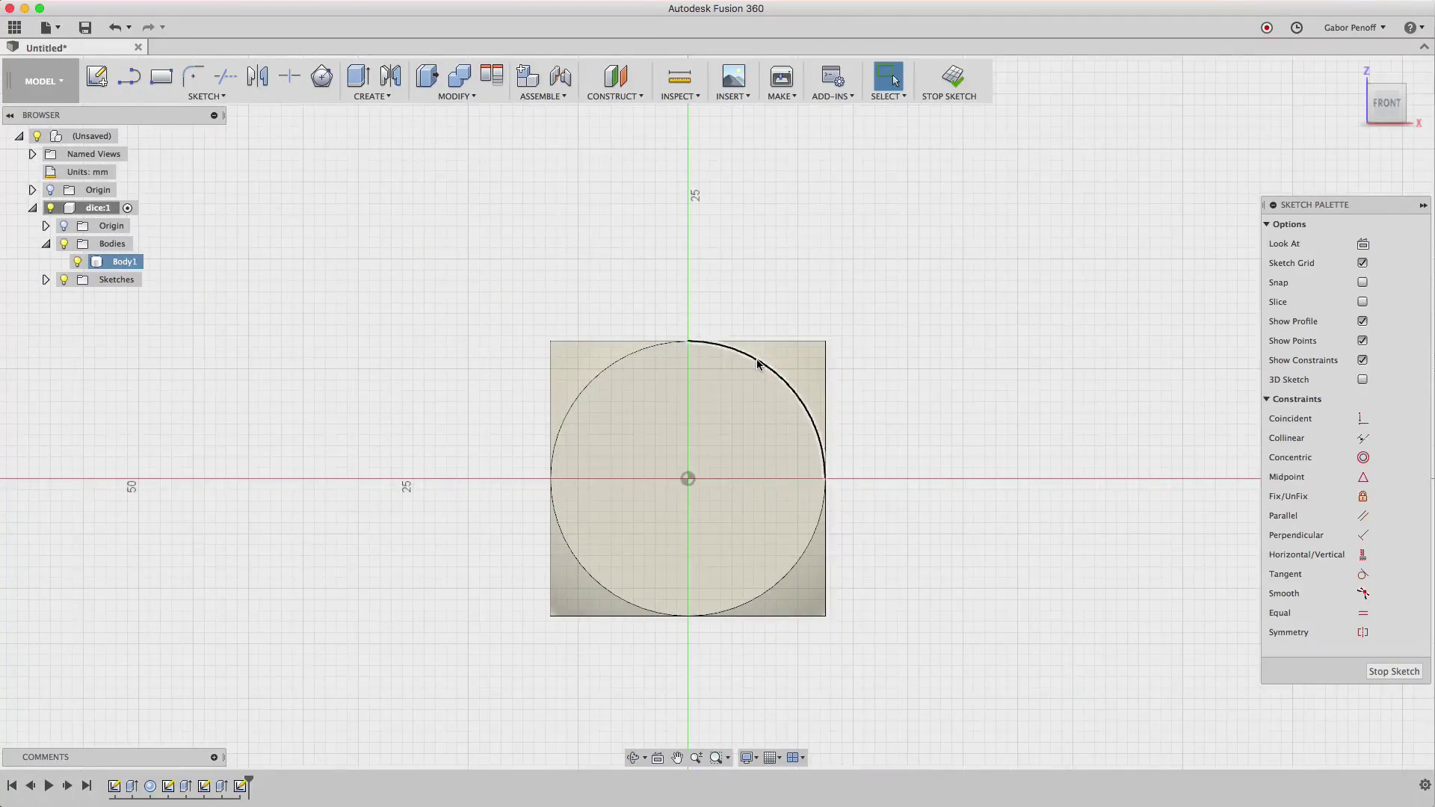
{"action": "key", "text": "super+z"}
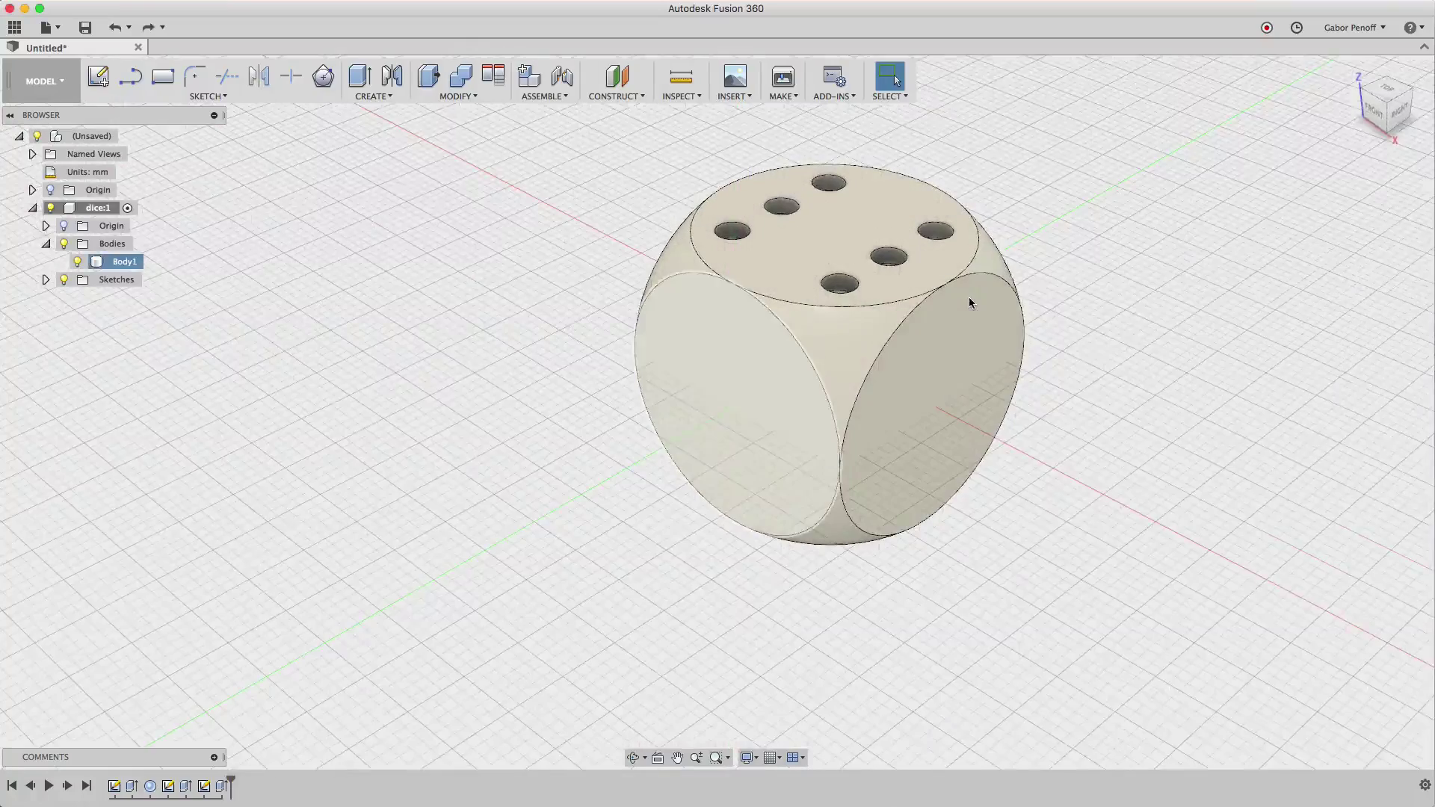
{"action": "key", "text": "super+shift+z"}
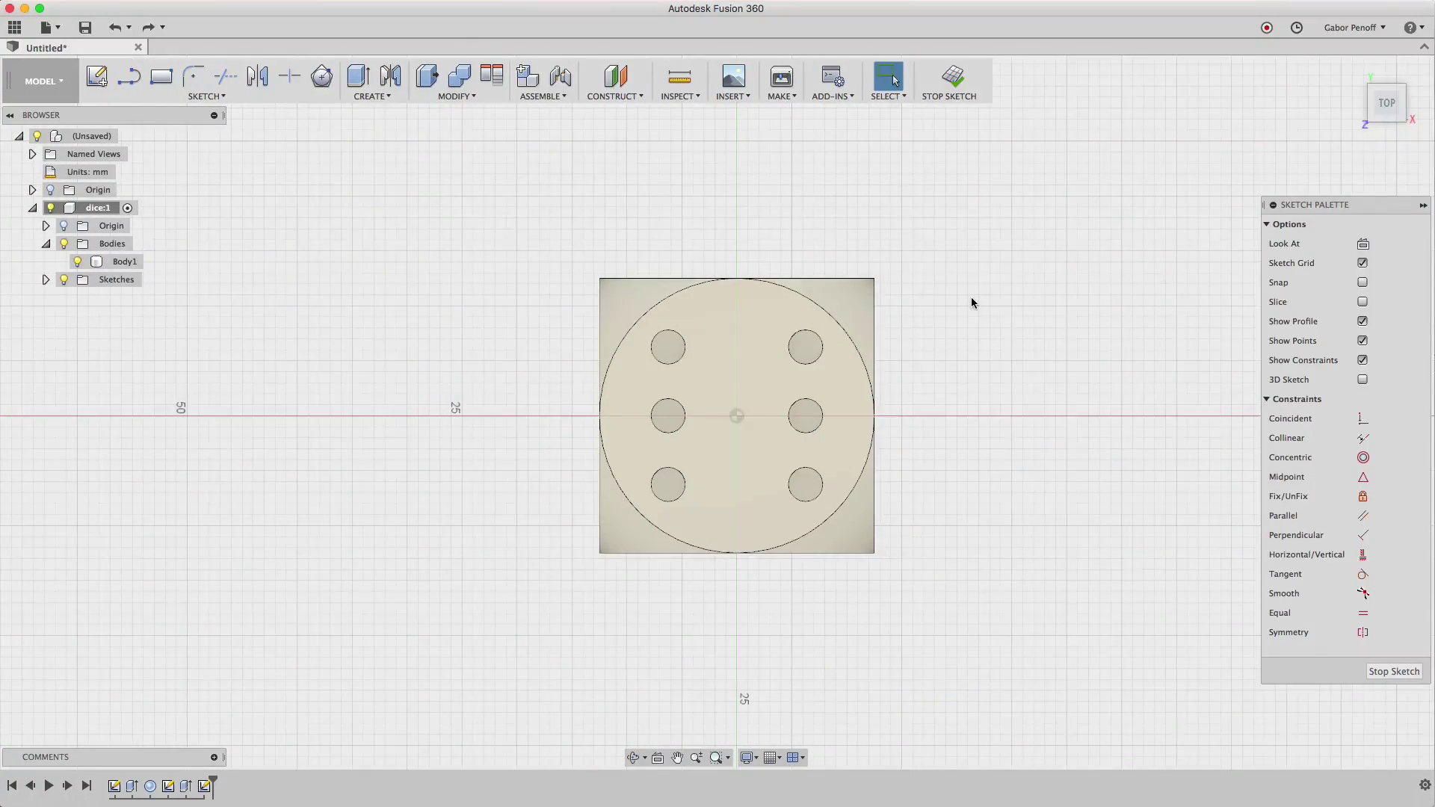
{"action": "key", "text": "super+shift+z"}
{"action": "key", "text": "super+shift+z"}
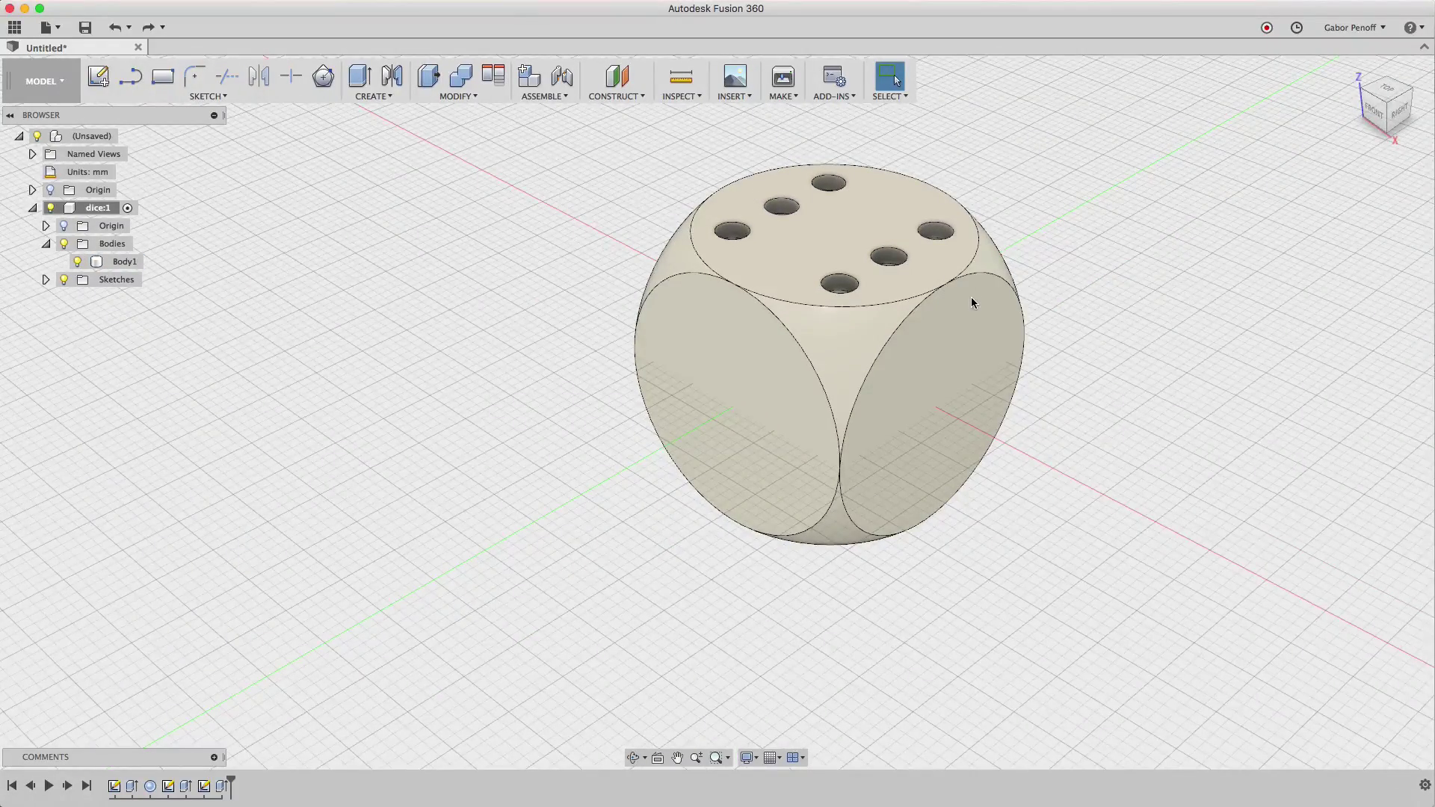
Orbit to inspect the underside hole, then begin a fresh sketch on the front face.
{"action": "middle_click_drag", "start_coordinate": [918, 355], "coordinate": [915, 263], "text": "shift"}
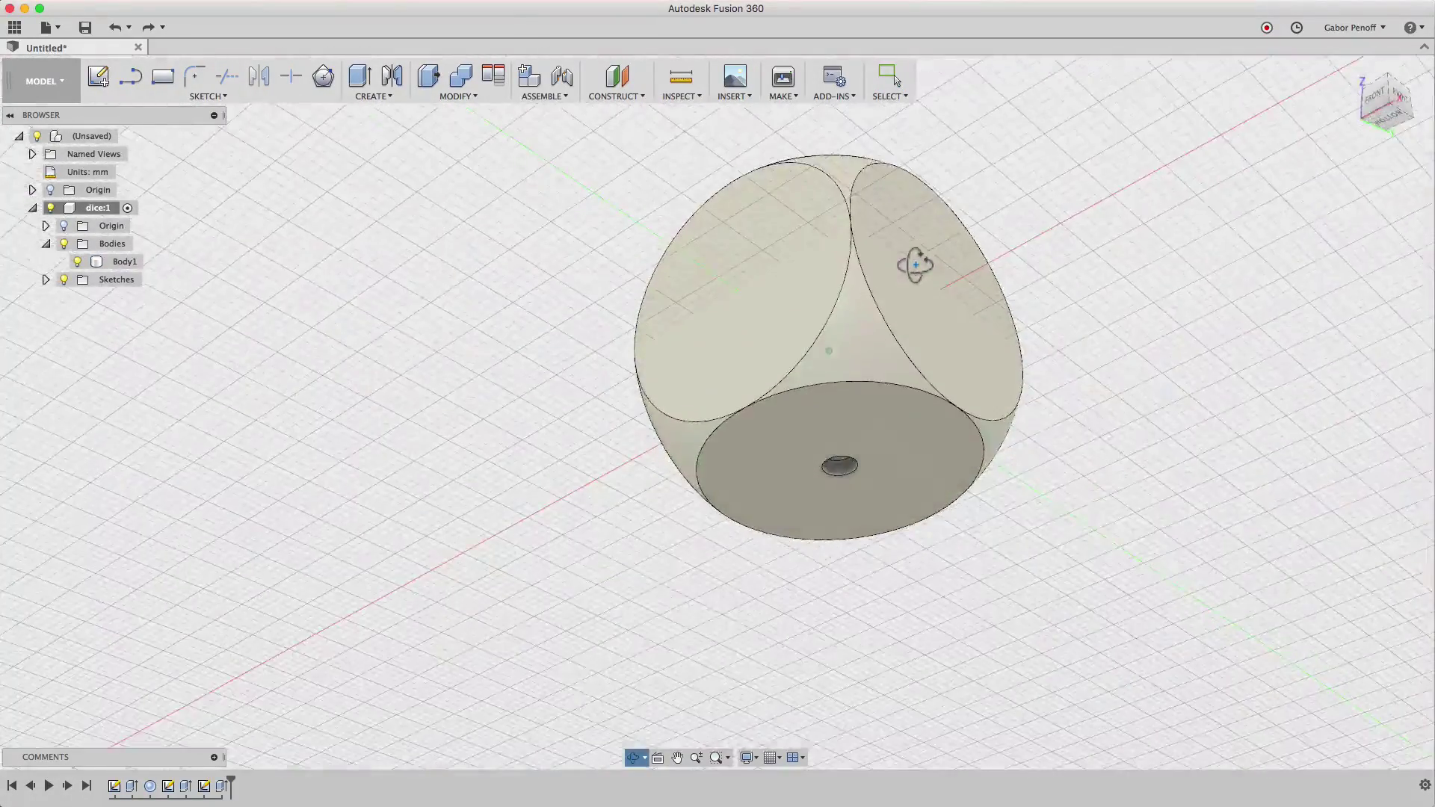
{"action": "middle_click_drag", "start_coordinate": [924, 339], "coordinate": [938, 433], "text": "shift"}
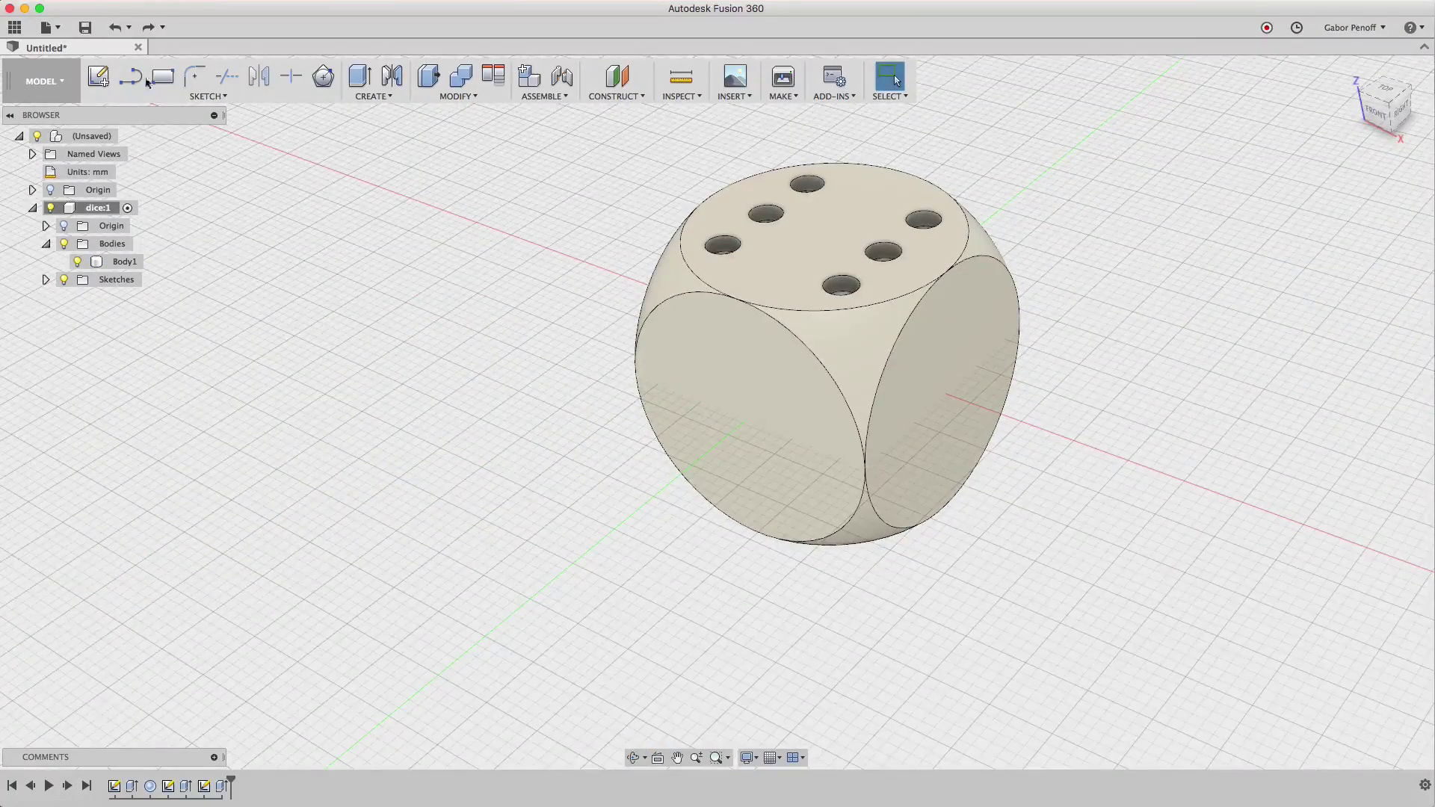
{"action": "left_click", "coordinate": [106, 78]}
{"action": "left_click", "coordinate": [772, 428]}
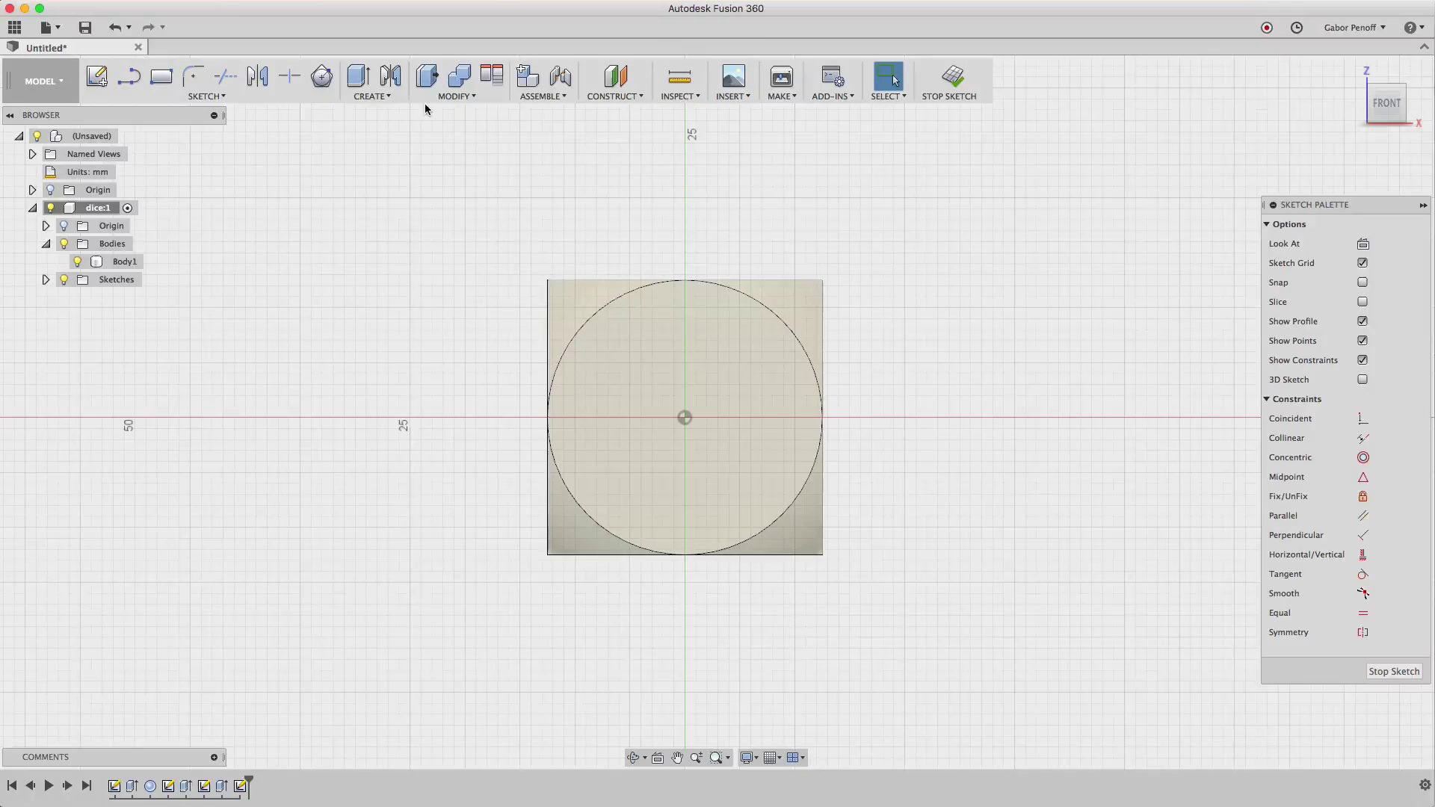
Draw a rectangle with a corner-to-corner diagonal on the front face.
{"action": "key", "text": "r"}
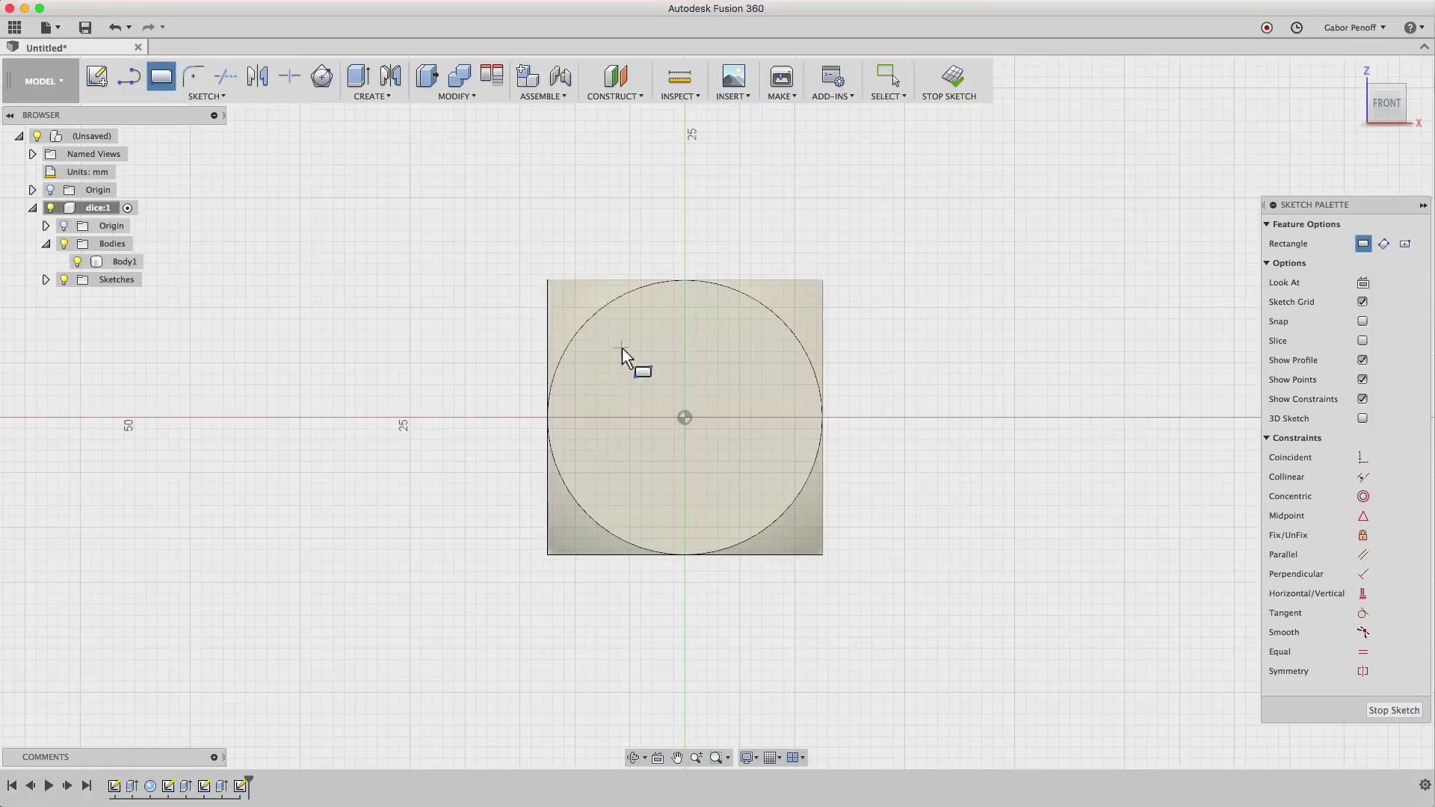
{"action": "left_click", "coordinate": [621, 348]}
{"action": "left_click", "coordinate": [768, 490]}
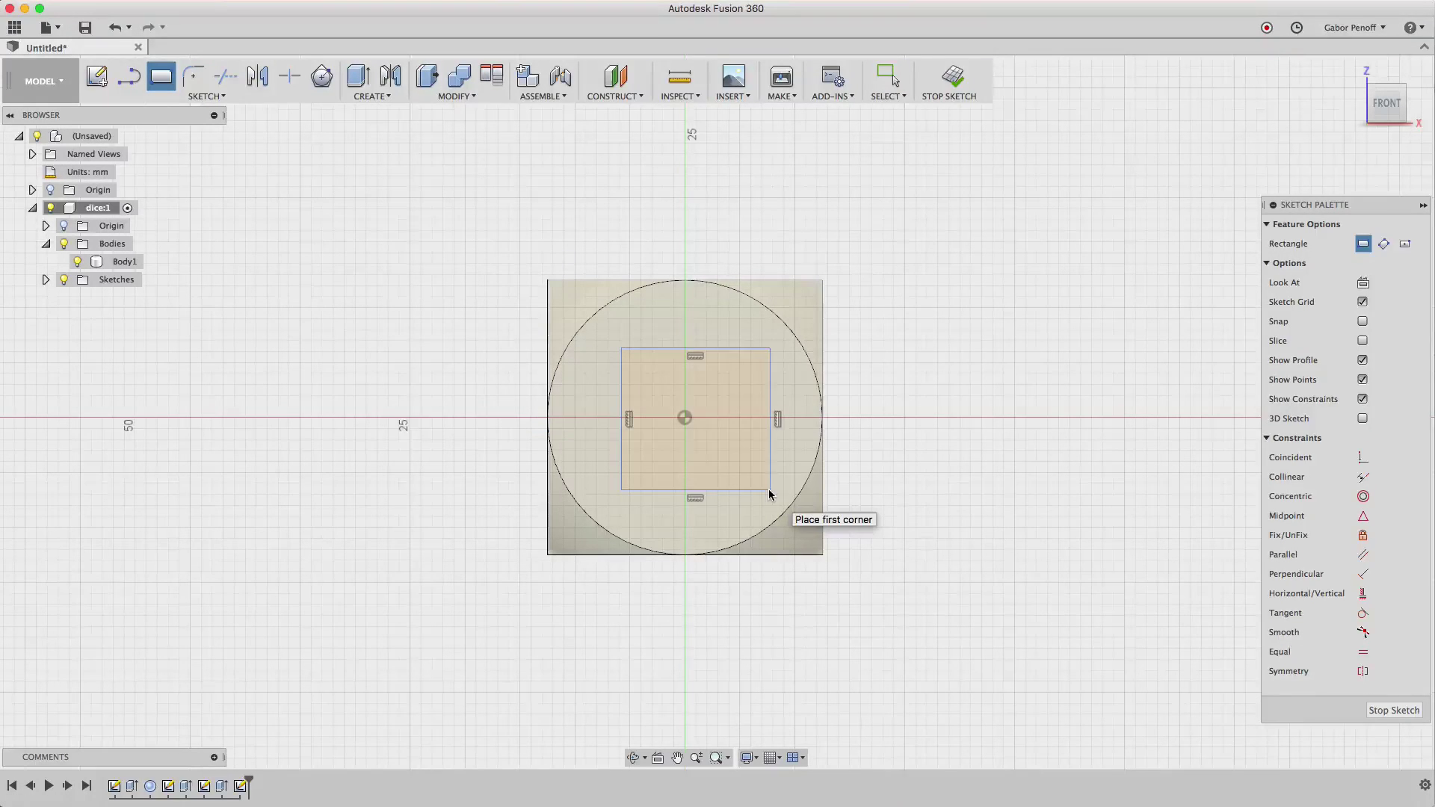
{"action": "key", "text": "Escape"}
{"action": "key", "text": "t"}
{"action": "left_click", "coordinate": [770, 349]}
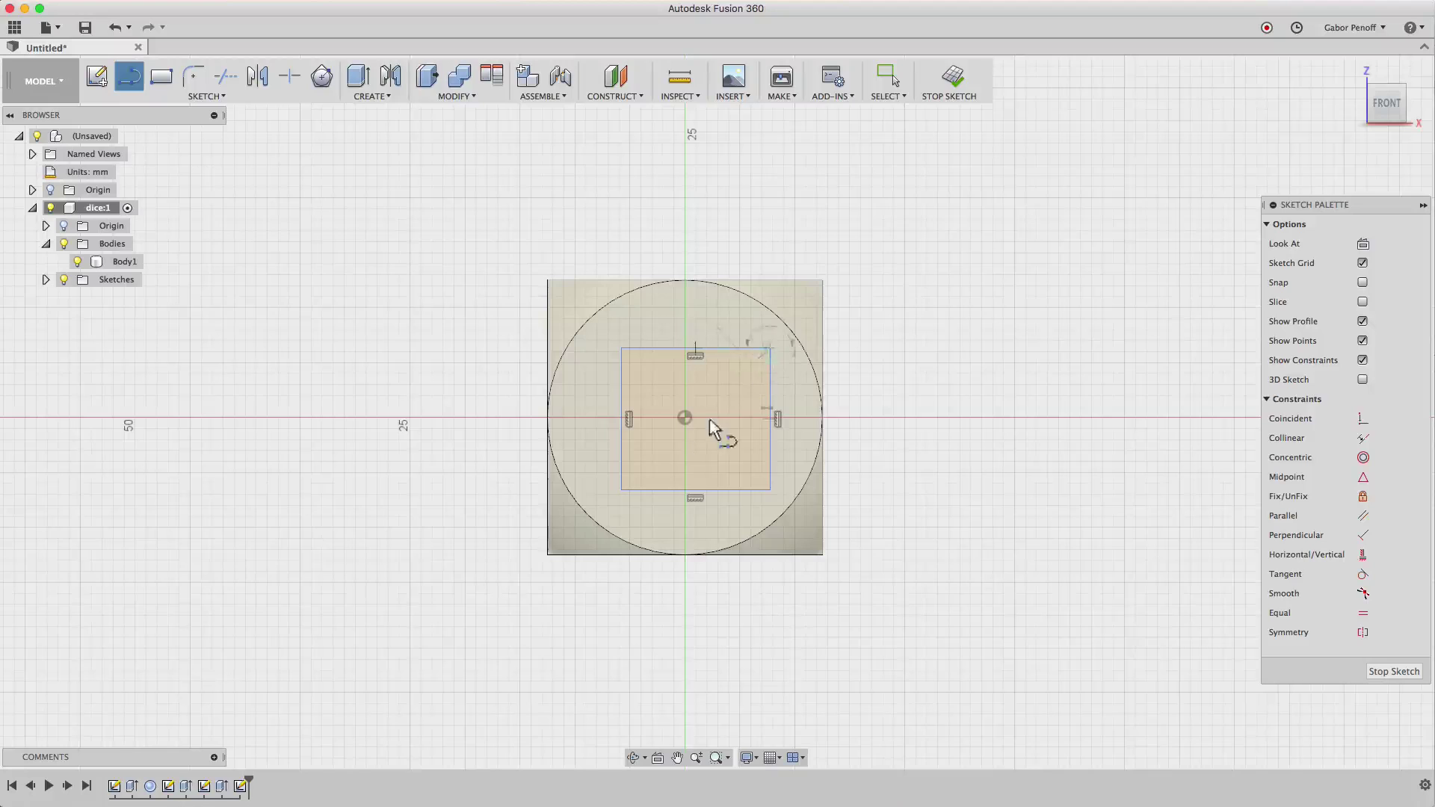
{"action": "left_click", "coordinate": [621, 490]}
{"action": "key", "text": "Escape"}
{"action": "key", "text": "Escape"}
Make the rectangle and diagonal construction lines and centre the diagonal's midpoint on the origin.
{"action": "left_click_drag", "start_coordinate": [609, 329], "coordinate": [781, 519]}
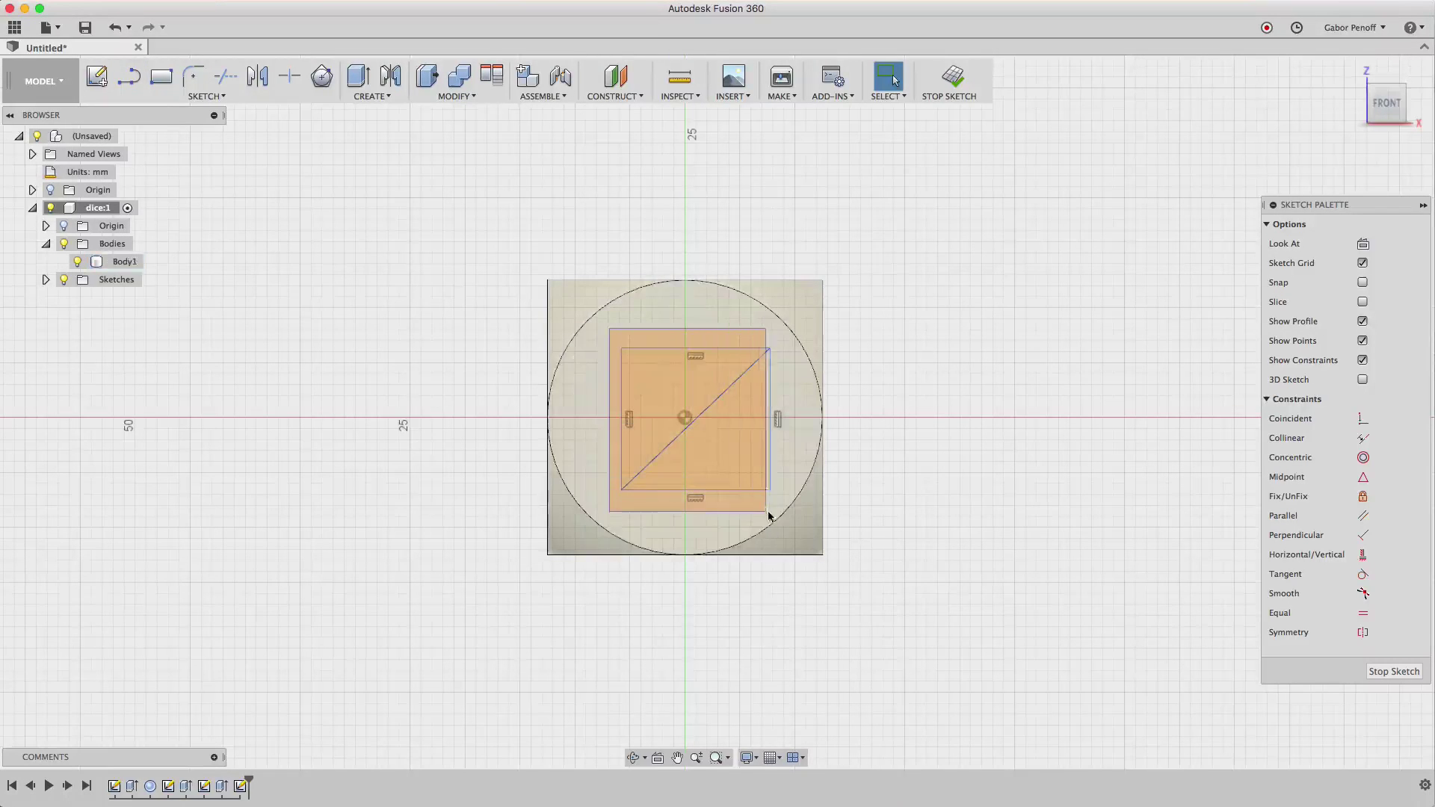
{"action": "key", "text": "x"}
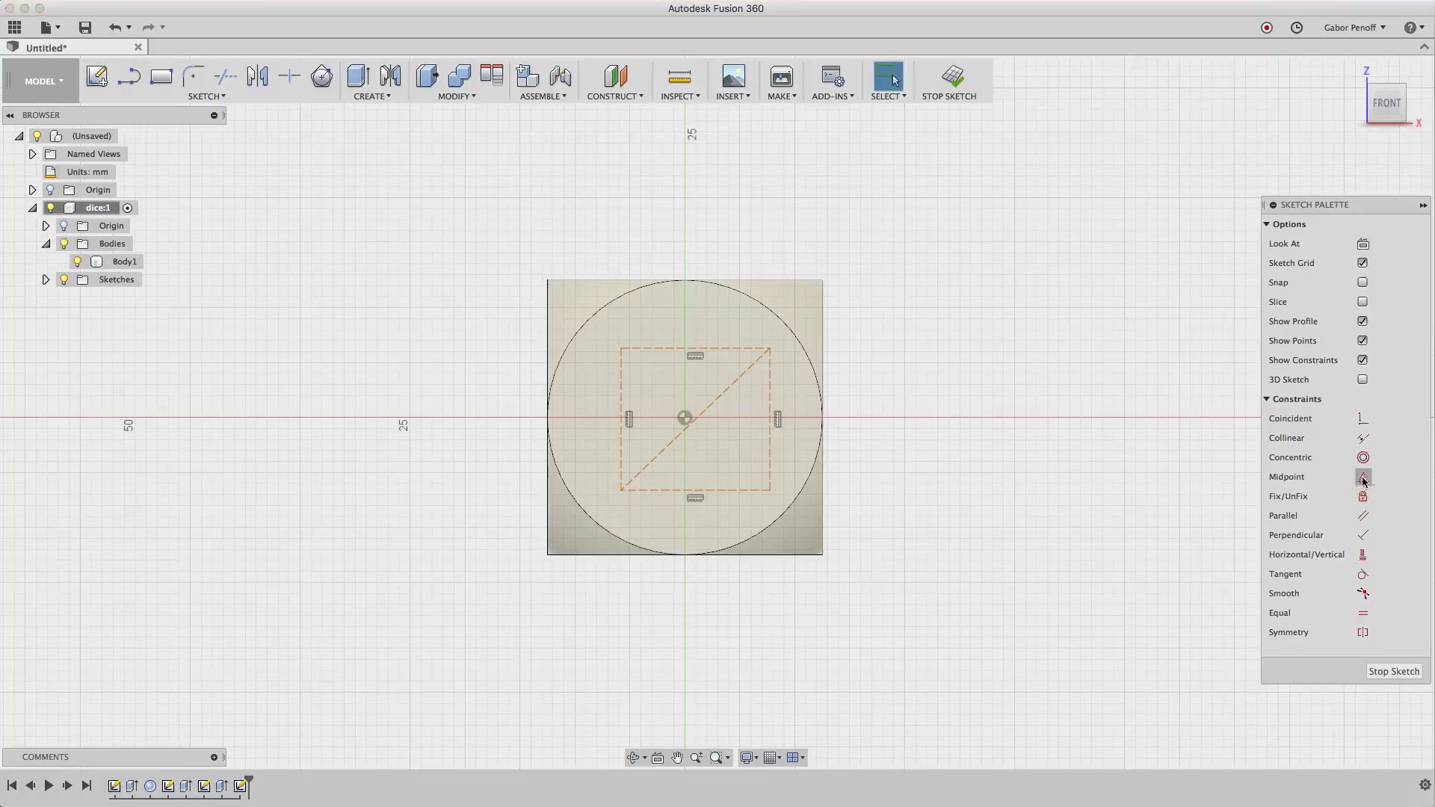
{"action": "left_click", "coordinate": [1363, 477]}
{"action": "left_click", "coordinate": [724, 393]}
{"action": "left_click", "coordinate": [683, 417]}
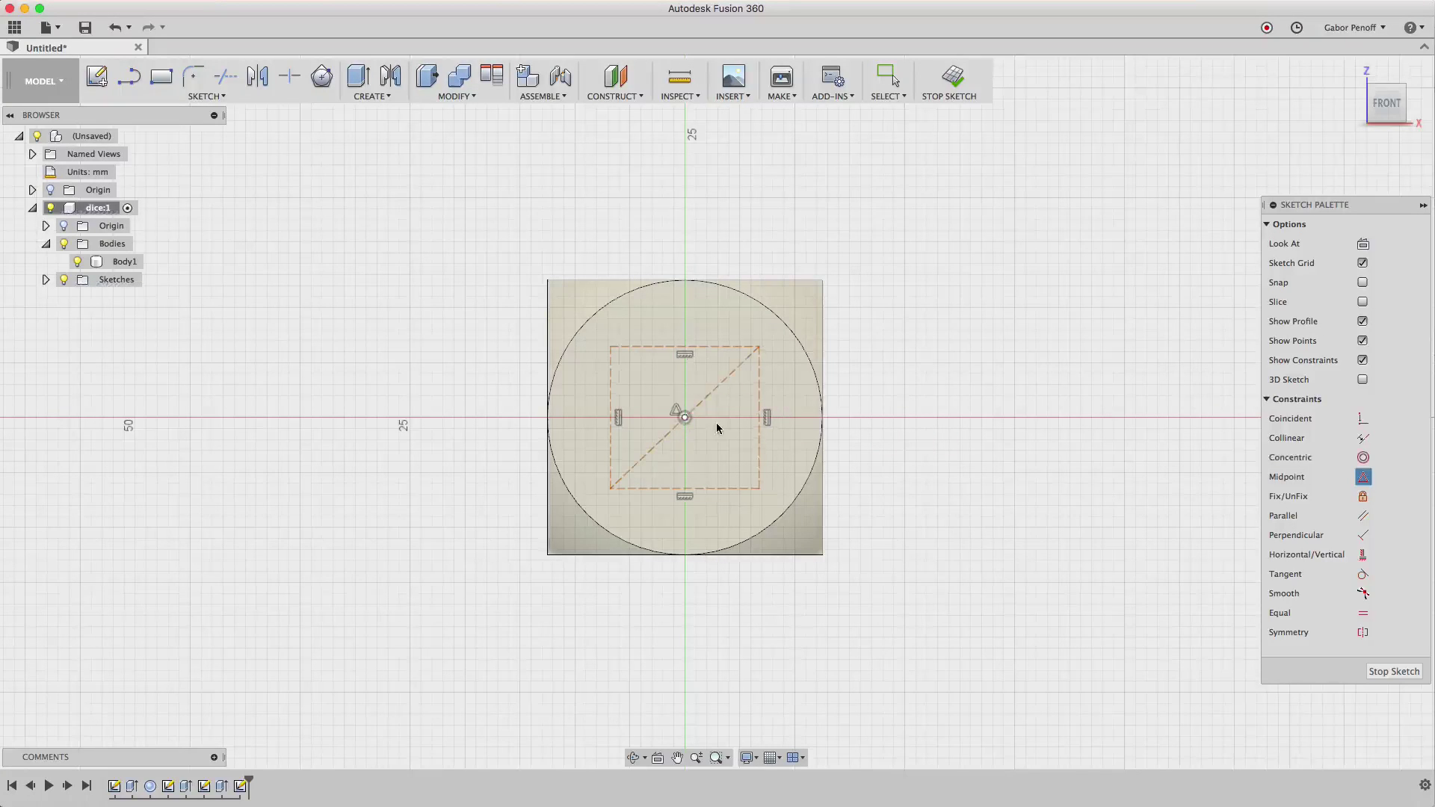
Dimension both square sides as dice_size/2, giving 12.50 each.
{"action": "key", "text": "d"}
{"action": "left_click", "coordinate": [611, 396]}
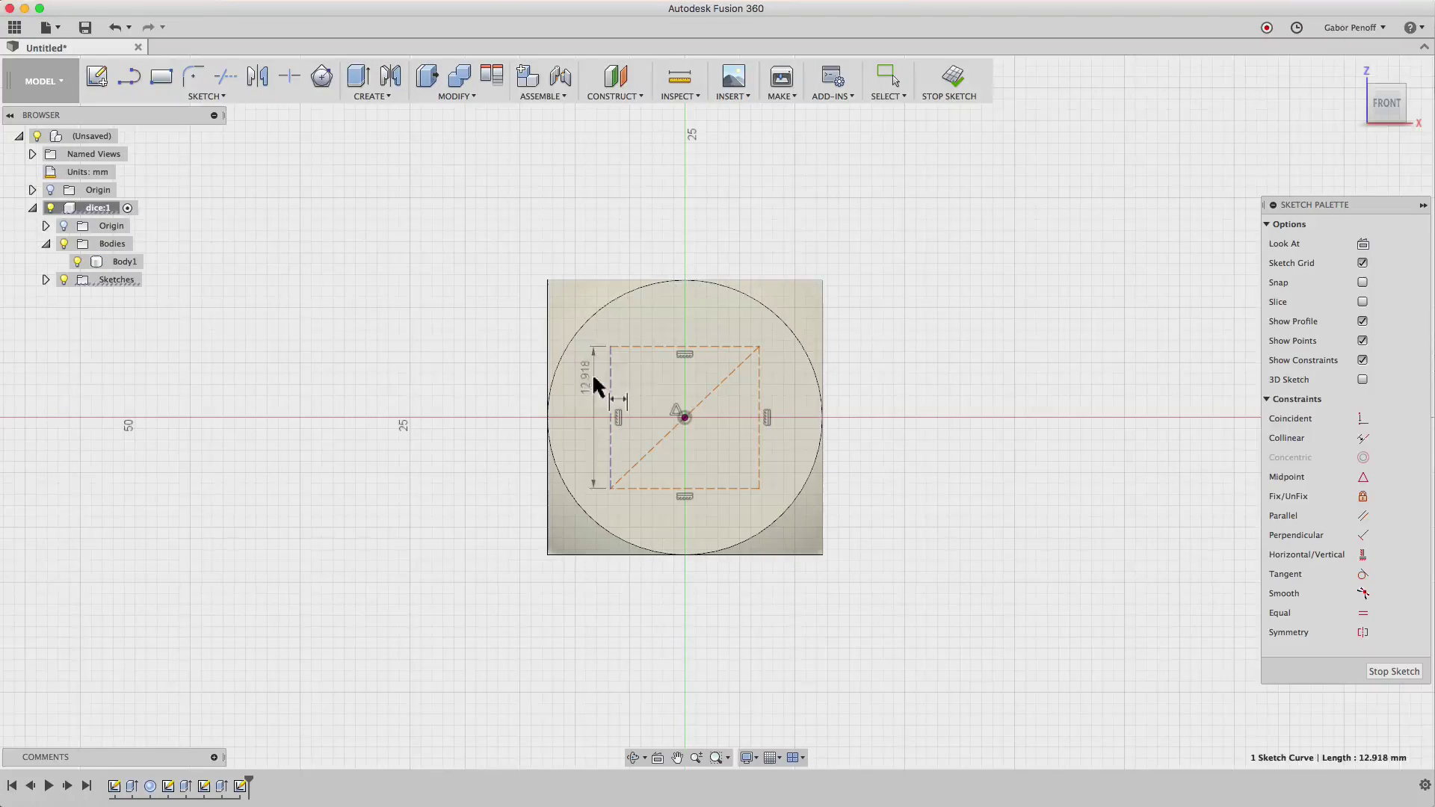
{"action": "type", "text": "dice_size/2"}
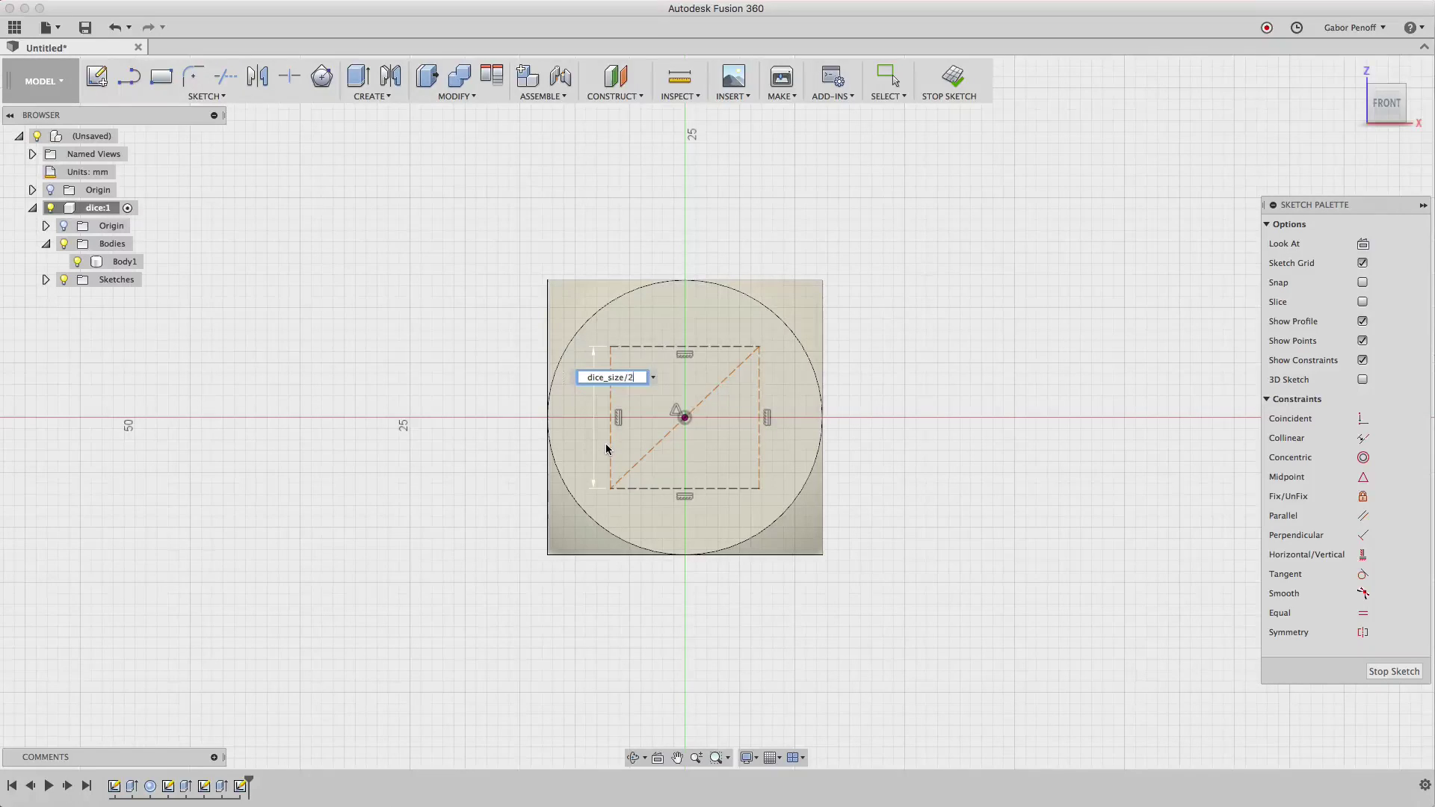
{"action": "key", "text": "Return"}
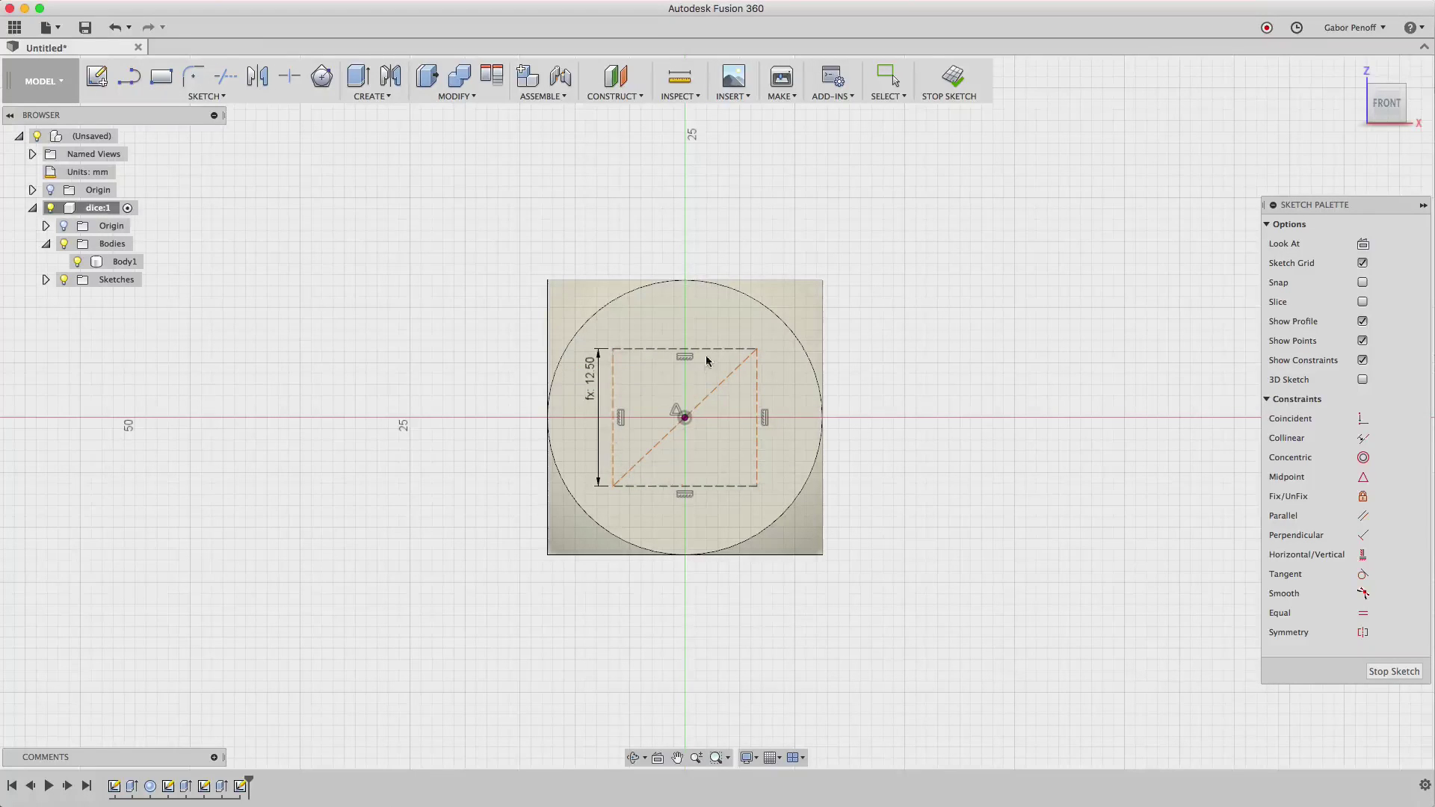
{"action": "left_click", "coordinate": [675, 352]}
{"action": "type", "text": "dice_size/2"}
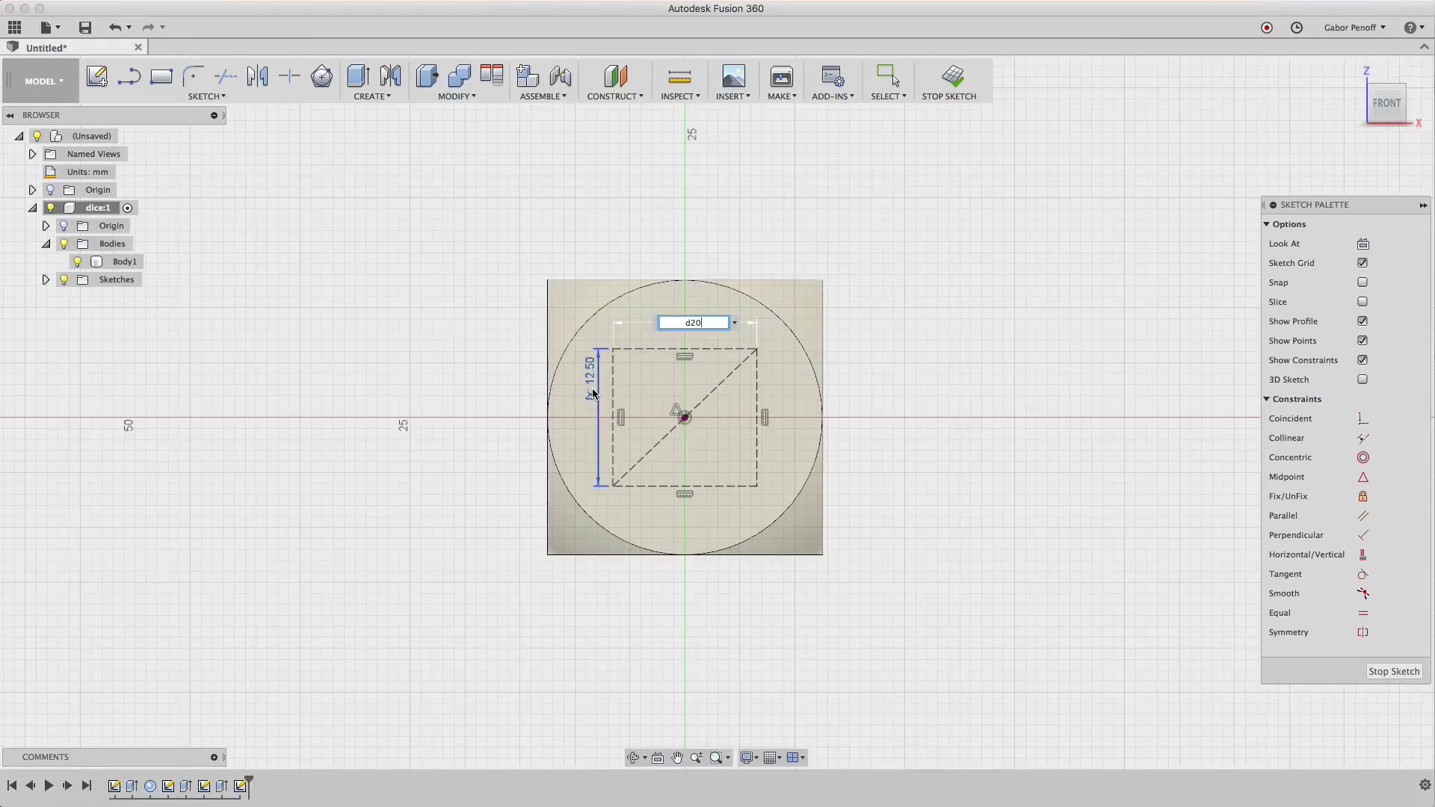
{"action": "key", "text": "Return"}
{"action": "left_click_drag", "start_coordinate": [594, 418], "coordinate": [599, 432]}
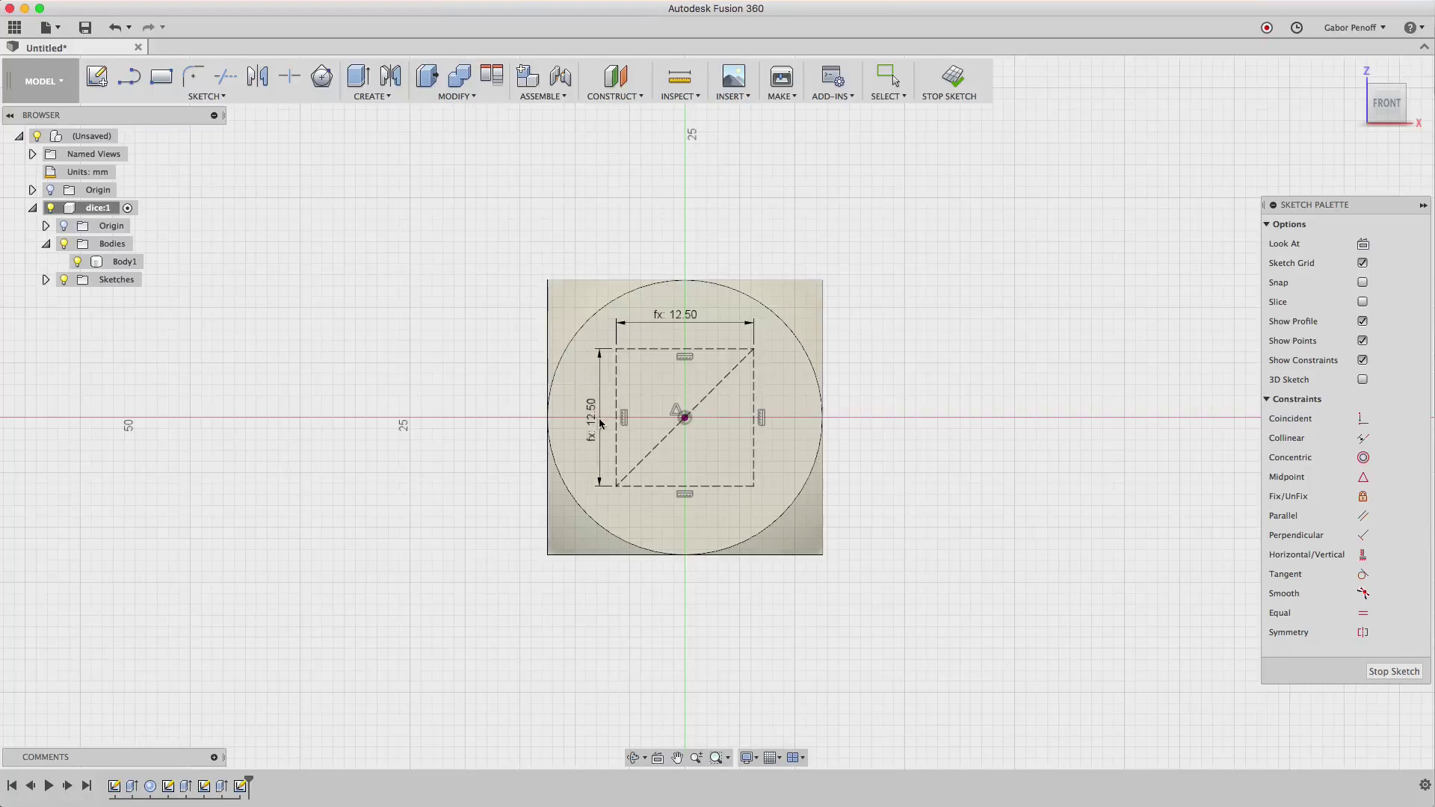
Draw a dot_size circle on the square's bottom-left corner.
{"action": "key", "text": "c"}
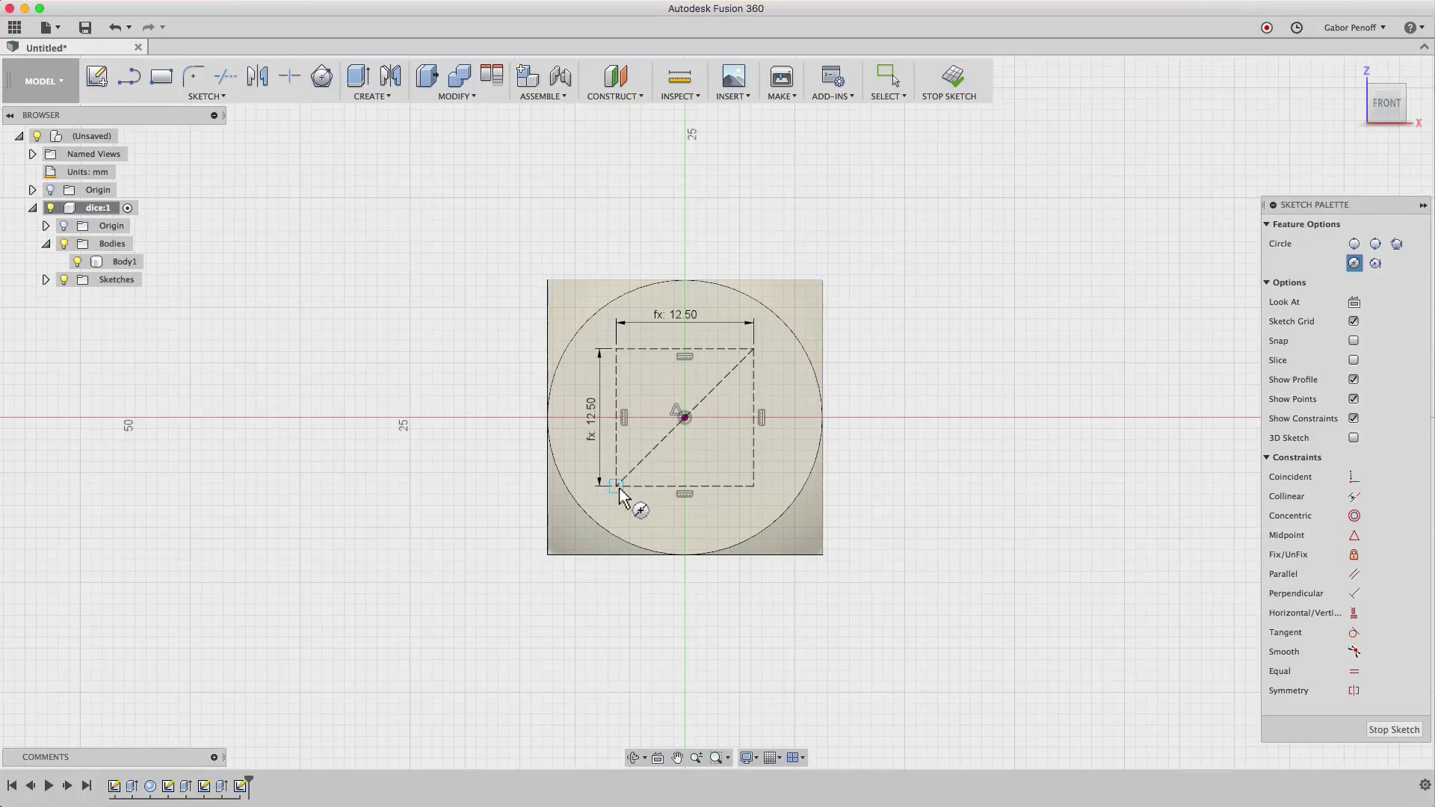
{"action": "left_click", "coordinate": [617, 485]}
{"action": "type", "text": "do"}
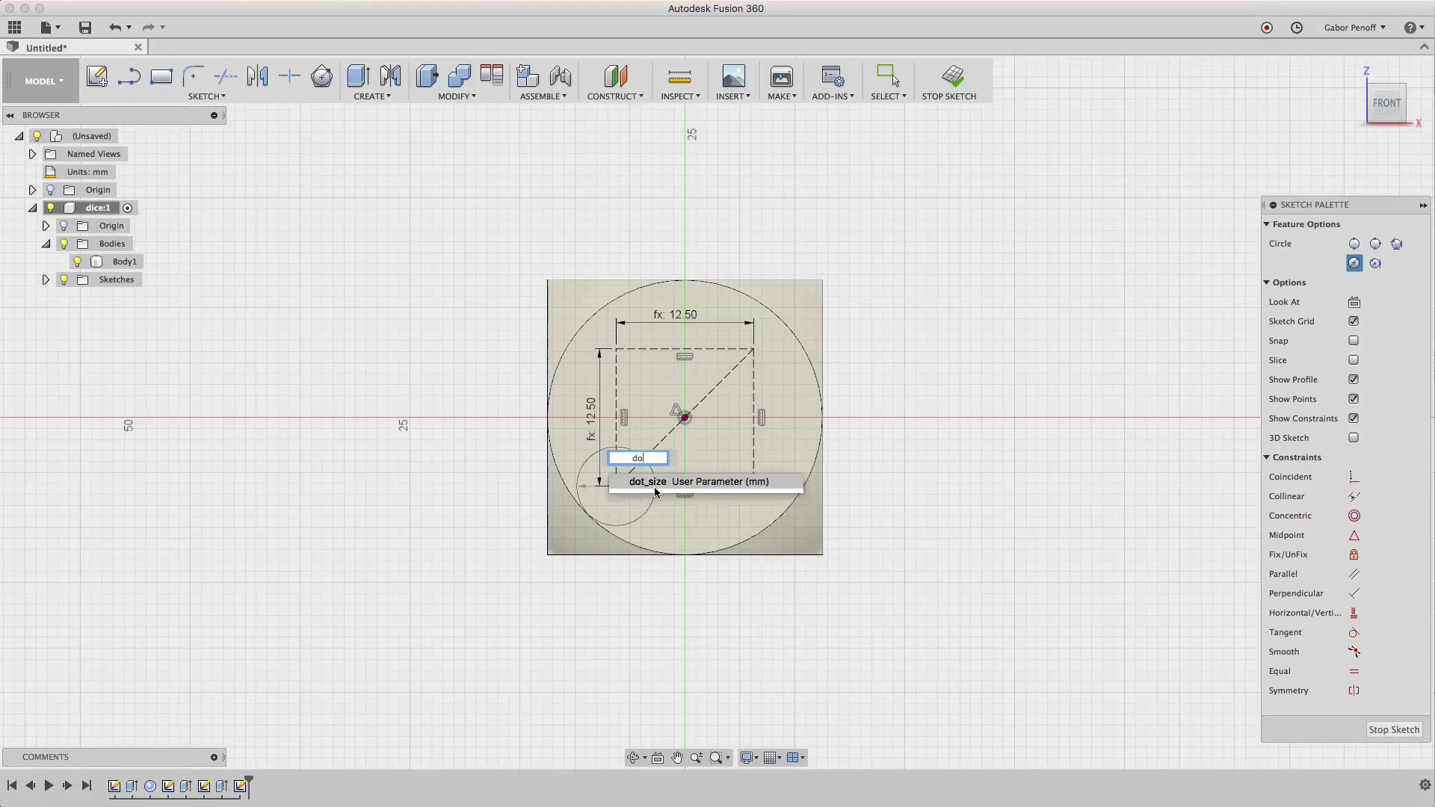
{"action": "key", "text": "Tab"}
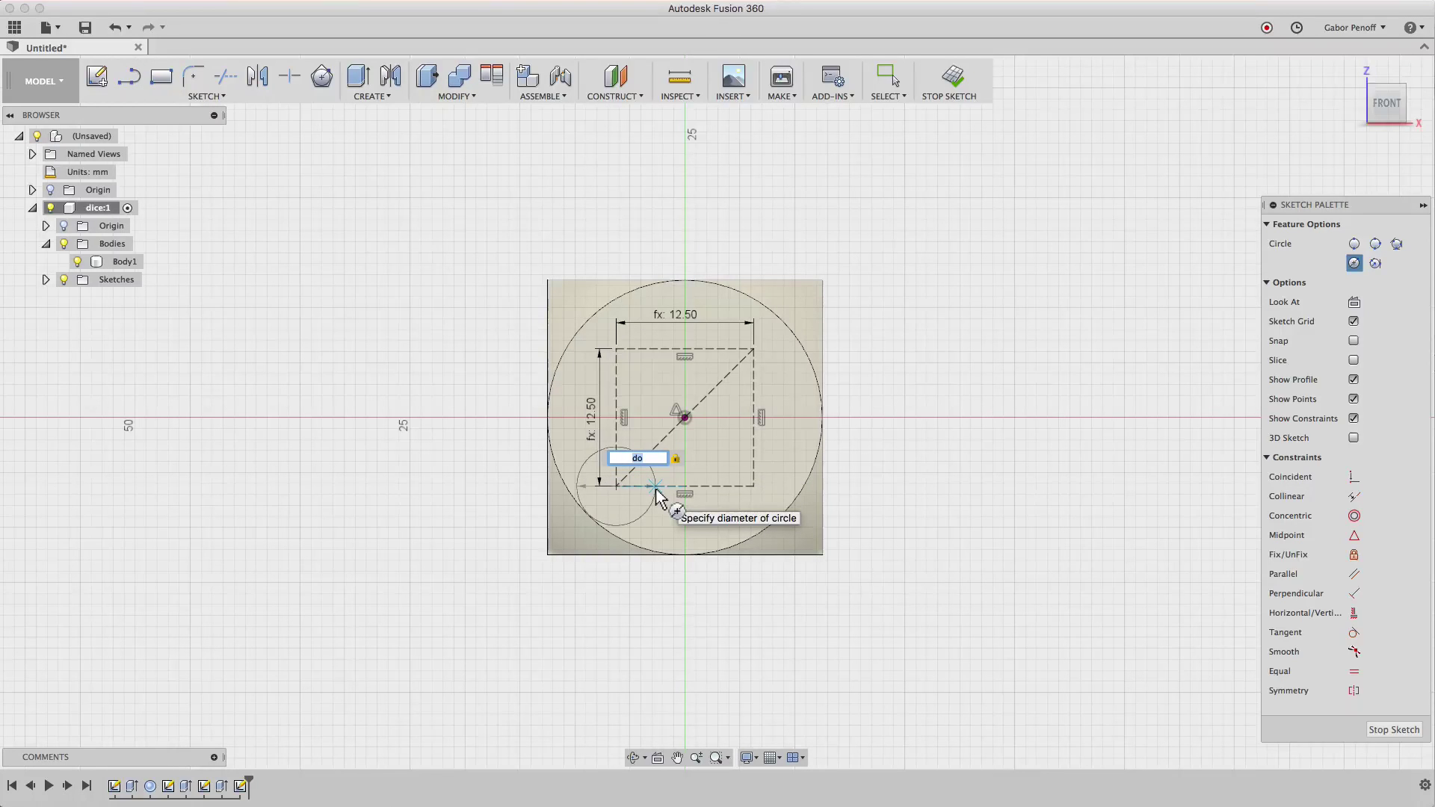
{"action": "key", "text": "Right"}
{"action": "left_click", "coordinate": [655, 482]}
{"action": "key", "text": "Return"}
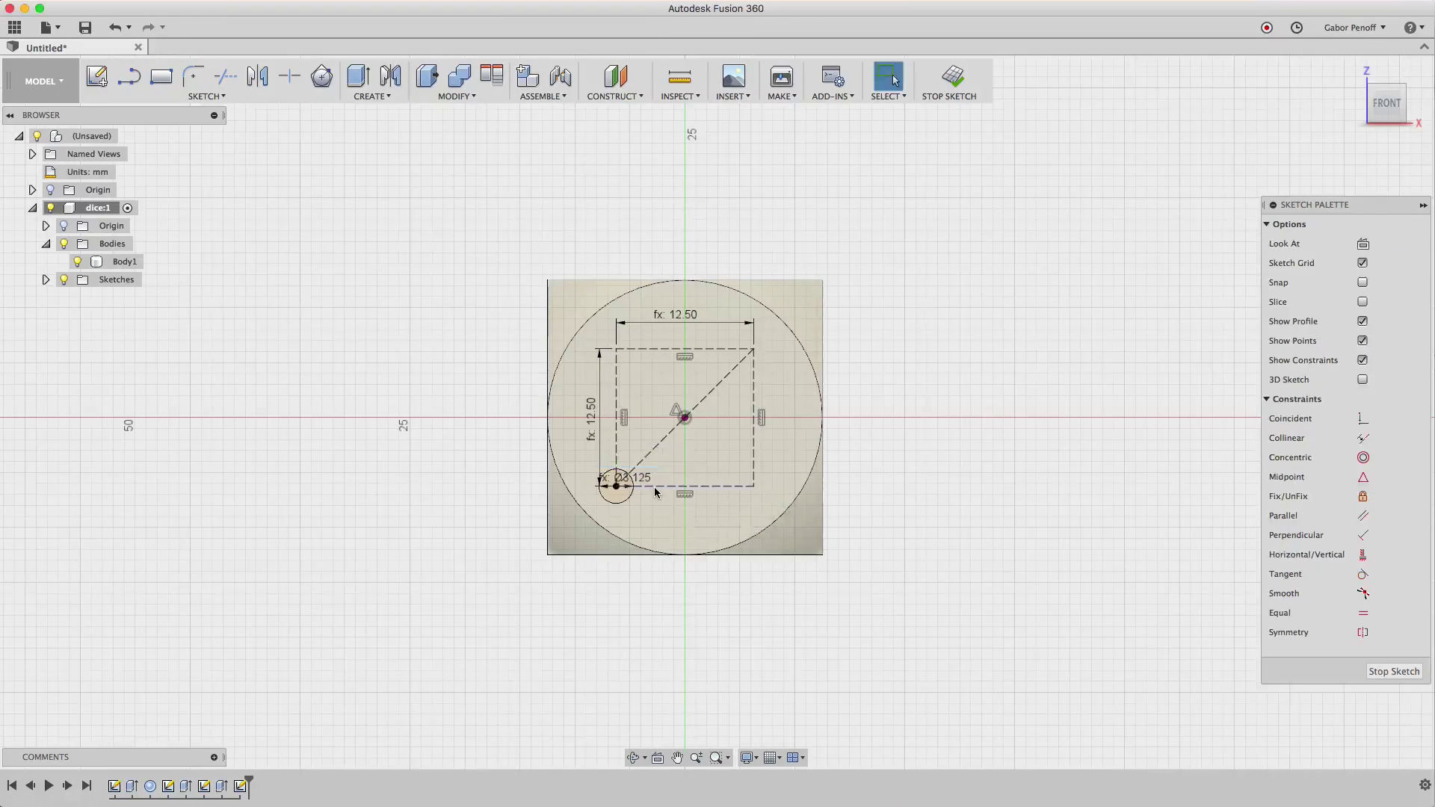
{"action": "left_click", "coordinate": [632, 502]}
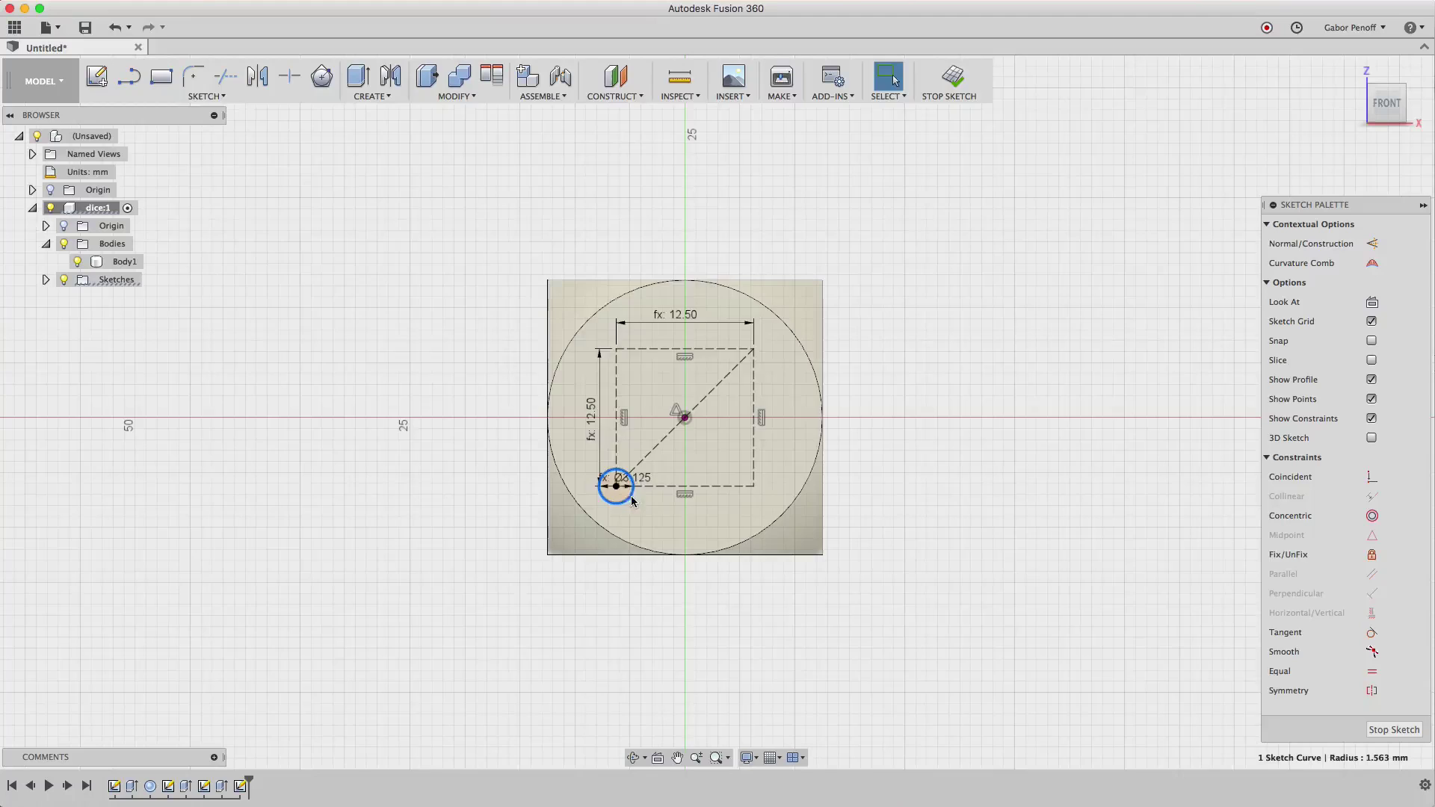
Rectangular-pattern the corner circle with vertical spacing of dice_size/2.
{"action": "left_click", "coordinate": [209, 95]}
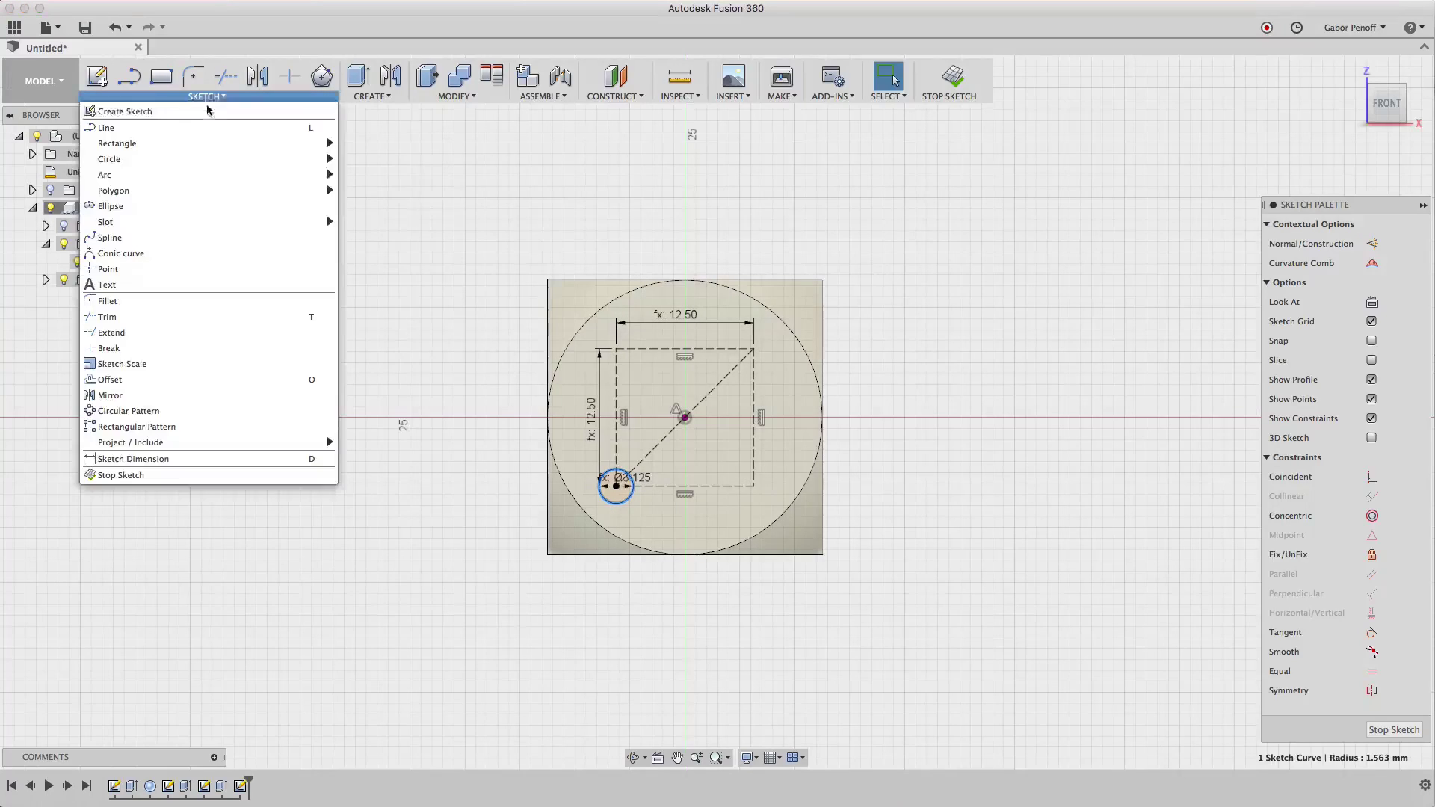
{"action": "left_click", "coordinate": [137, 427]}
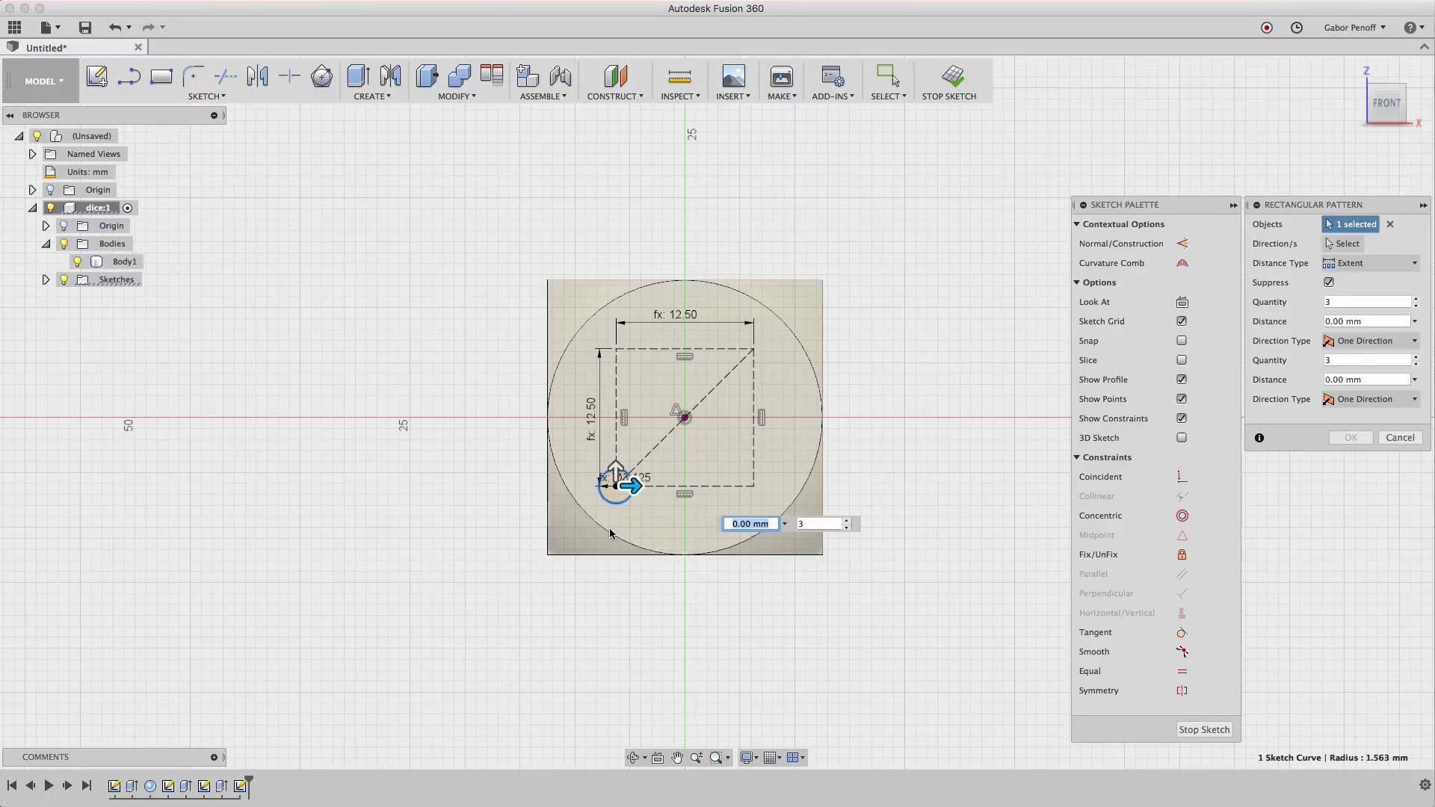
{"action": "type", "text": "dice_size"}
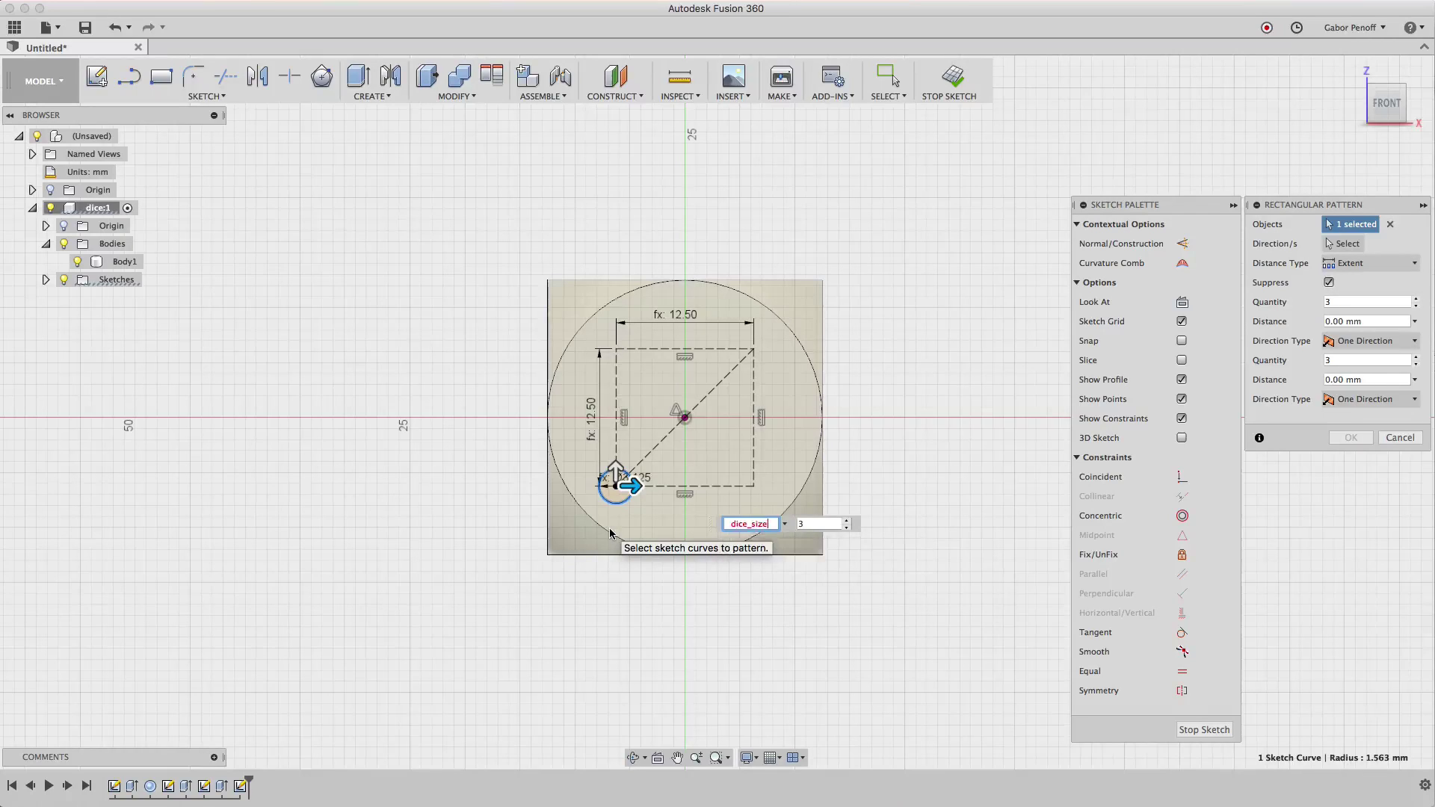
{"action": "key", "text": "Tab"}
{"action": "type", "text": "2"}
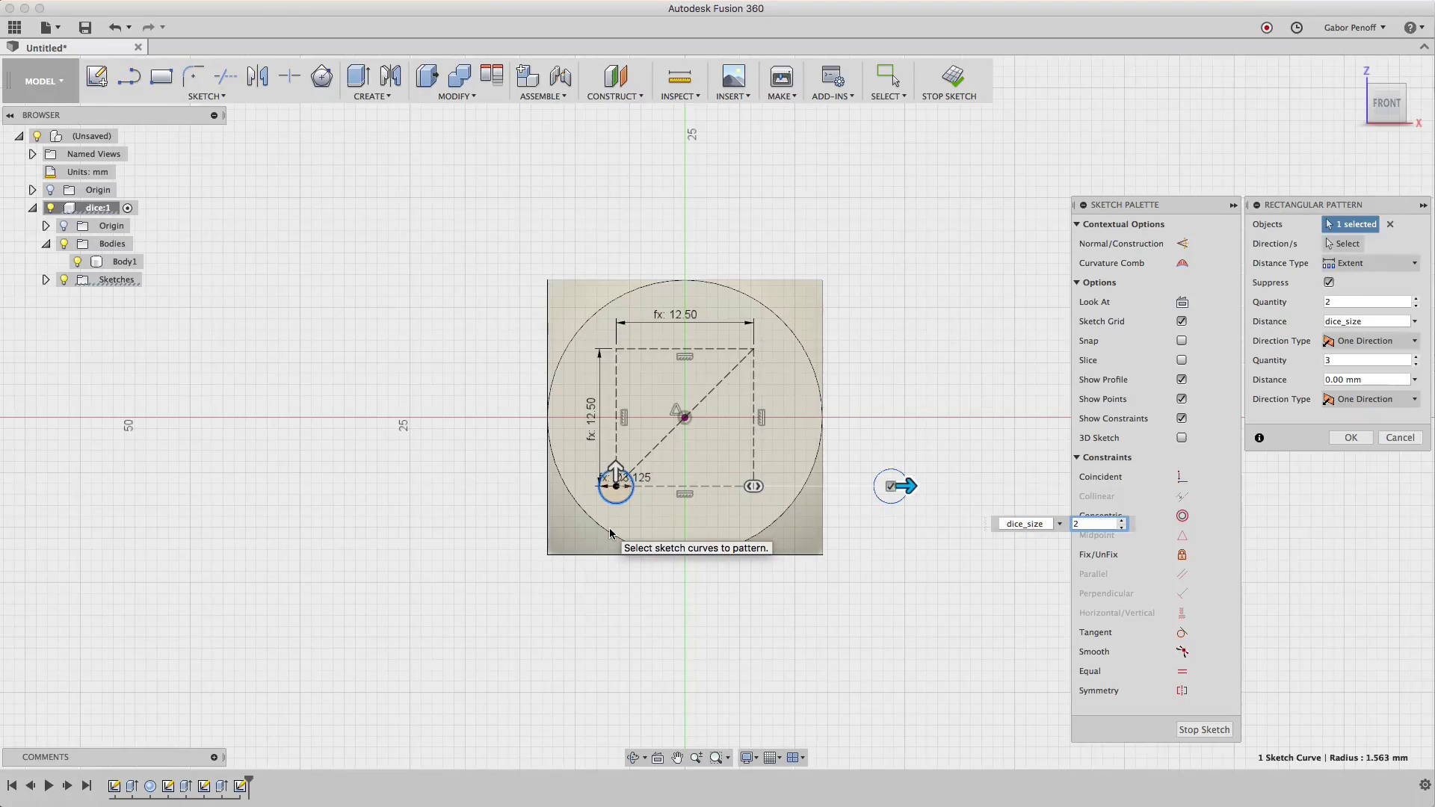
{"action": "left_click", "coordinate": [618, 471]}
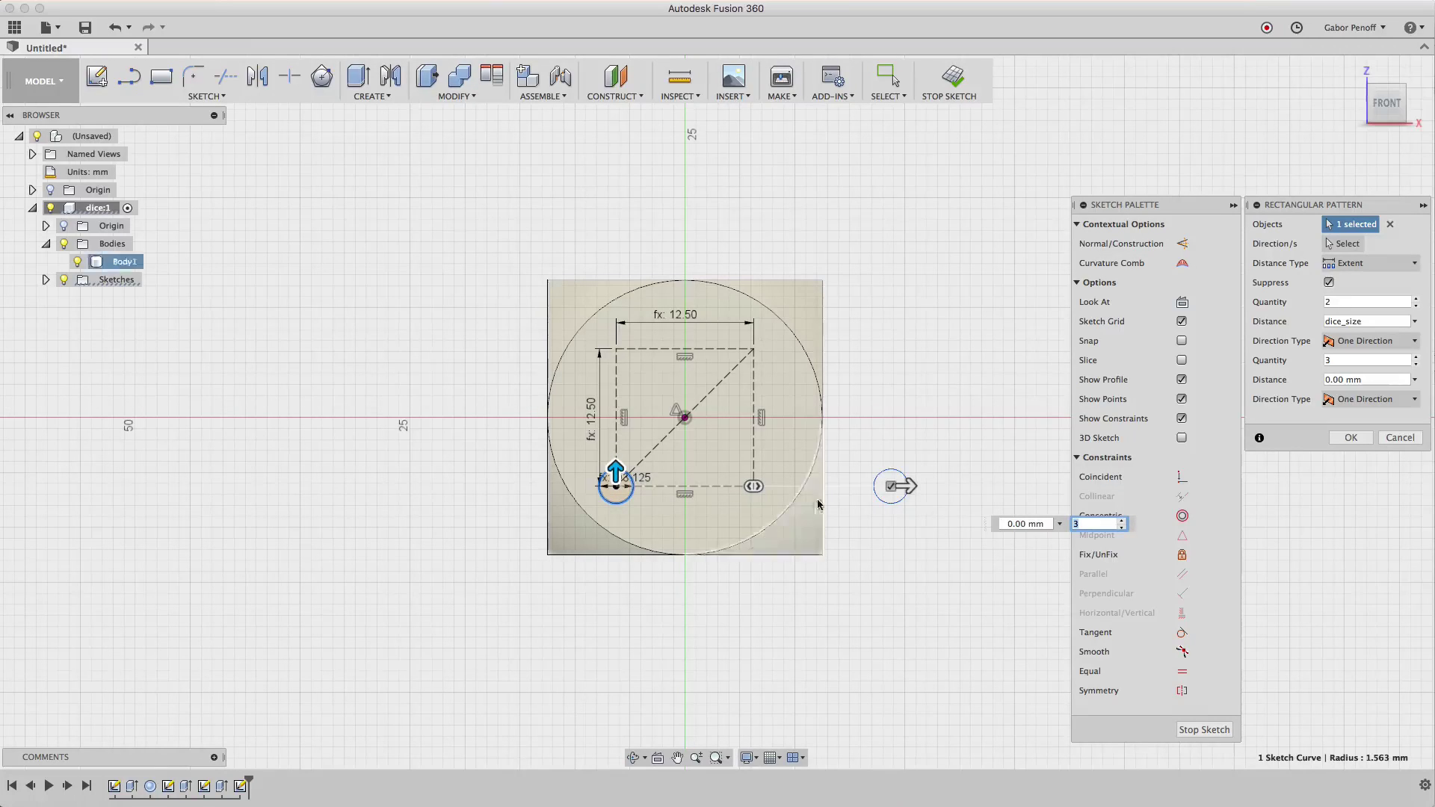
{"action": "left_click", "coordinate": [1030, 524]}
{"action": "type", "text": "di"}
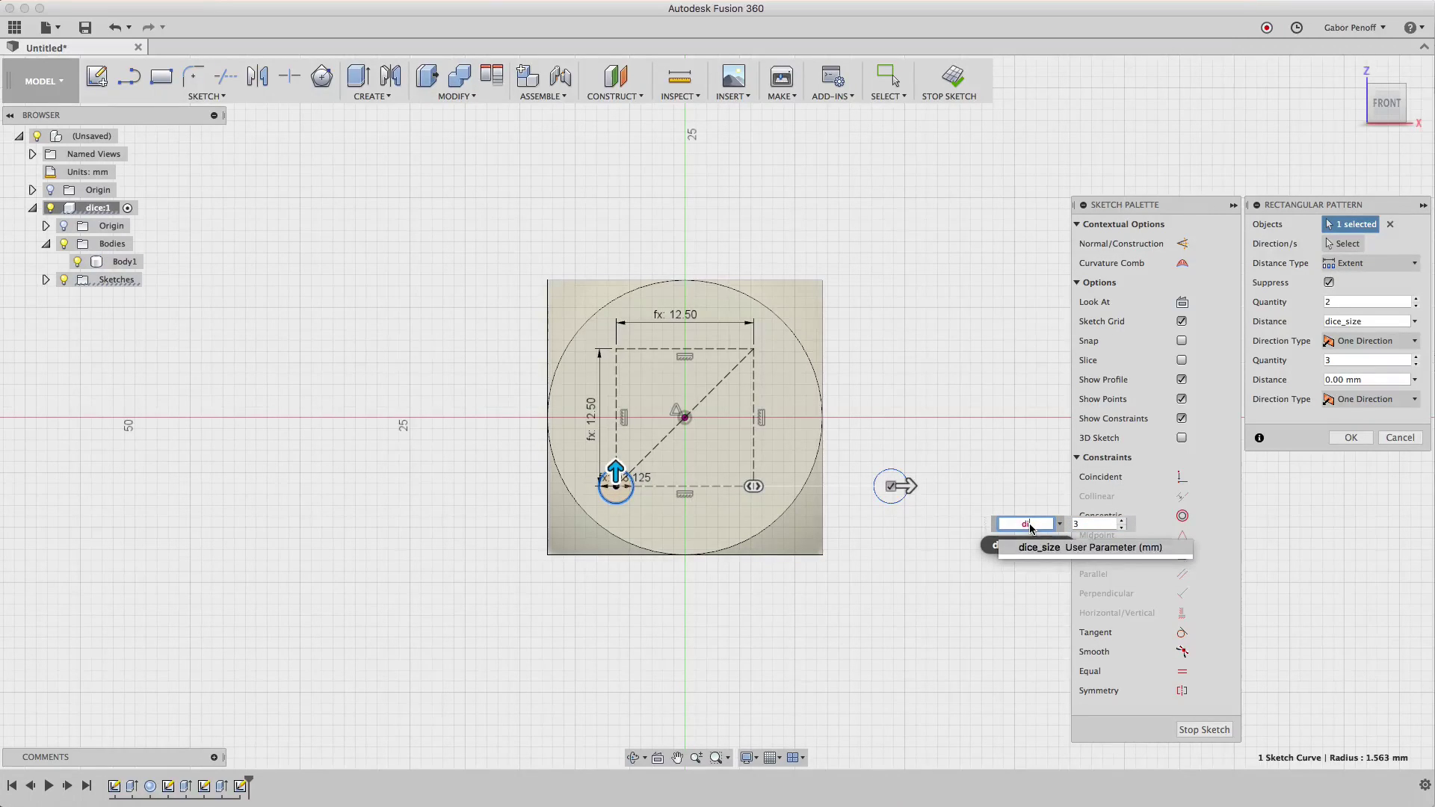
{"action": "key", "text": "Return"}
{"action": "key", "text": "Tab"}
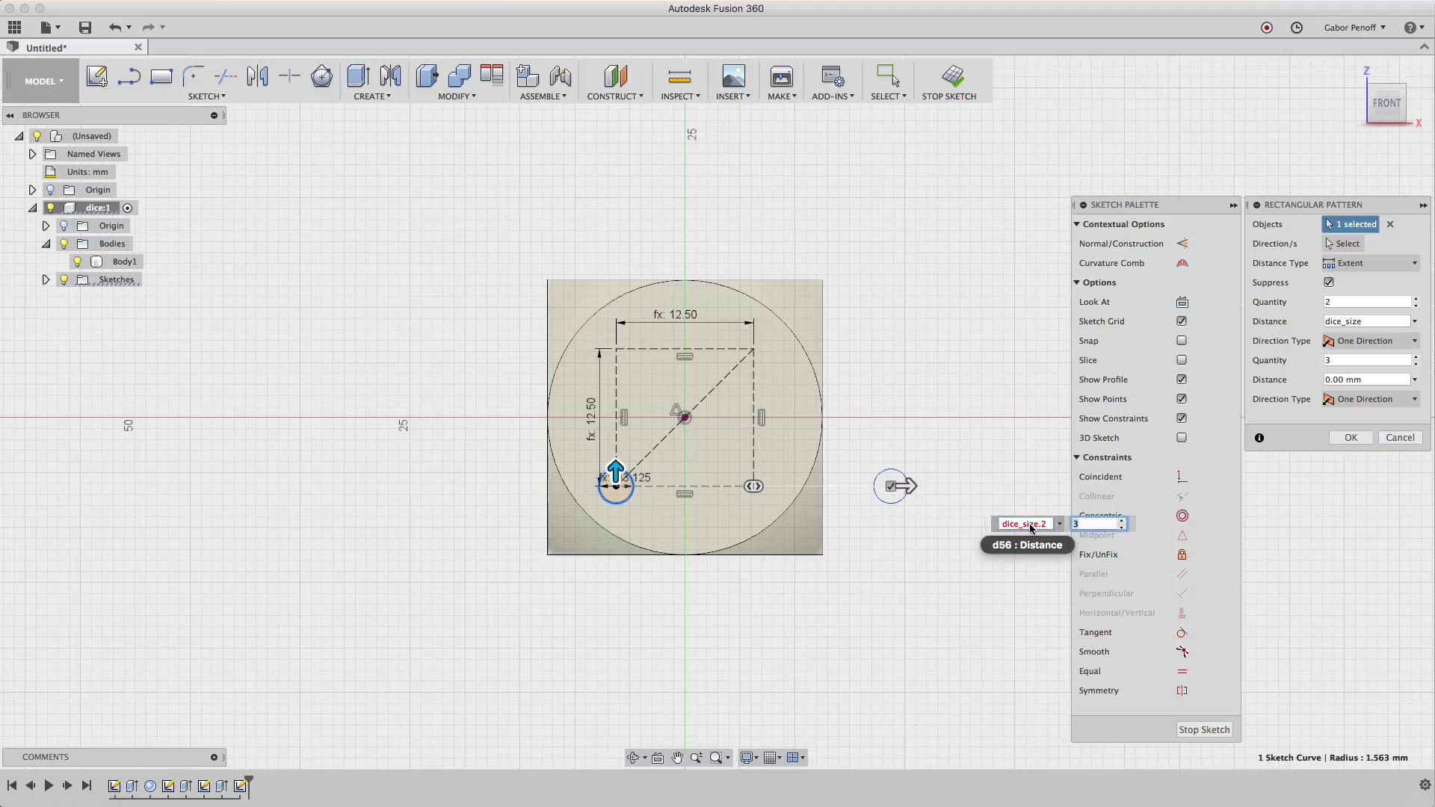
{"action": "key", "text": "Tab"}
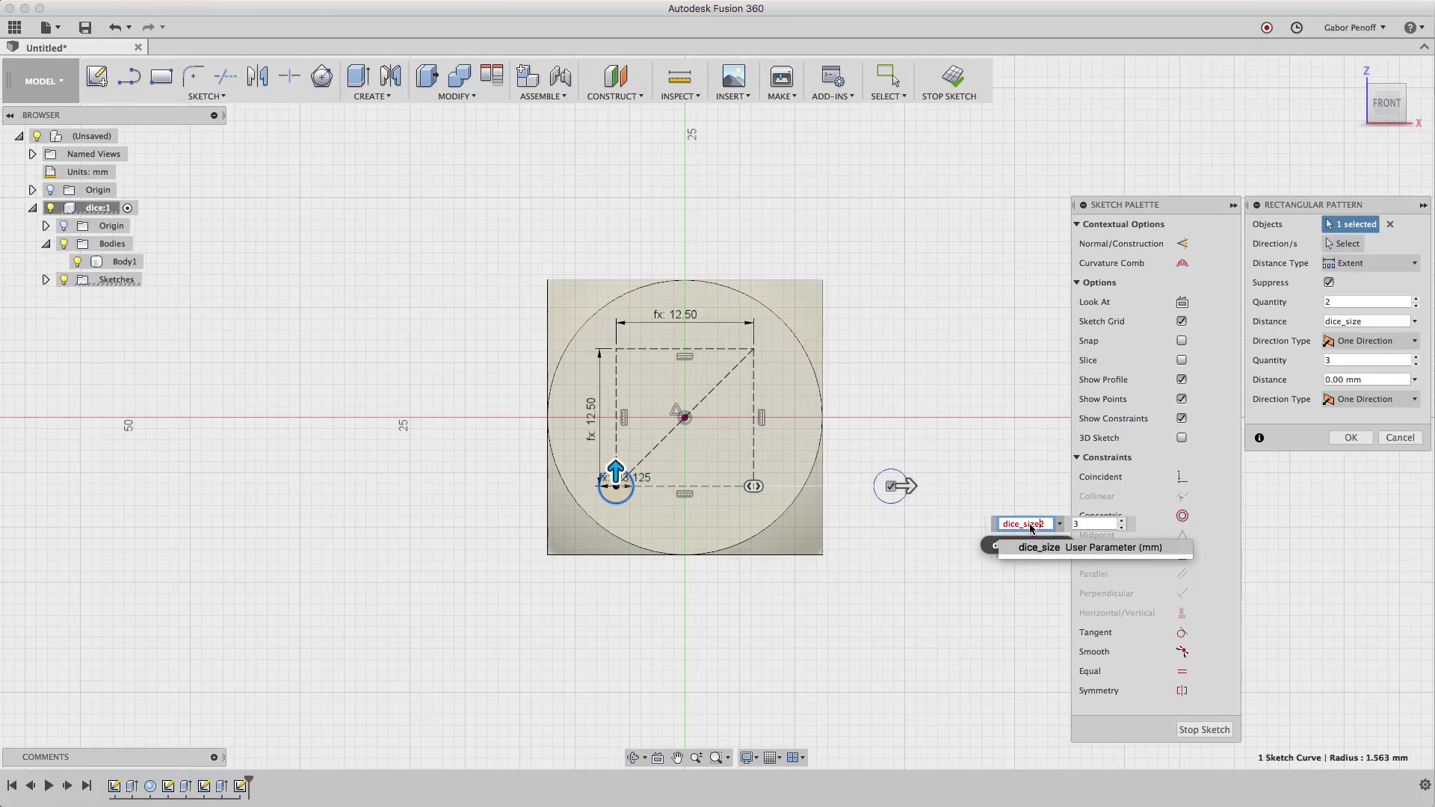
{"action": "key", "text": "Return"}
{"action": "type", "text": "2"}
{"action": "key", "text": "Return"}
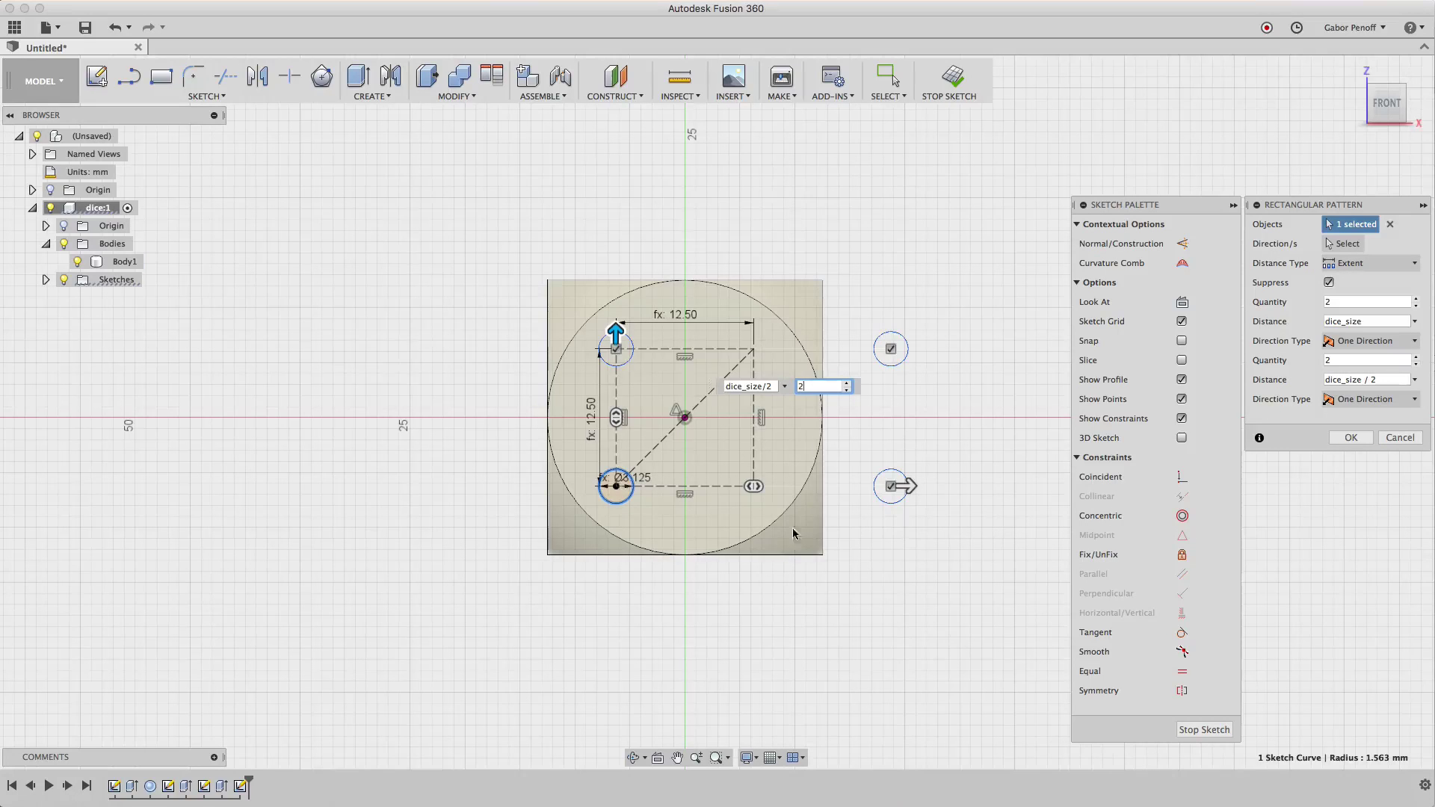
Set the horizontal spacing so the pattern fills all four corners.
{"action": "left_click", "coordinate": [906, 487]}
{"action": "left_click", "coordinate": [777, 387]}
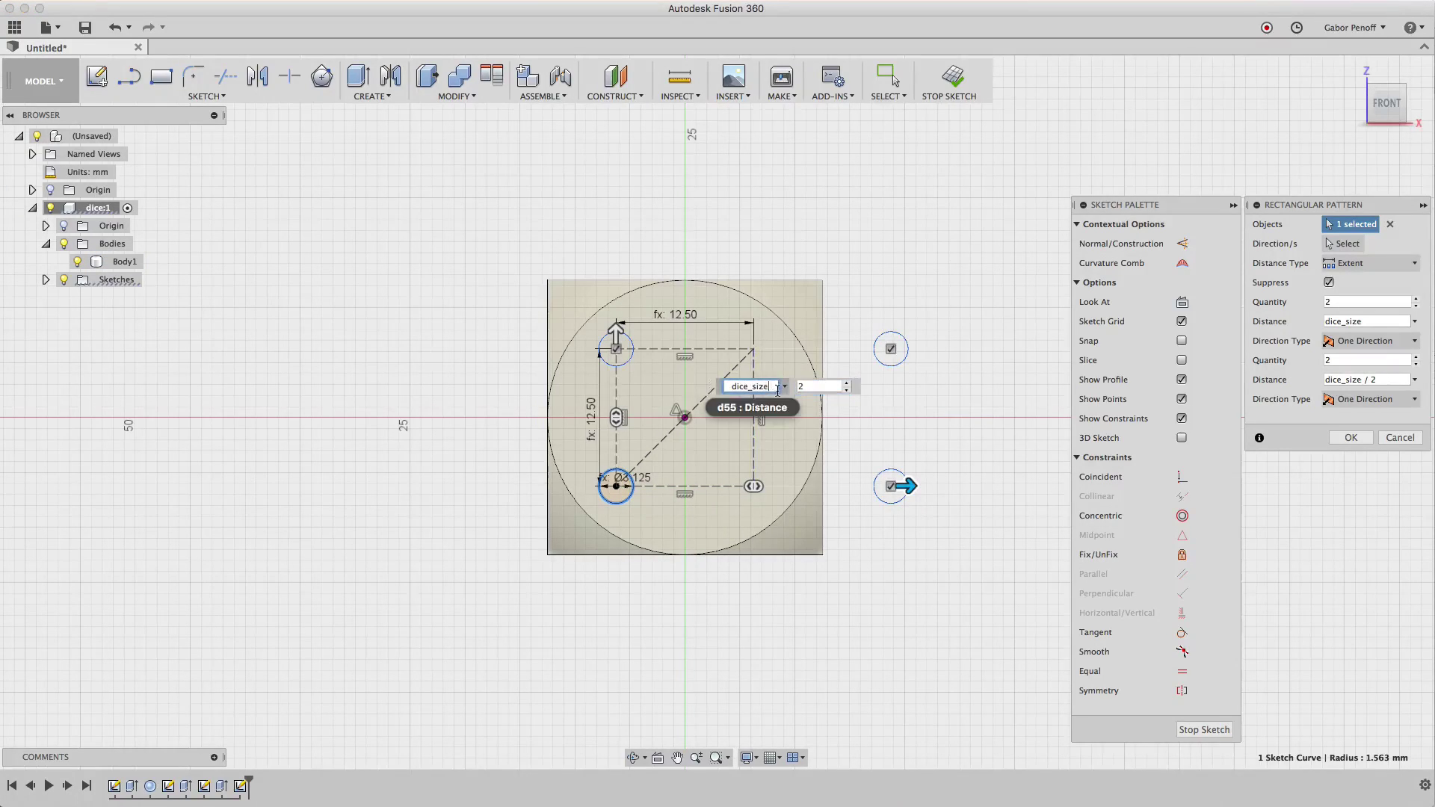
{"action": "key", "text": "Tab"}
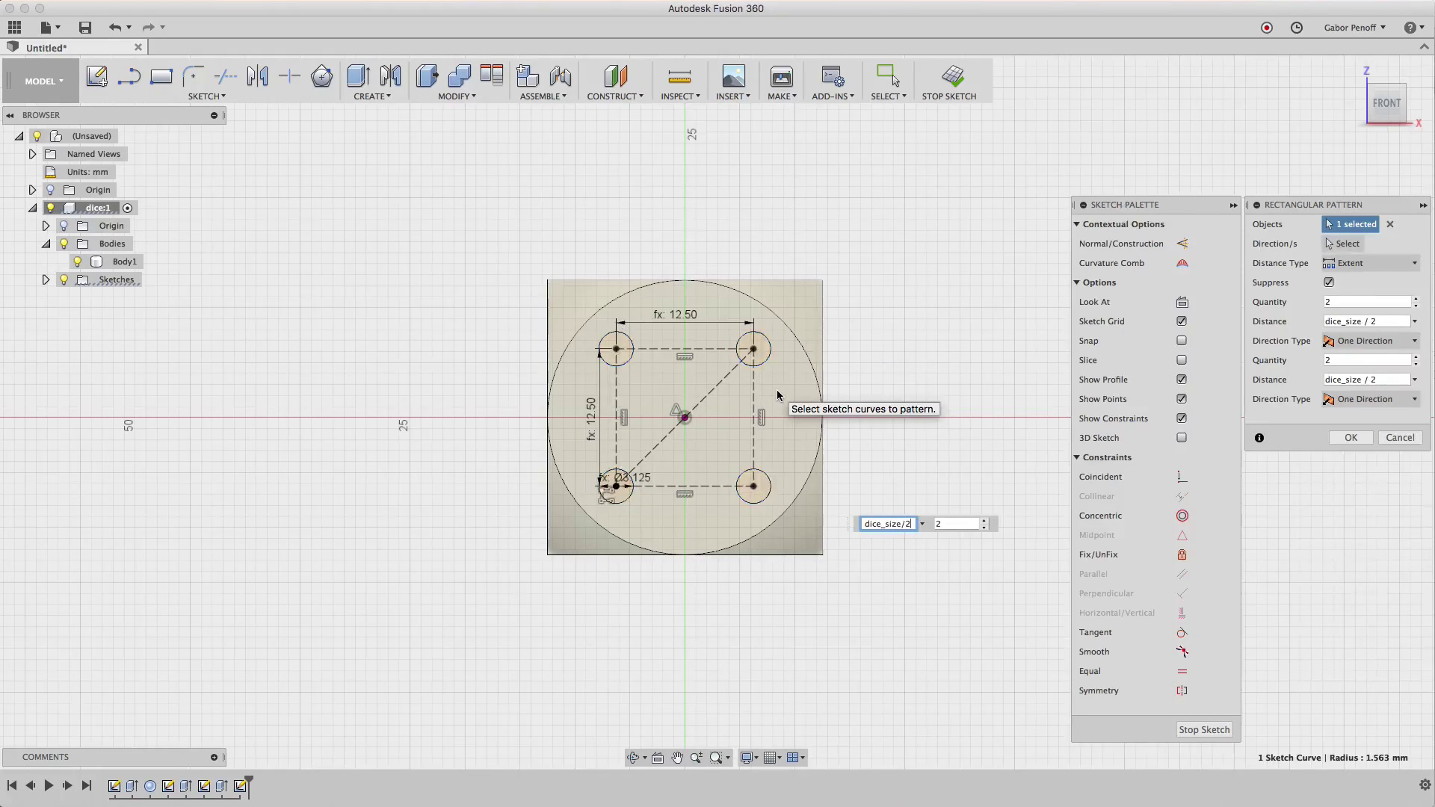
{"action": "key", "text": "Return"}
Add a dot_size circle at the origin and finish the sketch.
{"action": "left_click", "coordinate": [685, 417]}
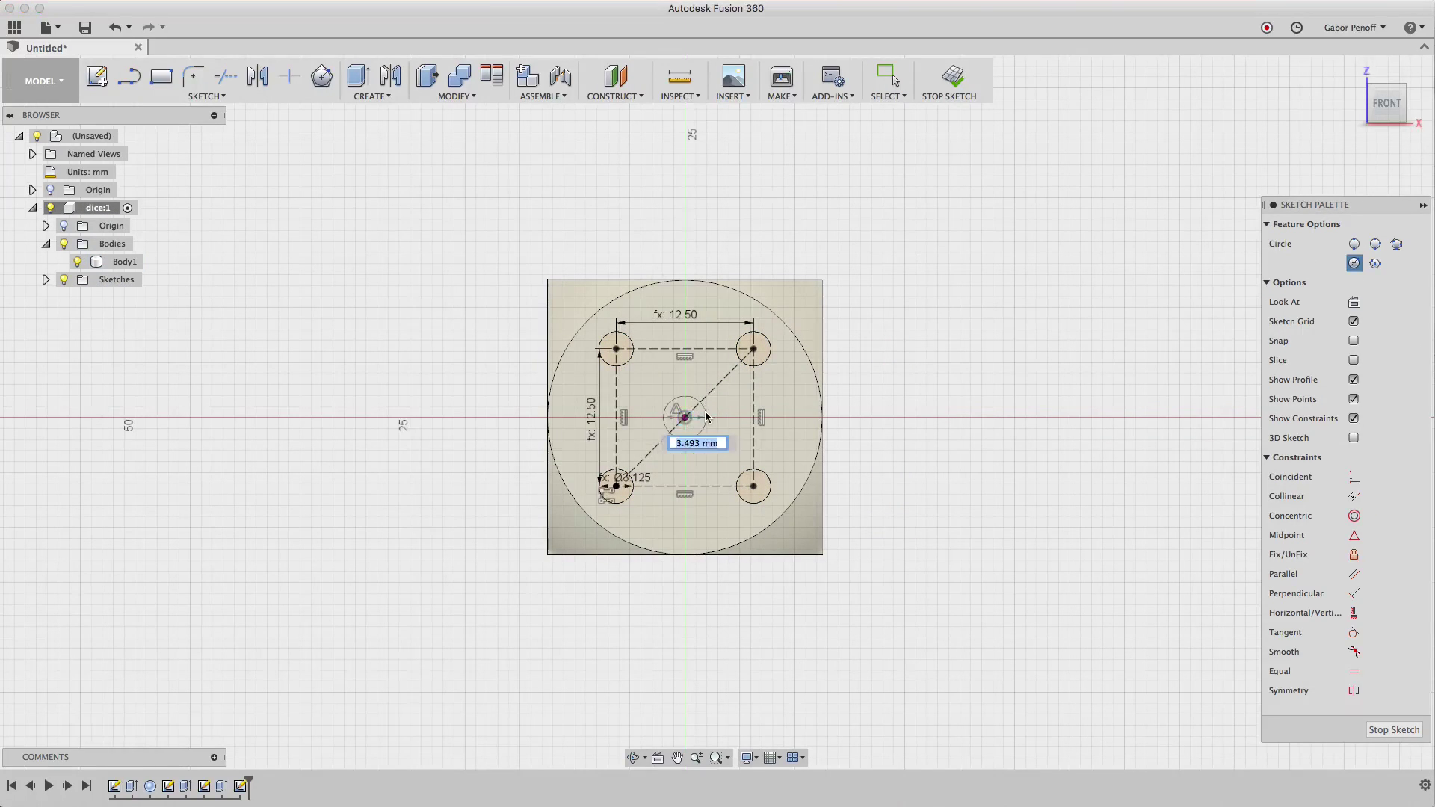
{"action": "type", "text": "do"}
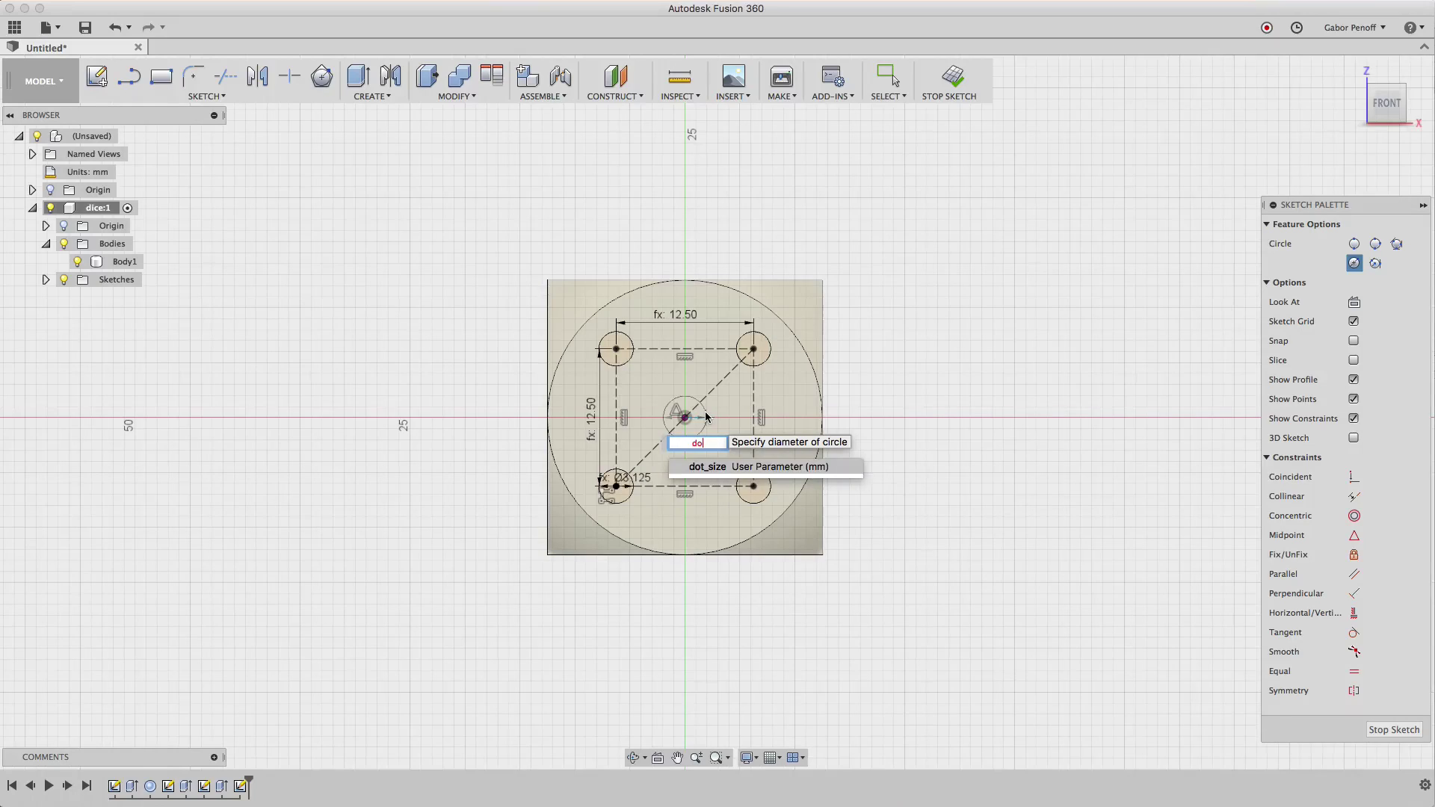
{"action": "key", "text": "Return"}
{"action": "key", "text": "Return"}
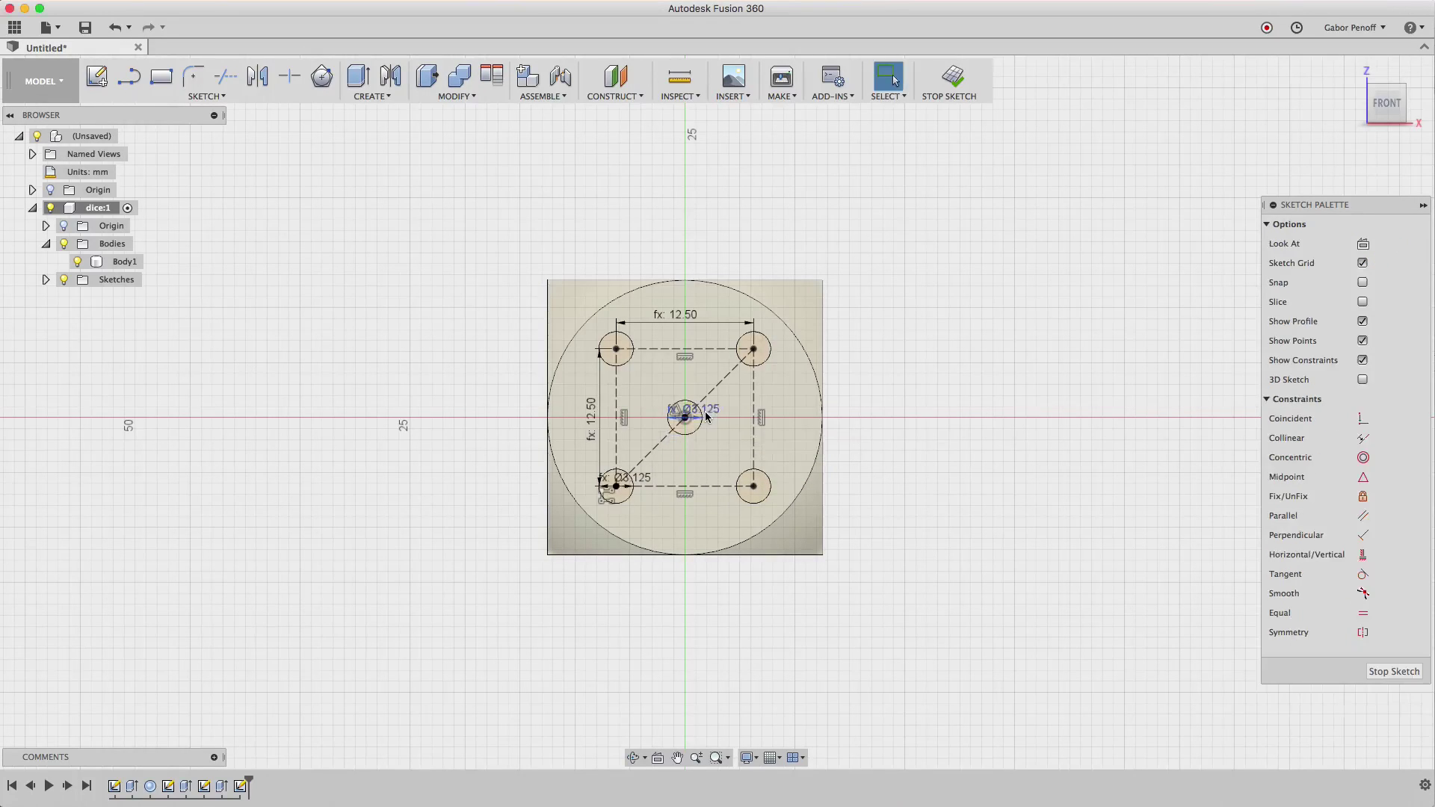
{"action": "left_click", "coordinate": [950, 77]}
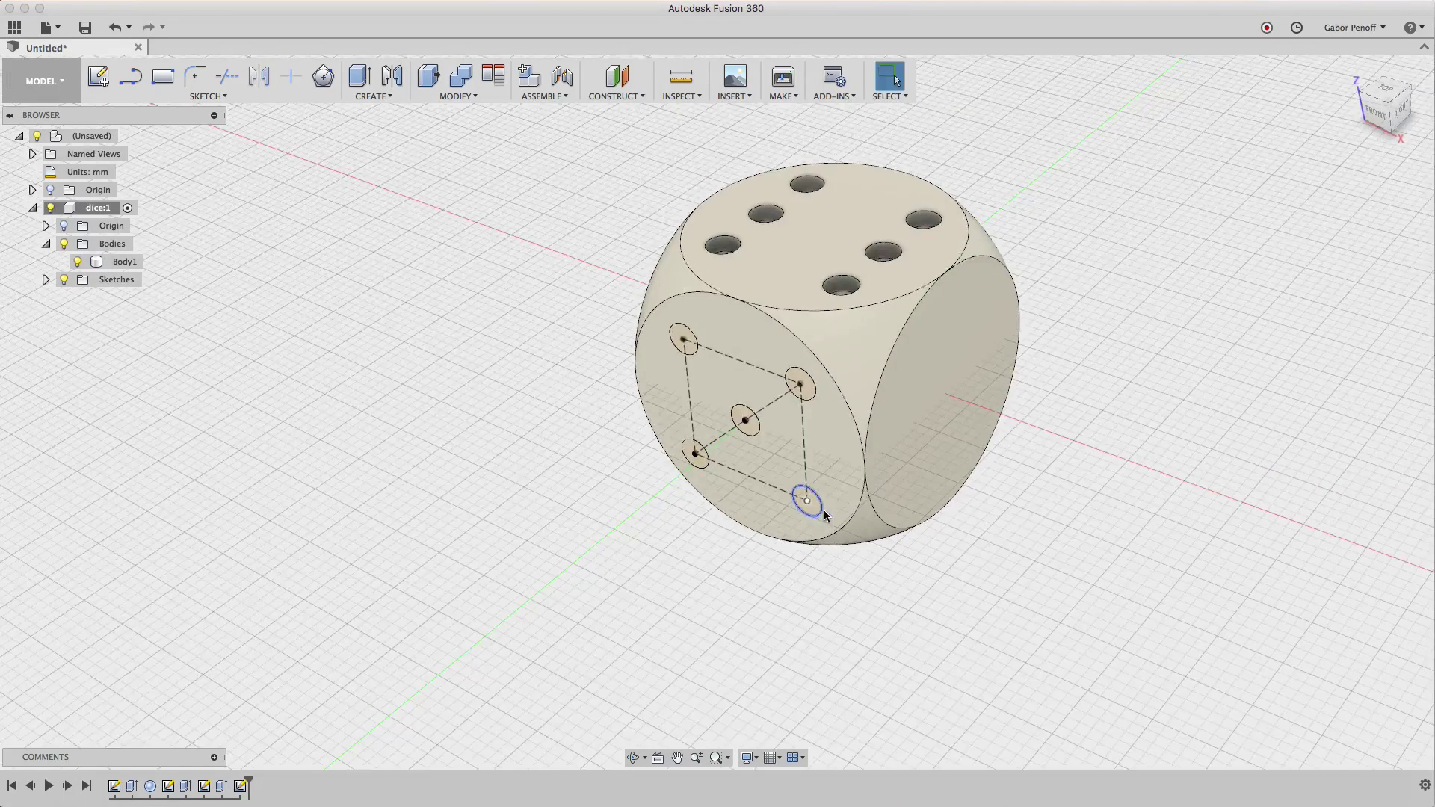
Extrude-cut the five pip circle profiles dot_size deep into the die.
{"action": "key", "text": "e"}
{"action": "left_click", "coordinate": [683, 340]}
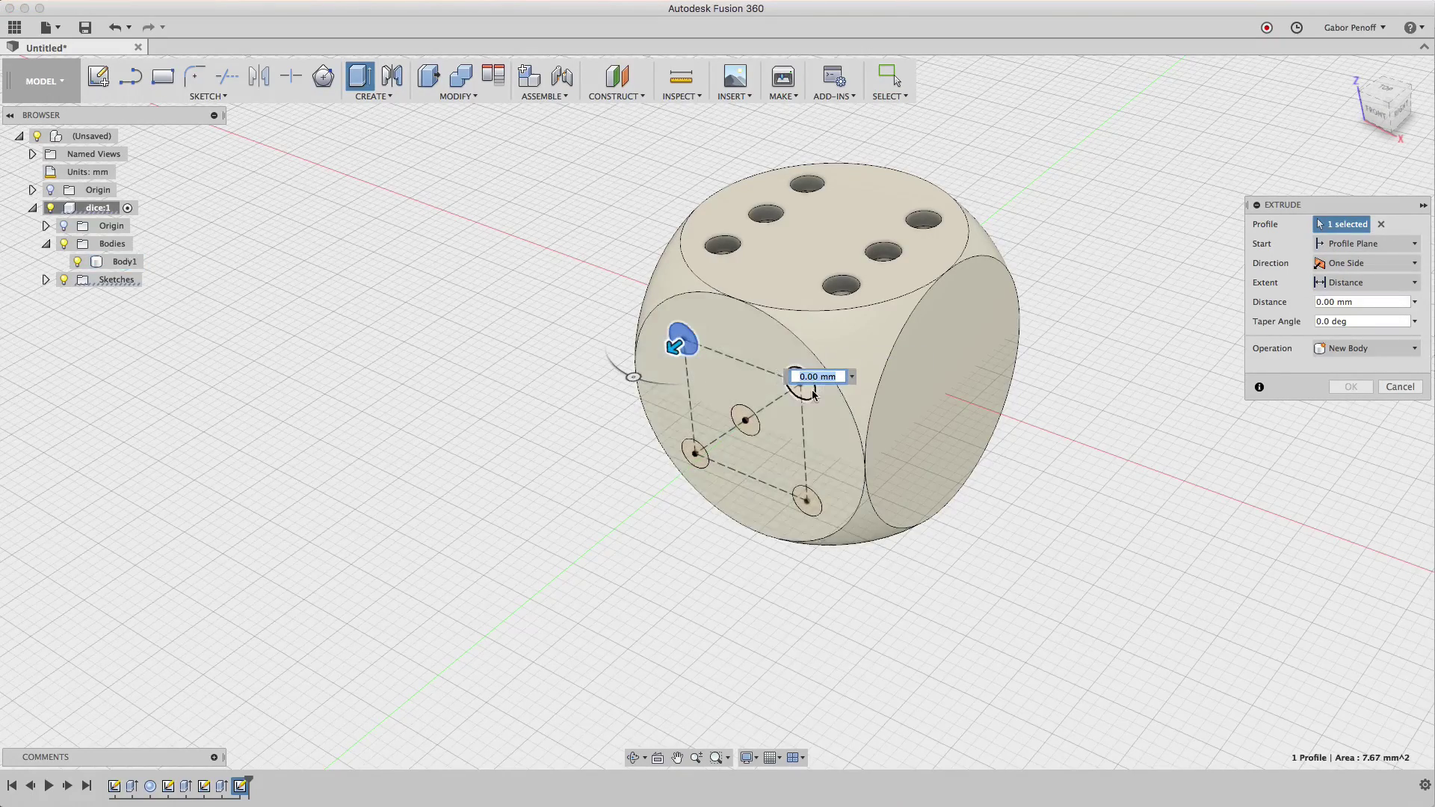
{"action": "left_click", "coordinate": [798, 385]}
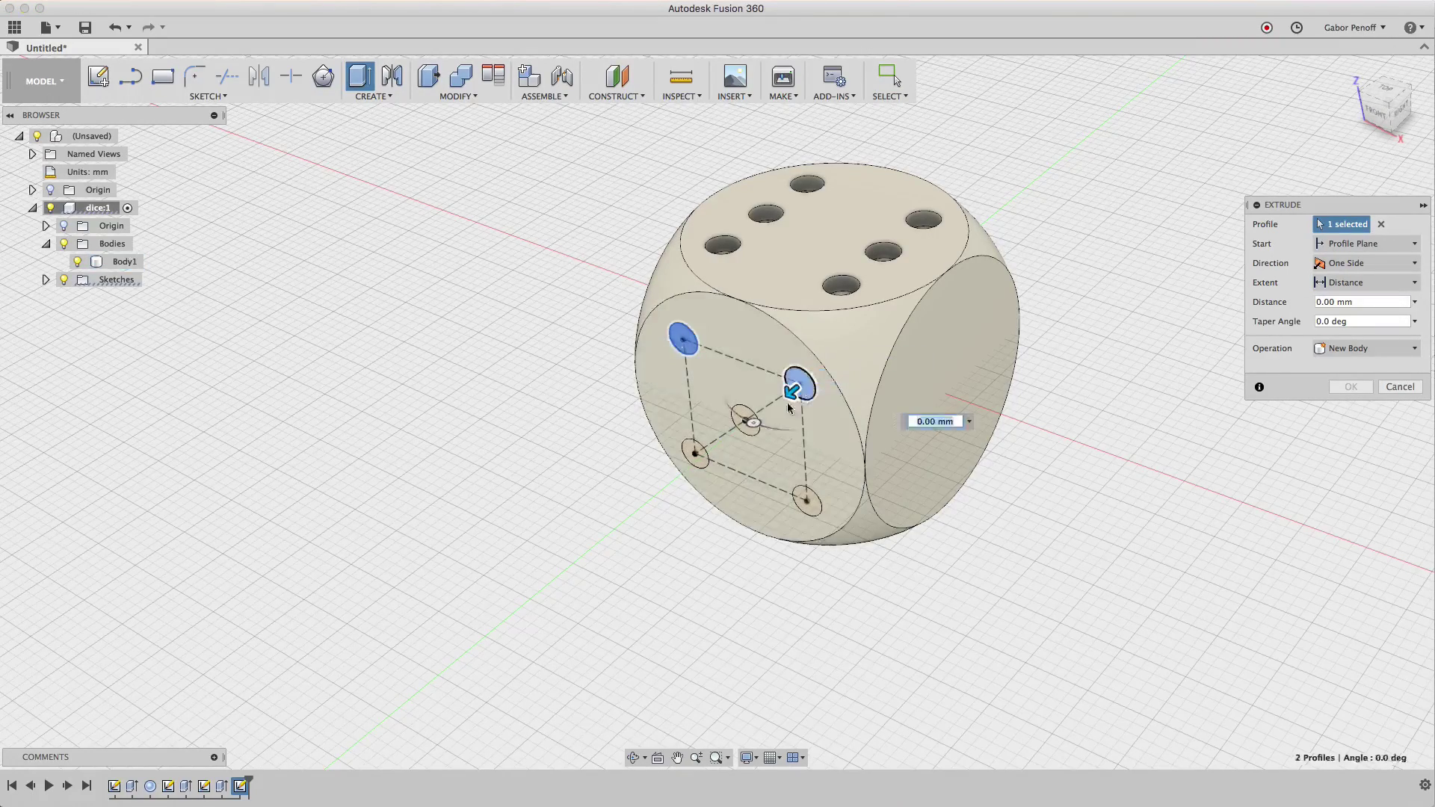
{"action": "left_click", "coordinate": [694, 454]}
{"action": "left_click", "coordinate": [751, 419]}
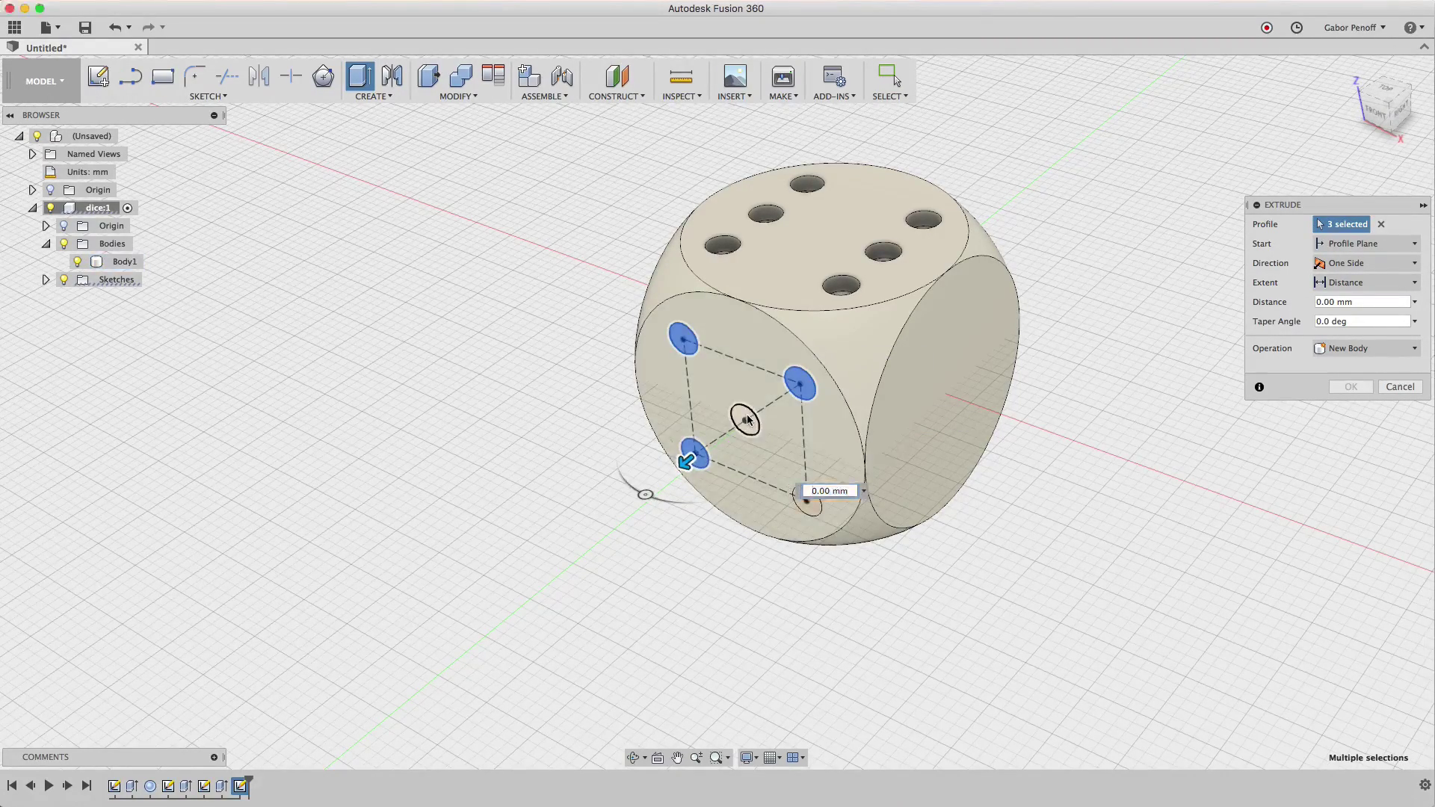
{"action": "left_click", "coordinate": [806, 505]}
{"action": "type", "text": "do"}
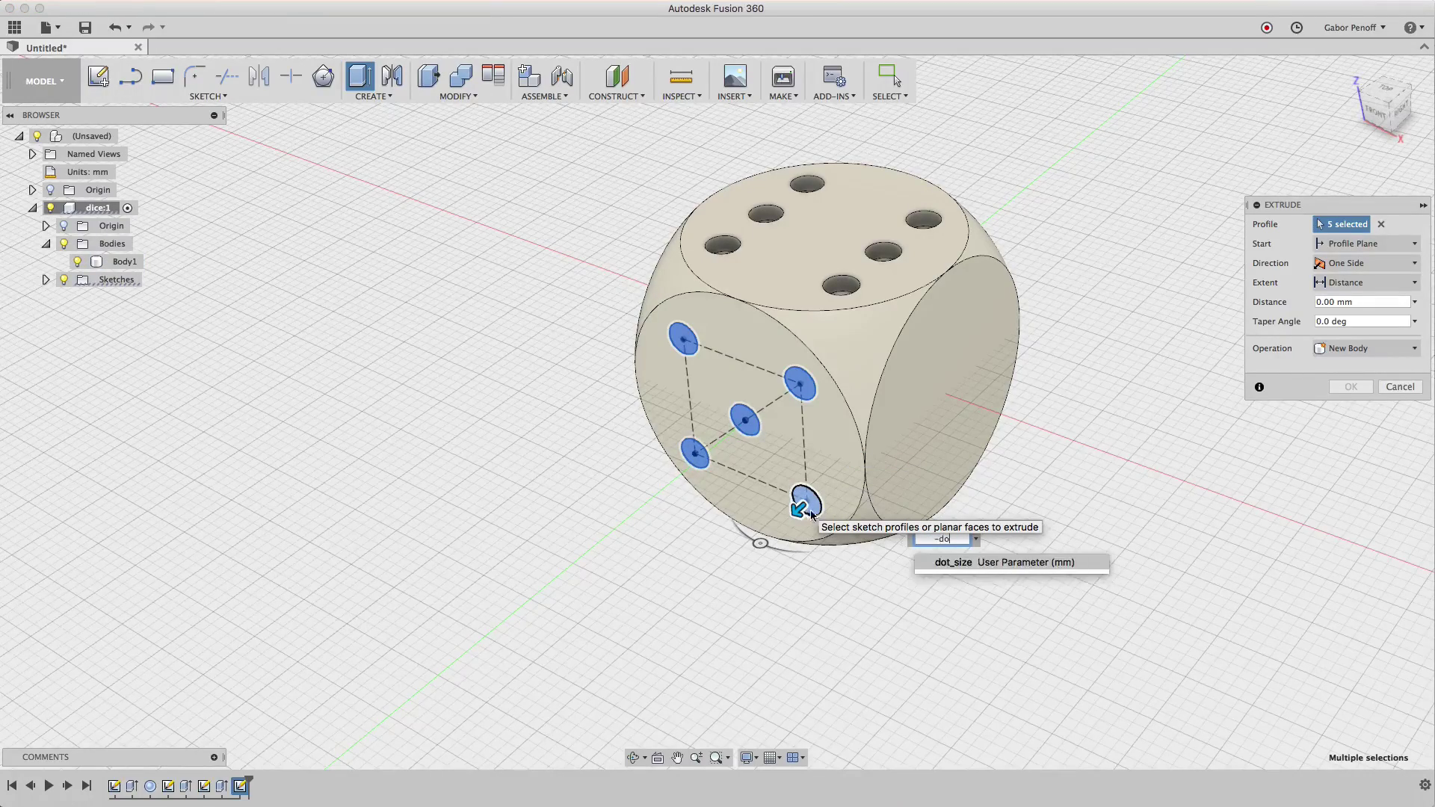
{"action": "key", "text": "Return"}
{"action": "key", "text": "Return"}
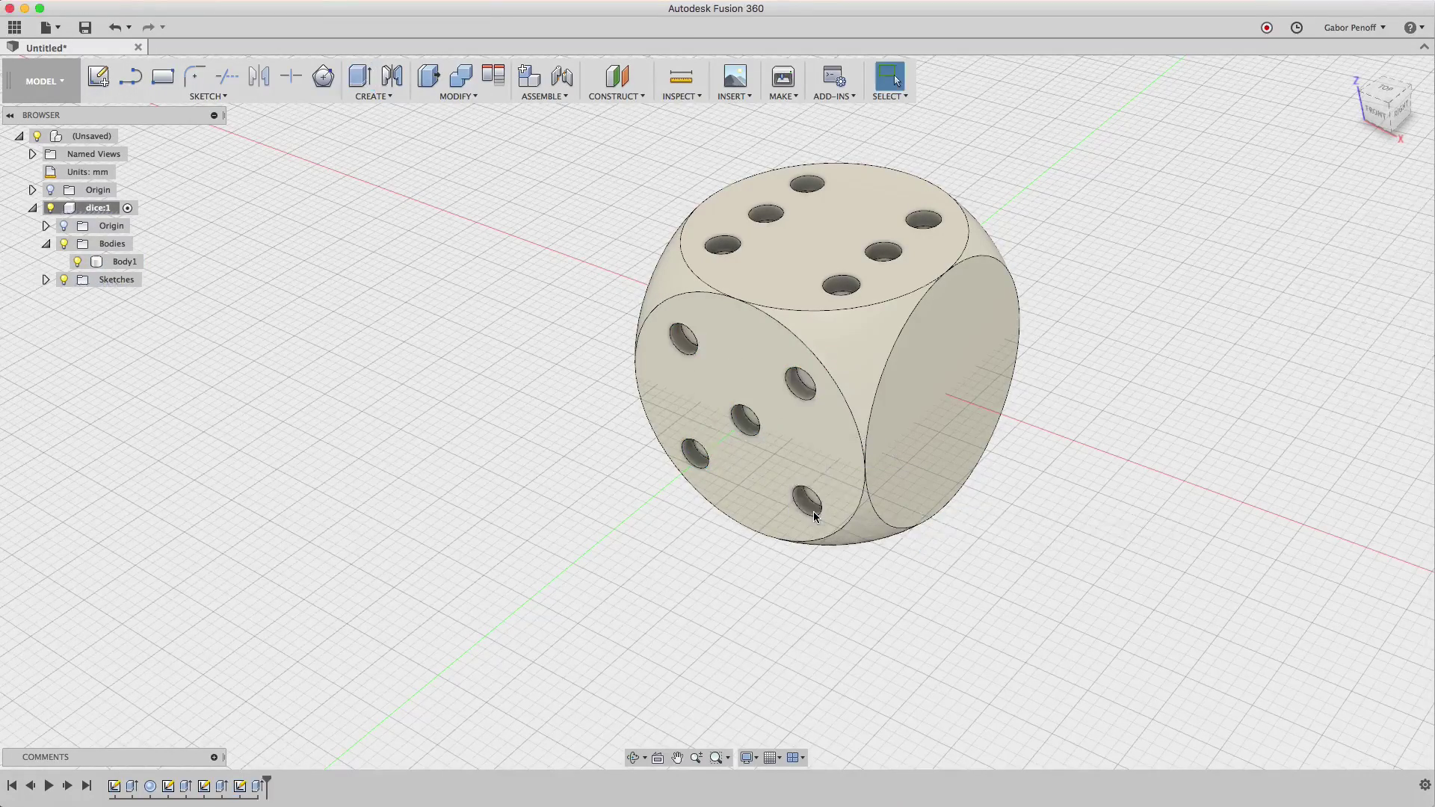
{"action": "scroll", "coordinate": [788, 370], "scroll_direction": "right", "scroll_amount": 5}
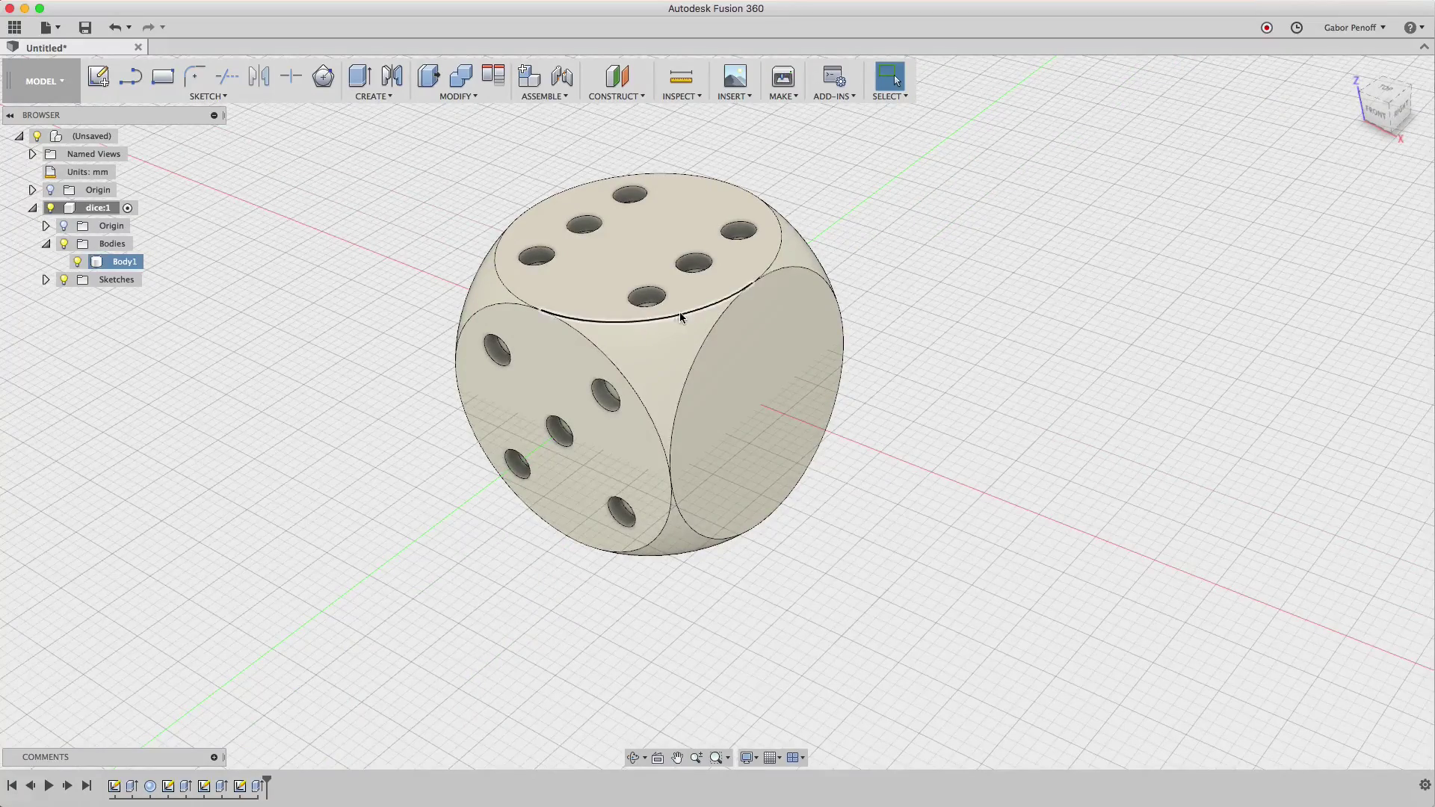
Show Sketch5 and select two diagonal pip profiles for extrusion.
{"action": "left_click", "coordinate": [46, 281]}
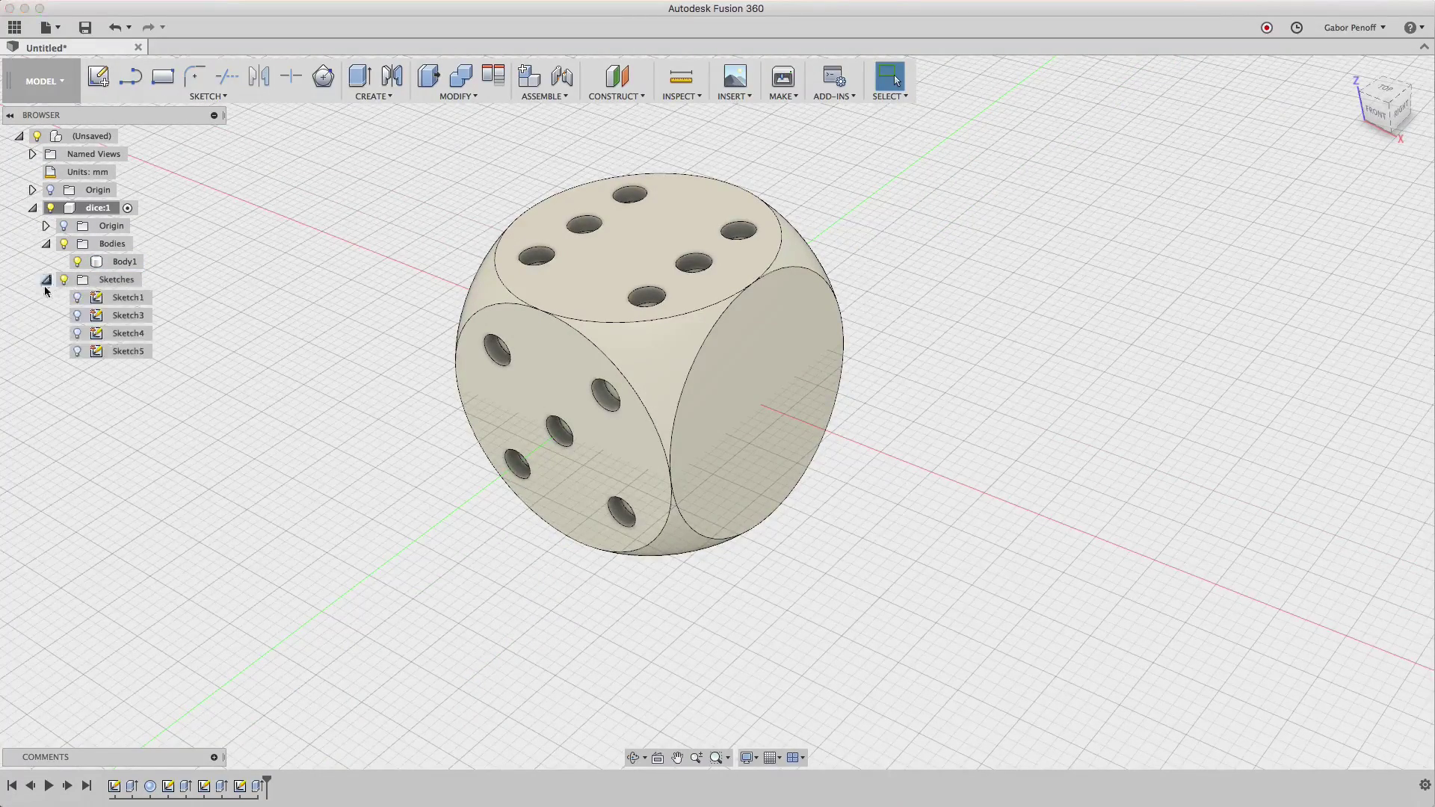
{"action": "left_click", "coordinate": [78, 351]}
{"action": "key", "text": "e"}
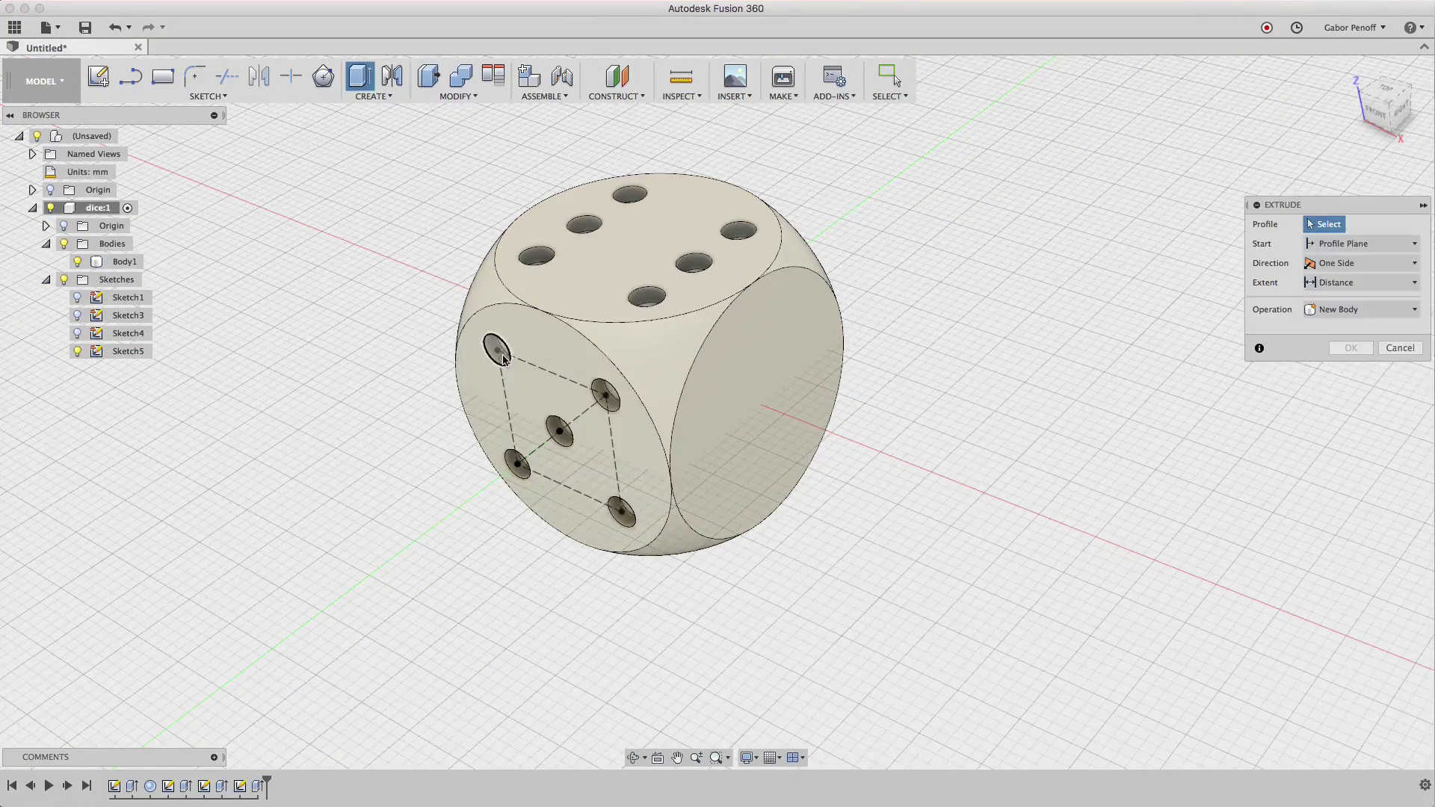
{"action": "left_click", "coordinate": [495, 351]}
{"action": "left_click", "coordinate": [619, 516]}
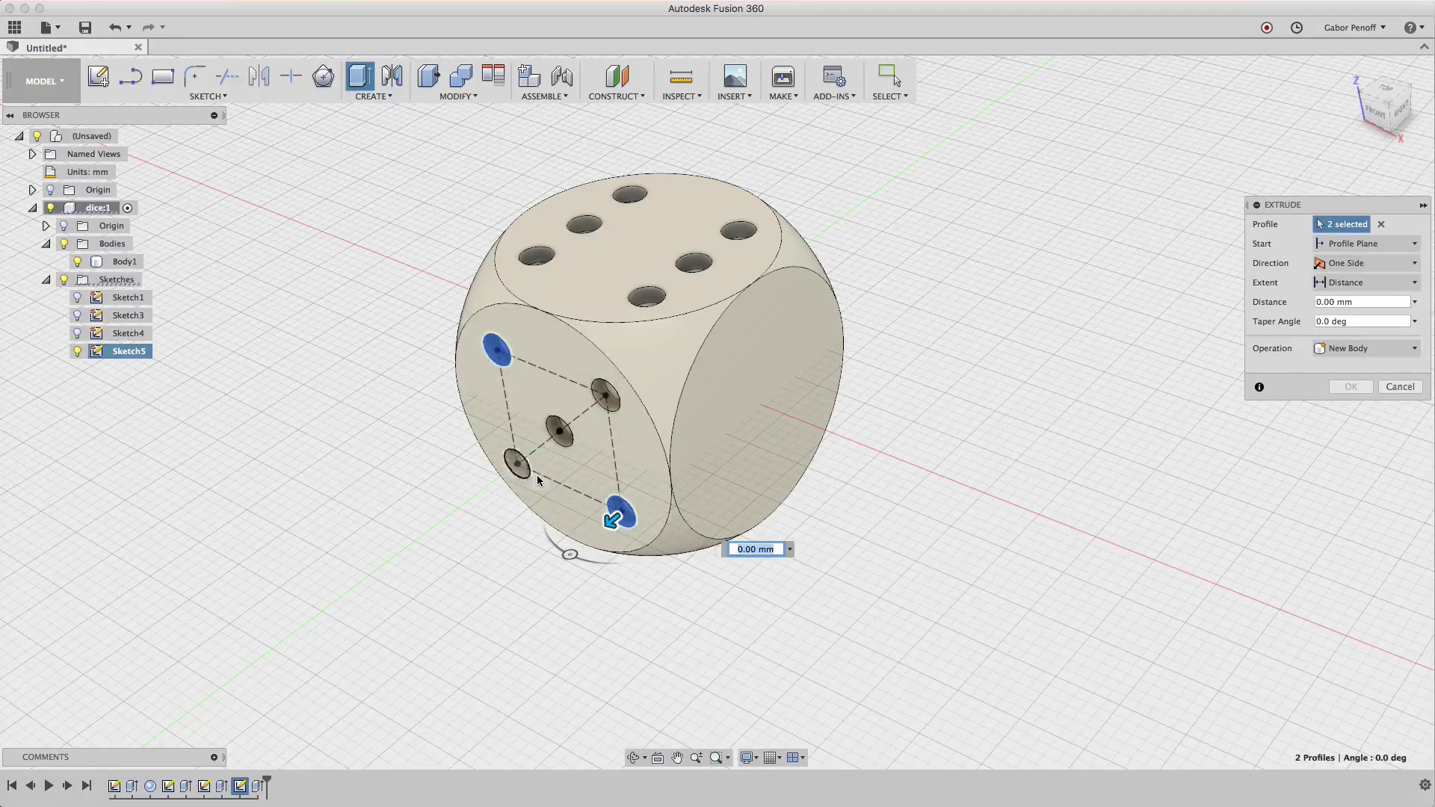
{"action": "left_click", "coordinate": [496, 350]}
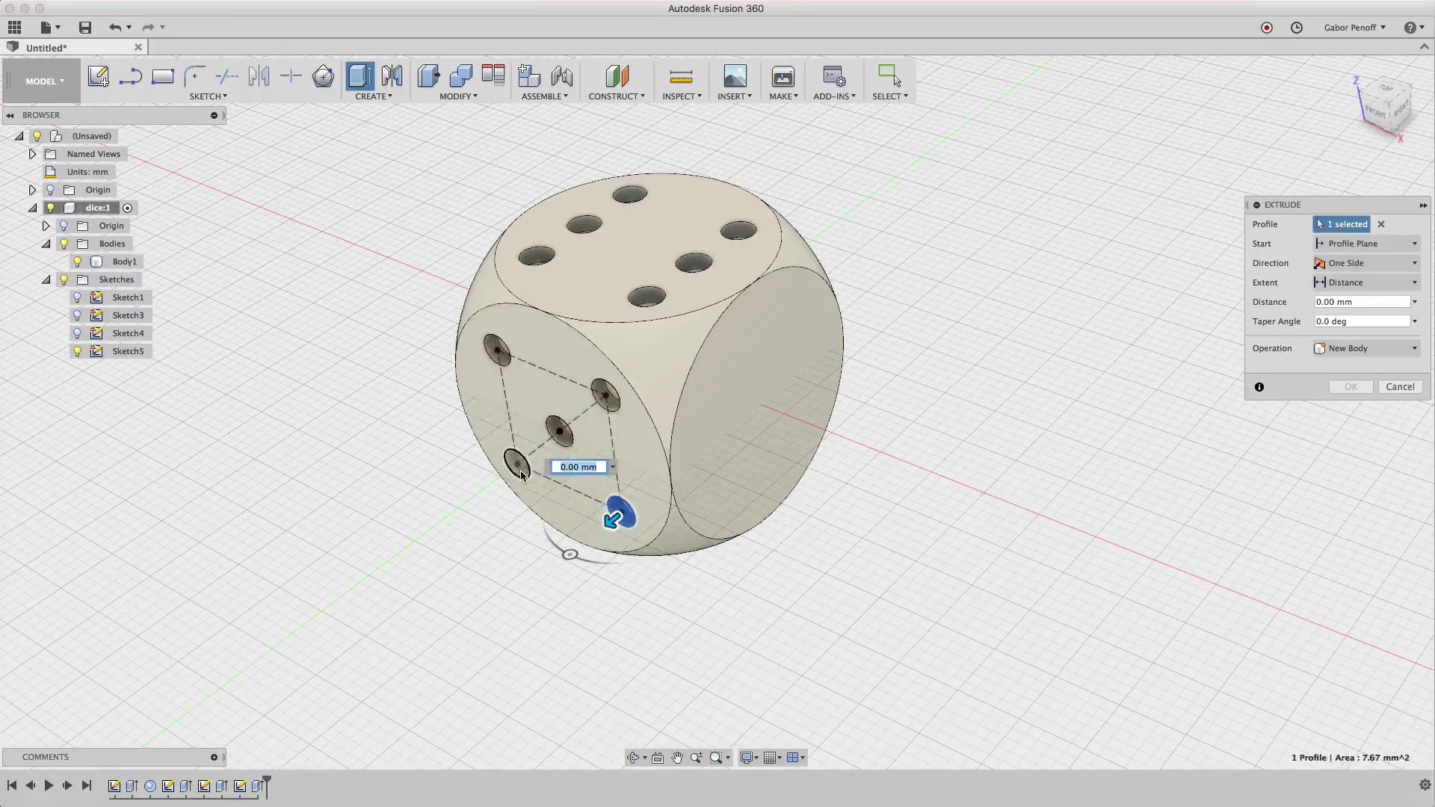
{"action": "left_click", "coordinate": [515, 464]}
{"action": "left_click", "coordinate": [606, 394]}
{"action": "left_click", "coordinate": [620, 512]}
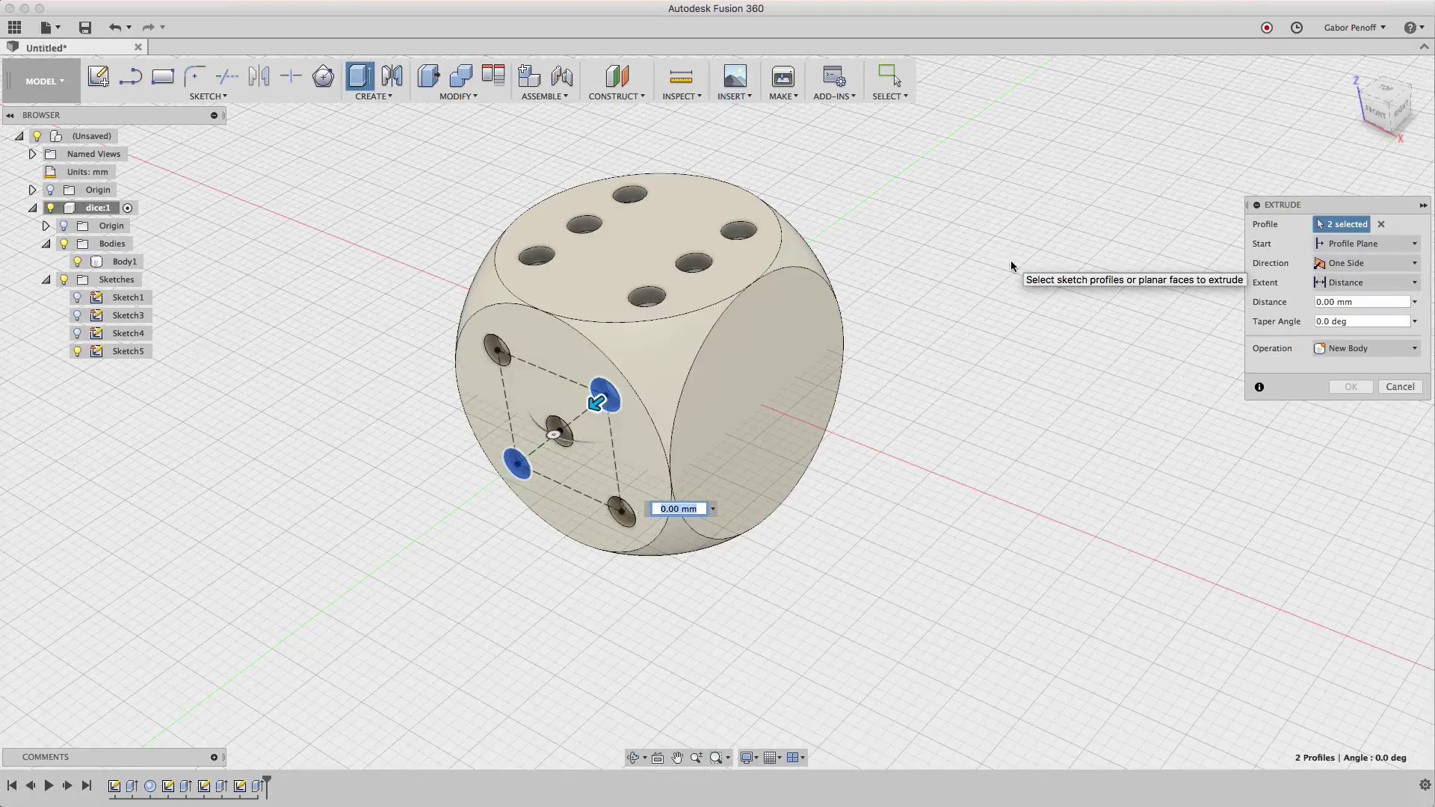
Cut the two pips dot_size/2 deep, starting from the die's side face.
{"action": "type", "text": "do"}
{"action": "key", "text": "Return"}
{"action": "left_click", "coordinate": [1361, 245]}
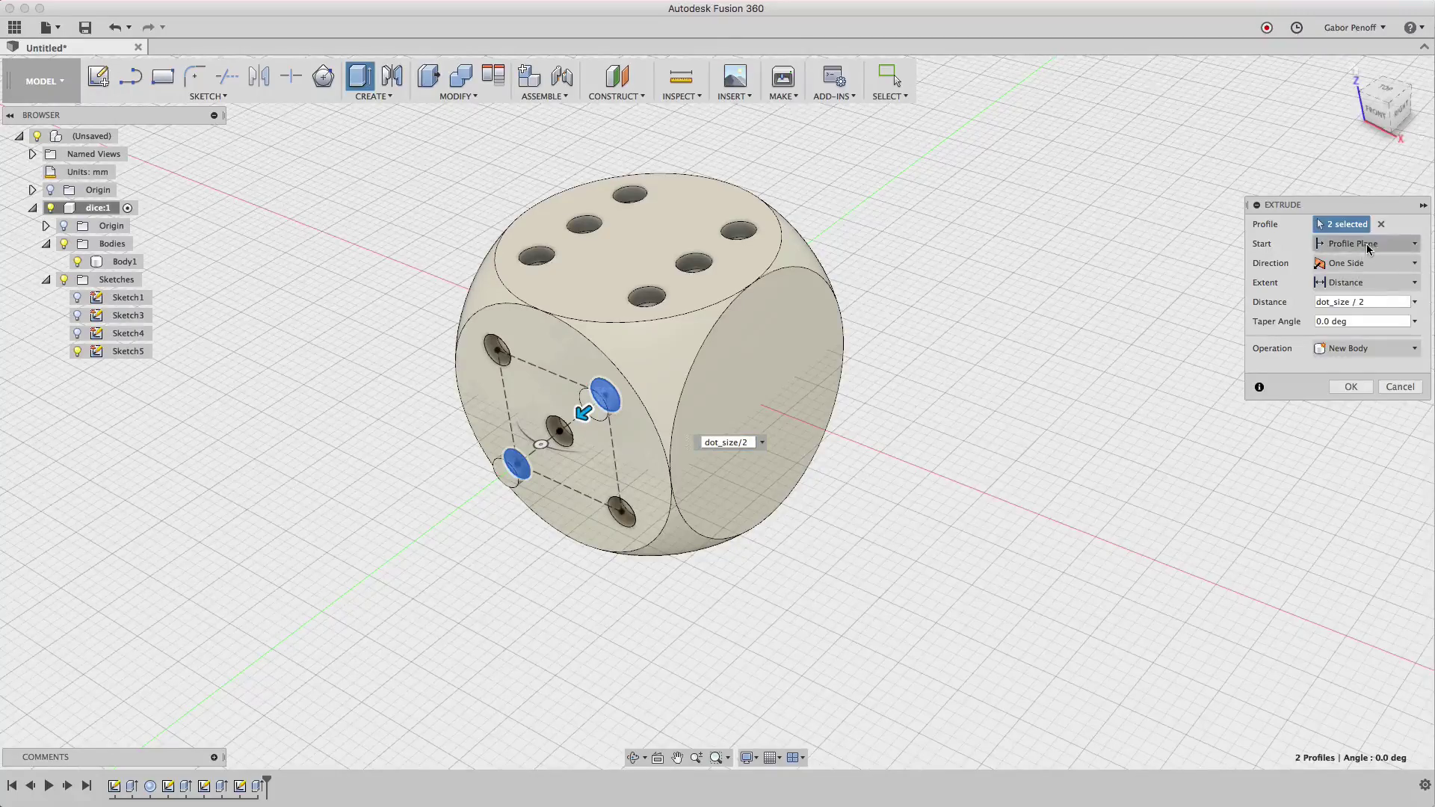
{"action": "left_click", "coordinate": [1348, 298]}
{"action": "left_click", "coordinate": [808, 337]}
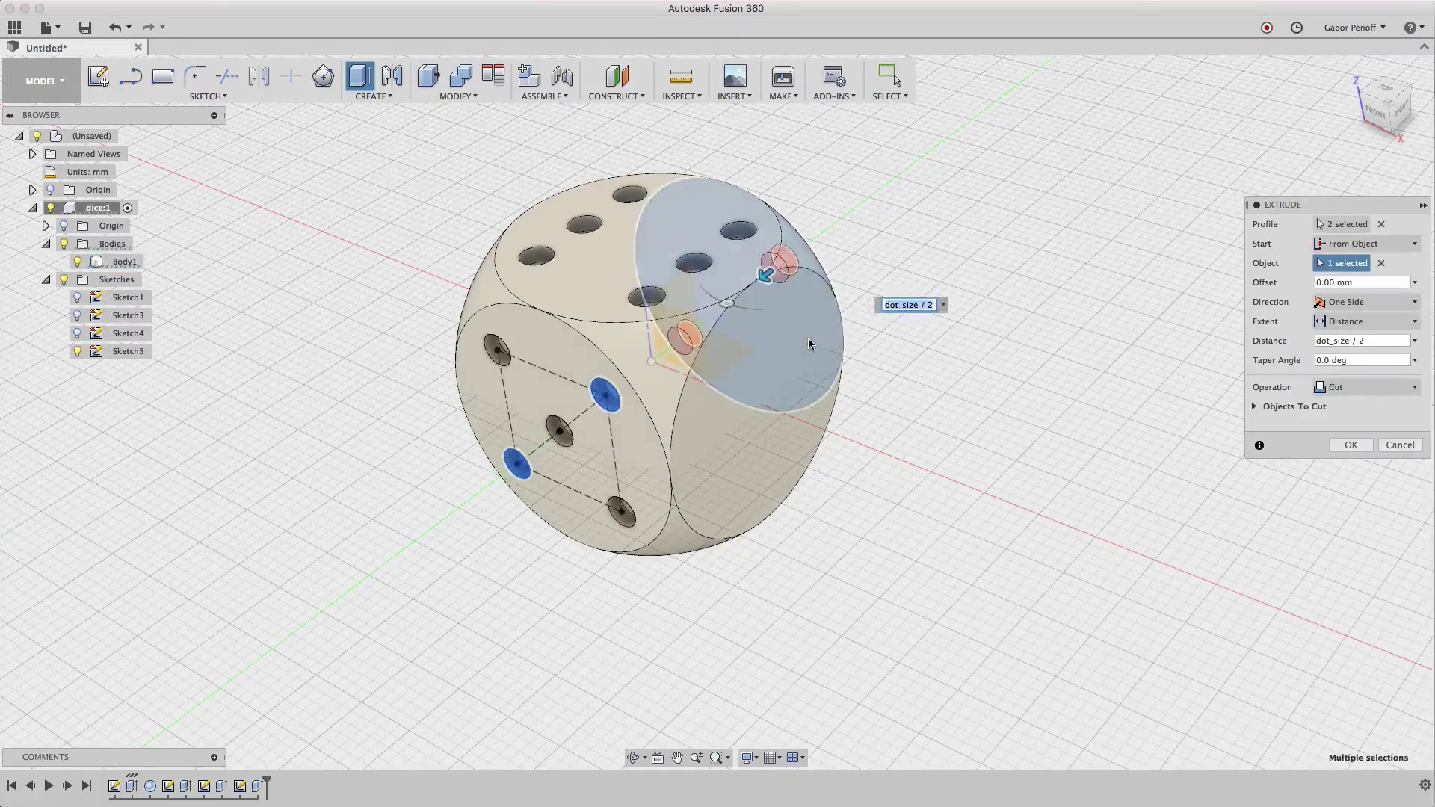
{"action": "key", "text": "Return"}
{"action": "mouse_move", "coordinate": [859, 356]}
{"action": "middle_mouse_down", "text": "shift"}
{"action": "mouse_move", "coordinate": [760, 381]}
{"action": "mouse_move", "coordinate": [868, 390]}
{"action": "middle_mouse_up", "text": "shift"}
{"action": "left_click", "coordinate": [1352, 72]}
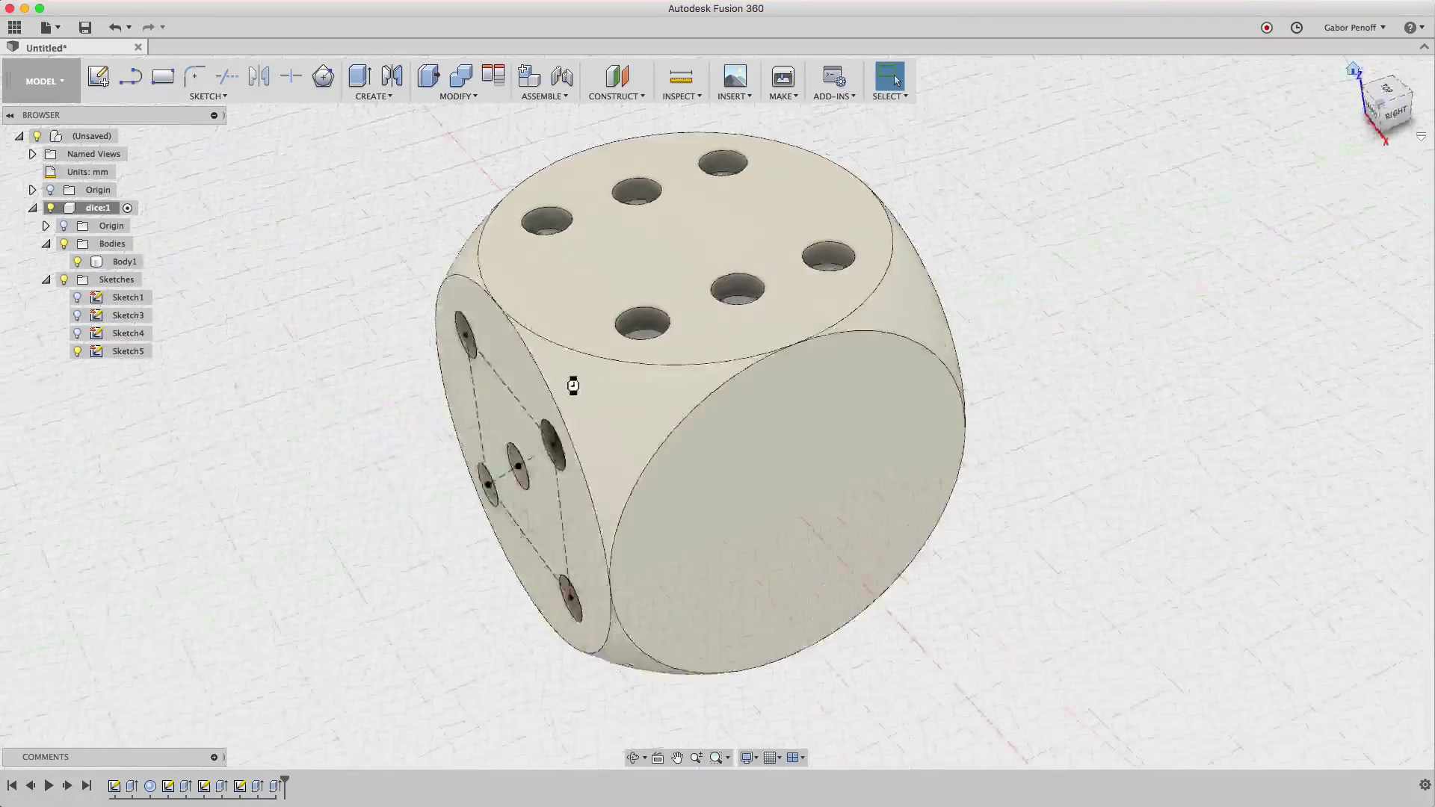
Start a sketch on the right face and draw a rectangle with a diagonal.
{"action": "left_click", "coordinate": [98, 79]}
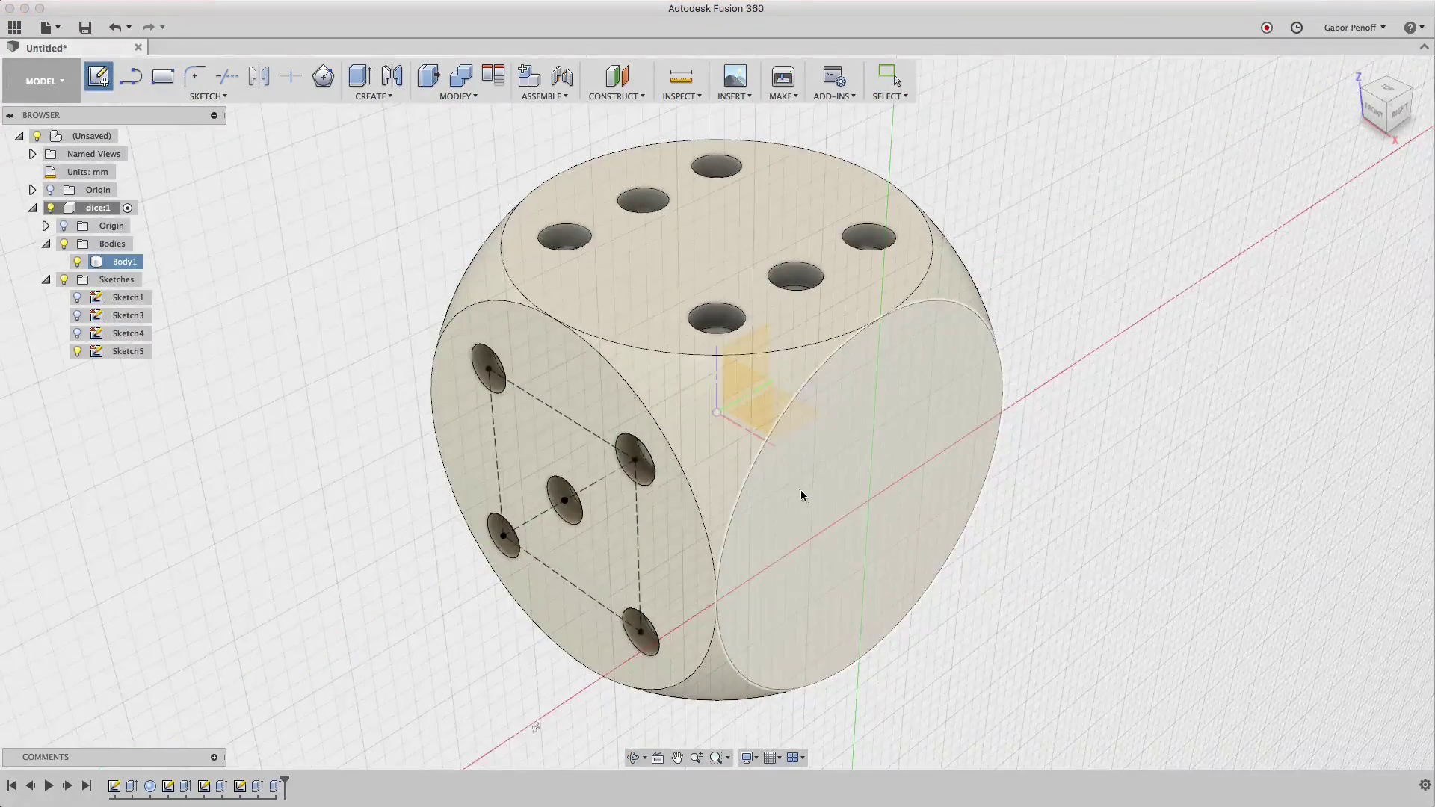
{"action": "left_click", "coordinate": [800, 491]}
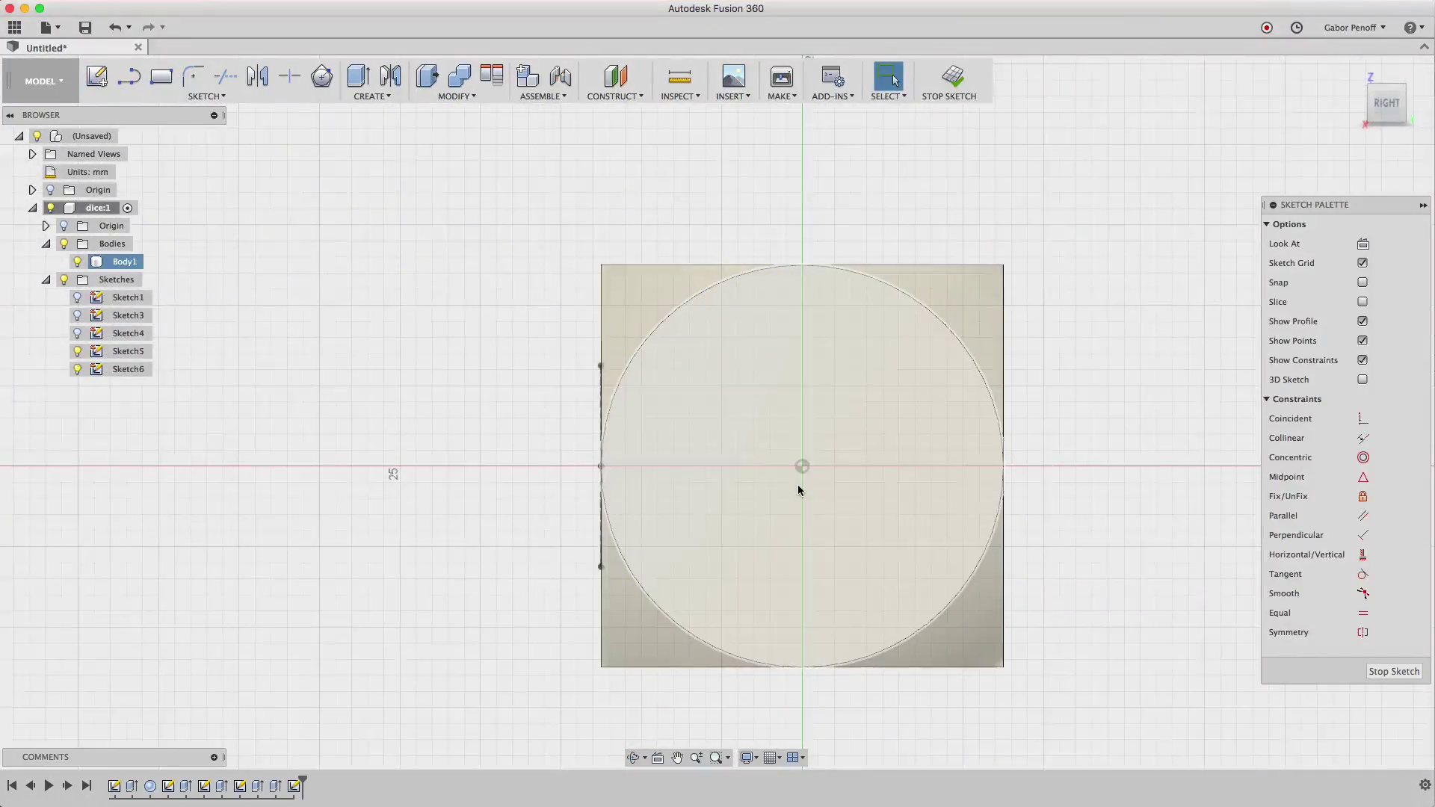
{"action": "key", "text": "r"}
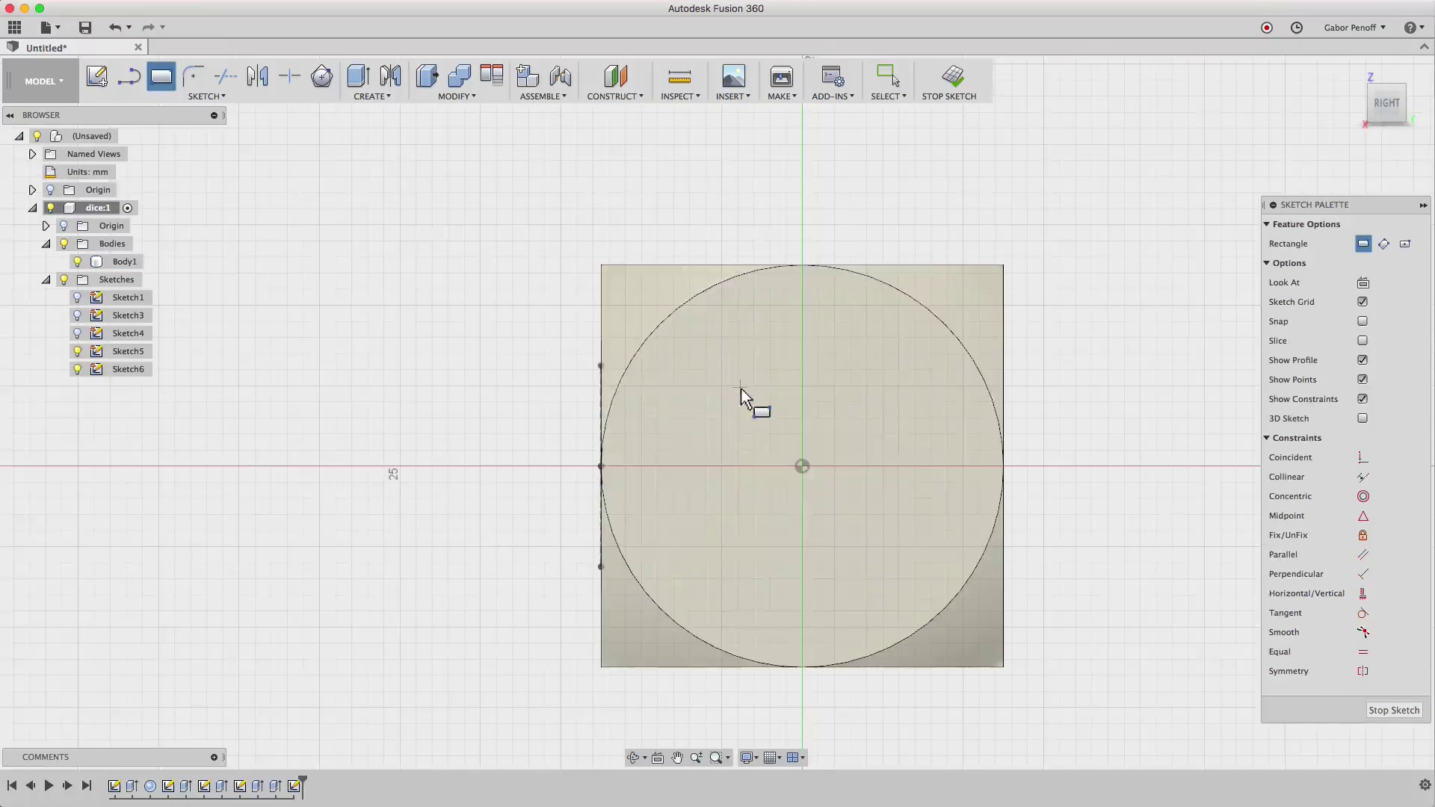
{"action": "left_click", "coordinate": [740, 387]}
{"action": "left_click", "coordinate": [898, 558]}
{"action": "key", "text": "l"}
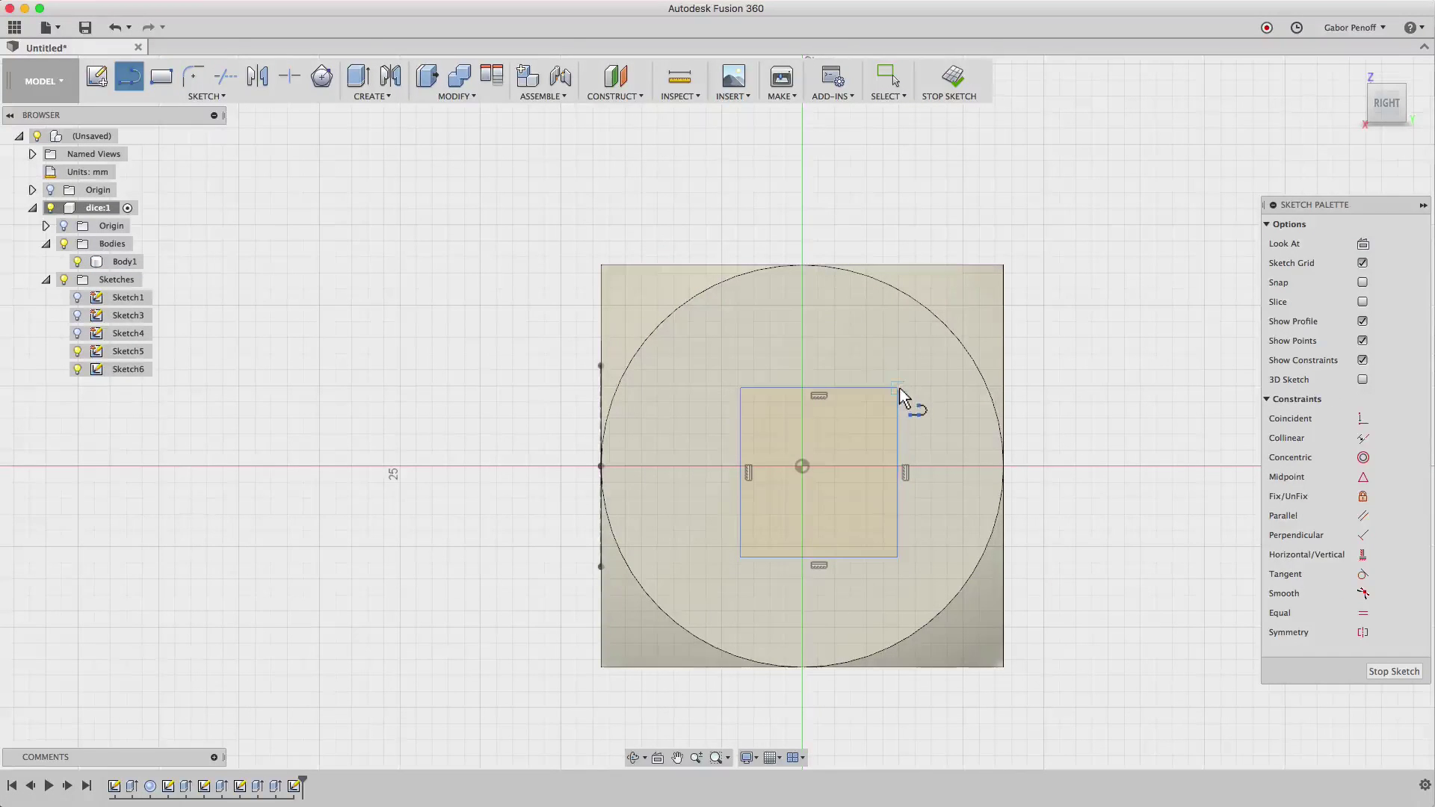
{"action": "left_click", "coordinate": [897, 388]}
{"action": "left_click", "coordinate": [741, 557]}
{"action": "key", "text": "Escape"}
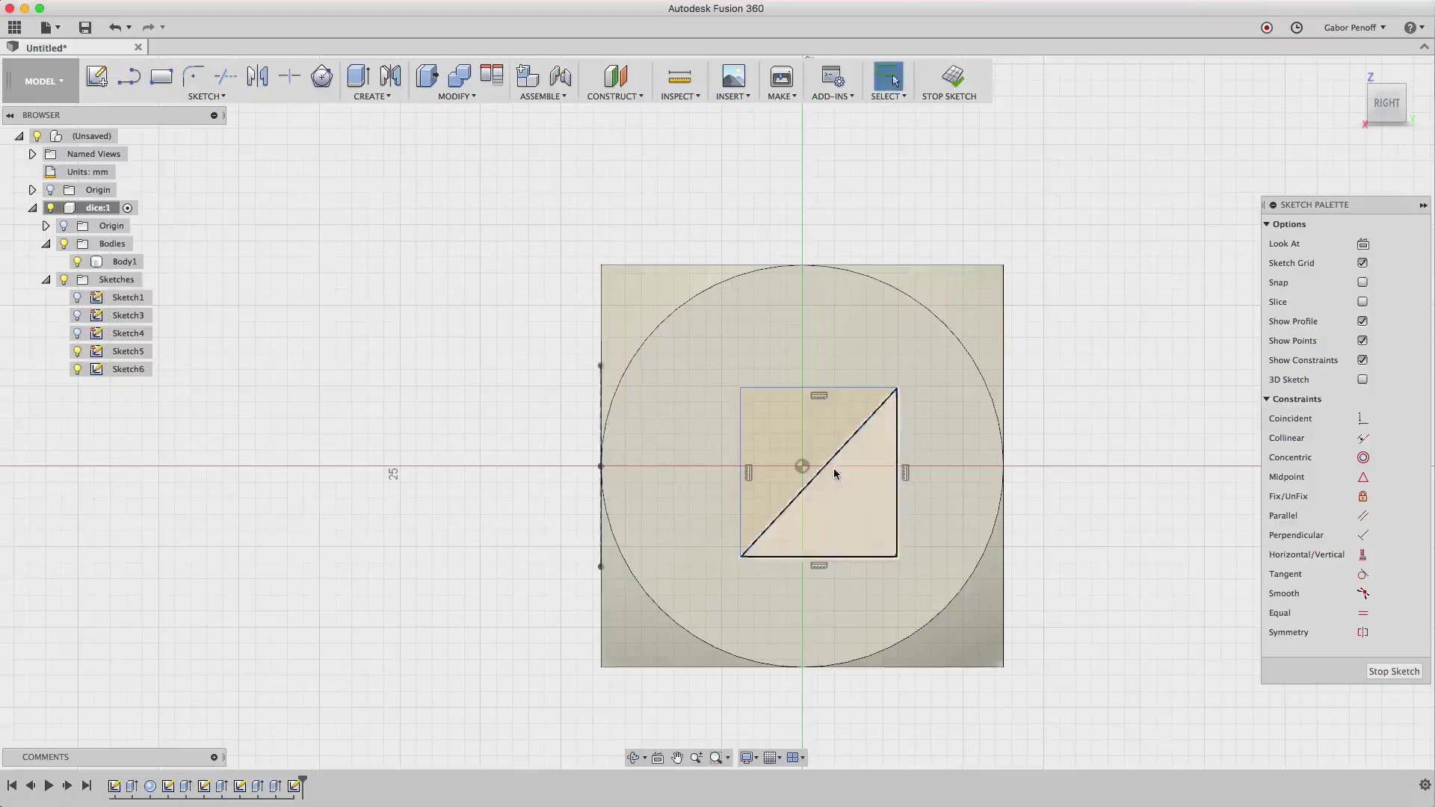
Centre the rectangle's diagonal midpoint on the sketch origin.
{"action": "left_click_drag", "start_coordinate": [724, 361], "coordinate": [970, 592]}
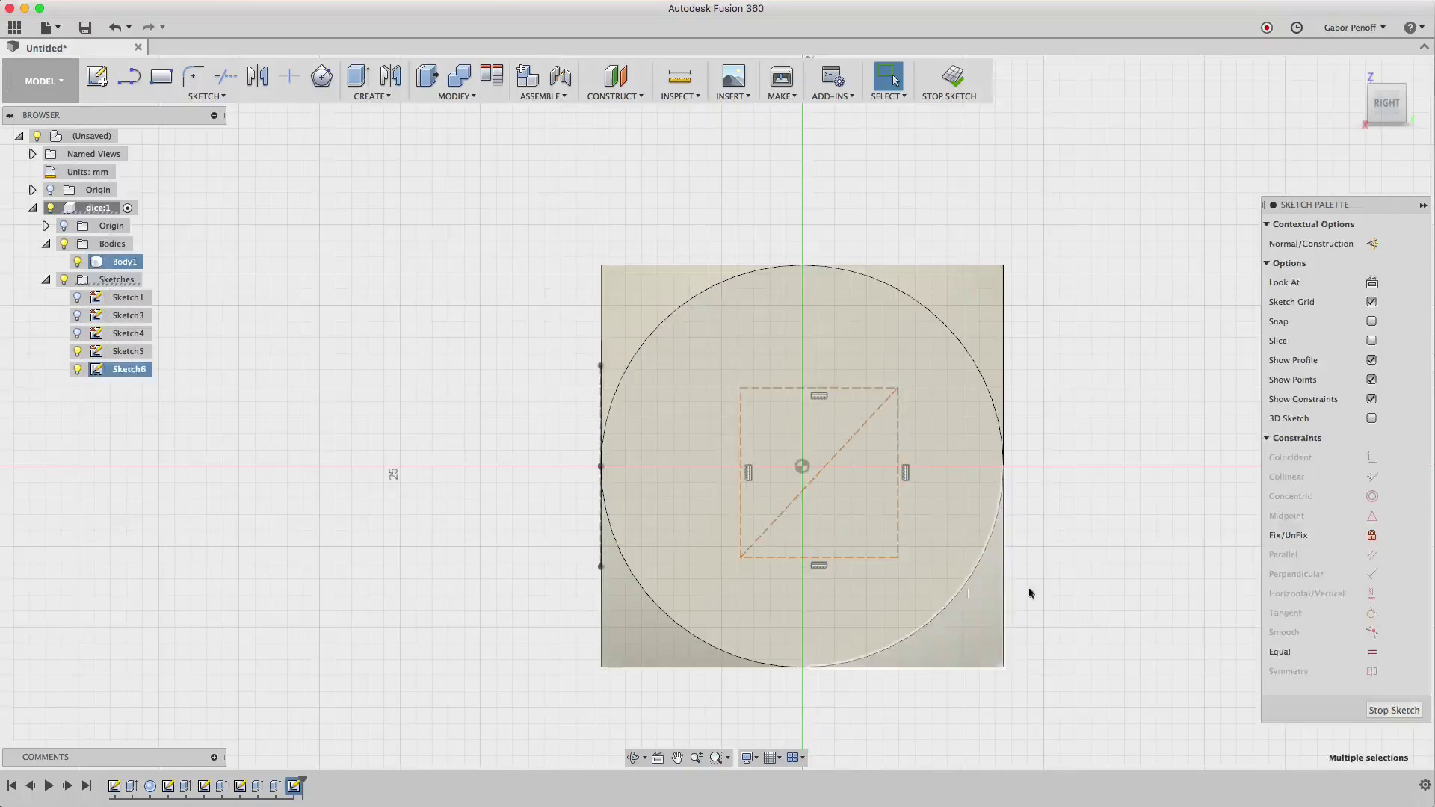
{"action": "left_click", "coordinate": [1363, 476]}
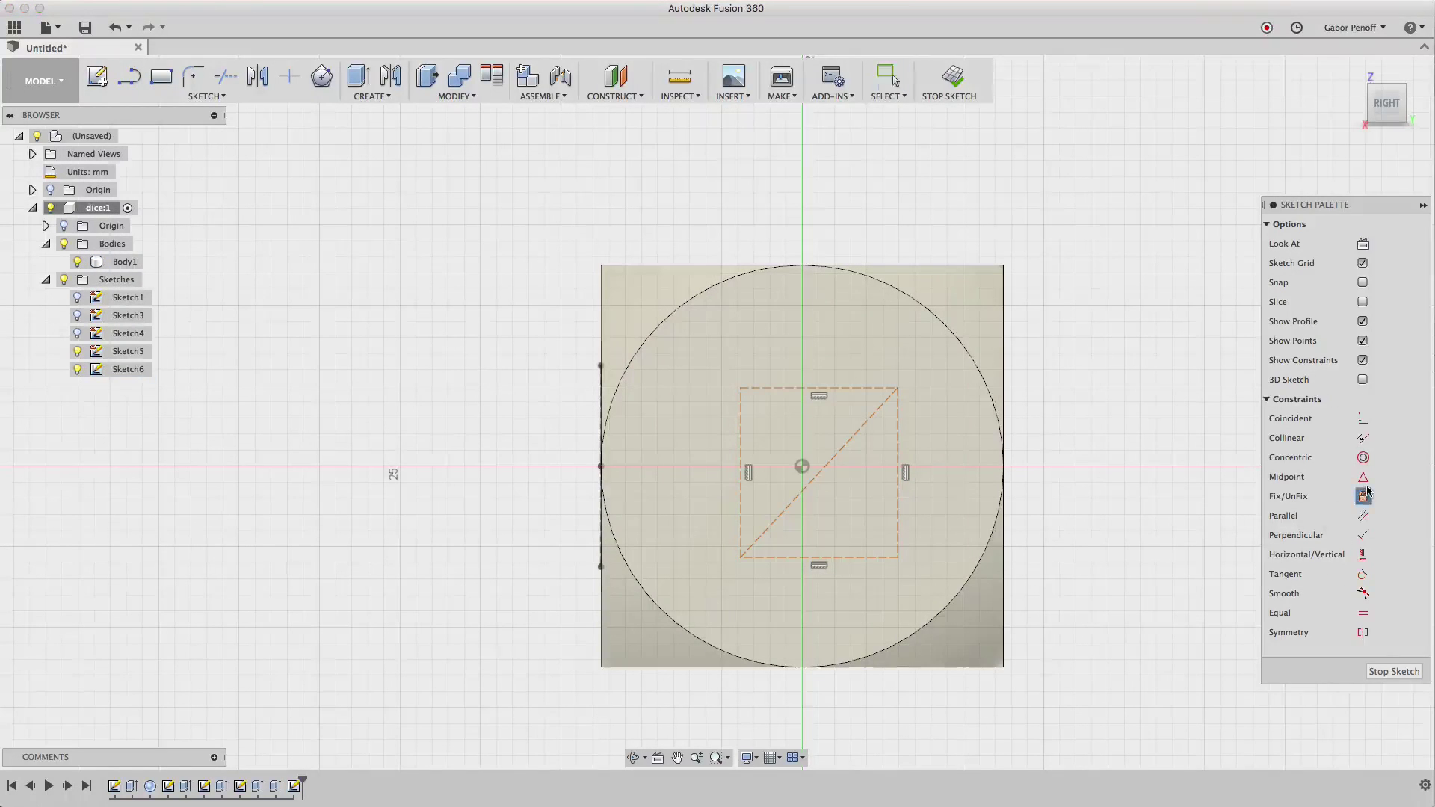
{"action": "left_click", "coordinate": [1363, 477]}
{"action": "left_click", "coordinate": [815, 477]}
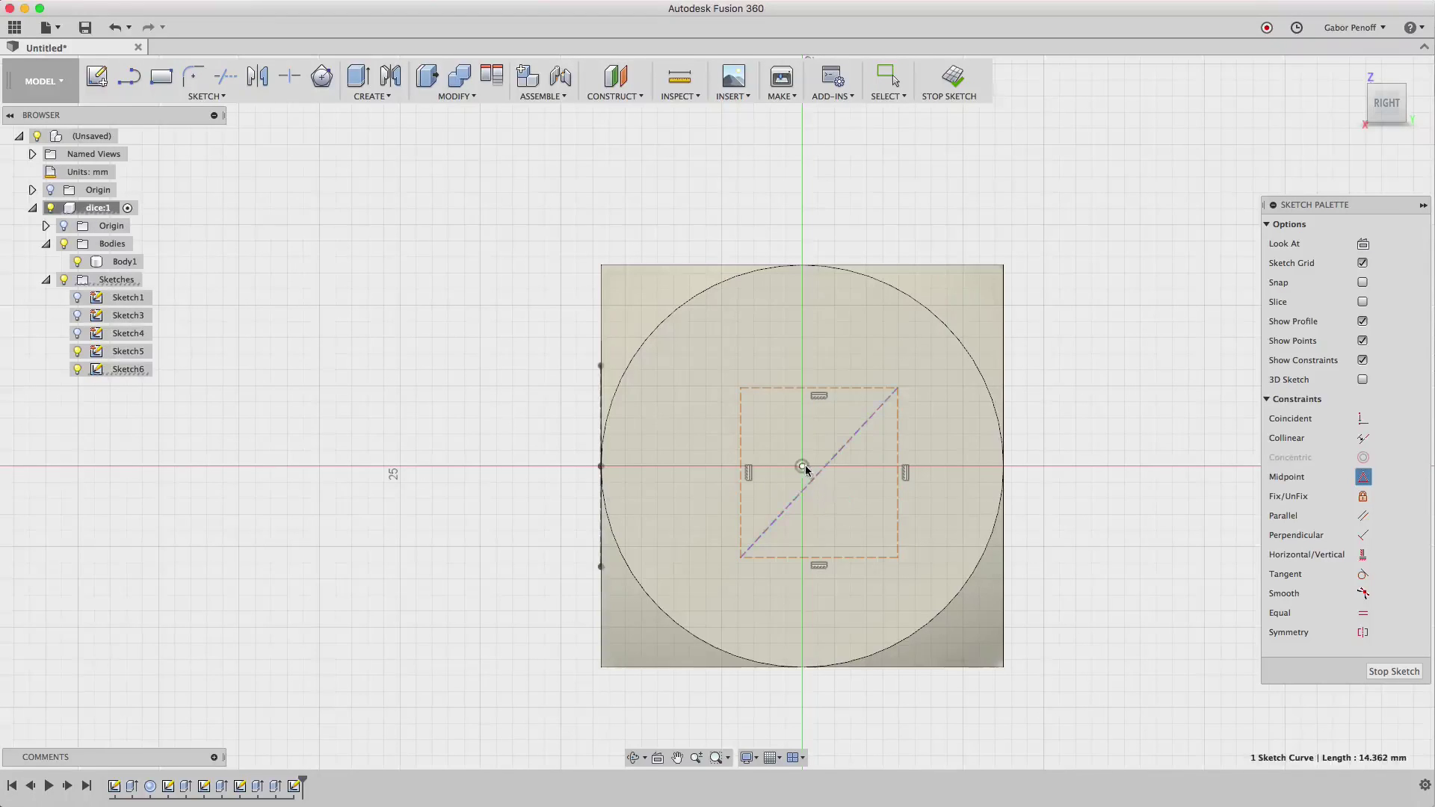
Dimension both square sides as dice_size/2.
{"action": "key", "text": "d"}
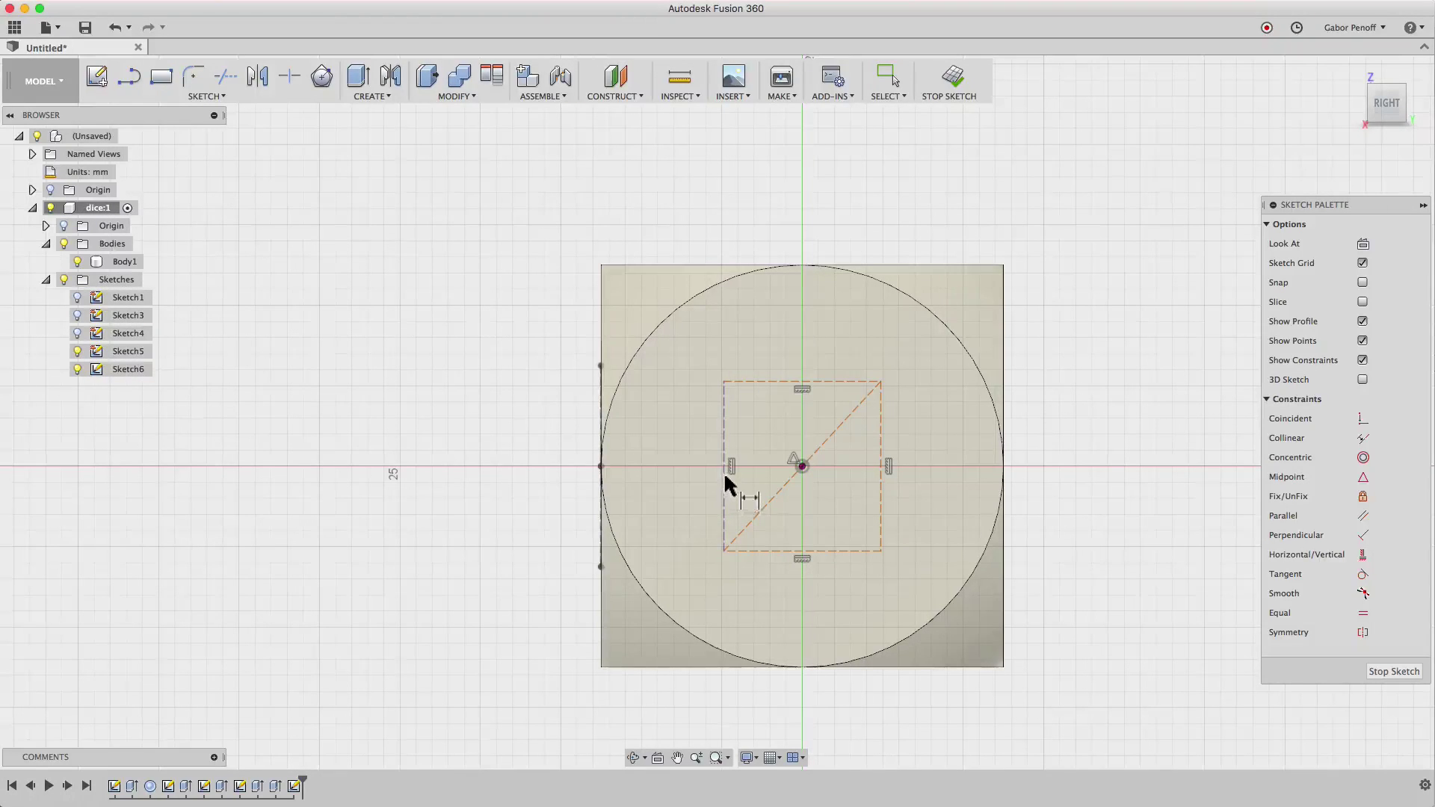
{"action": "left_click", "coordinate": [724, 489]}
{"action": "type", "text": "di"}
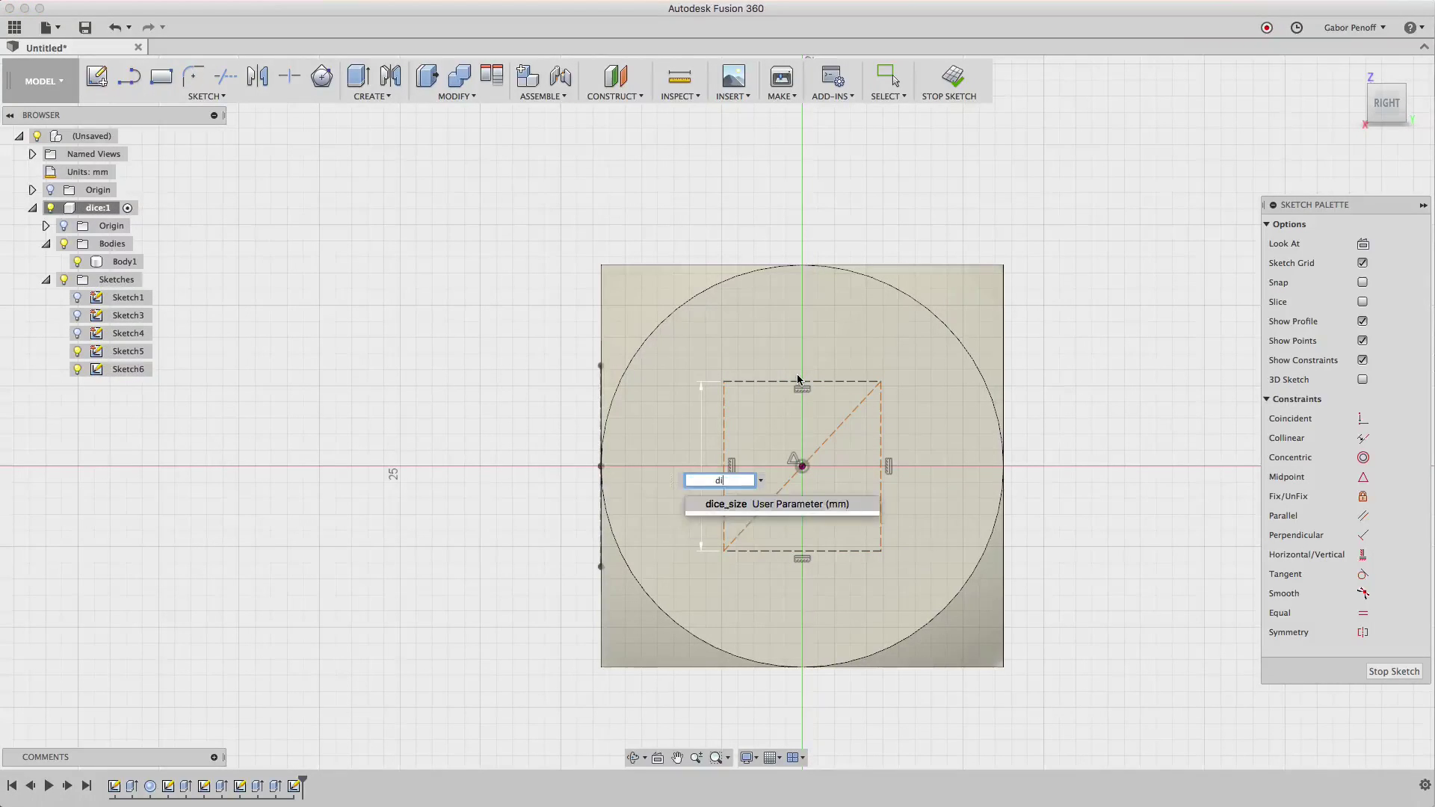
{"action": "key", "text": "Return"}
{"action": "type", "text": "/2"}
{"action": "key", "text": "Return"}
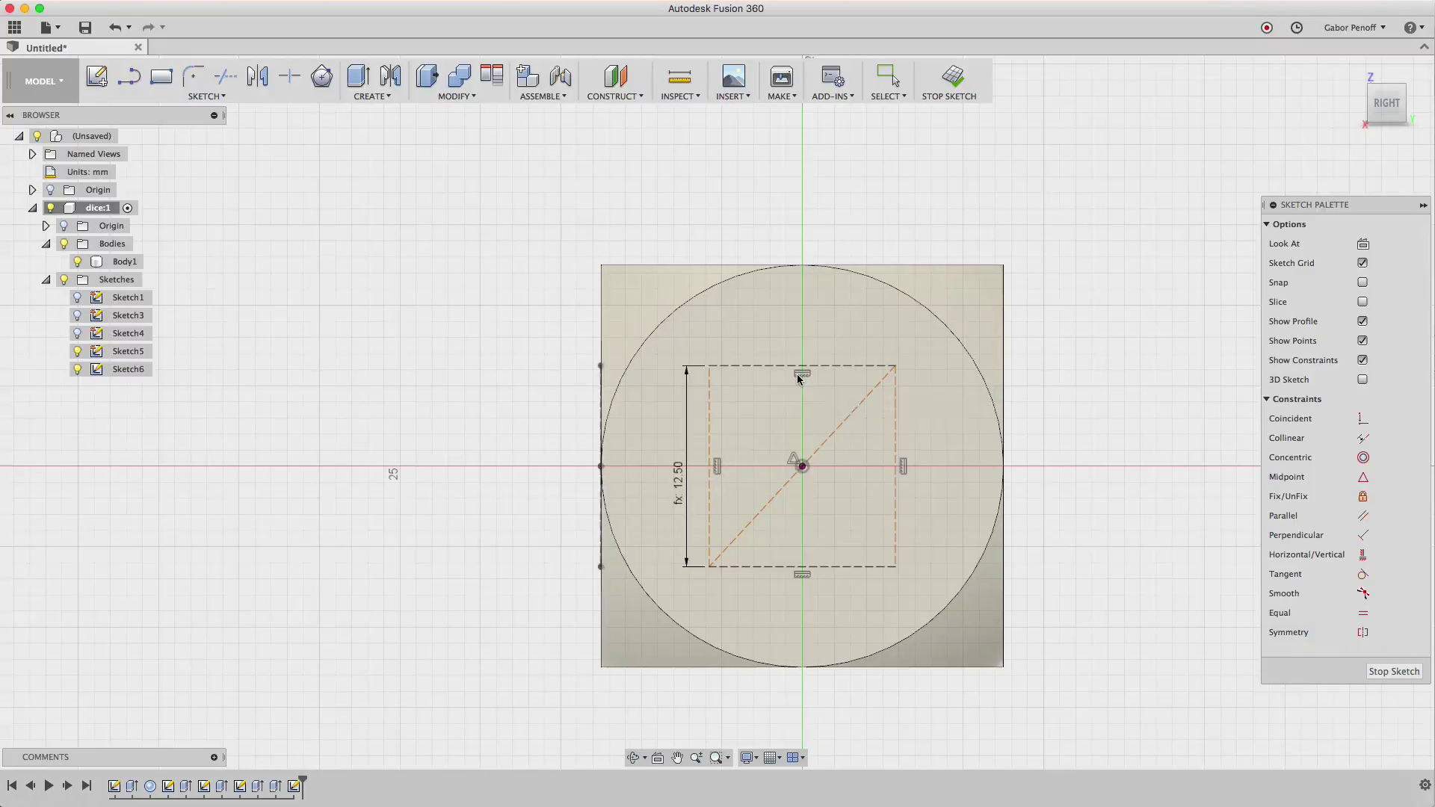
{"action": "left_click", "coordinate": [801, 366]}
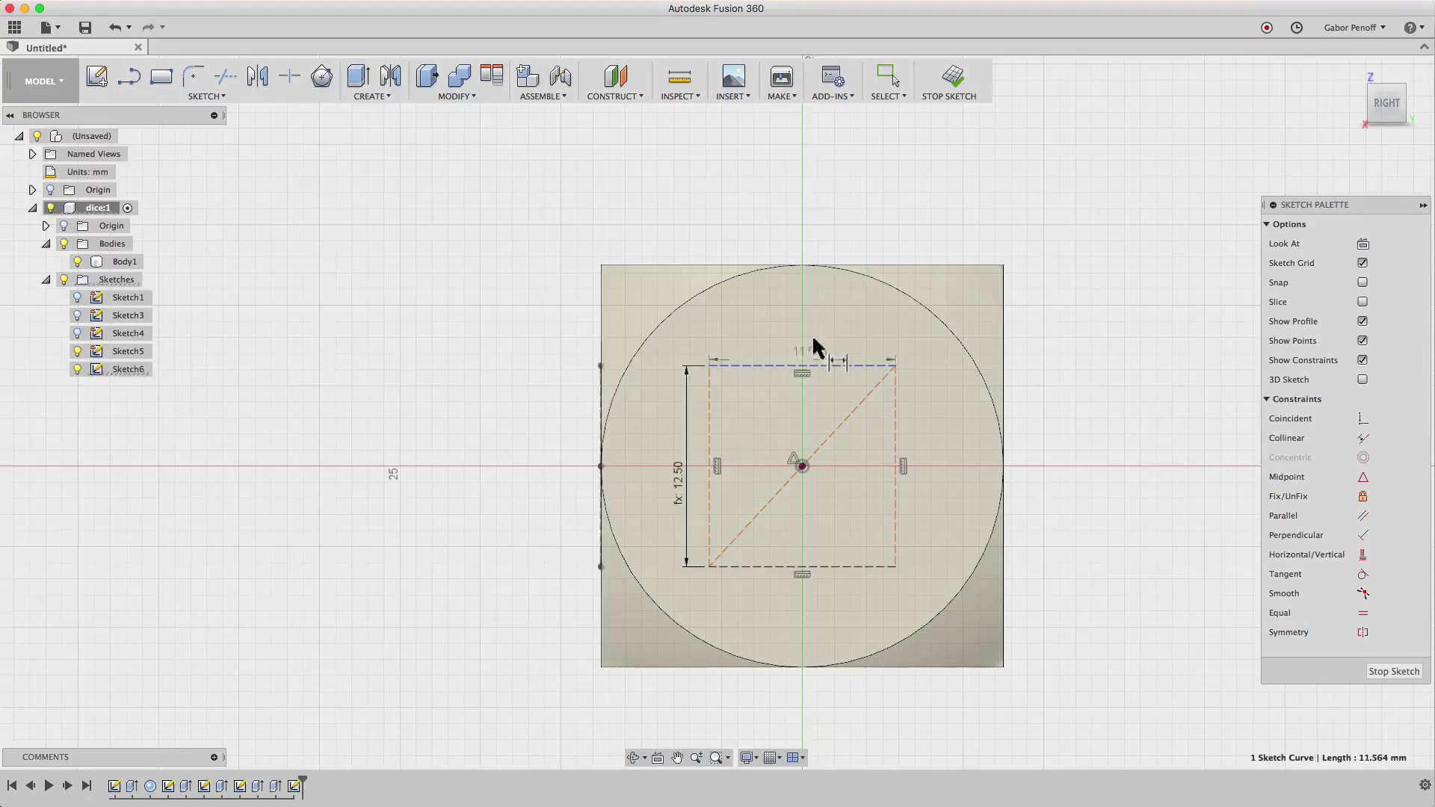
{"action": "left_click", "coordinate": [818, 332]}
{"action": "type", "text": "dice_size/2"}
{"action": "key", "text": "Return"}
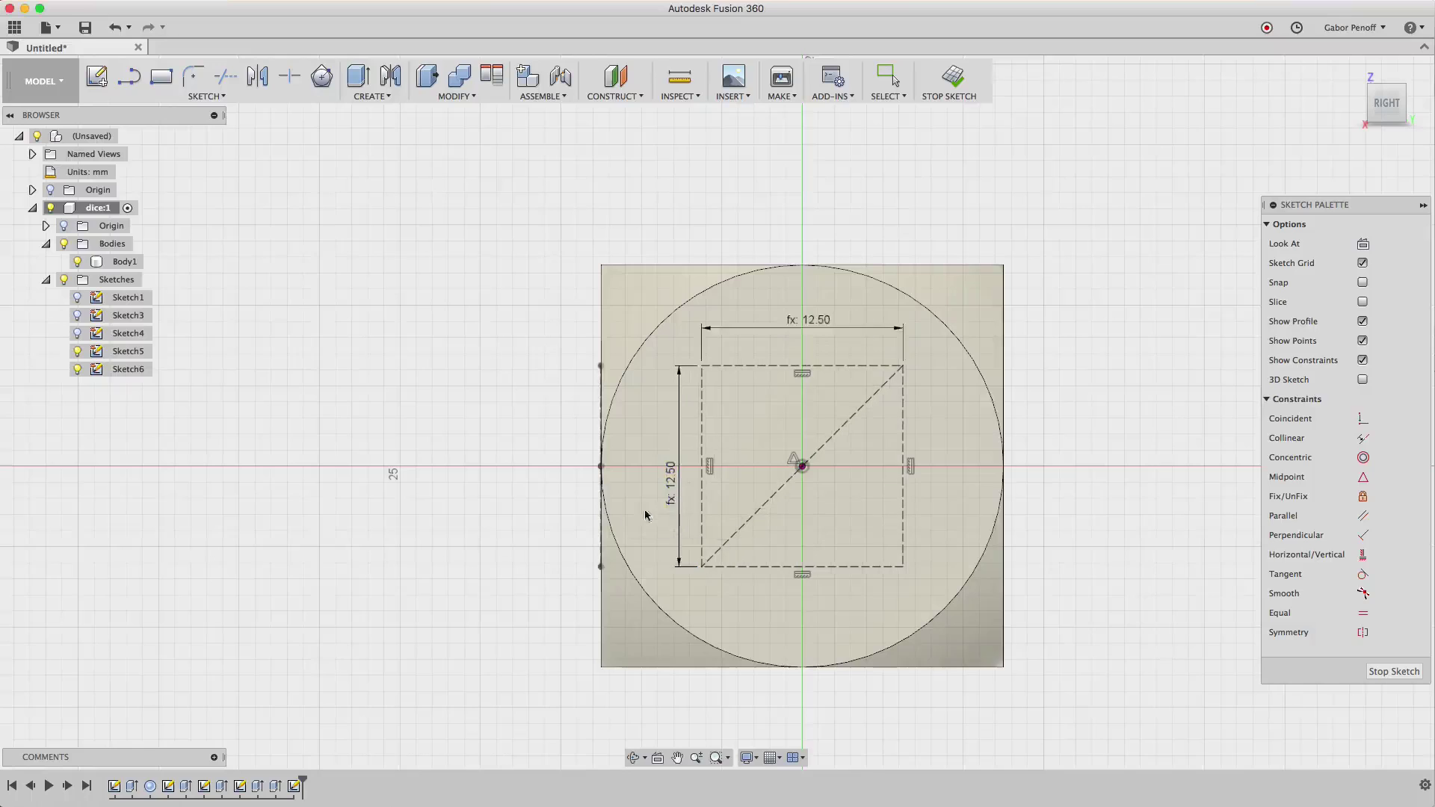
Draw a dot_size circle on the square's lower-left corner and select it.
{"action": "key", "text": "c"}
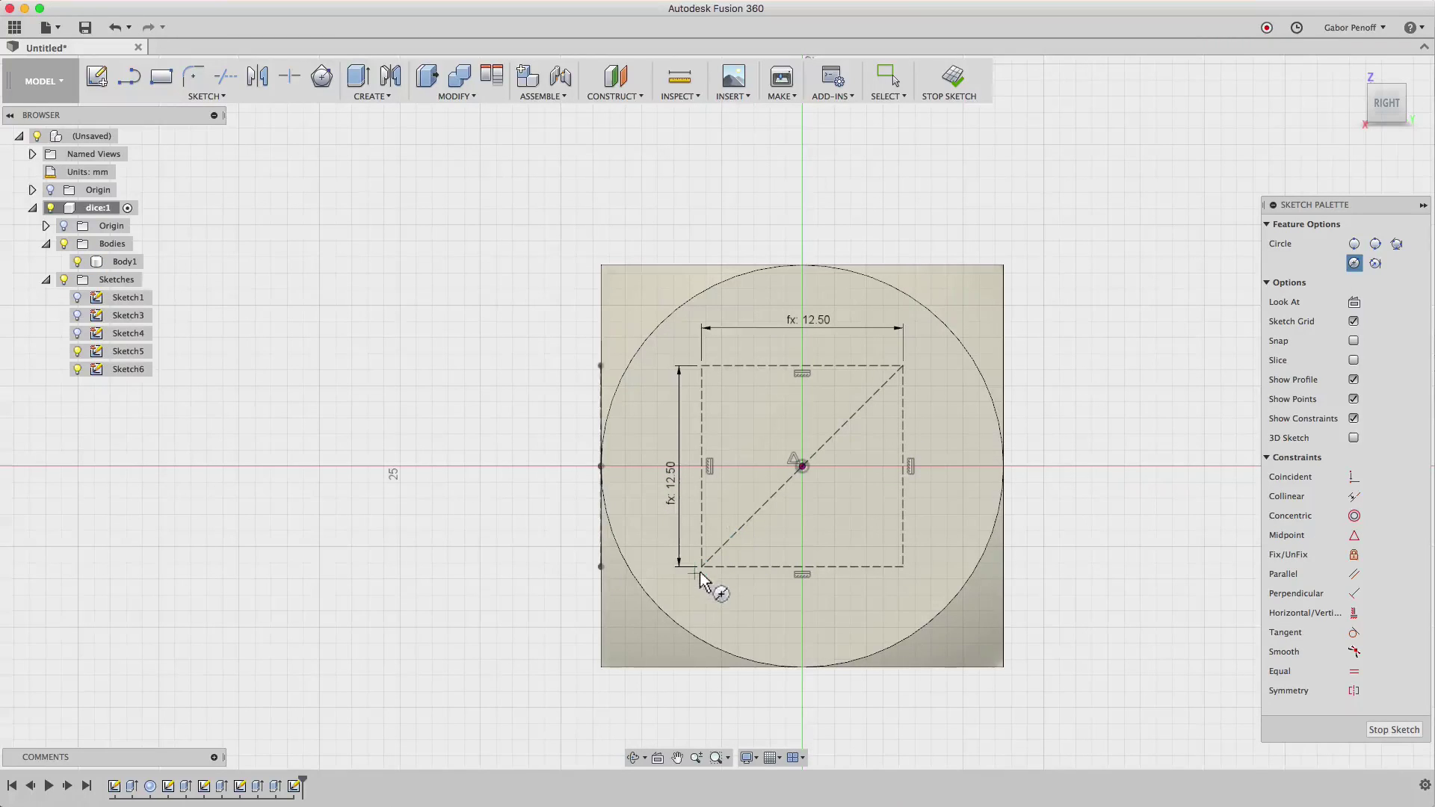
{"action": "left_click", "coordinate": [702, 567]}
{"action": "type", "text": "dot_size"}
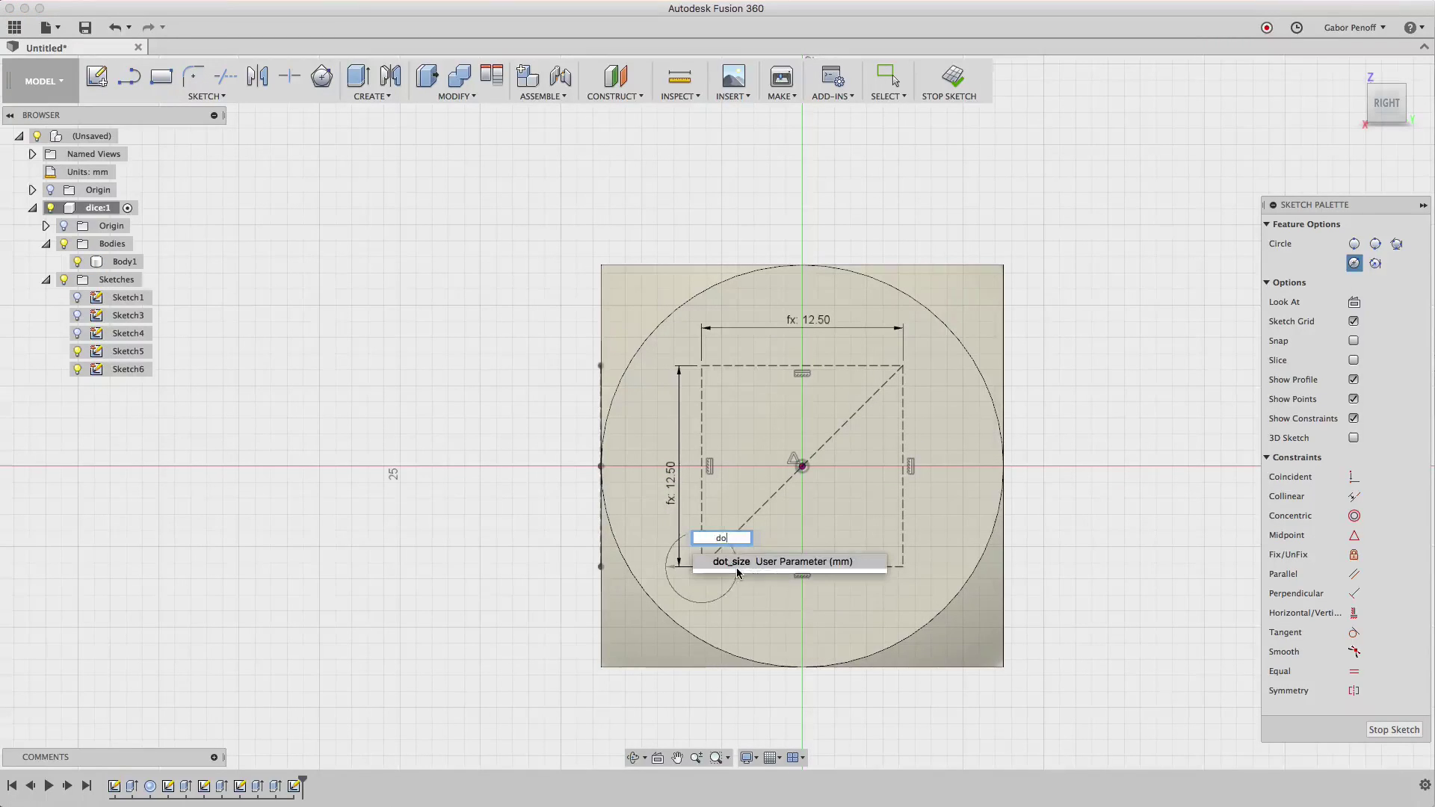
{"action": "key", "text": "Tab"}
{"action": "key", "text": "Return"}
{"action": "key", "text": "Escape"}
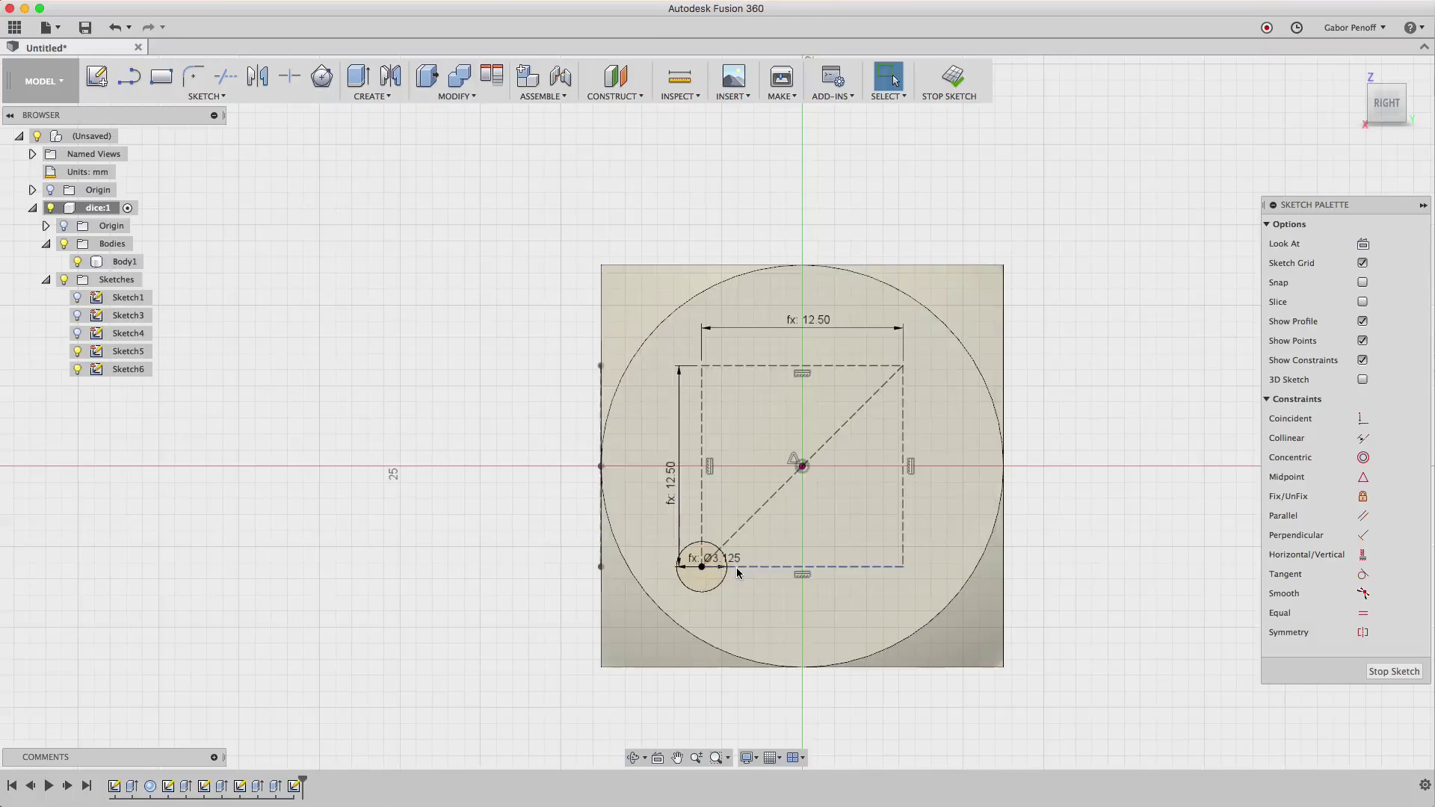
{"action": "left_click", "coordinate": [724, 578]}
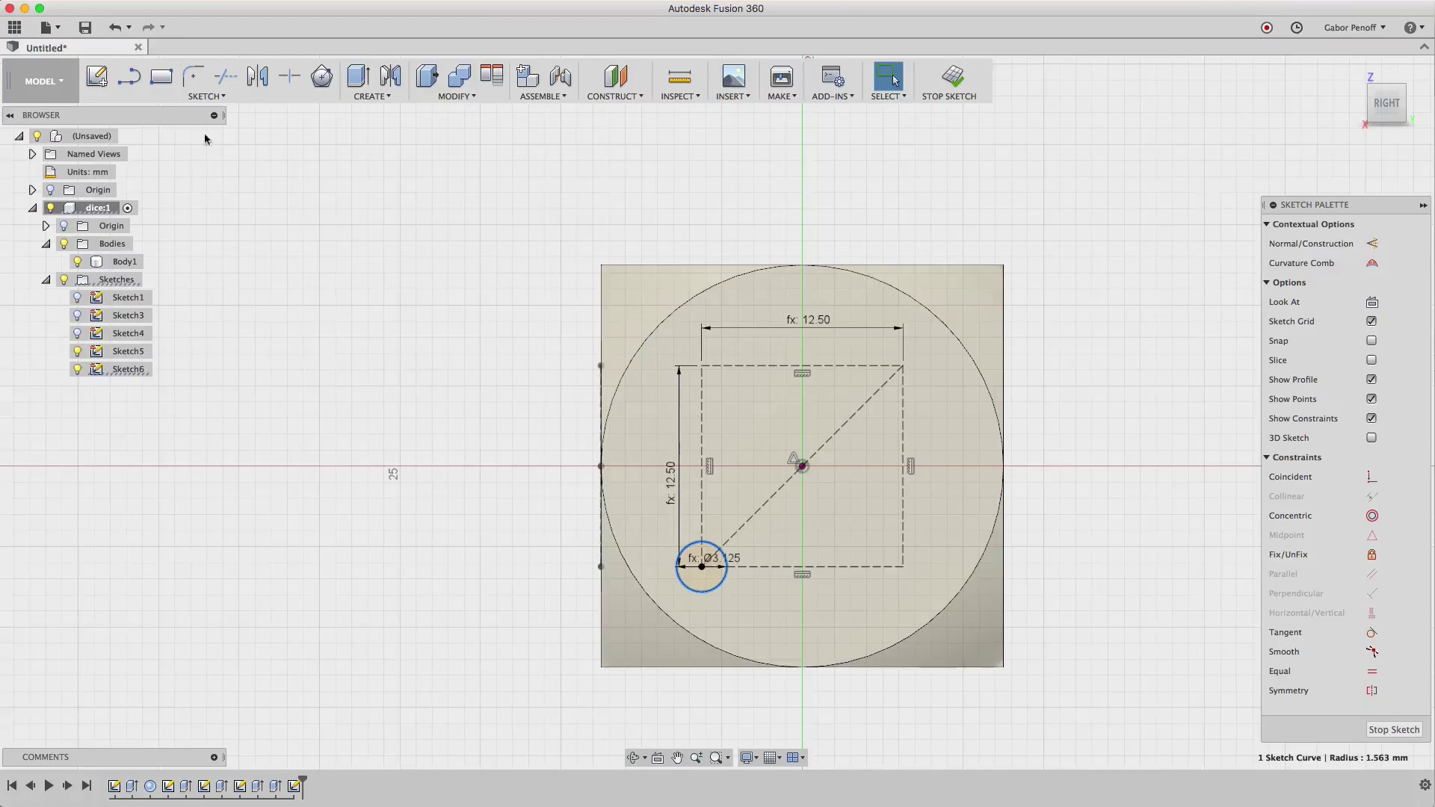
{"action": "left_click", "coordinate": [207, 96]}
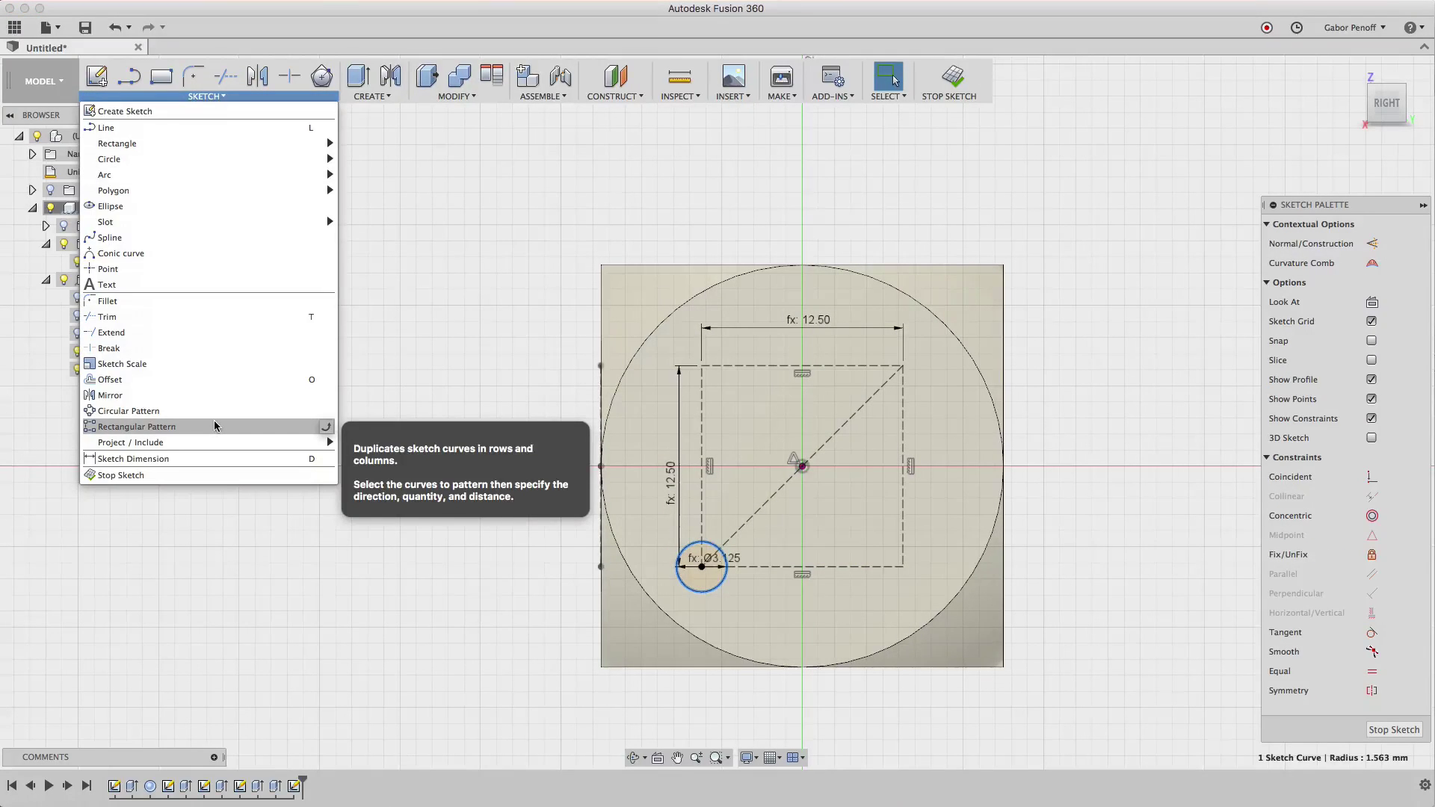
Rectangular-pattern the corner circle, two per direction, spaced dice_size/2 both ways.
{"action": "left_click", "coordinate": [215, 427]}
{"action": "key", "text": "Tab"}
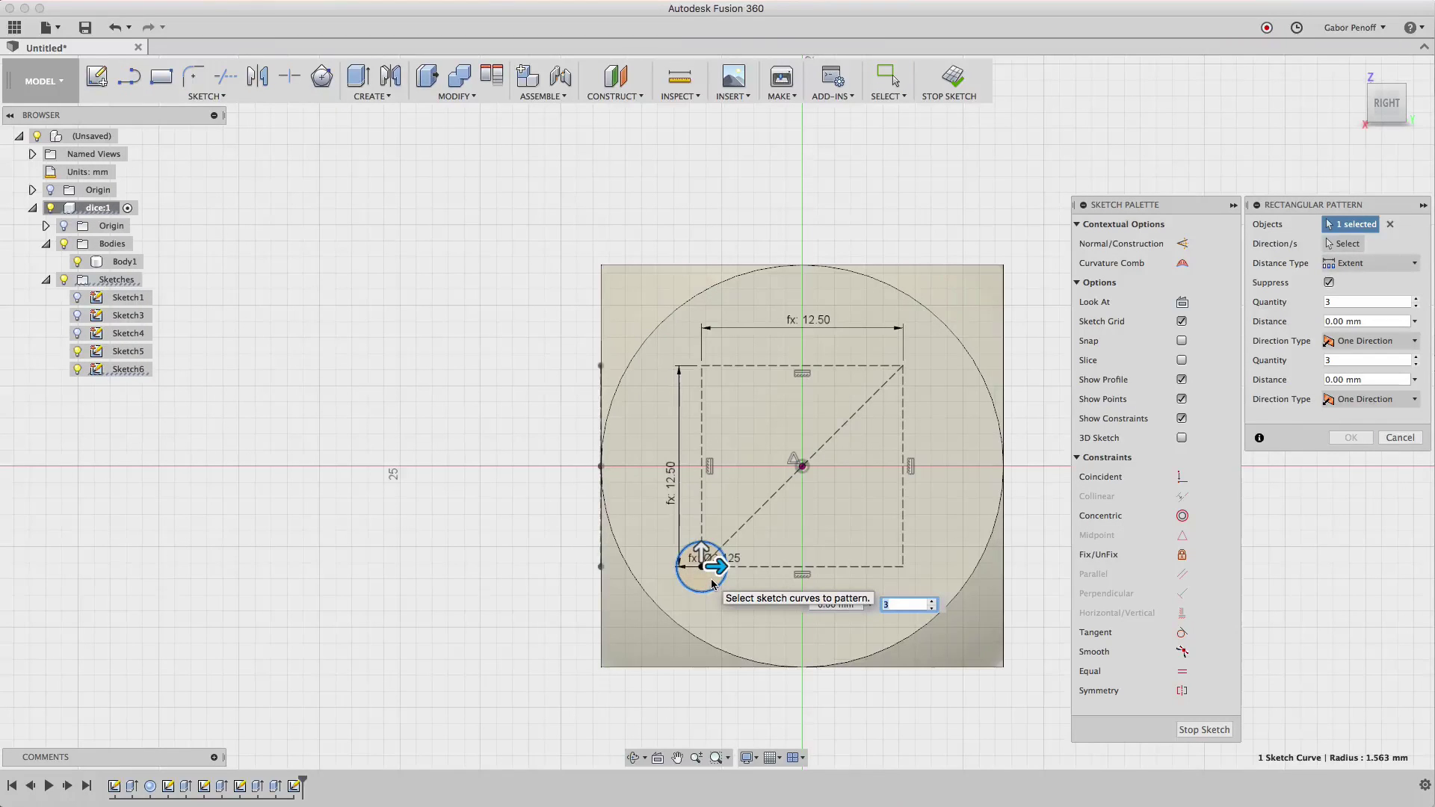
{"action": "left_click", "coordinate": [825, 605]}
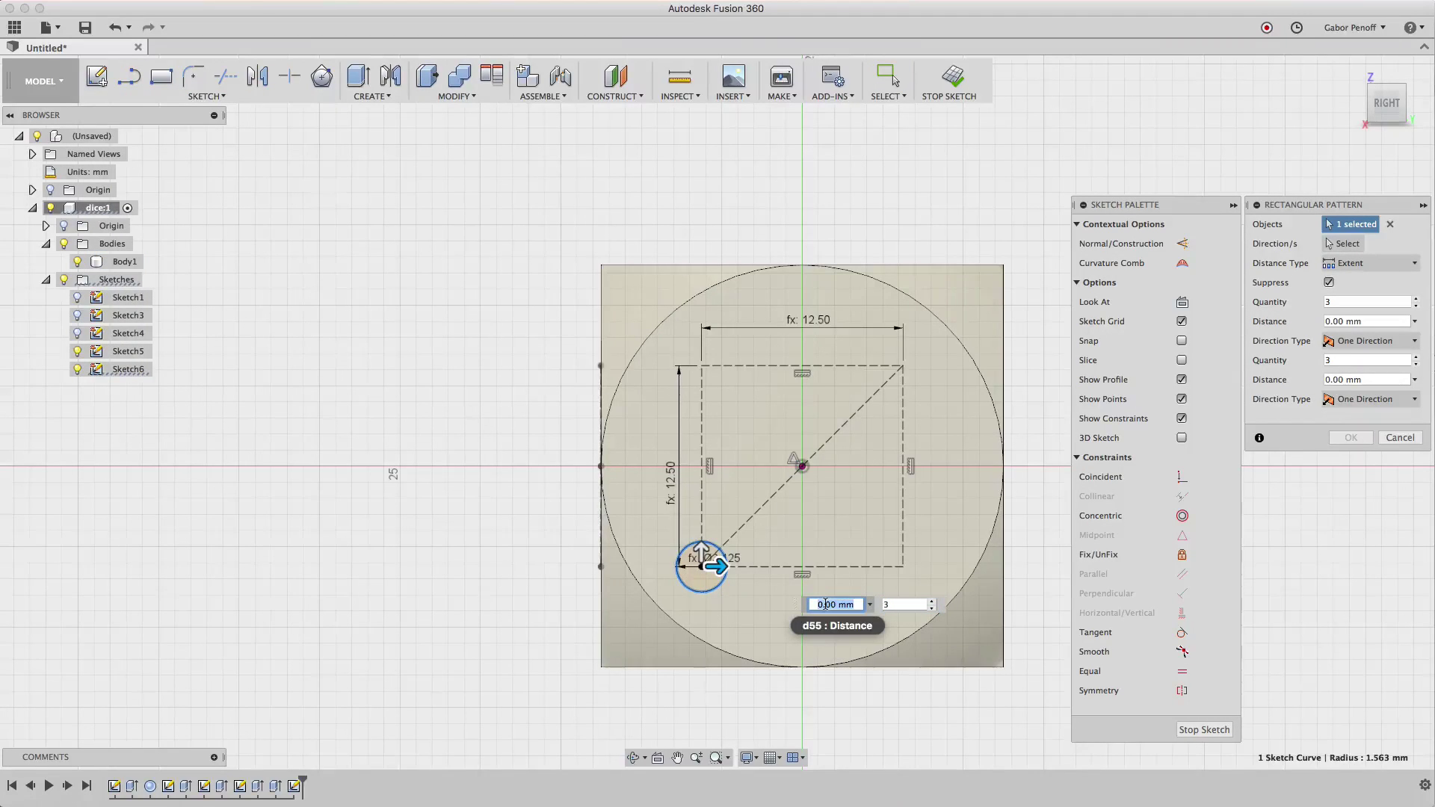
{"action": "type", "text": "dice_size/2"}
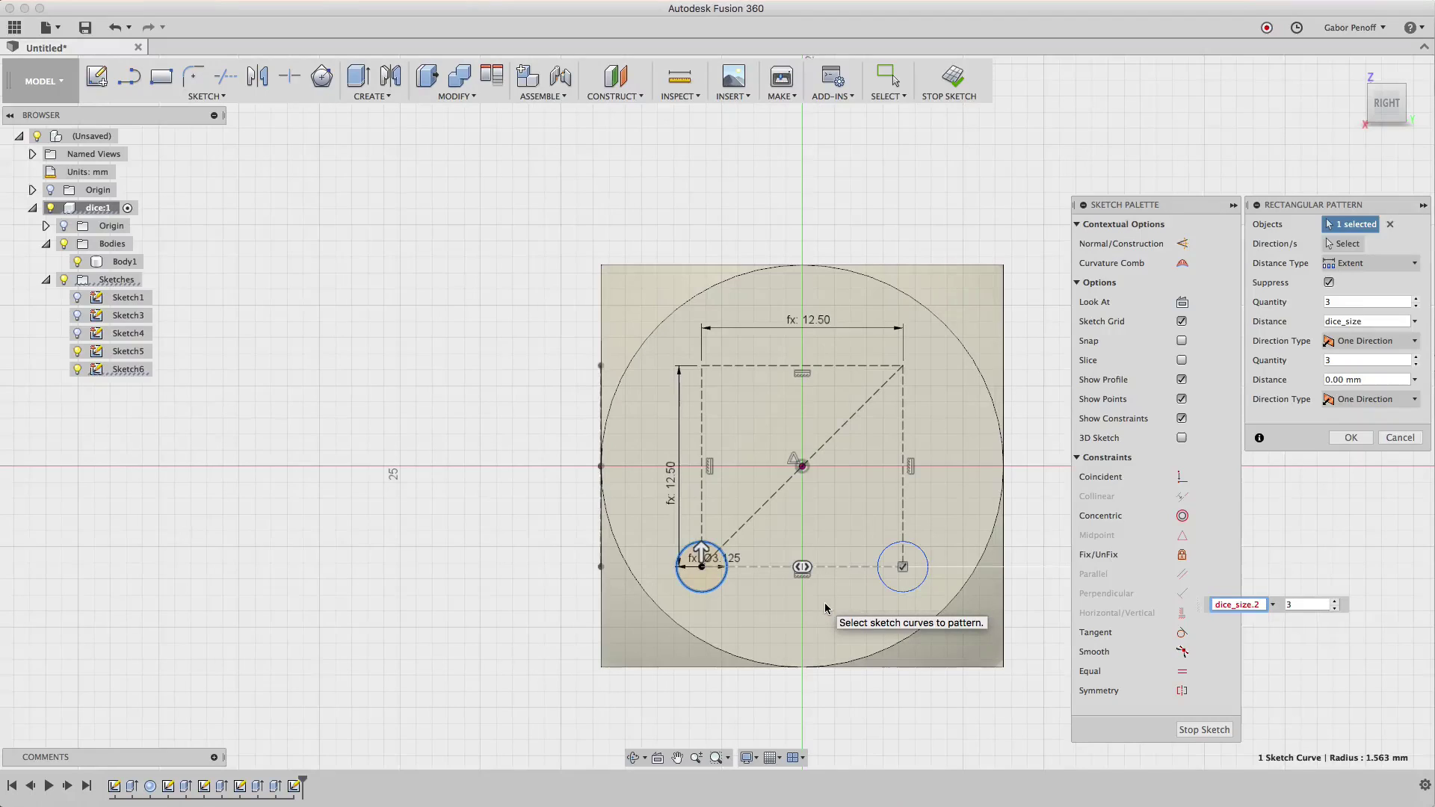
{"action": "key", "text": "Tab"}
{"action": "type", "text": "2"}
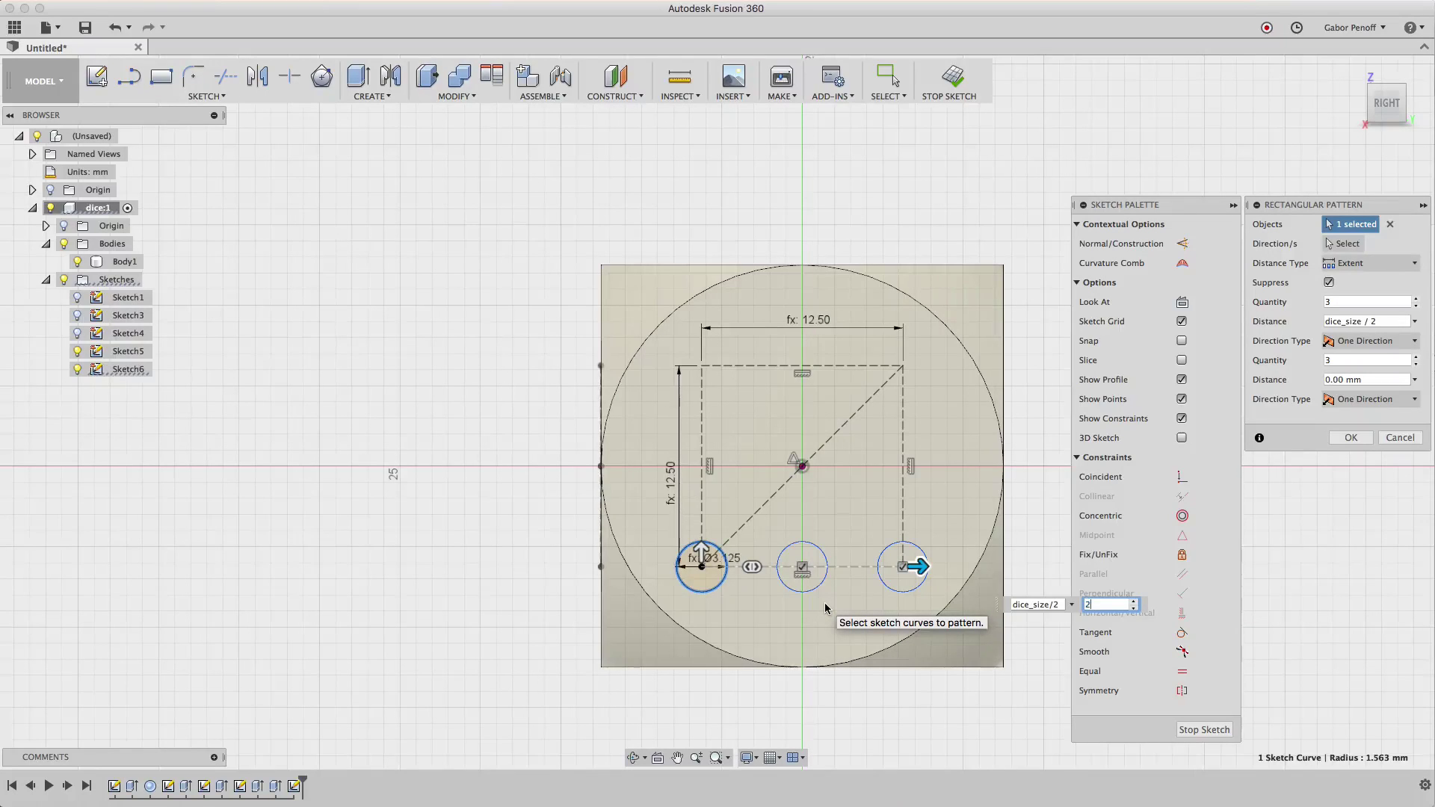
{"action": "key", "text": "Tab"}
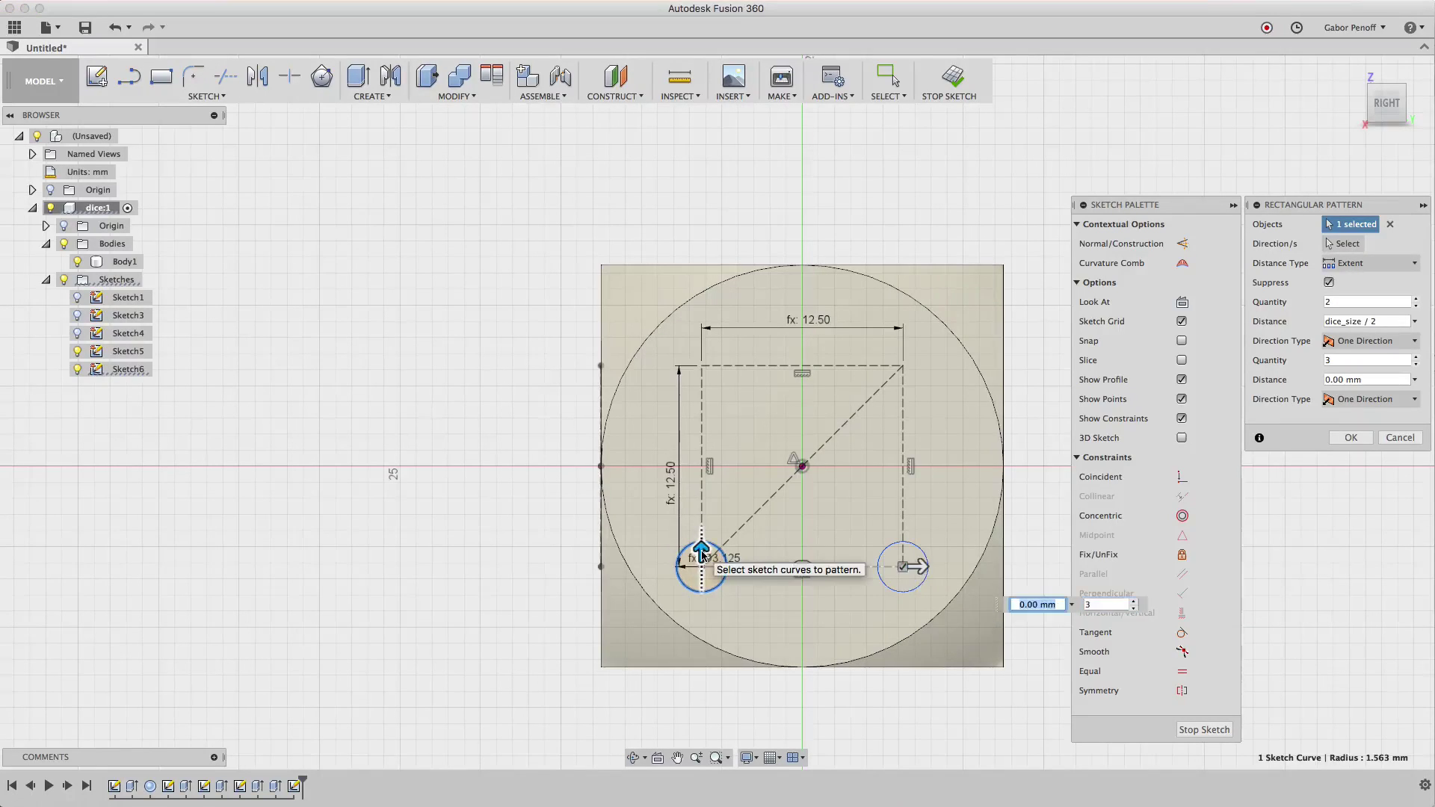
{"action": "type", "text": "dic"}
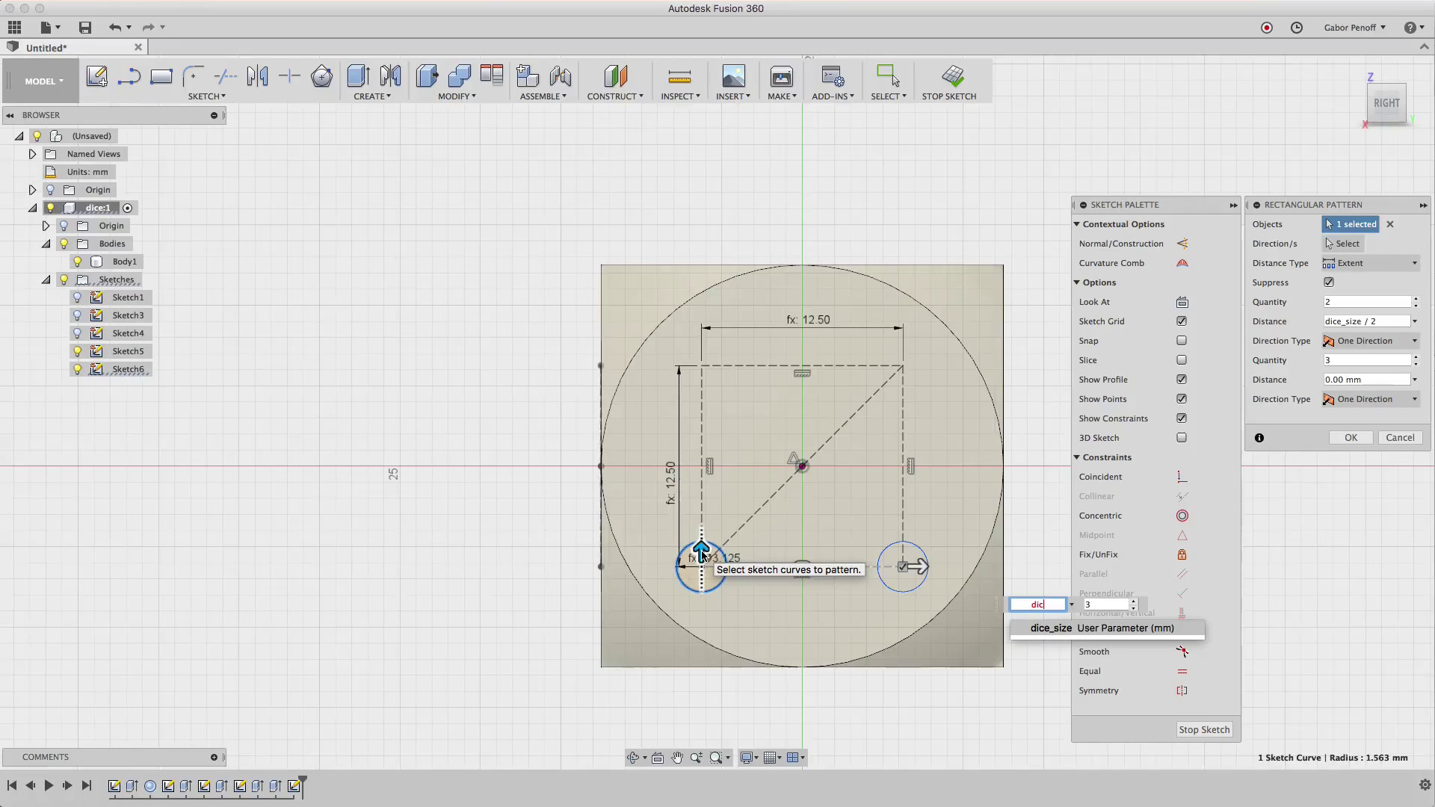
{"action": "key", "text": "Return"}
{"action": "key", "text": "Tab"}
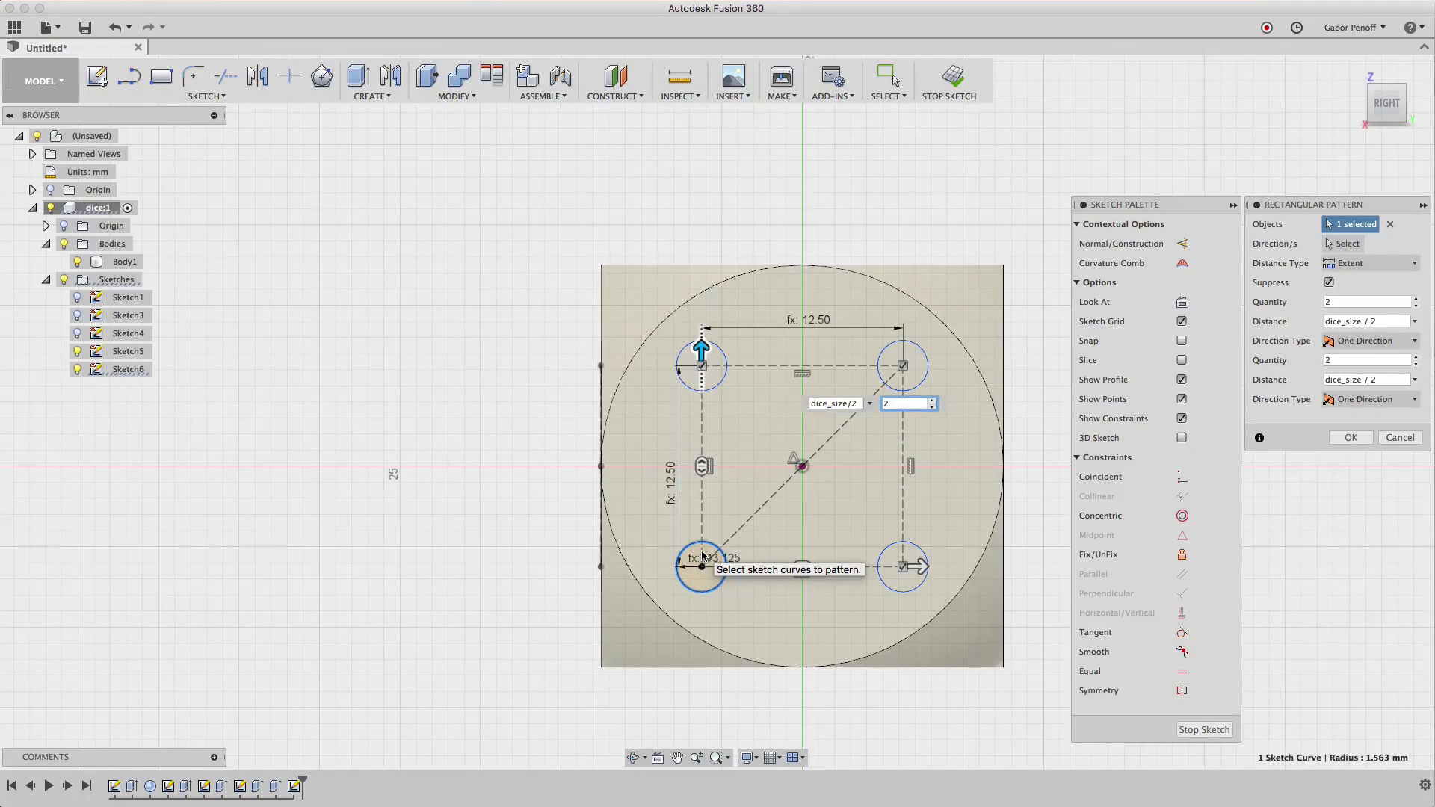
{"action": "key", "text": "Return"}
Add a dot_size circle at the centre and finish the sketch.
{"action": "key", "text": "c"}
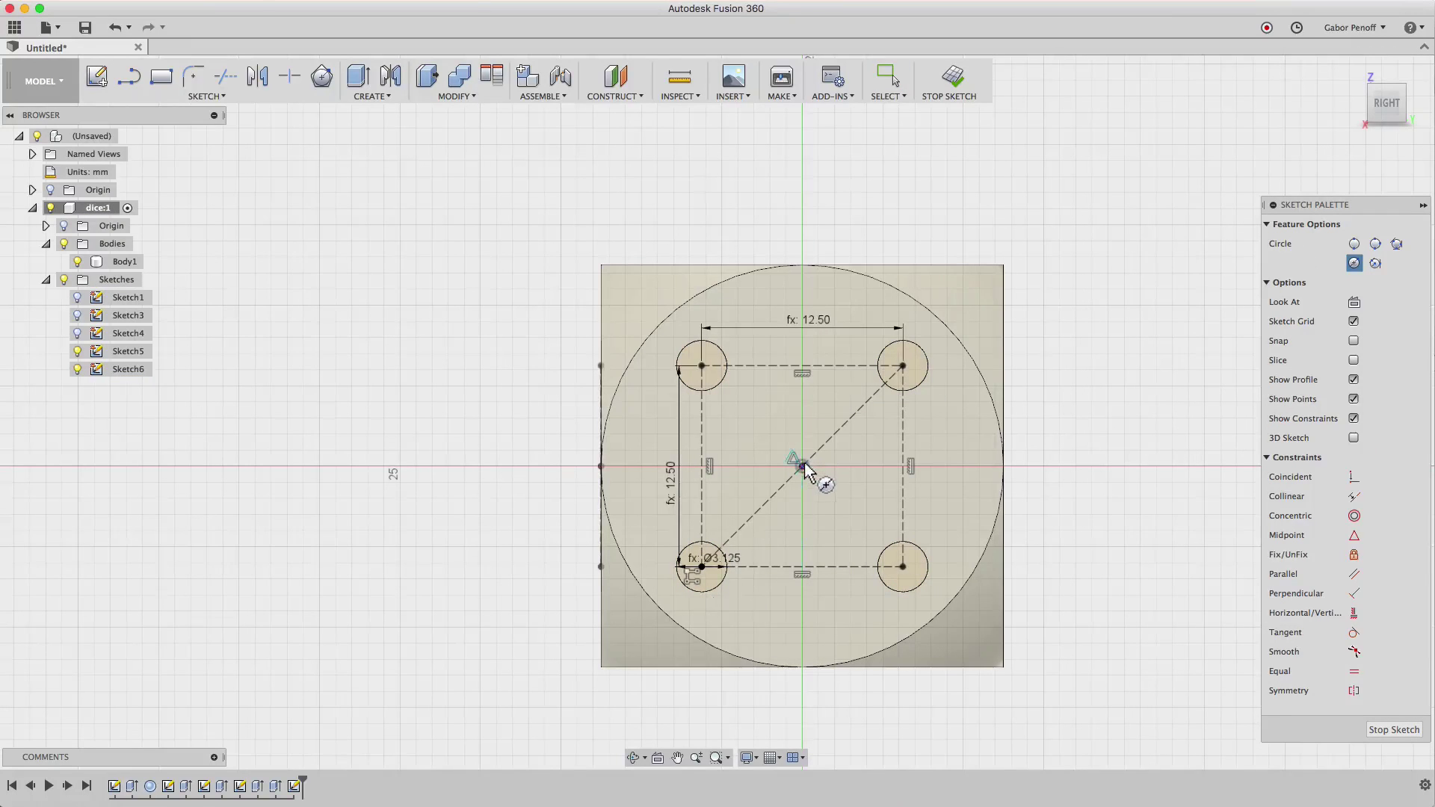
{"action": "left_click", "coordinate": [802, 467]}
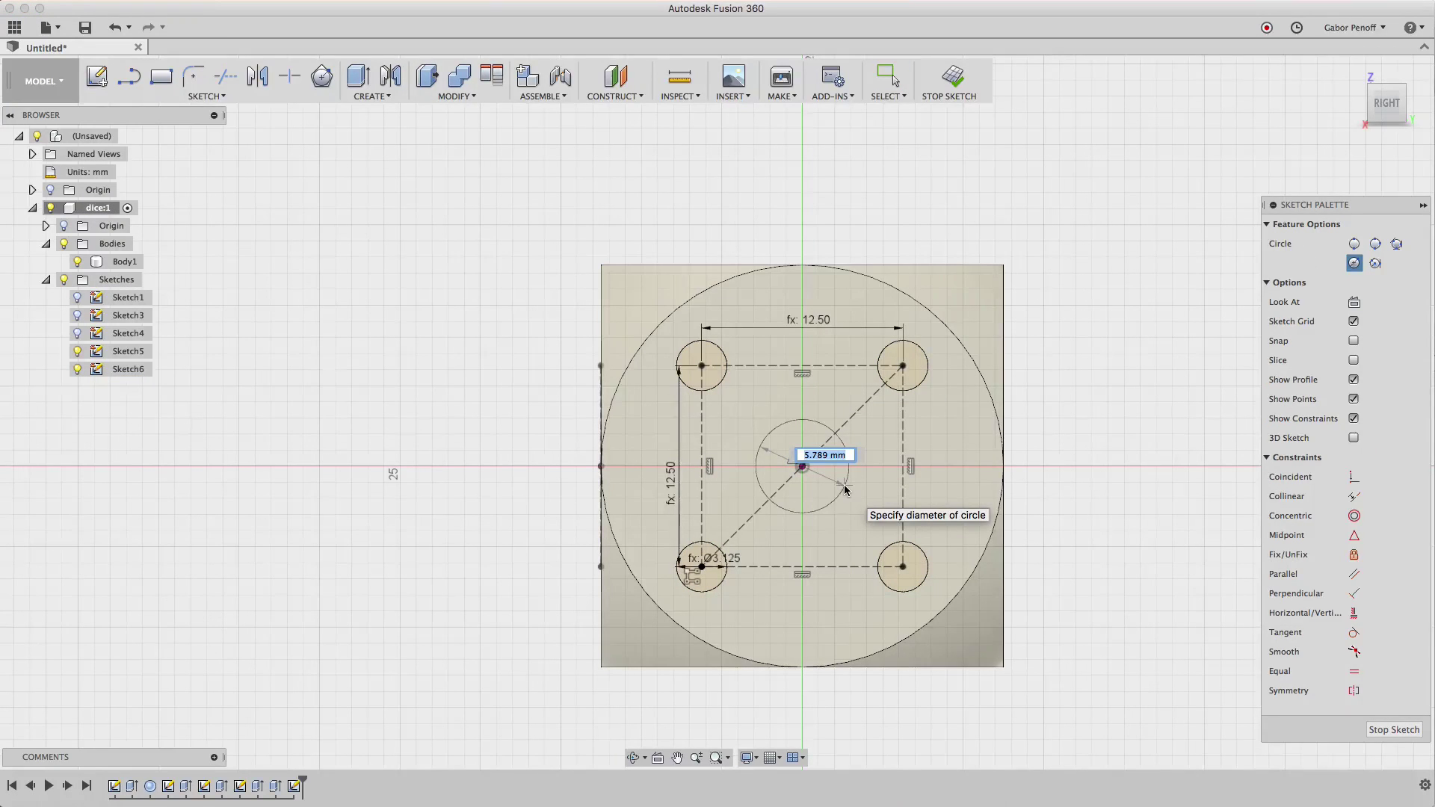
{"action": "type", "text": "dot_size"}
{"action": "key", "text": "Tab"}
{"action": "key", "text": "Return"}
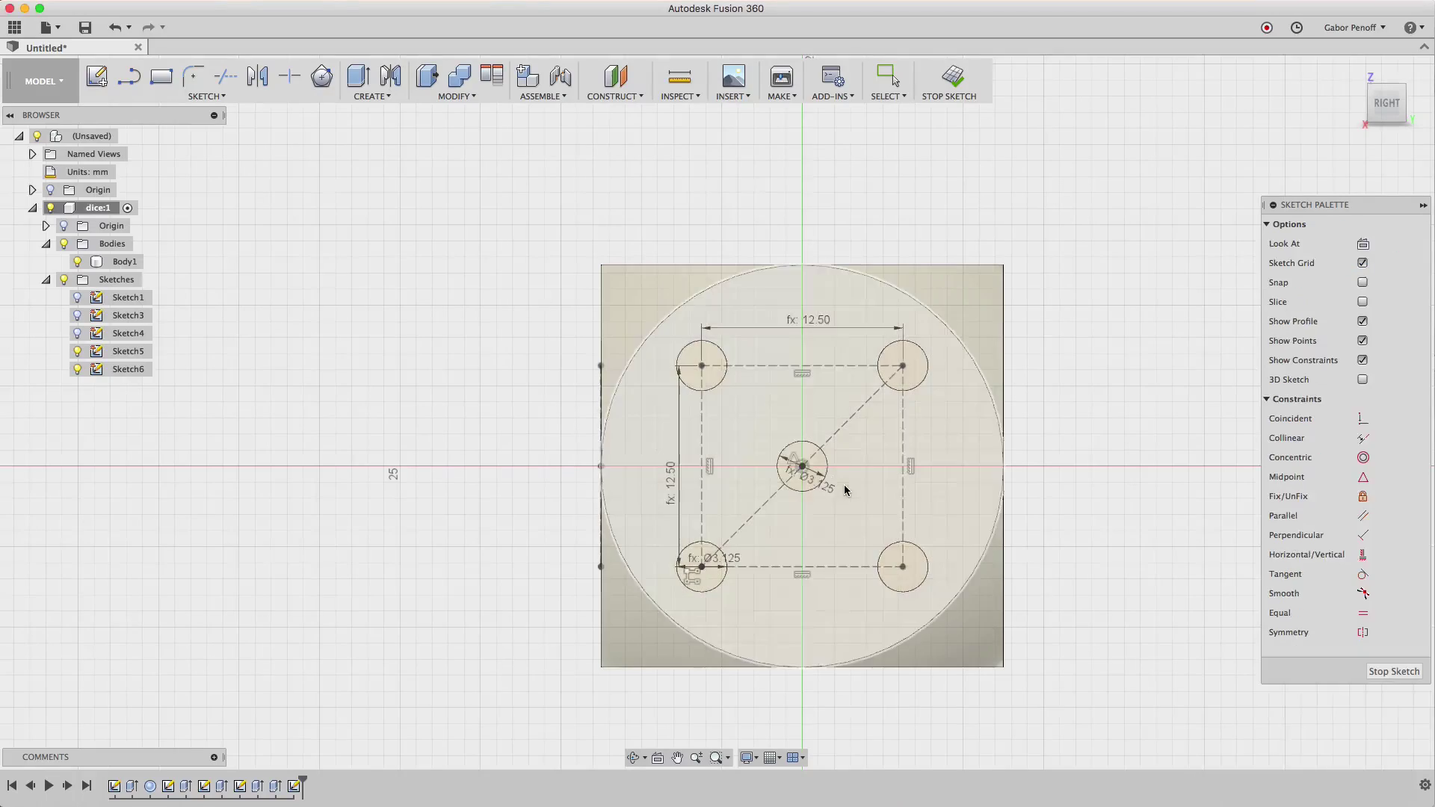
{"action": "key", "text": "Escape"}
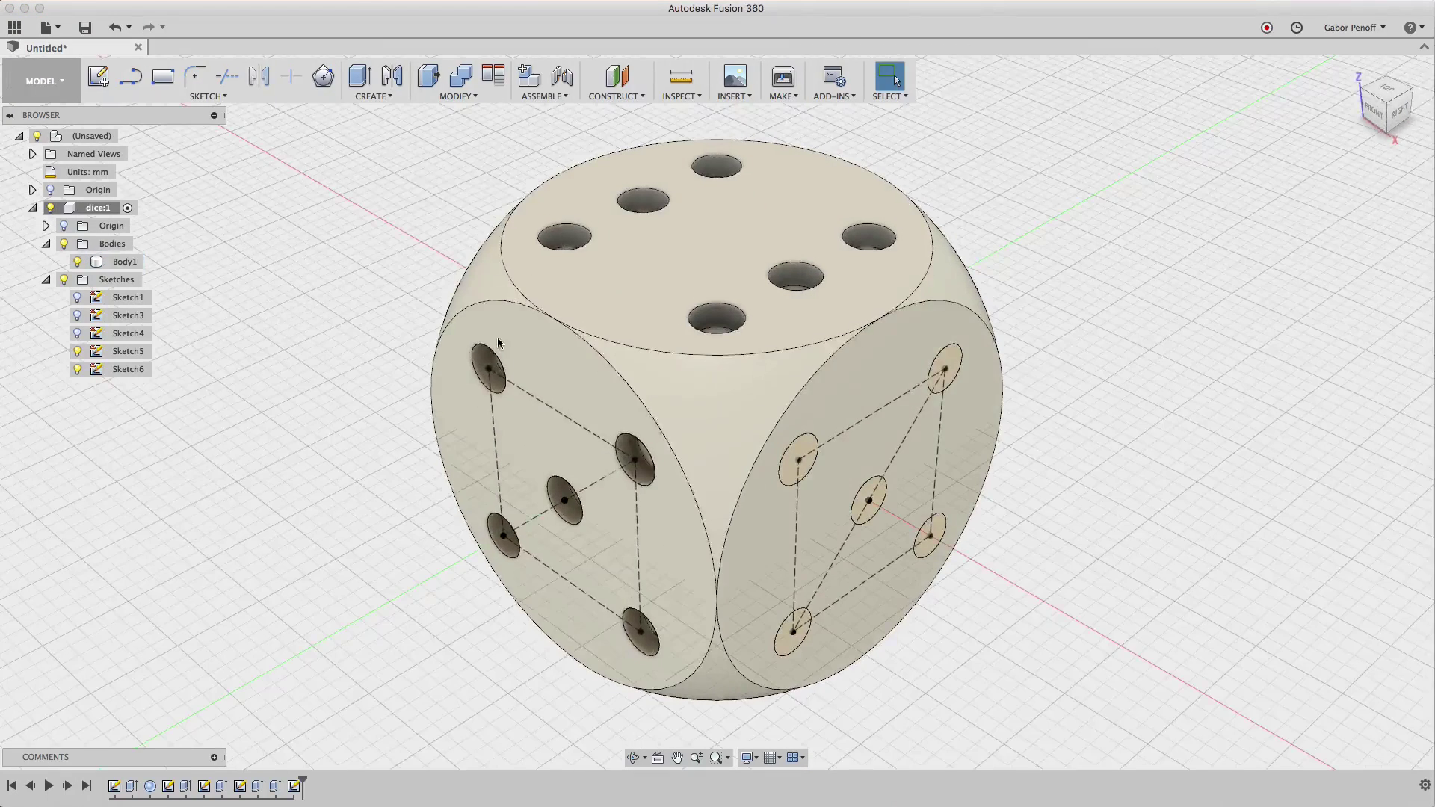
Cut the four corner pip circles on the right face to a depth of -dot_size.
{"action": "key", "text": "e"}
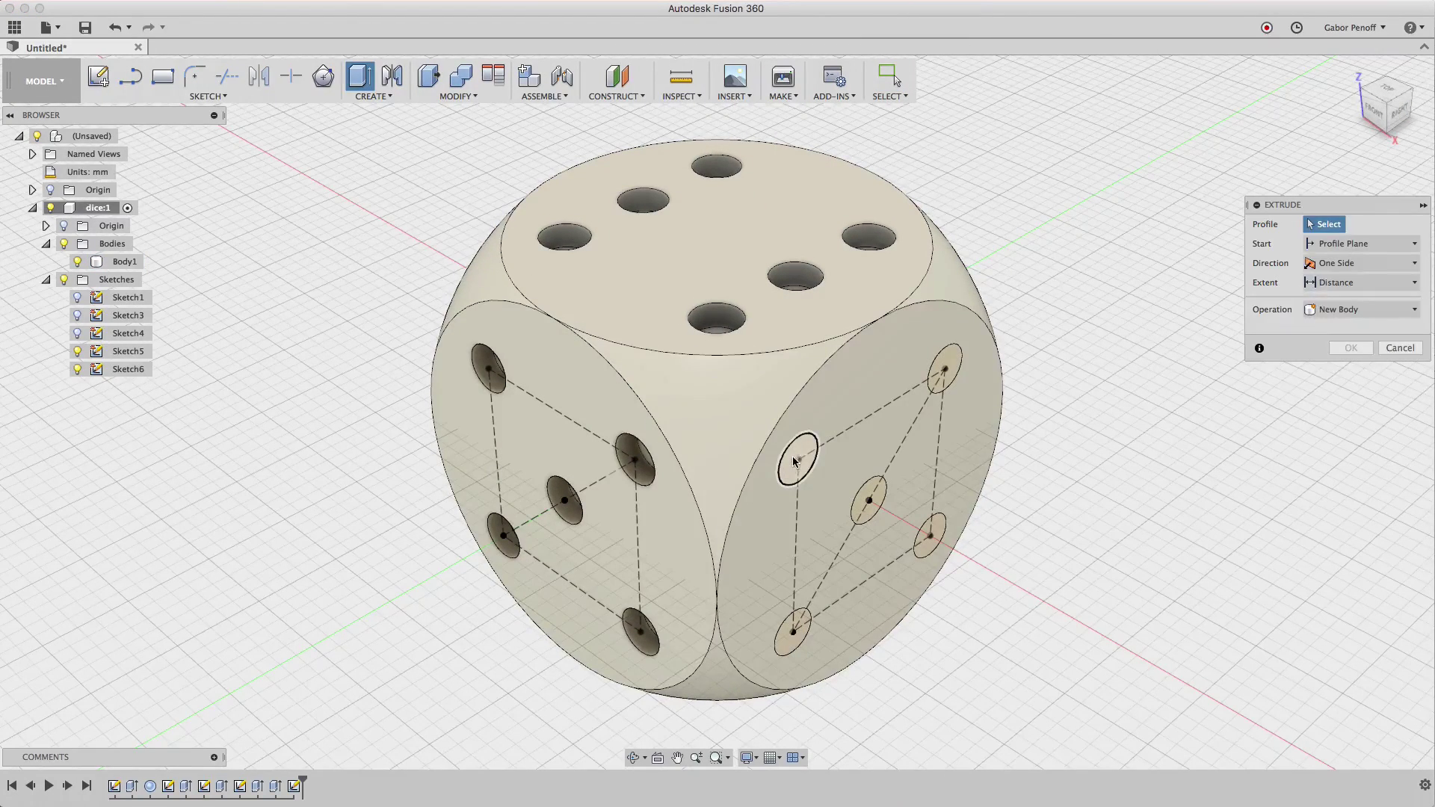
{"action": "left_click", "coordinate": [798, 458]}
{"action": "left_click", "coordinate": [792, 632]}
{"action": "left_click", "coordinate": [936, 387]}
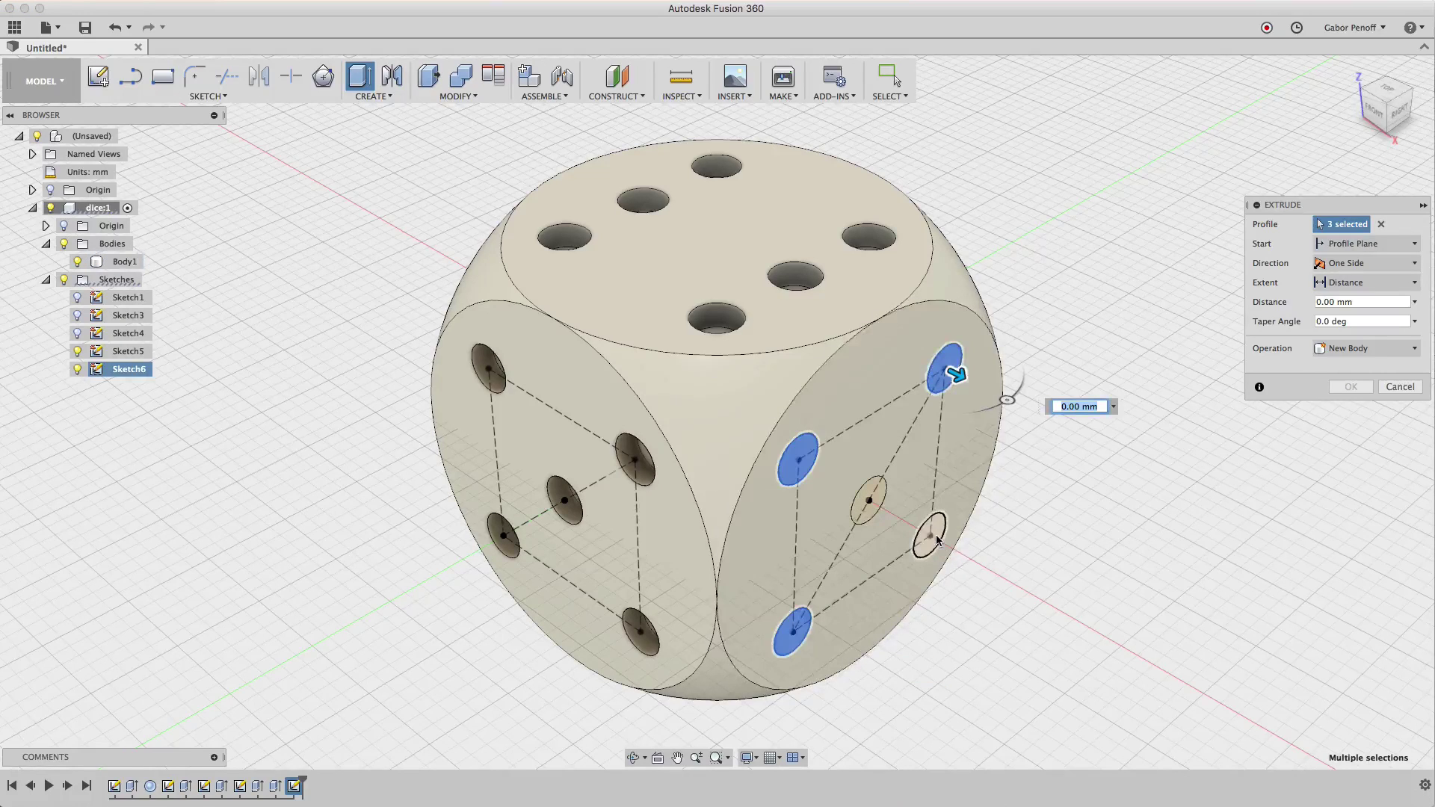
{"action": "left_click", "coordinate": [933, 536]}
{"action": "type", "text": "-do"}
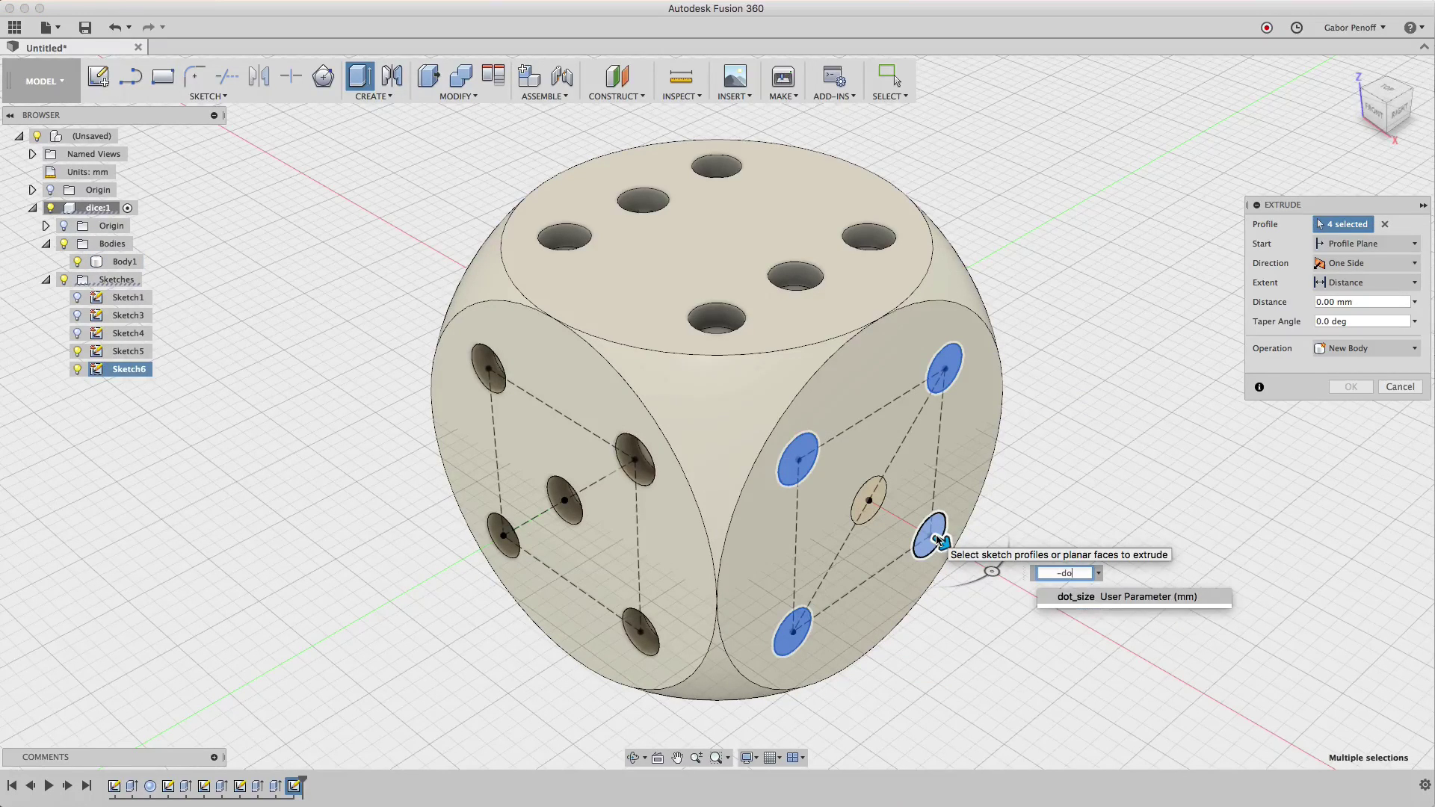
{"action": "key", "text": "Return"}
{"action": "key", "text": "Return"}
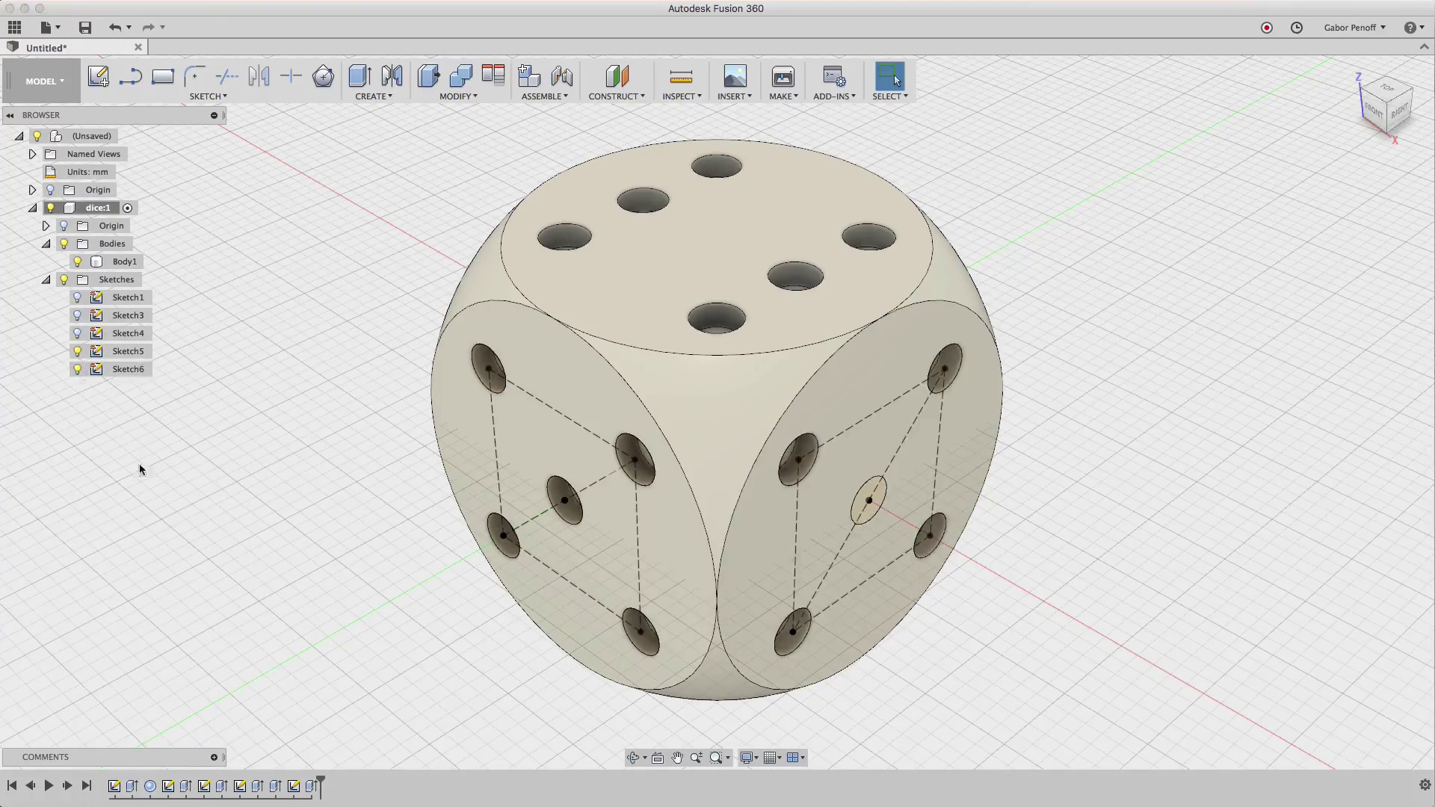
Cut the diagonal pips dot_size/2 deep from the rounded corner surface, then hide the face sketches.
{"action": "key", "text": "e"}
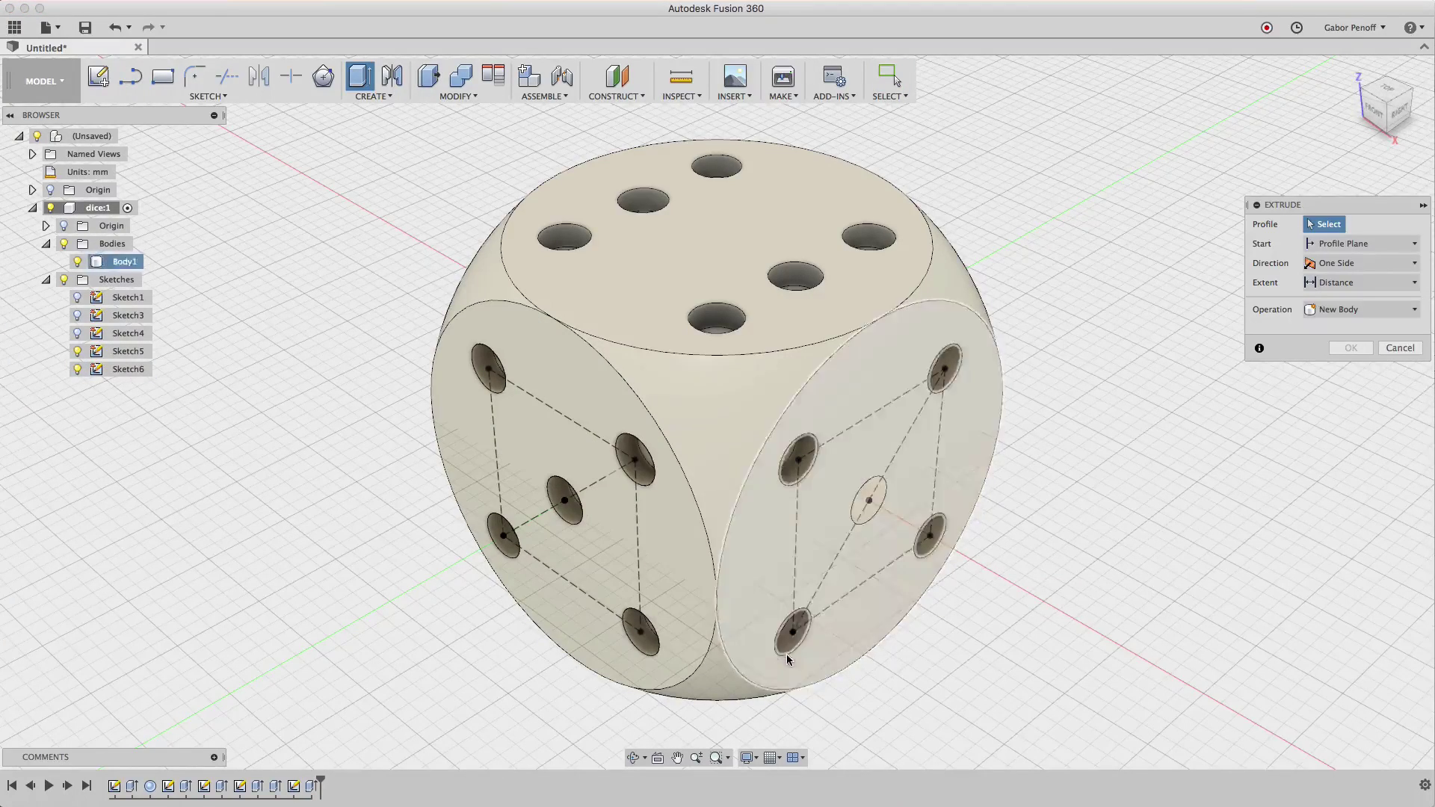
{"action": "left_click", "coordinate": [792, 639]}
{"action": "left_click", "coordinate": [946, 368]}
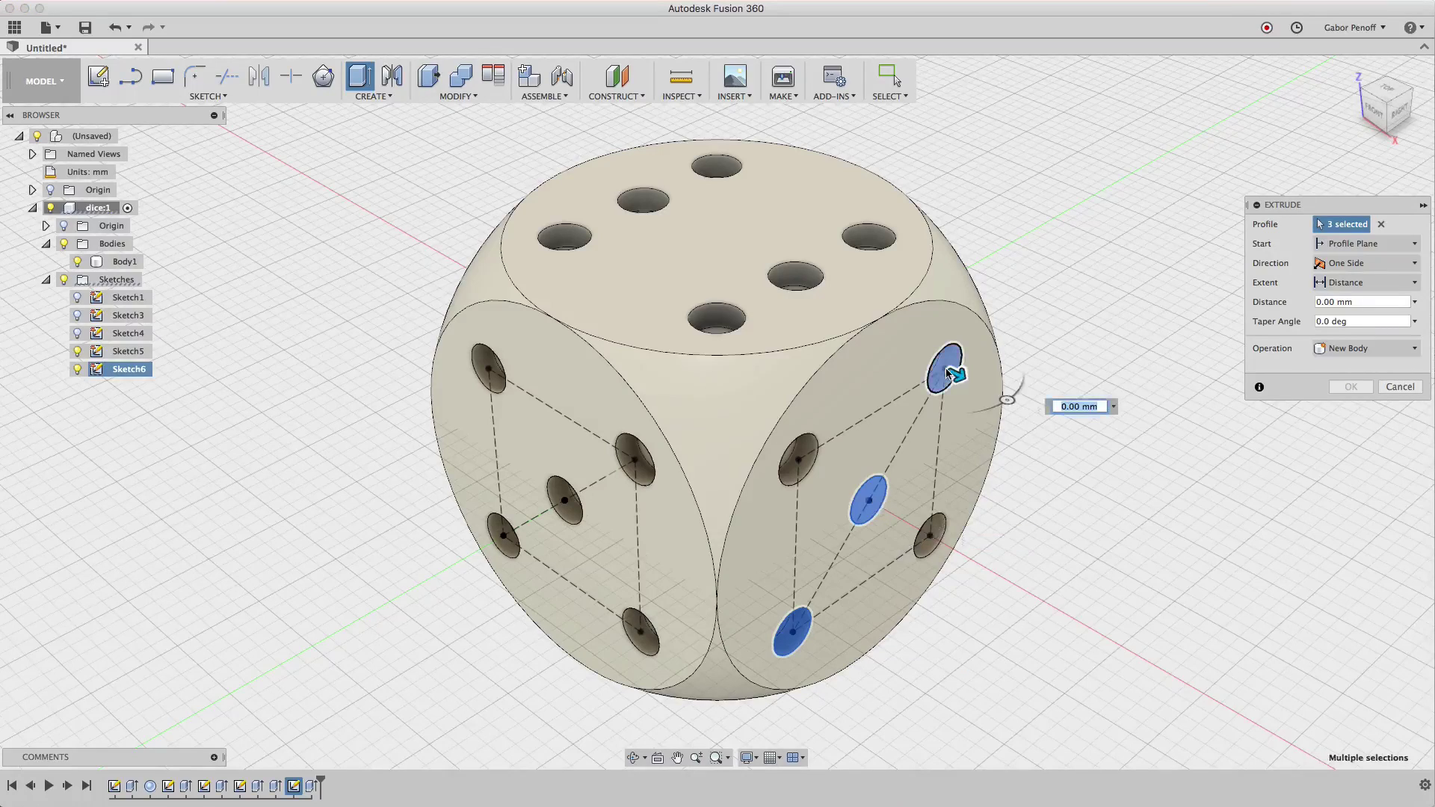
{"action": "type", "text": "dot_size."}
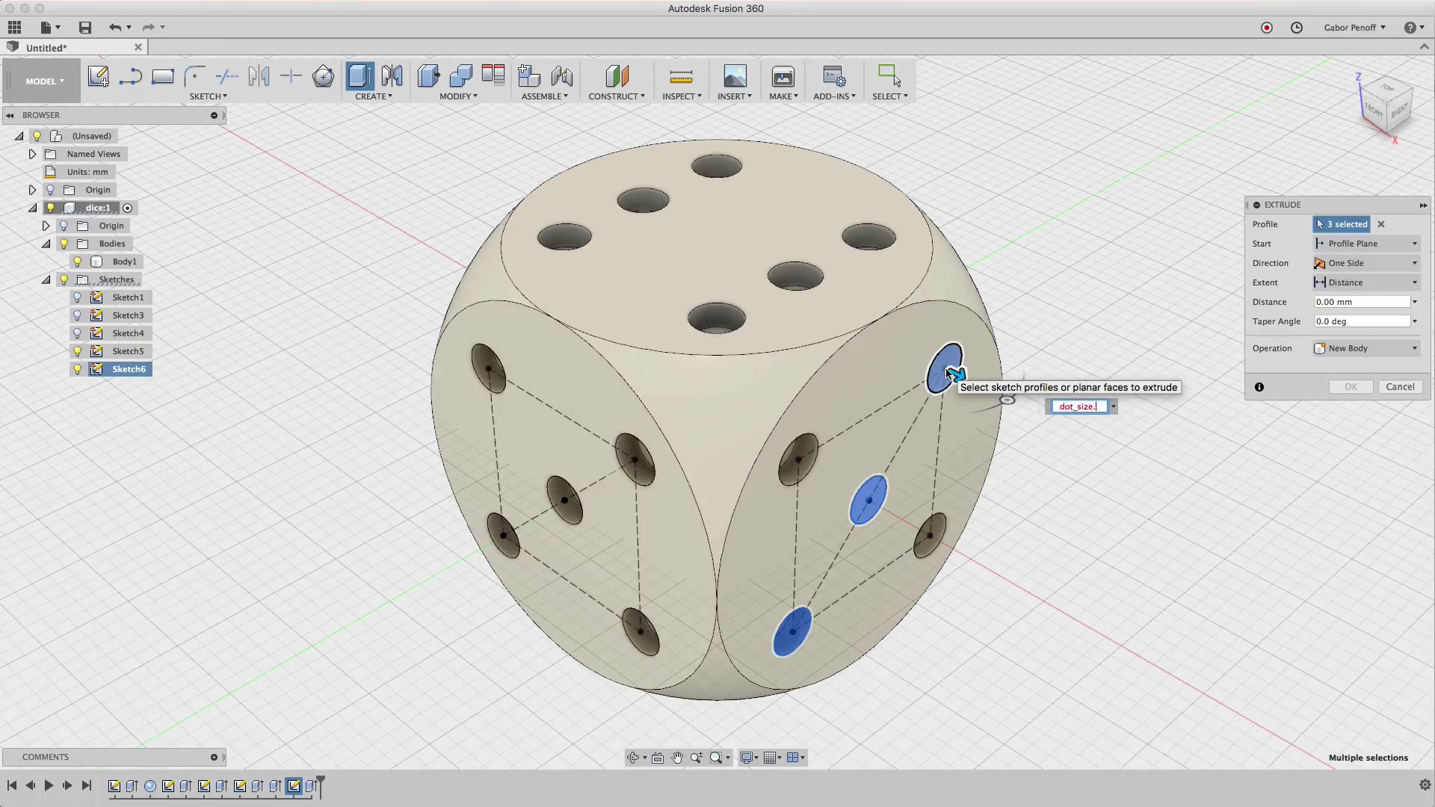
{"action": "key", "text": "BackSpace"}
{"action": "type", "text": "/2"}
{"action": "key", "text": "Return"}
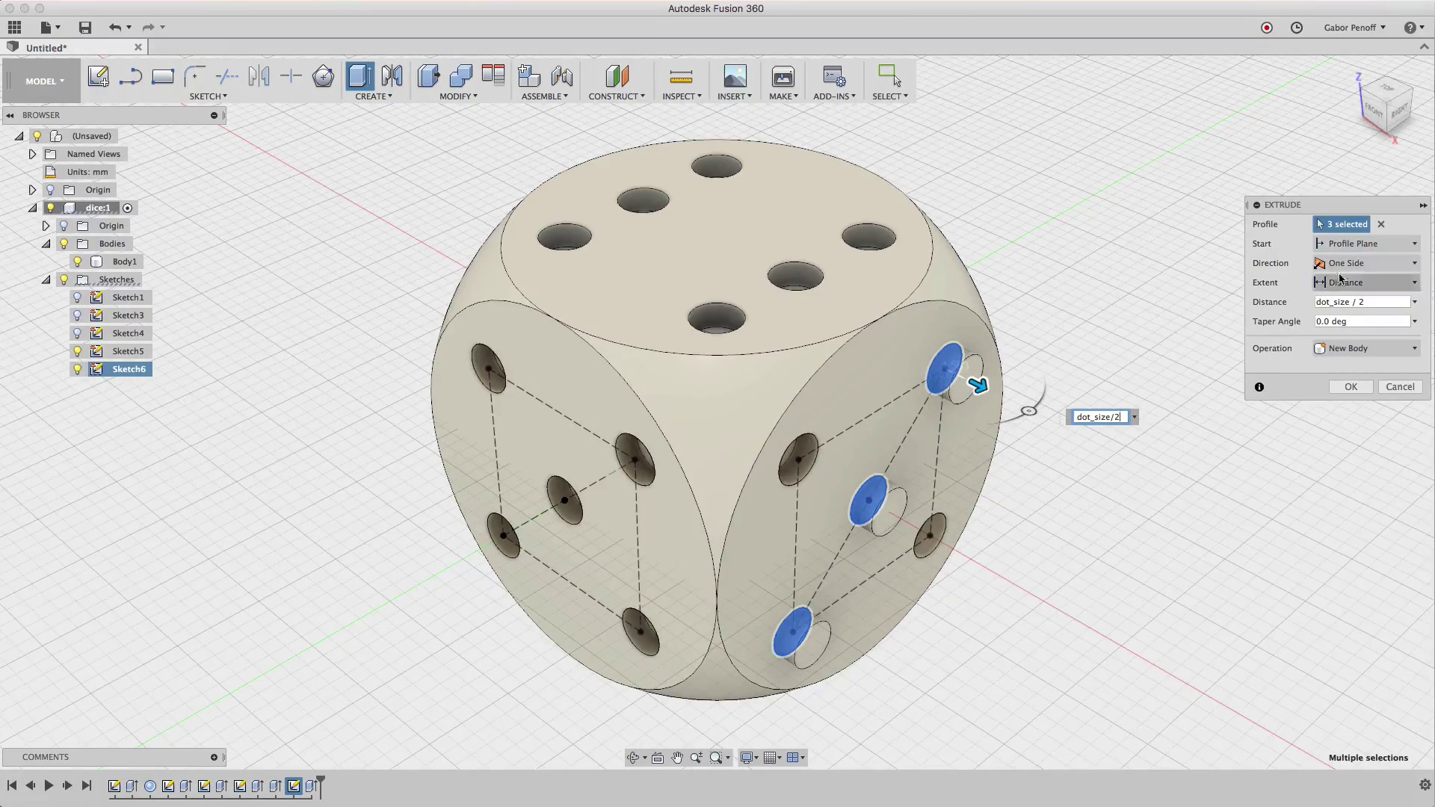
{"action": "left_click", "coordinate": [1367, 244]}
{"action": "left_click", "coordinate": [1352, 295]}
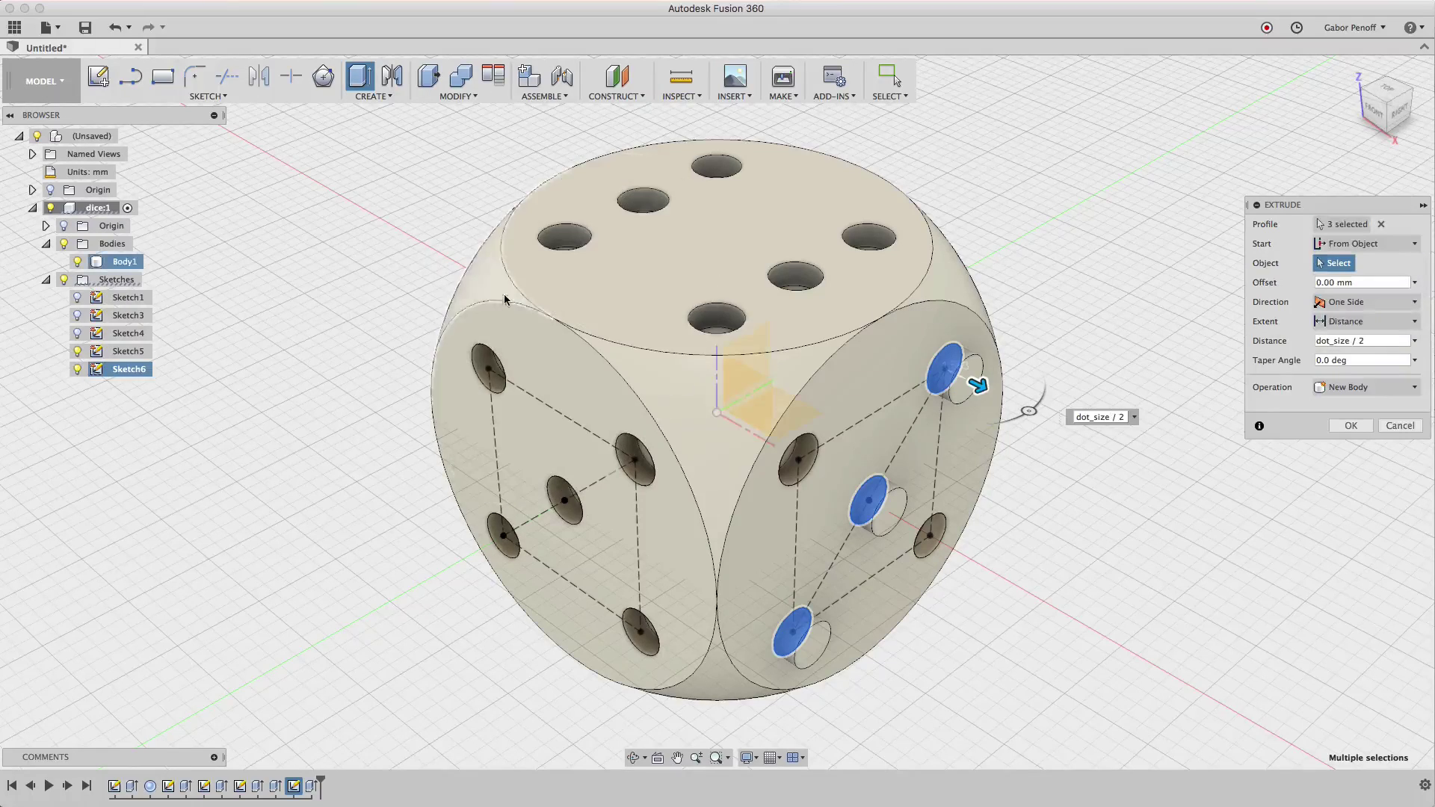
{"action": "left_click", "coordinate": [513, 338]}
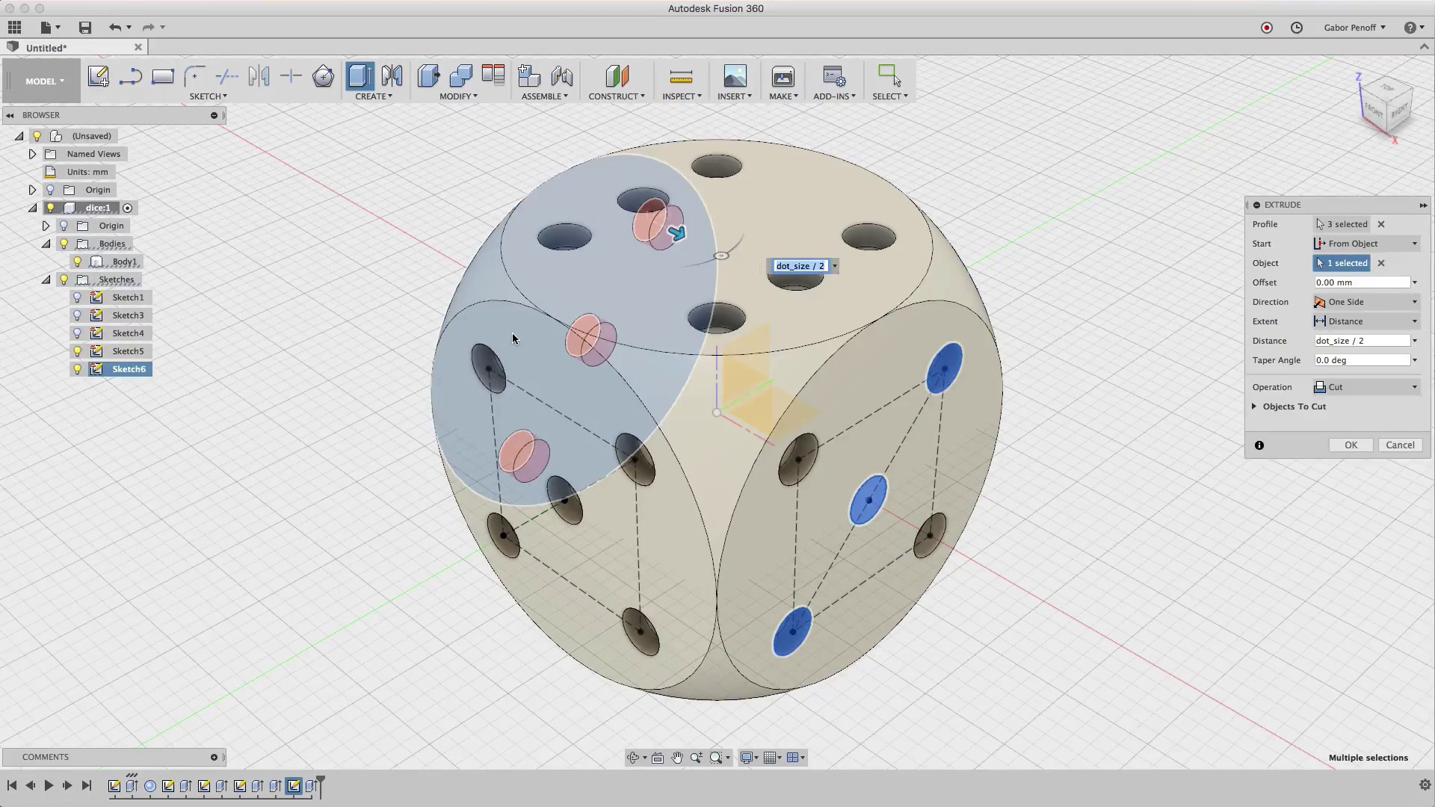
{"action": "key", "text": "Return"}
{"action": "left_click", "coordinate": [77, 369]}
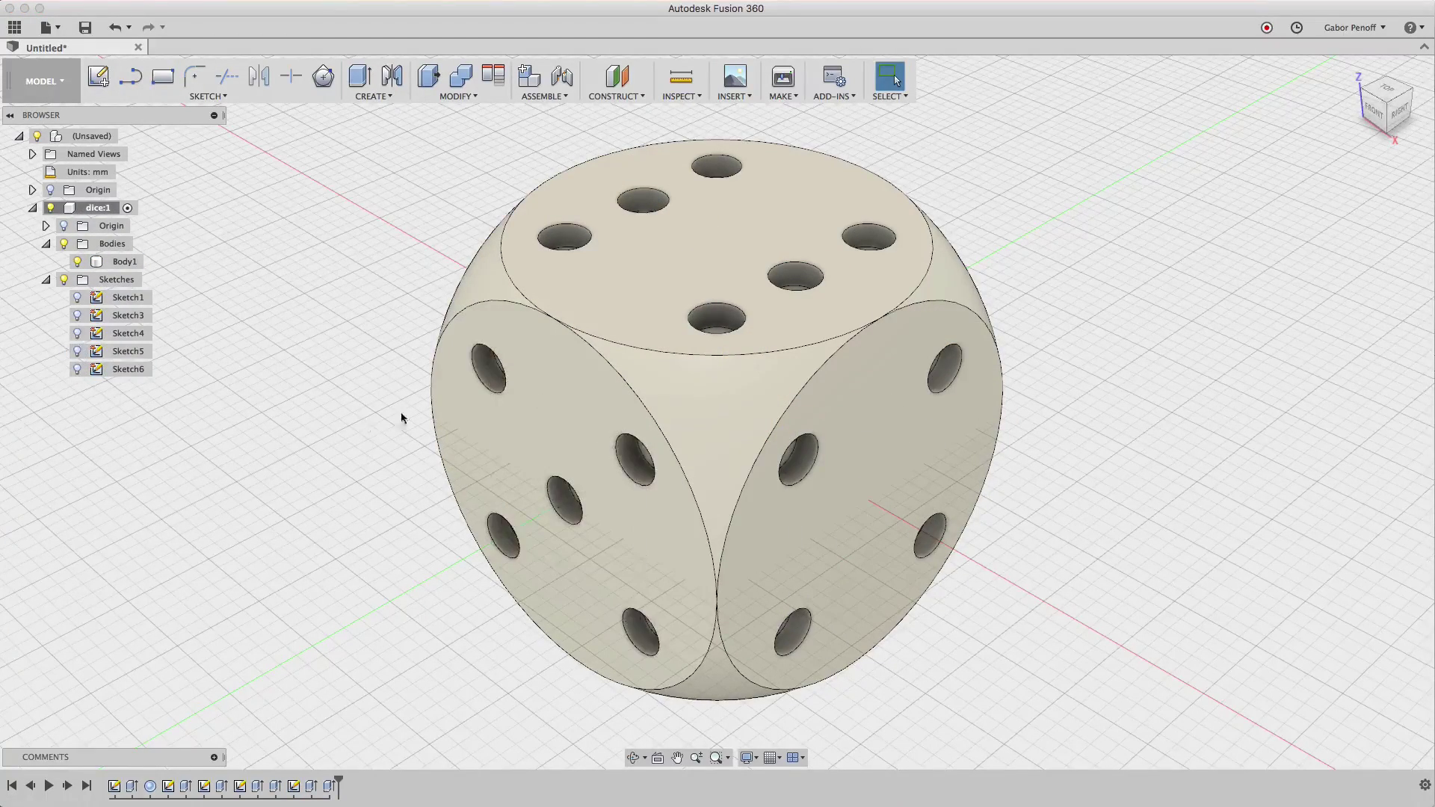
Change the dice_size parameter to 60 mm and check the enlarged die from the home view.
{"action": "mouse_move", "coordinate": [298, 535]}
{"action": "middle_mouse_down", "text": "shift"}
{"action": "mouse_move", "coordinate": [550, 480]}
{"action": "mouse_move", "coordinate": [570, 394]}
{"action": "mouse_move", "coordinate": [473, 314]}
{"action": "mouse_move", "coordinate": [1190, 63]}
{"action": "middle_mouse_up", "text": "shift"}
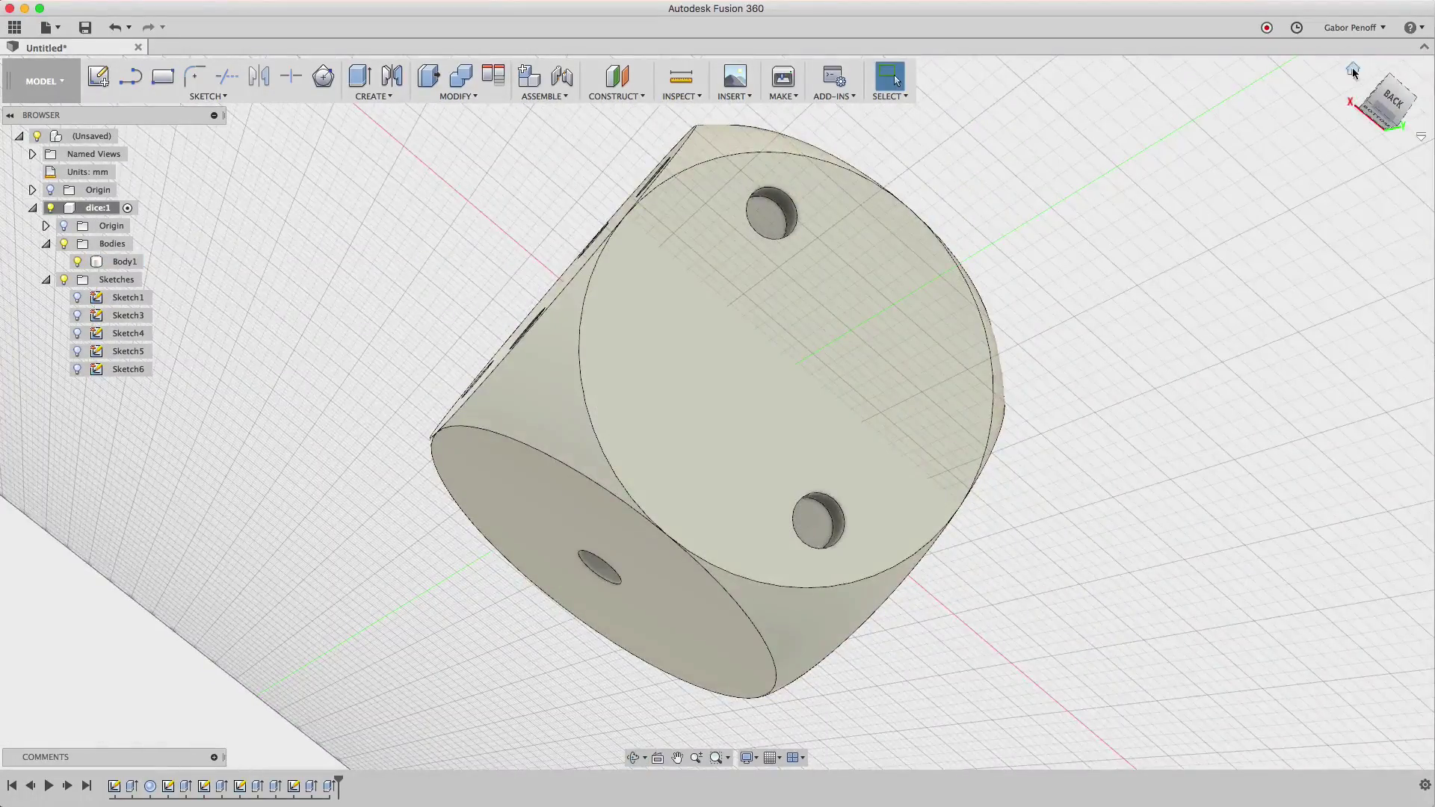
{"action": "left_click", "coordinate": [1354, 73]}
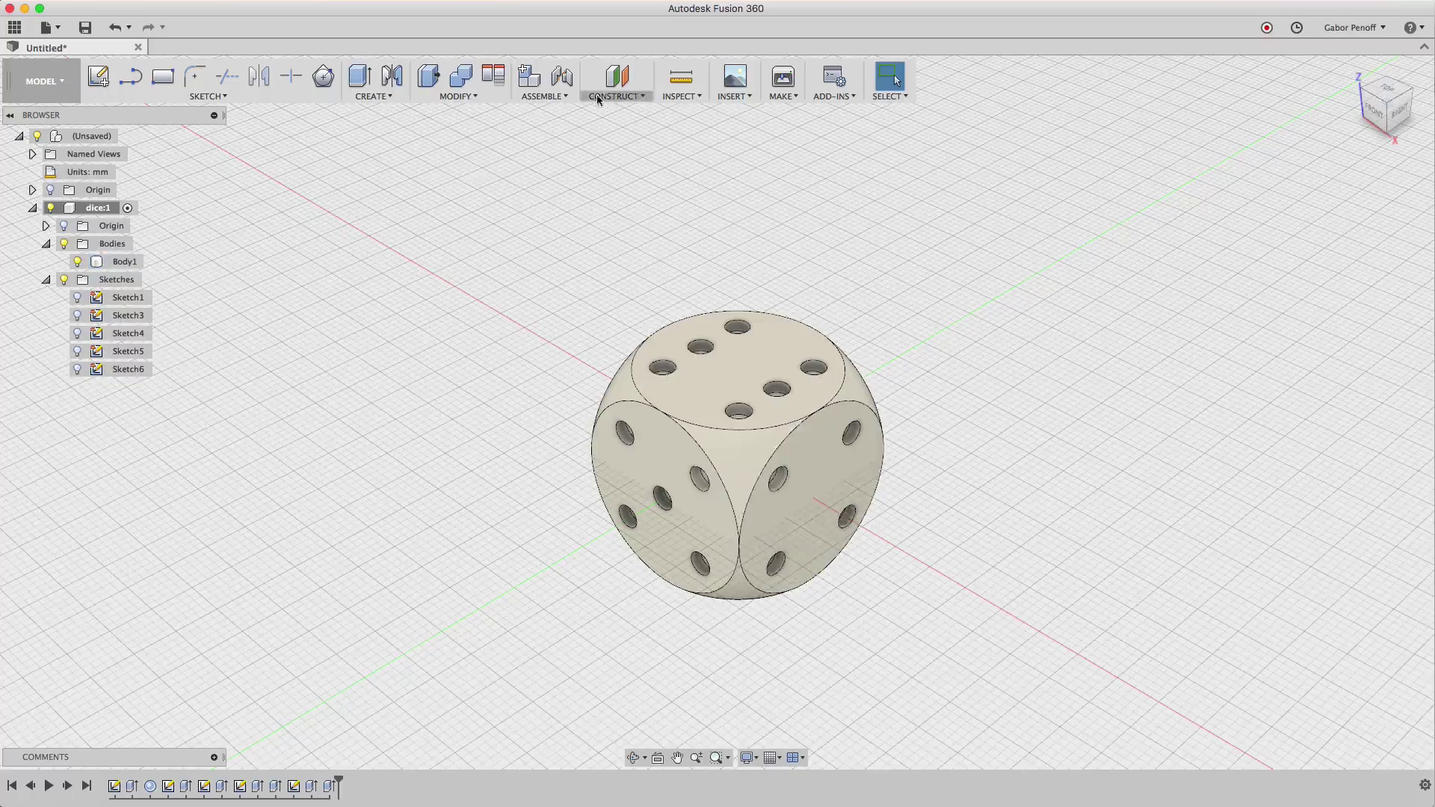
{"action": "left_click", "coordinate": [478, 99]}
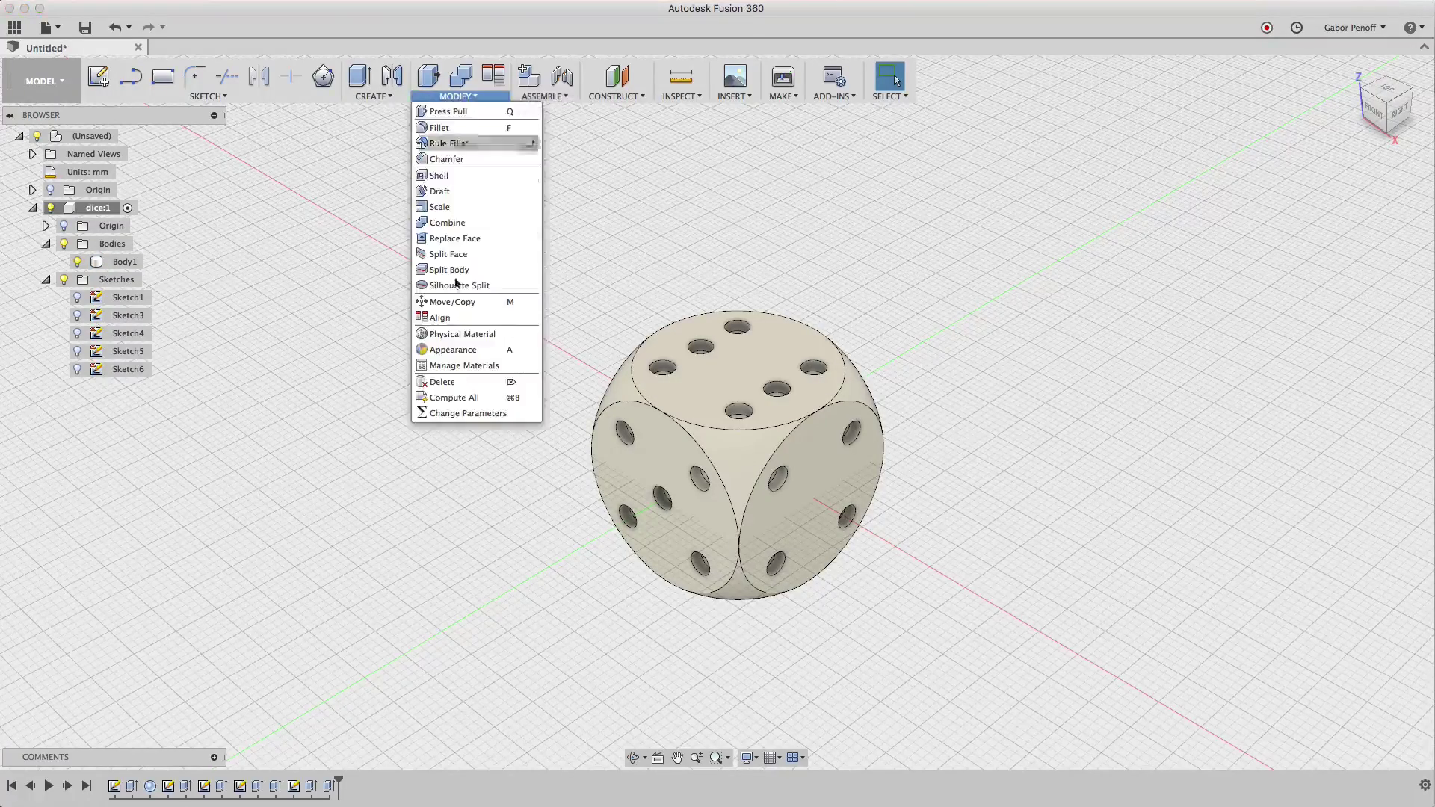
{"action": "left_click", "coordinate": [452, 423]}
{"action": "double_click", "coordinate": [407, 366]}
{"action": "type", "text": "60"}
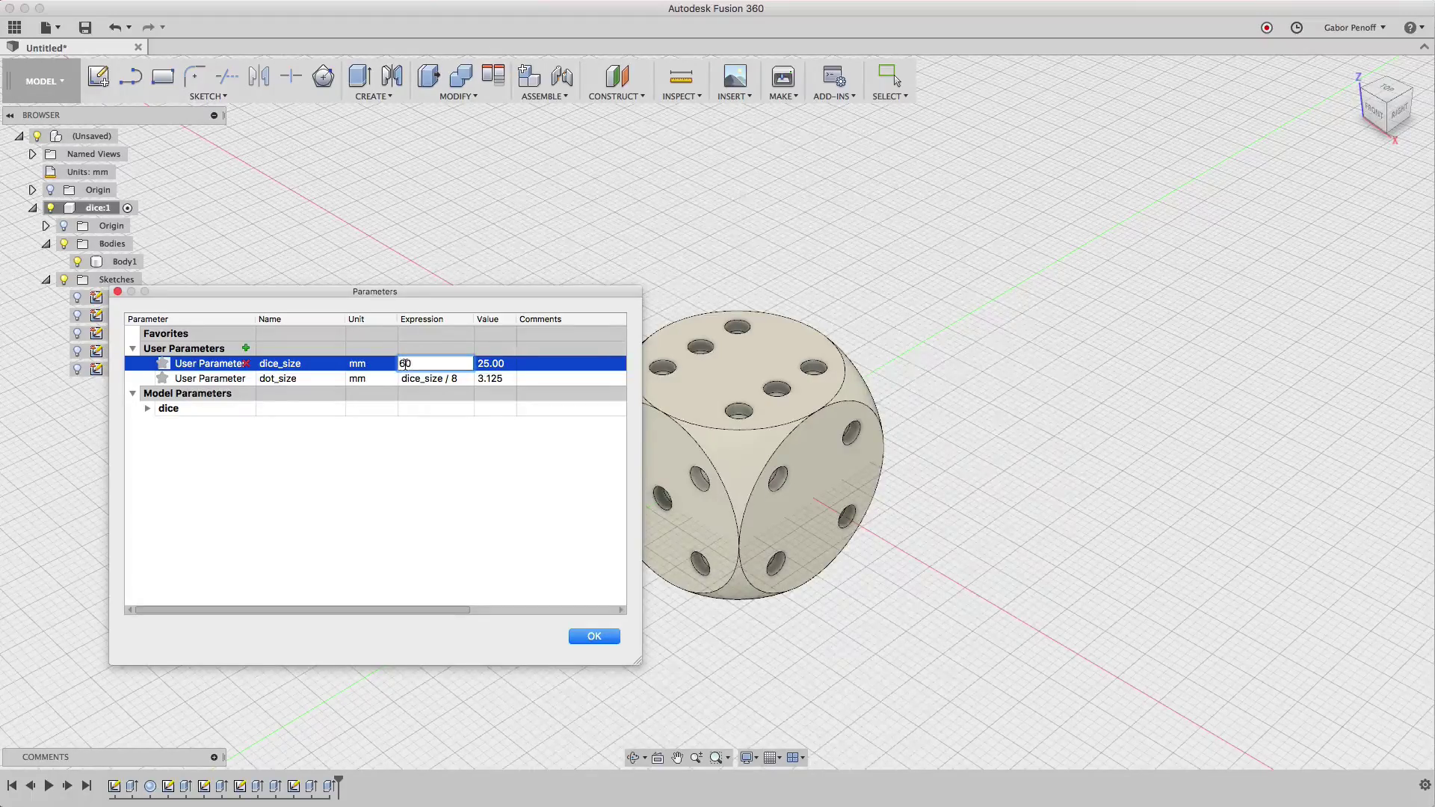
{"action": "key", "text": "Return"}
{"action": "left_click", "coordinate": [576, 638]}
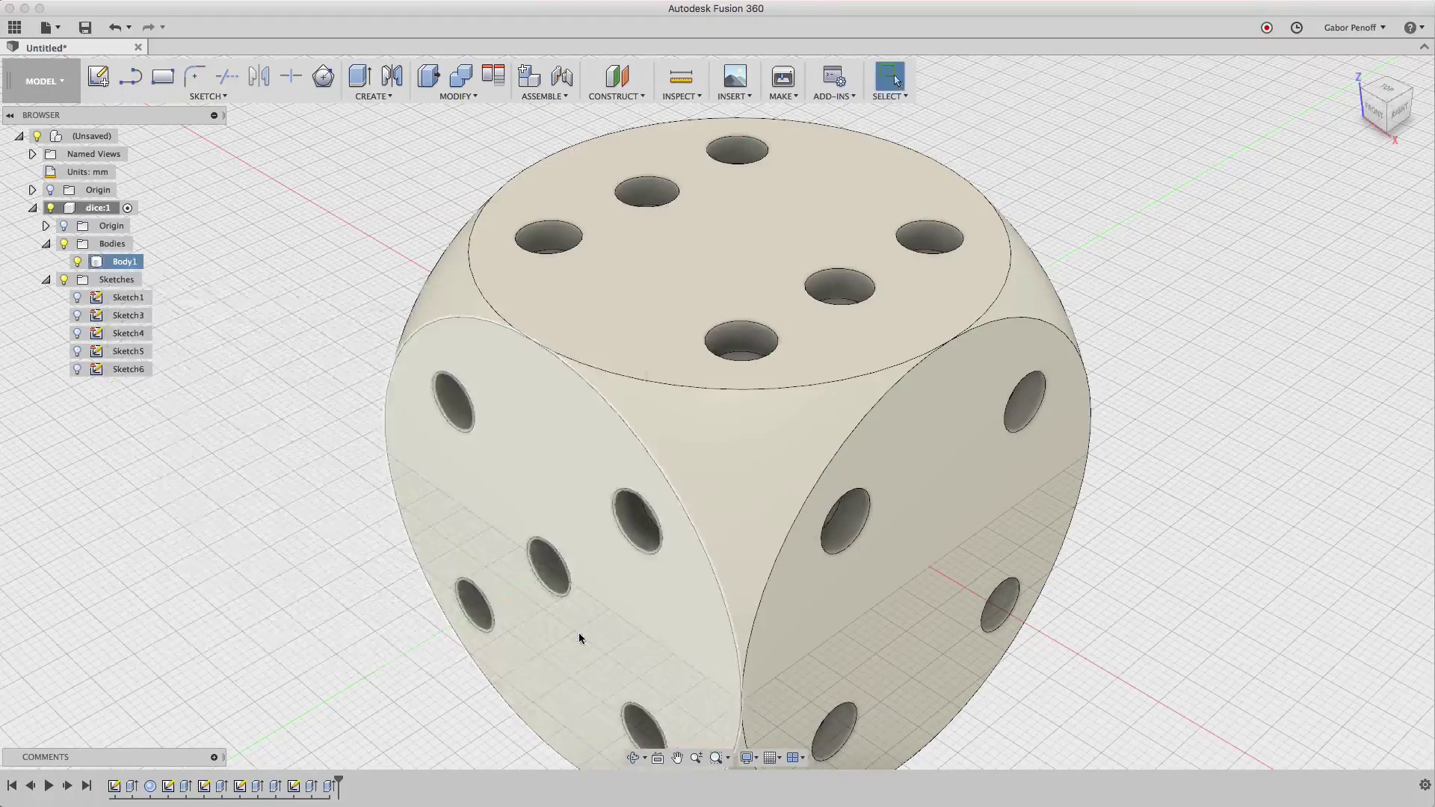
{"action": "mouse_move", "coordinate": [692, 616]}
{"action": "middle_mouse_down", "text": "shift"}
{"action": "mouse_move", "coordinate": [711, 323]}
{"action": "mouse_move", "coordinate": [842, 202]}
{"action": "mouse_move", "coordinate": [1351, 92]}
{"action": "middle_mouse_up", "text": "shift"}
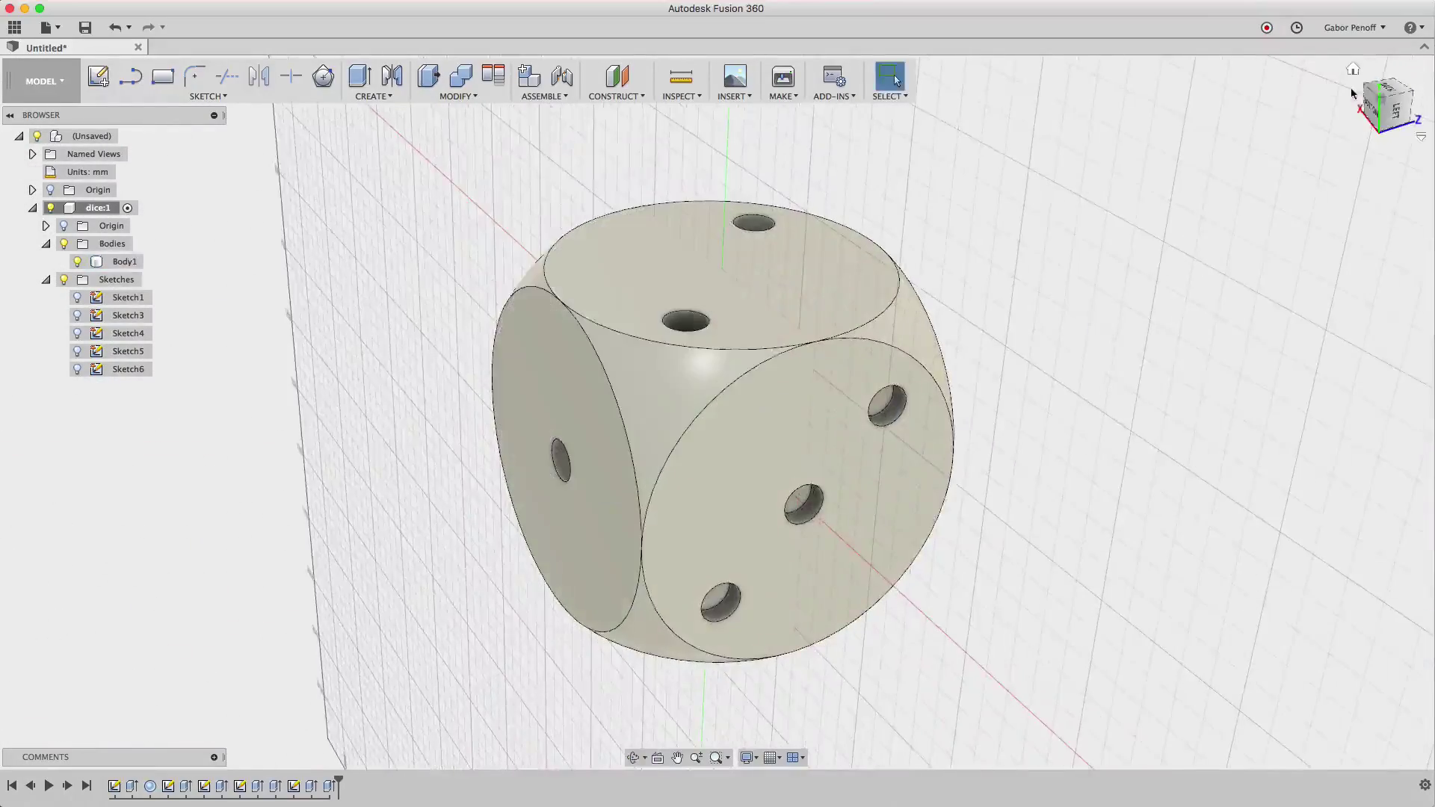
{"action": "left_click", "coordinate": [1351, 67]}
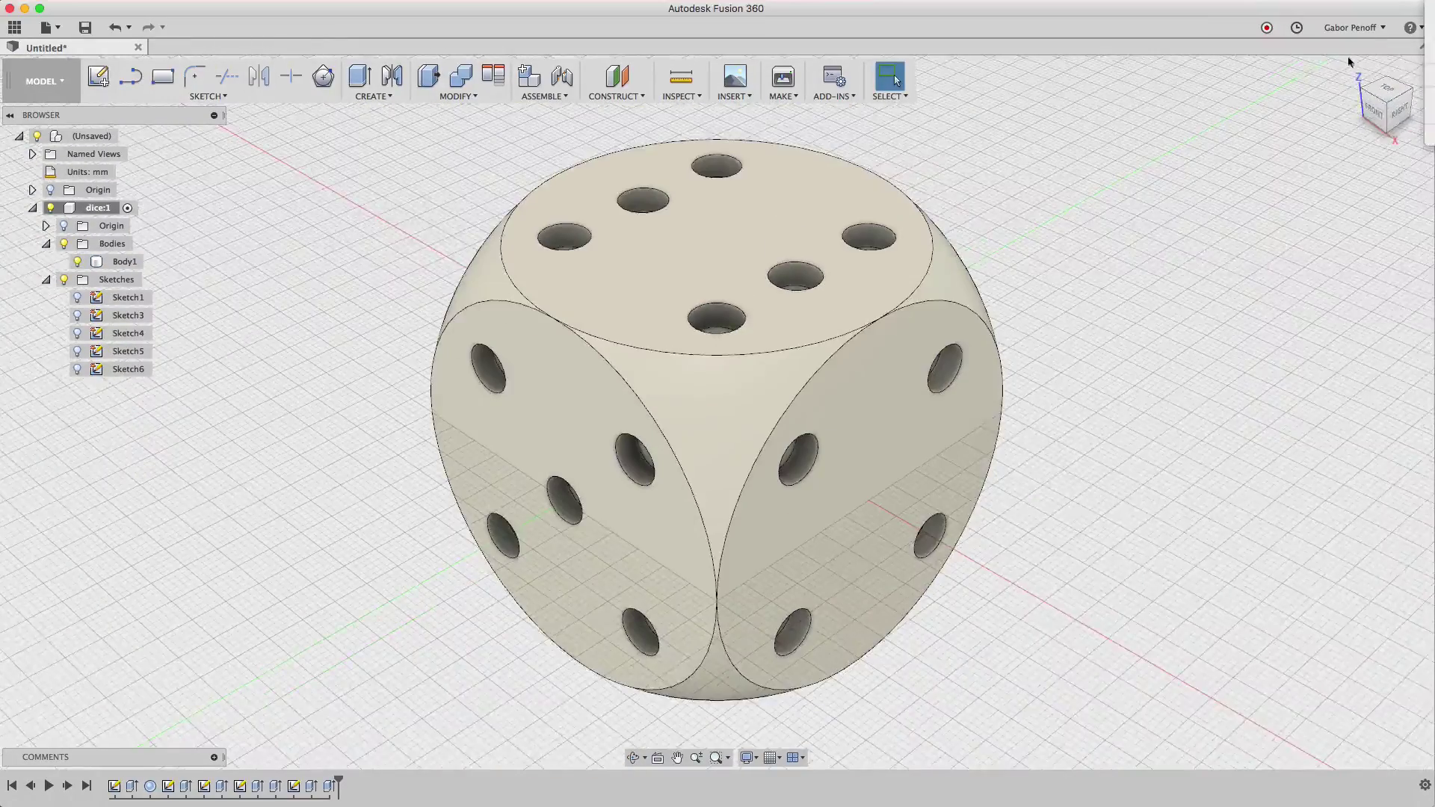